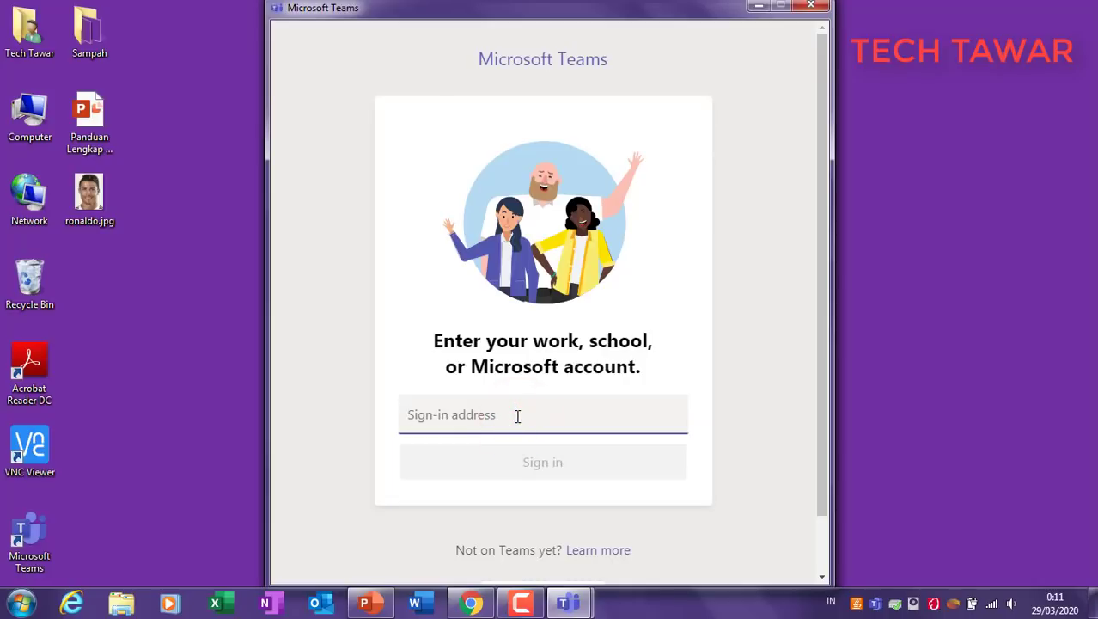
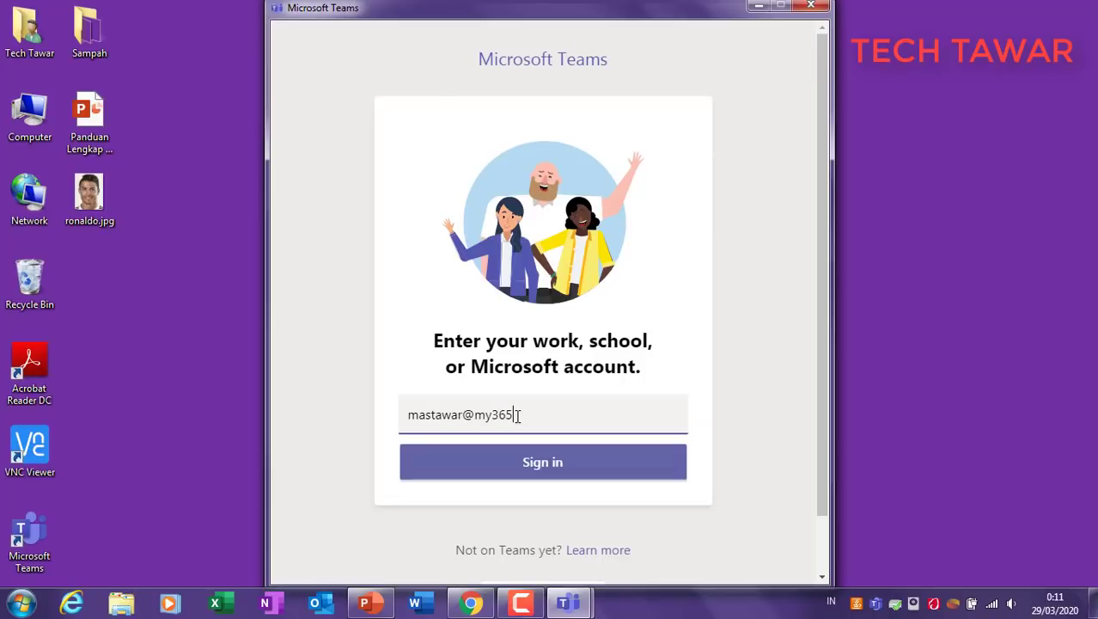
Step: Sign in to Teams with the account's sign-in address and password
click(556, 464)
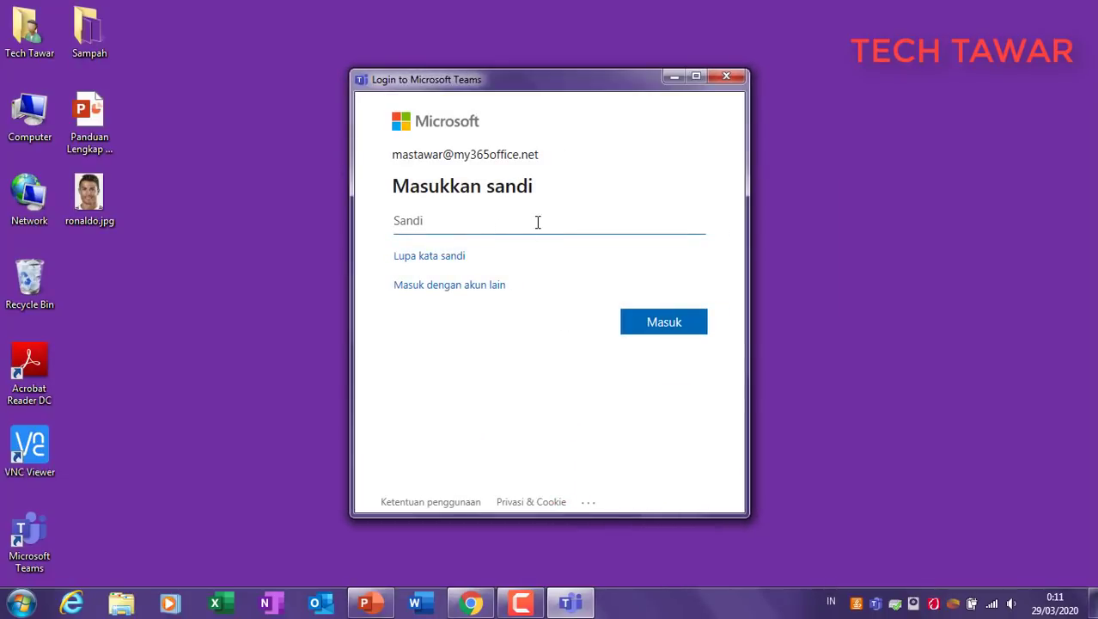
text(•)
click(672, 322)
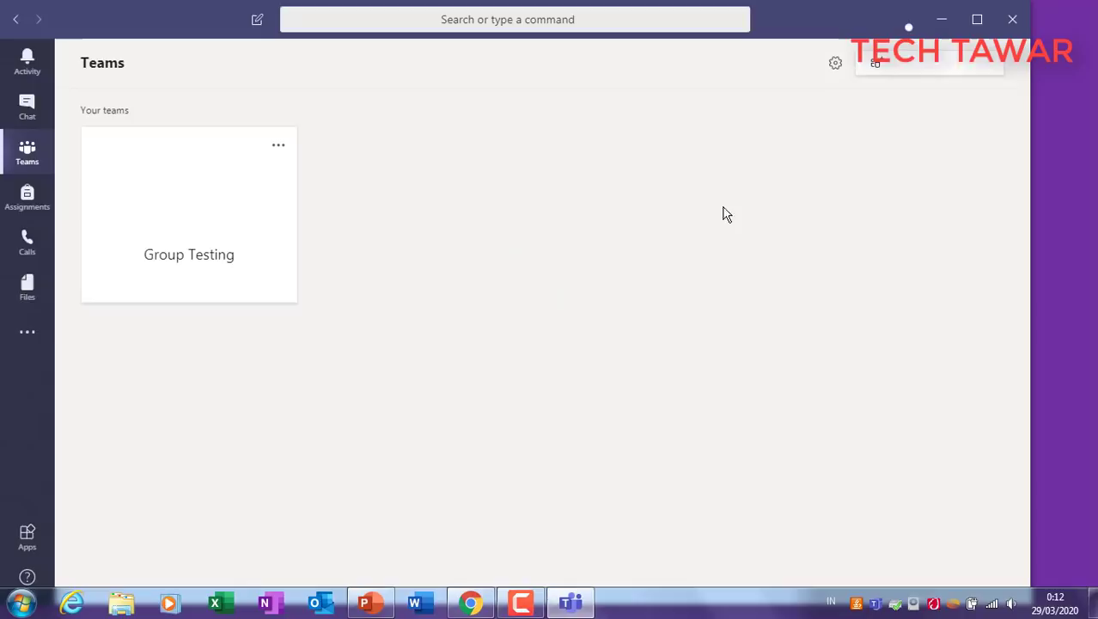
Step: Maximize Teams and visit Activity, Teams, Assignments, Calendar, Calls and Files, ending on Activity
click(977, 20)
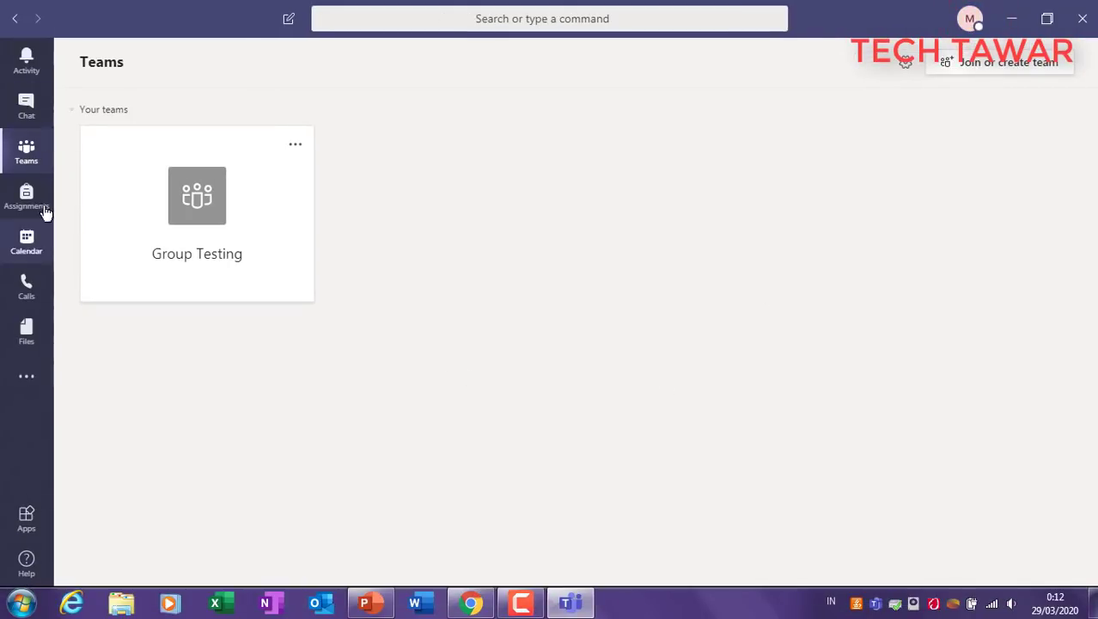
click(27, 57)
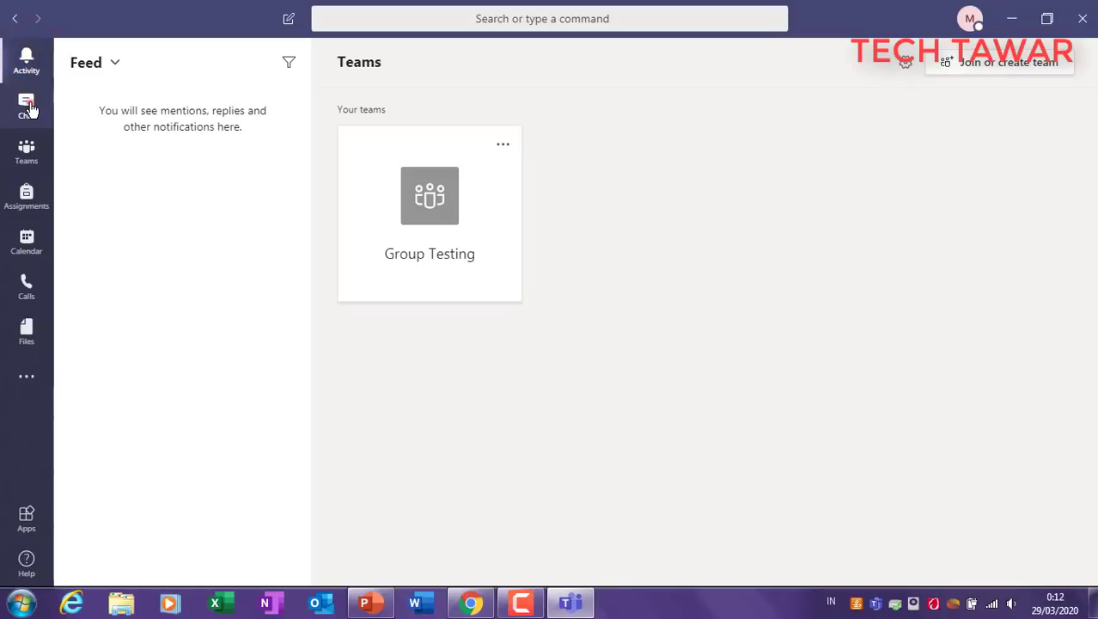
click(28, 151)
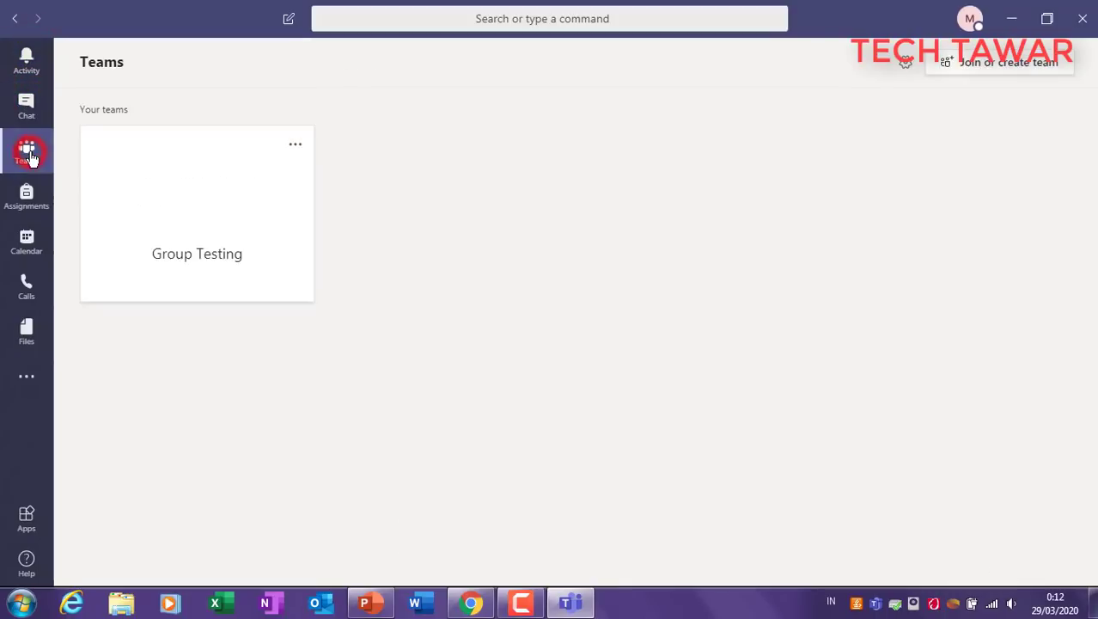
click(30, 197)
click(27, 244)
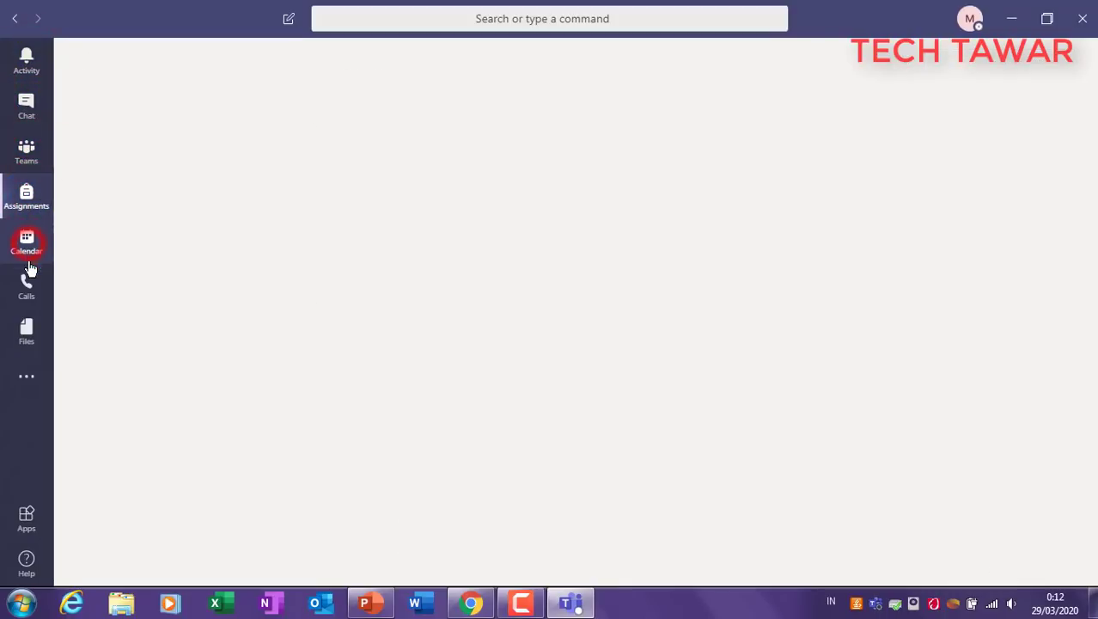
click(27, 288)
click(27, 333)
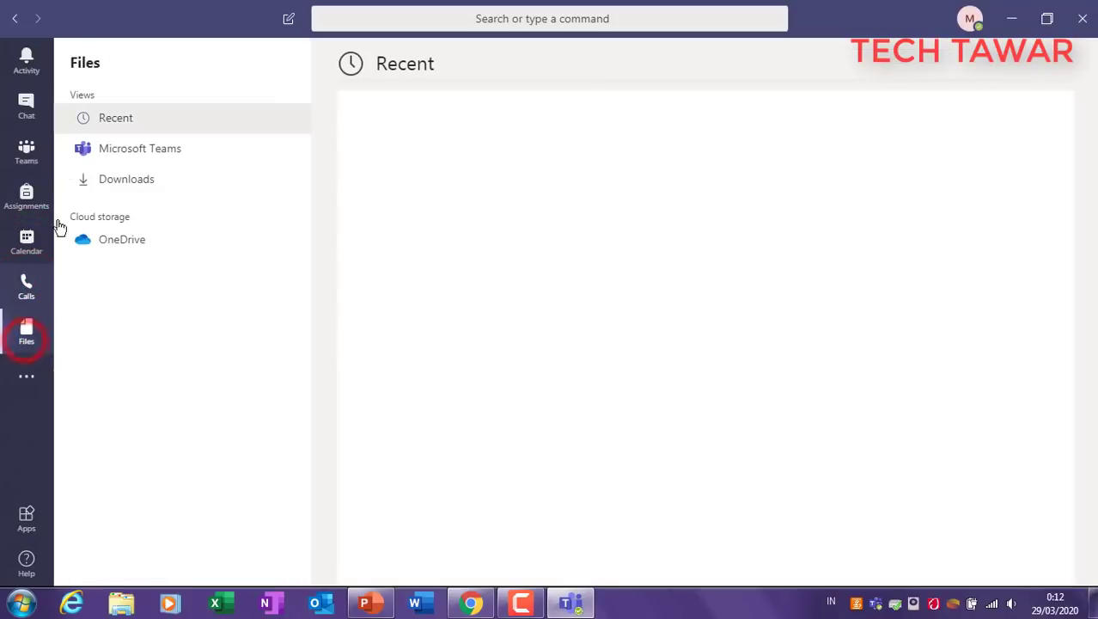
click(27, 61)
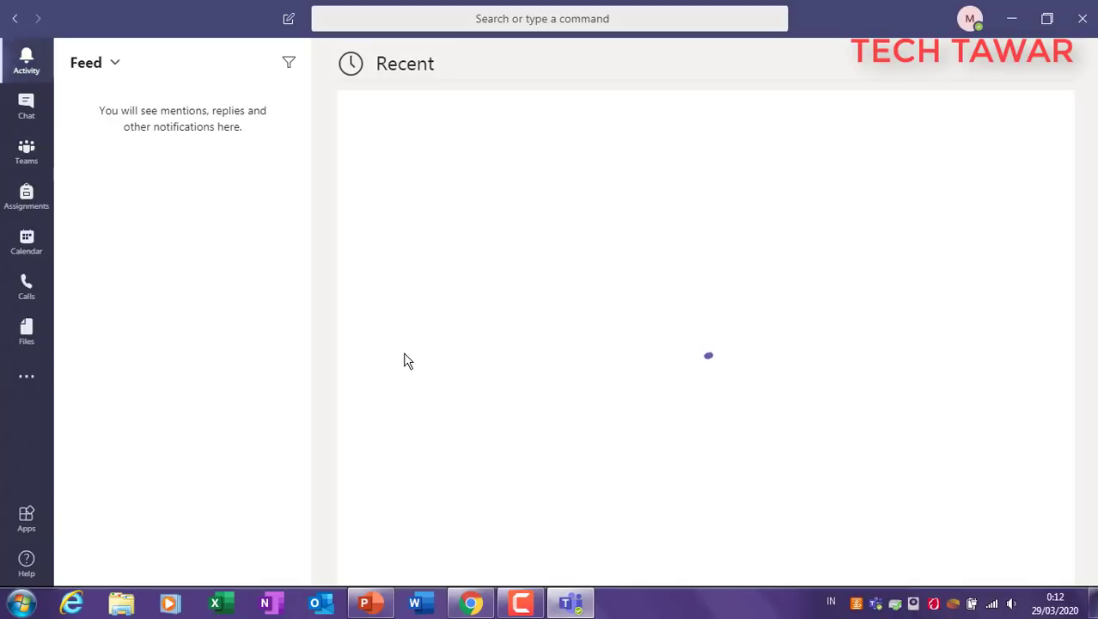
click(367, 602)
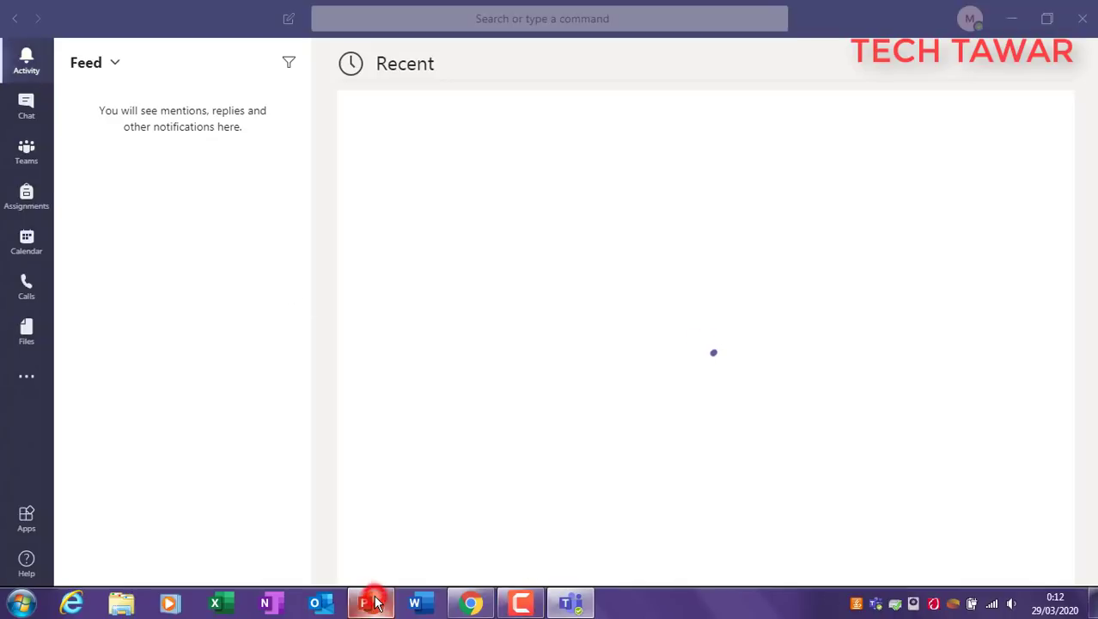
Step: Review slide 5, 1. Activity, and its Feed & Mentions screenshot, then return to Teams Activity
click(99, 404)
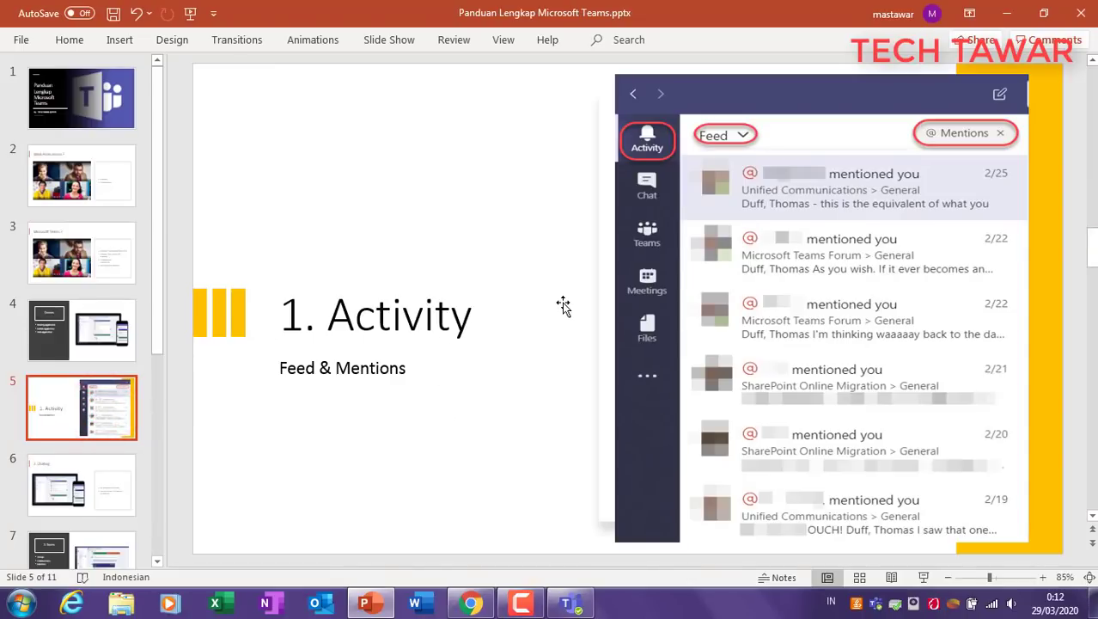
click(826, 191)
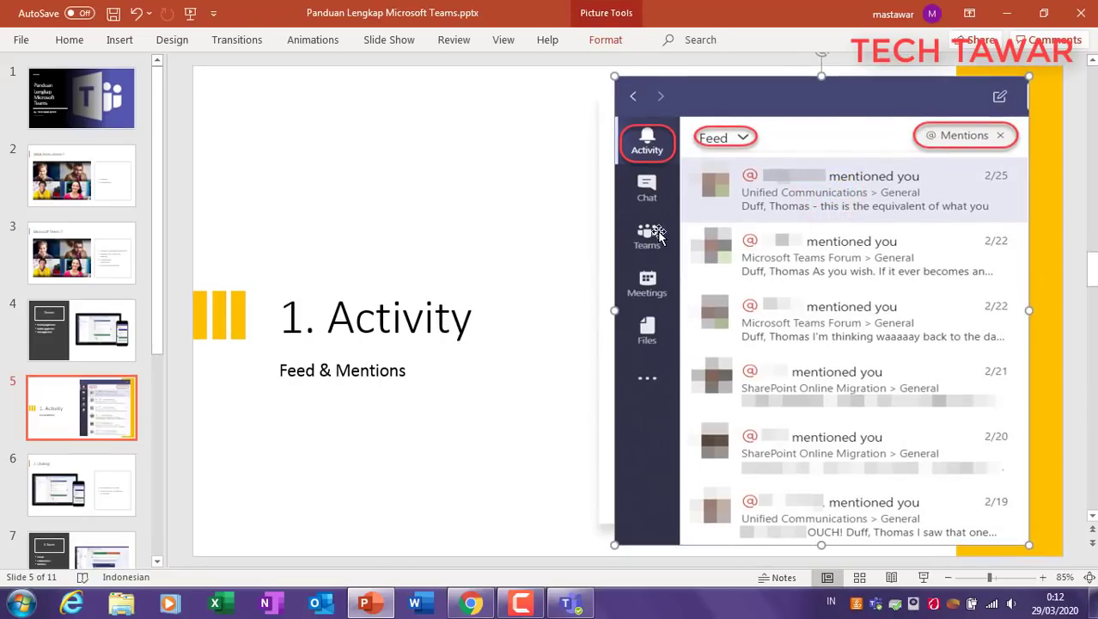
click(414, 169)
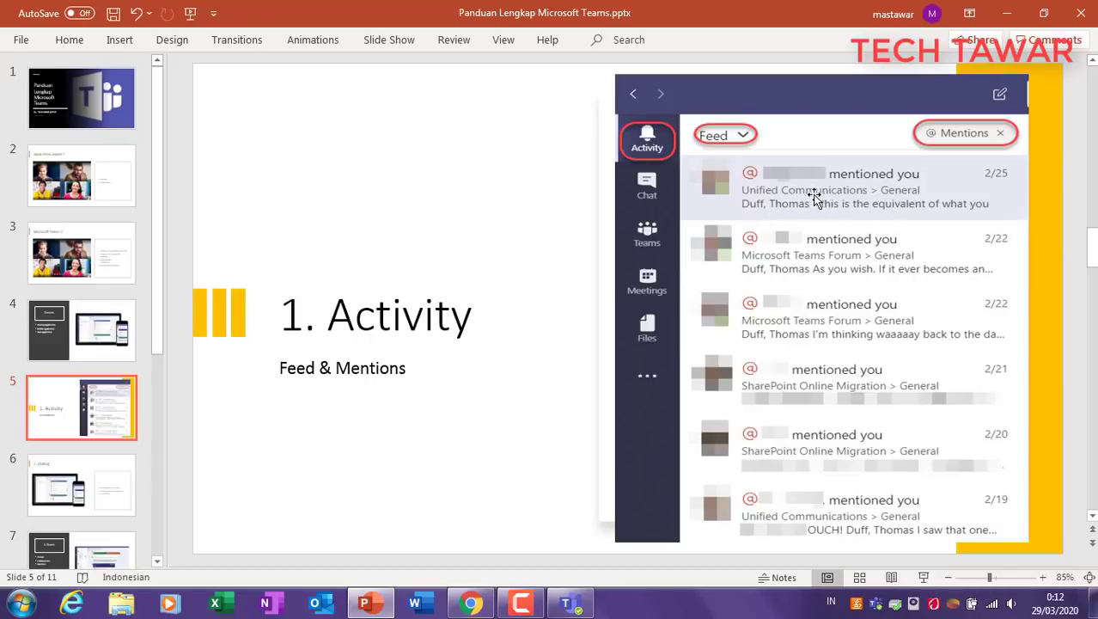
click(806, 266)
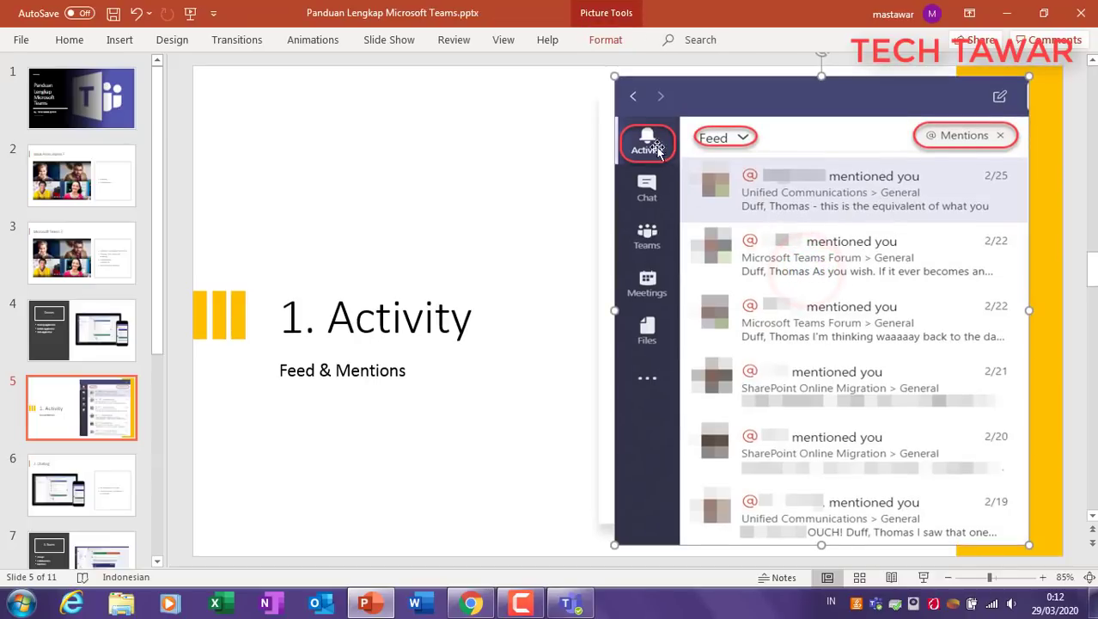
click(452, 165)
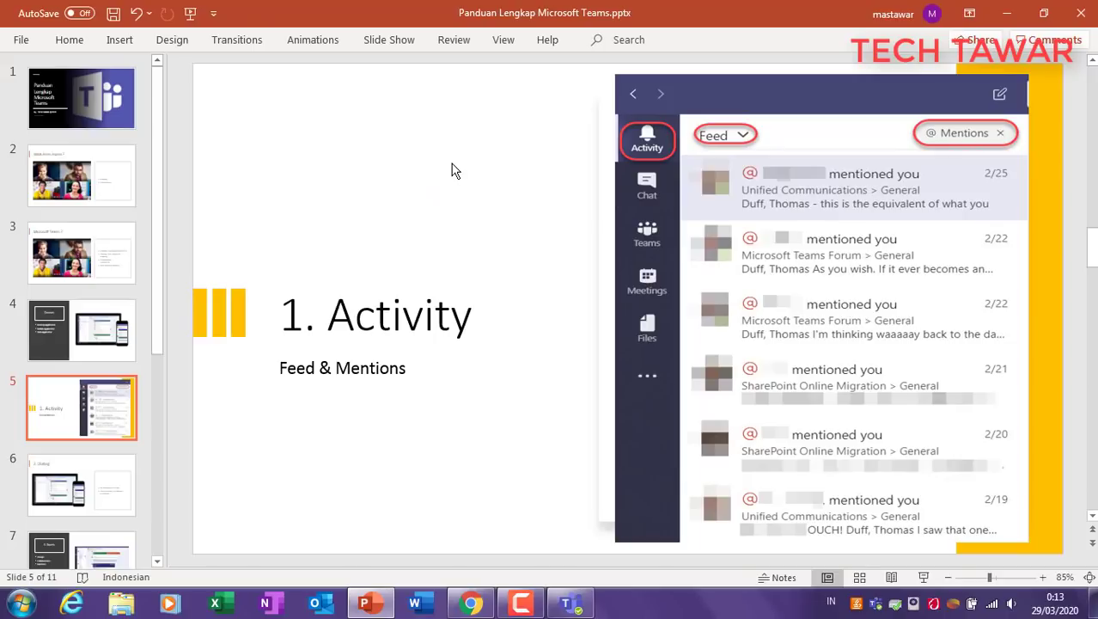
click(569, 603)
click(23, 76)
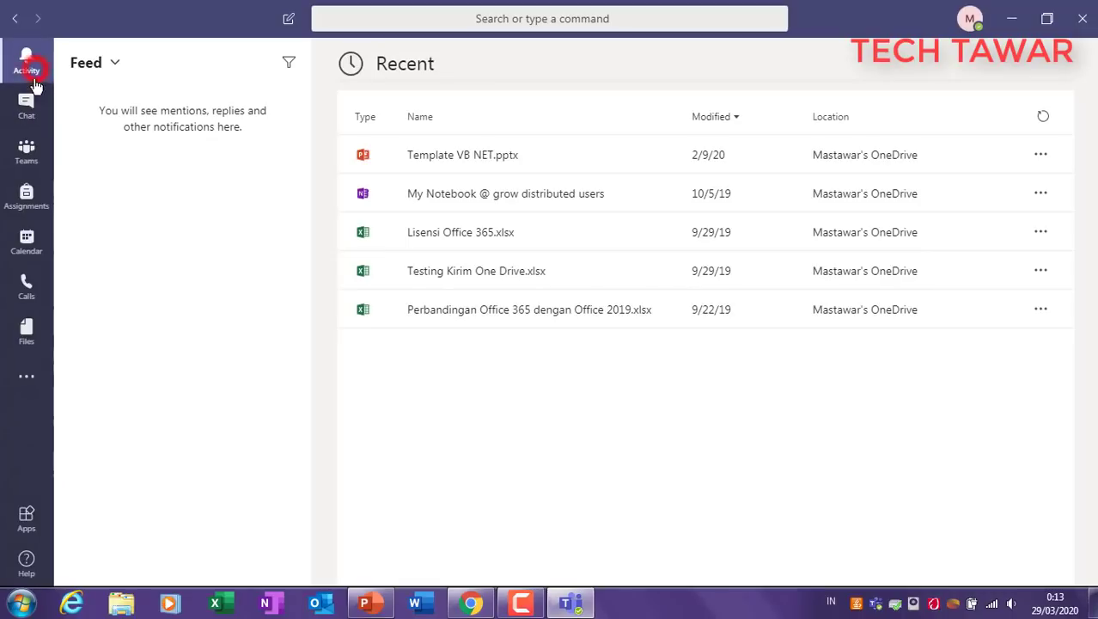
Step: Glance at Chat, return to Activity, and open the profile menu from the title-bar avatar
click(25, 105)
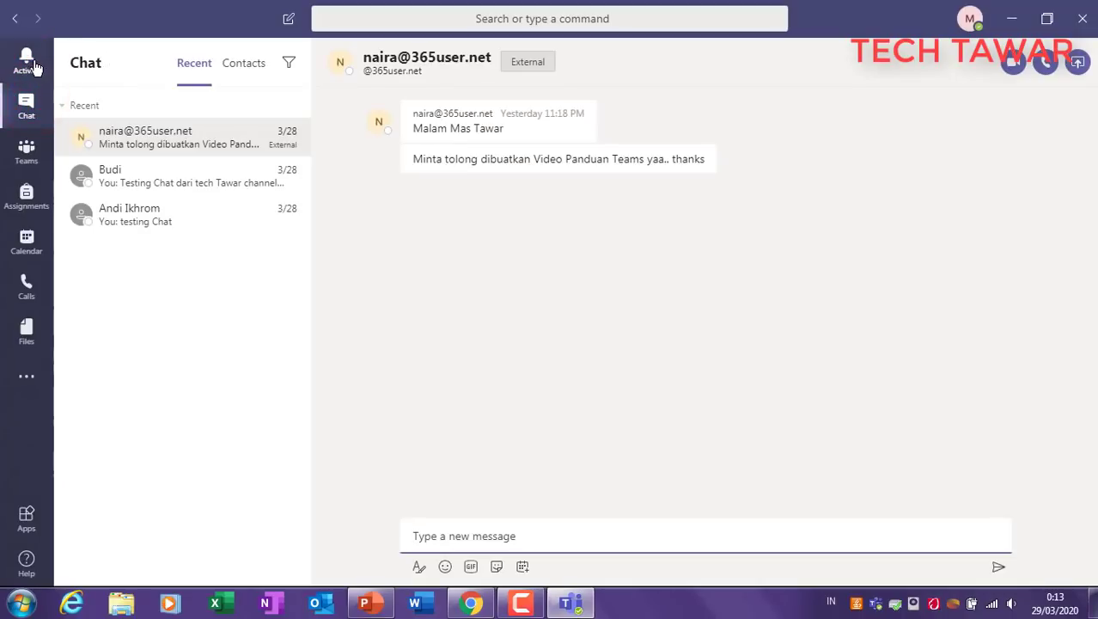
click(24, 67)
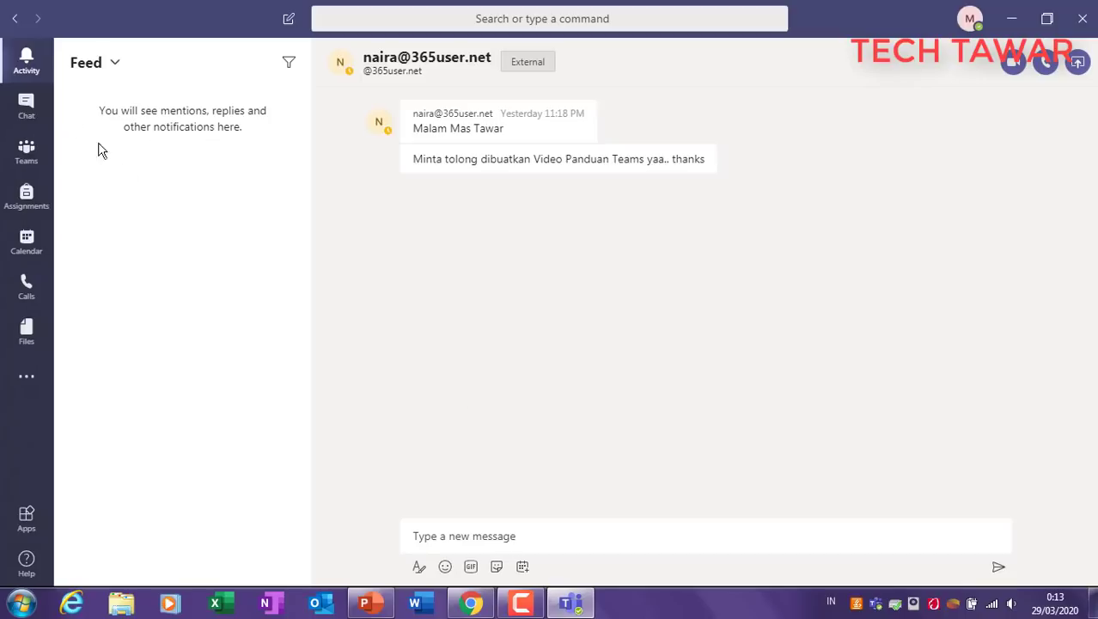
click(651, 407)
click(972, 23)
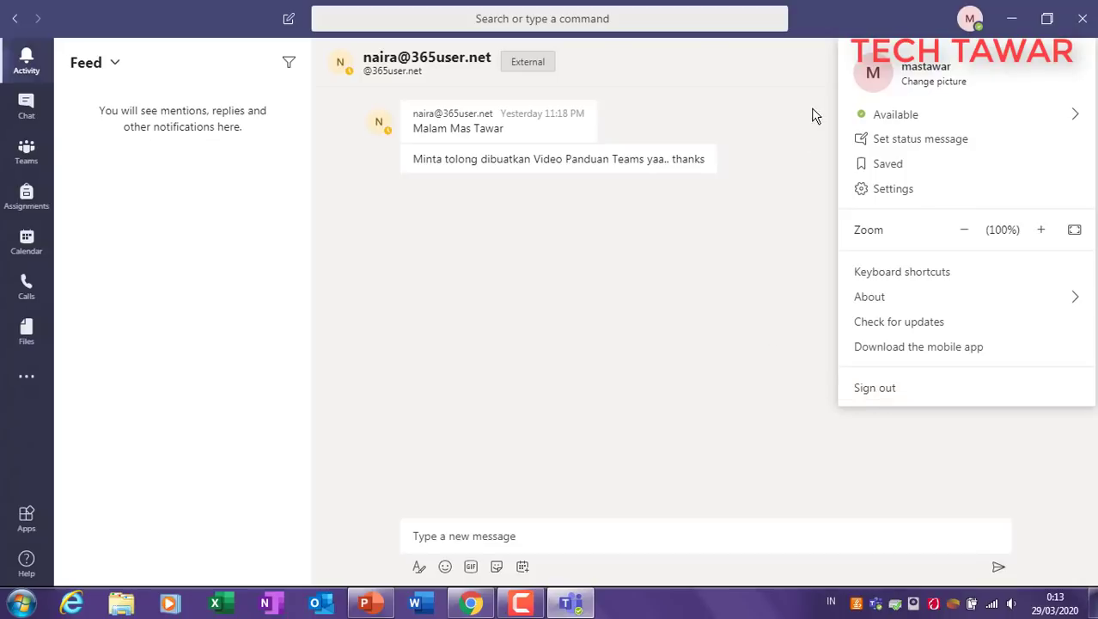
Step: Upload ronaldo.jpg from the Desktop as the new profile picture and save it
click(922, 81)
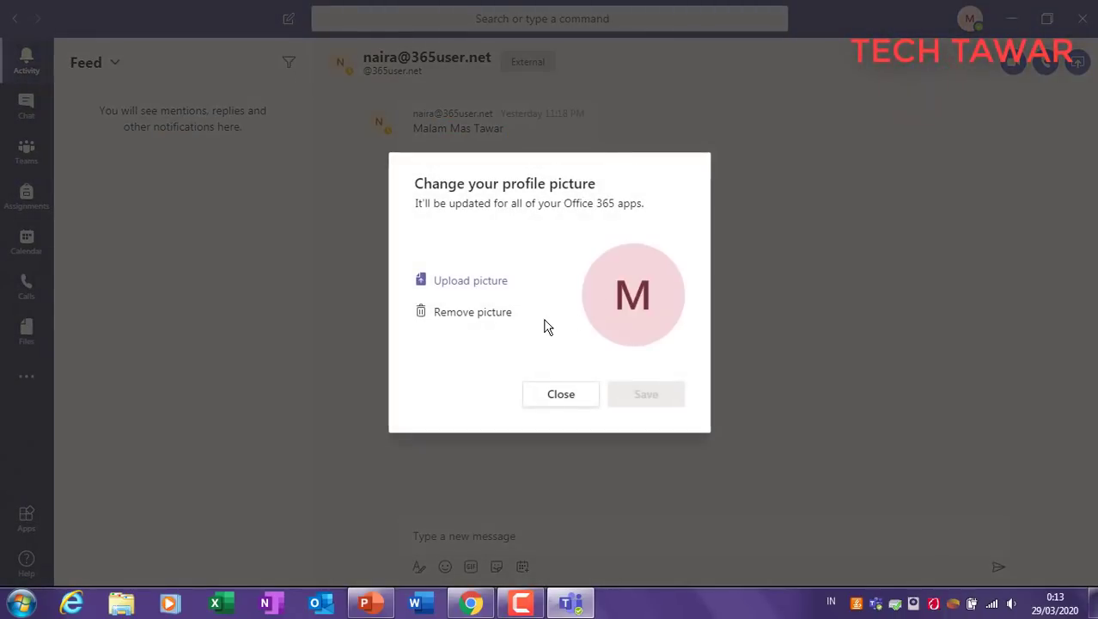
click(475, 281)
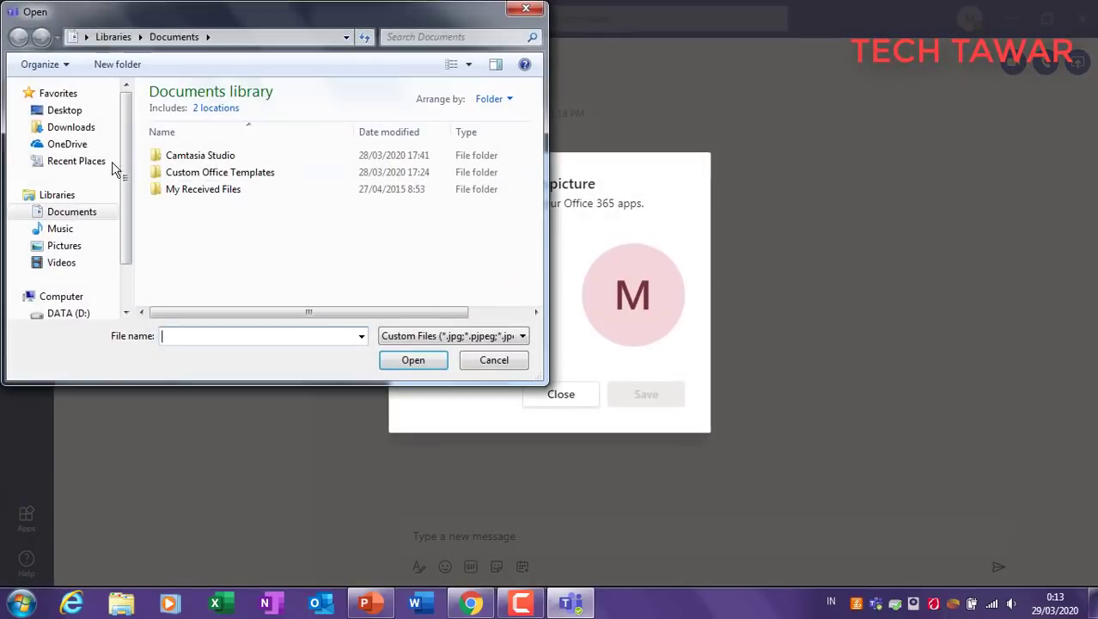
click(72, 112)
click(427, 212)
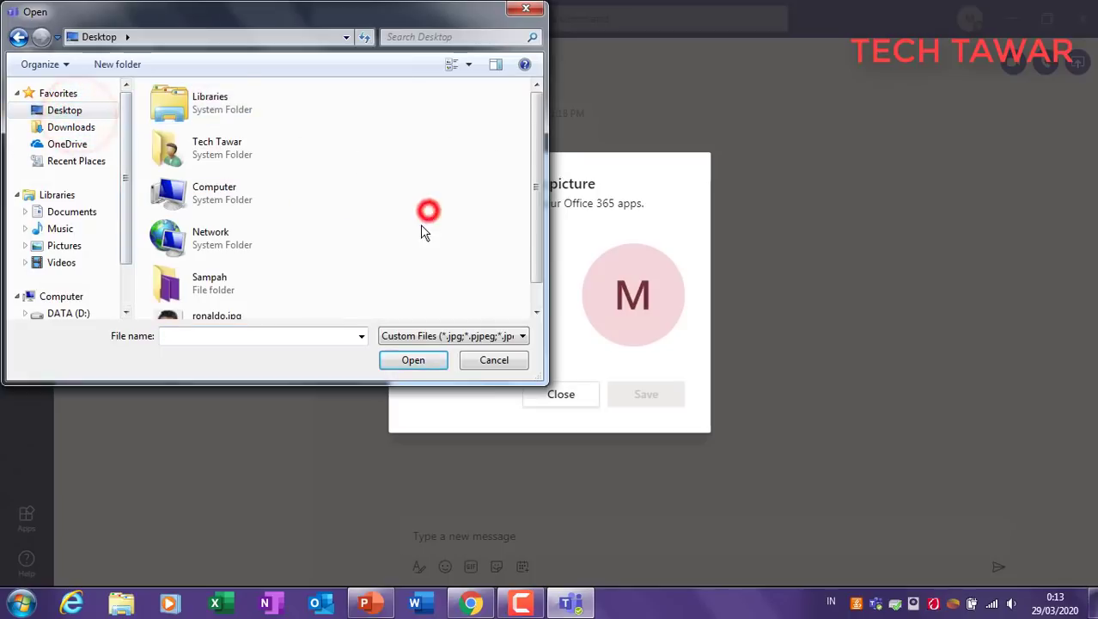
scroll(361, 250, down, 1)
click(204, 296)
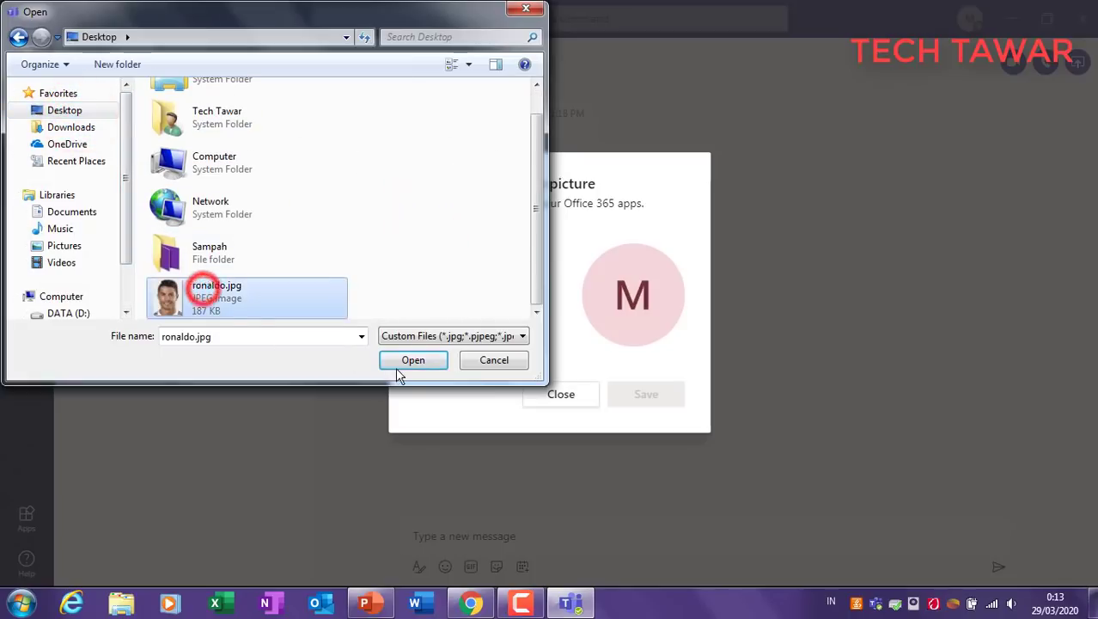
click(403, 359)
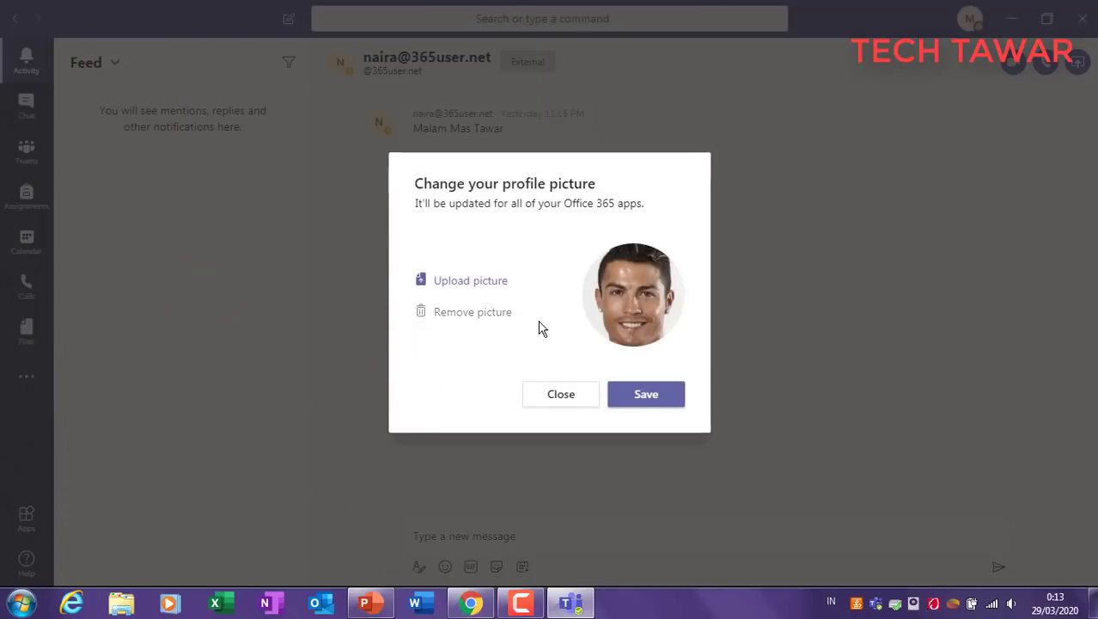
click(640, 399)
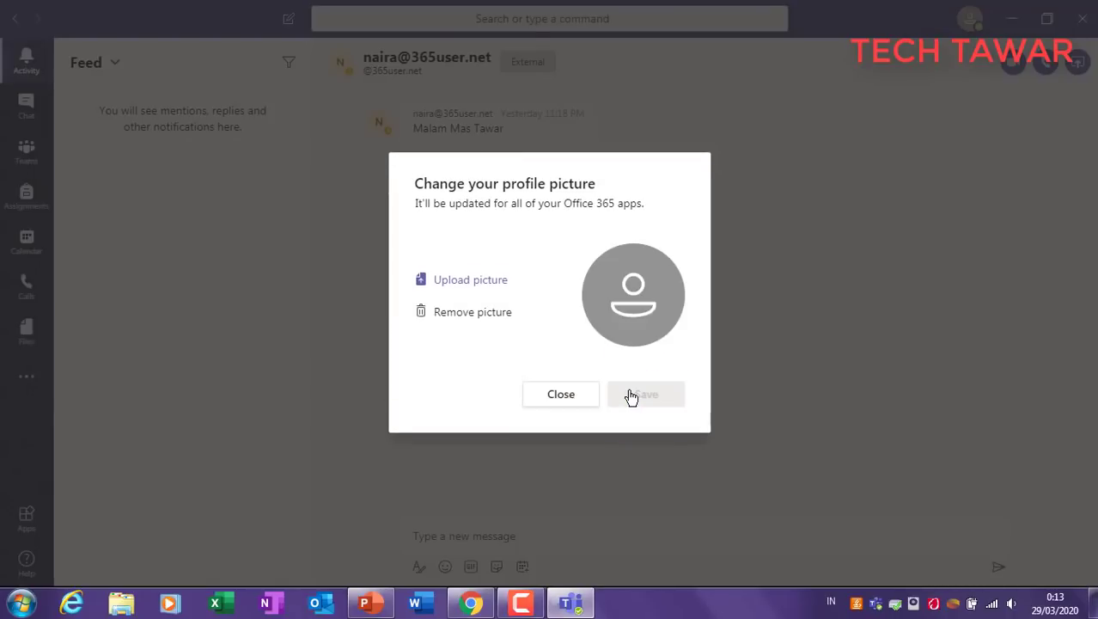
click(556, 397)
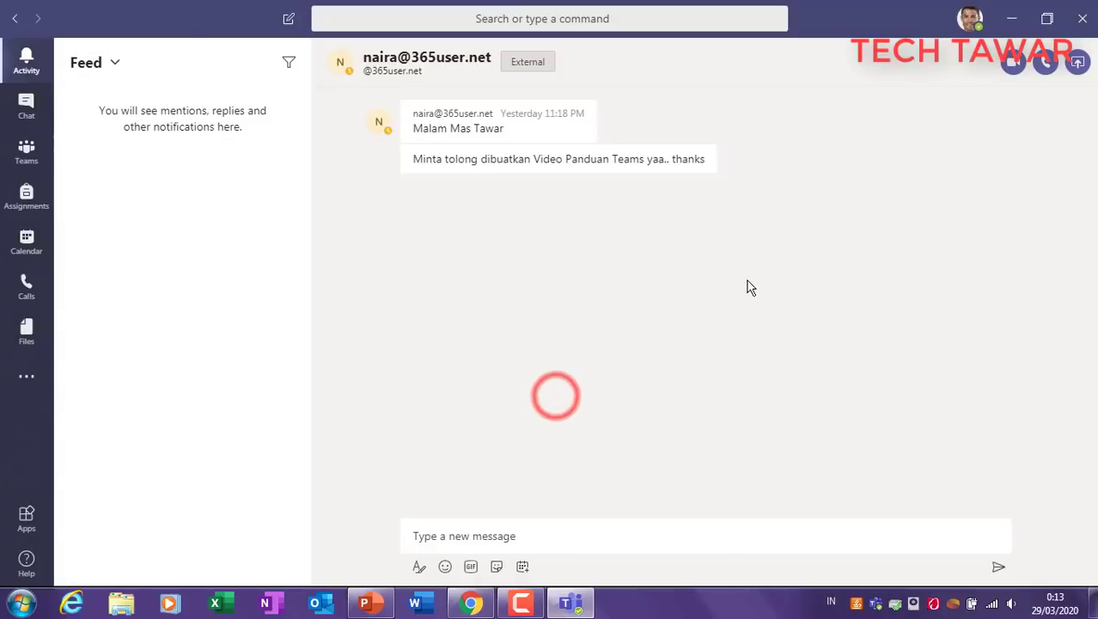
Step: Check the new photo in the profile menu, then dismiss the menu
click(971, 23)
click(969, 21)
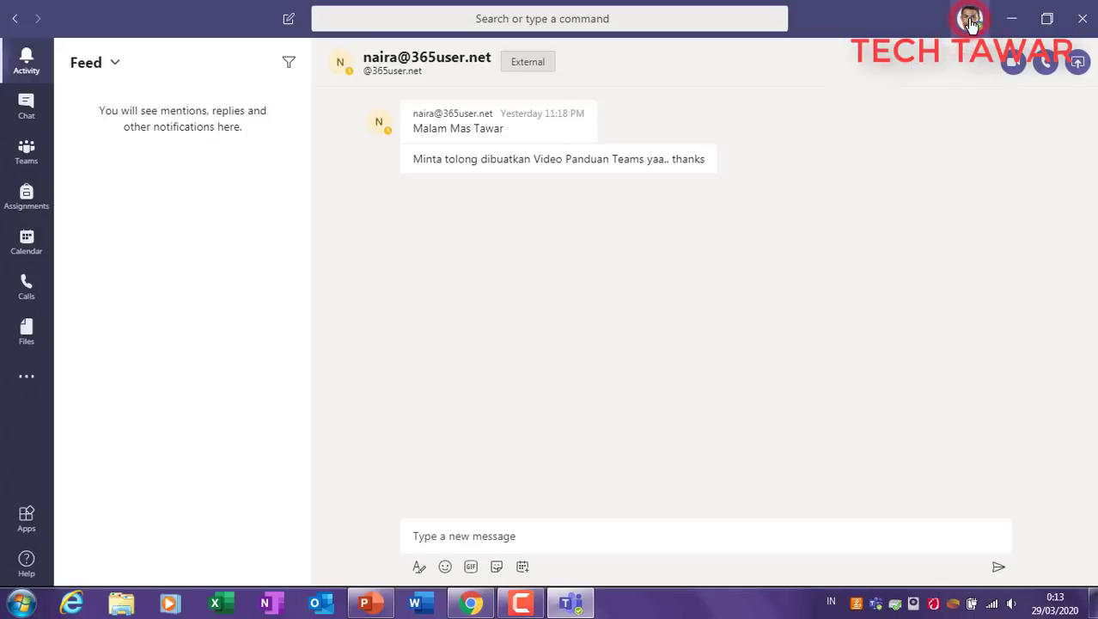
click(969, 23)
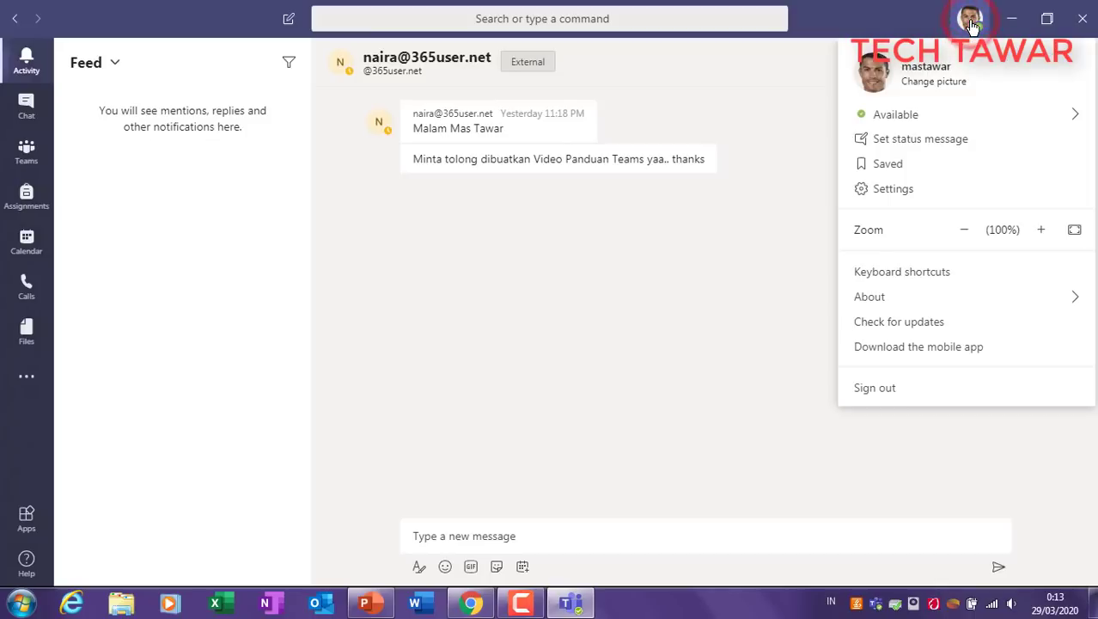
click(783, 72)
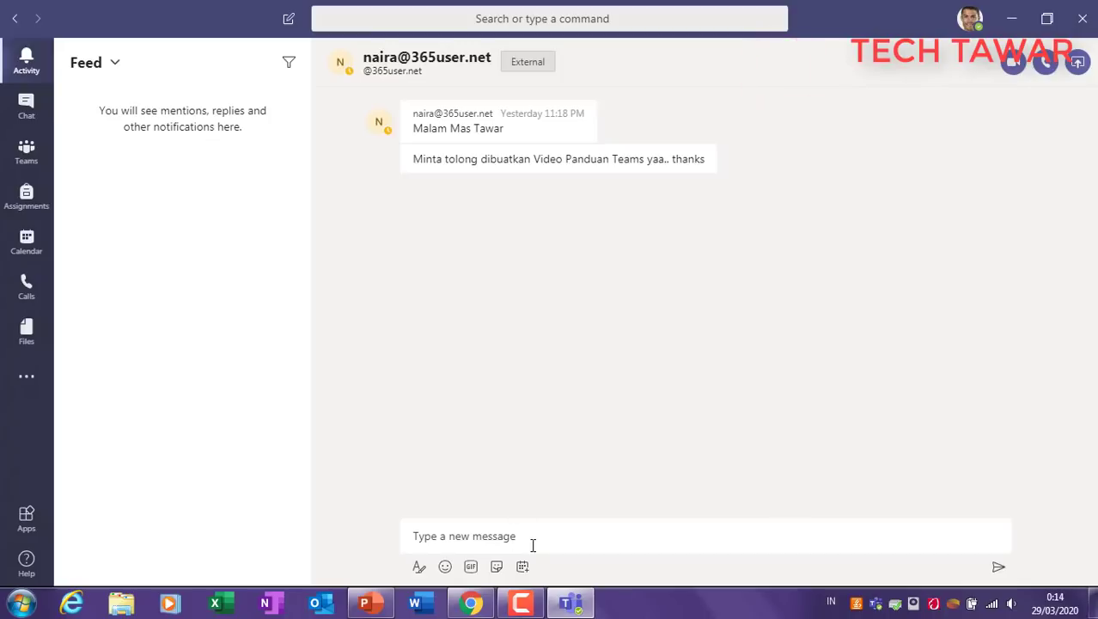
Step: Add a text box below Feed & Mentions on slide 5 reading 'Domain :' plus the sign-in address
click(364, 602)
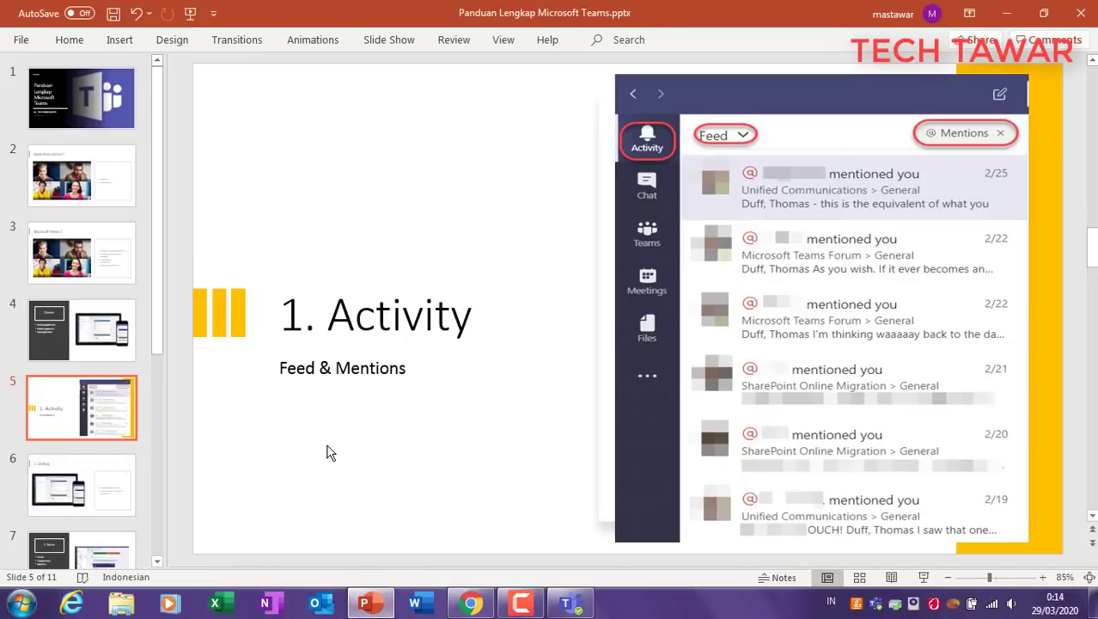
click(120, 40)
click(260, 84)
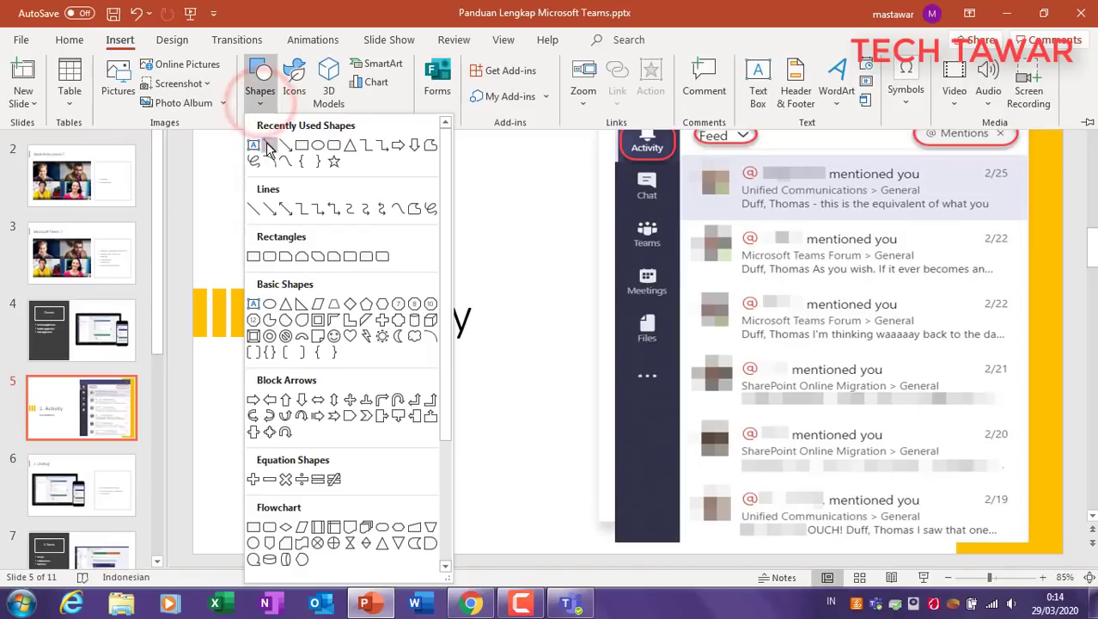
click(256, 143)
click(282, 415)
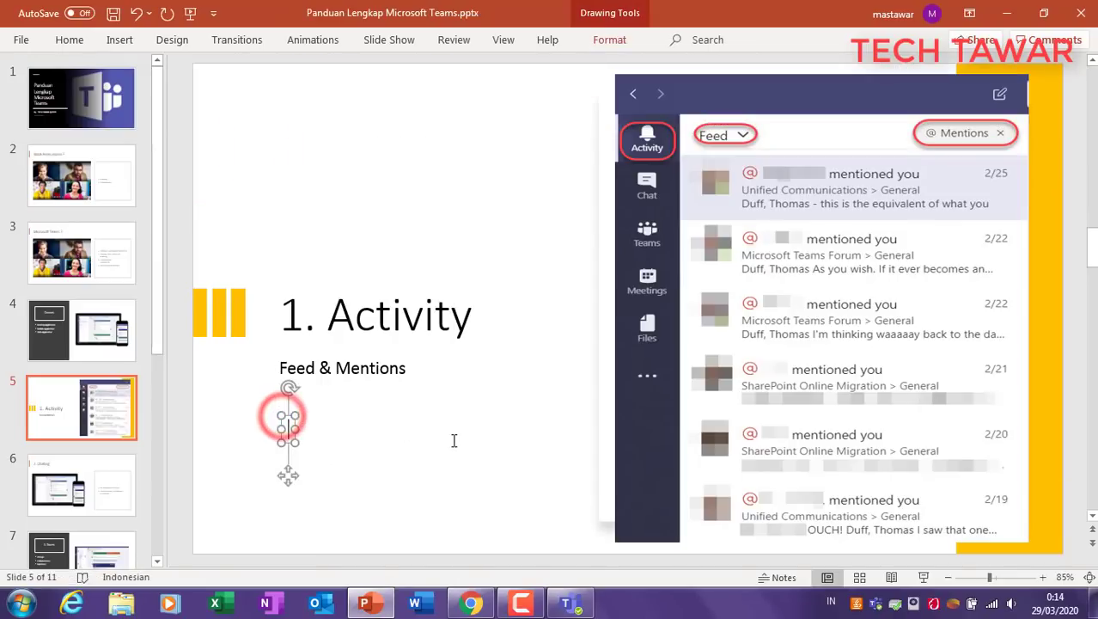
text(Domain )
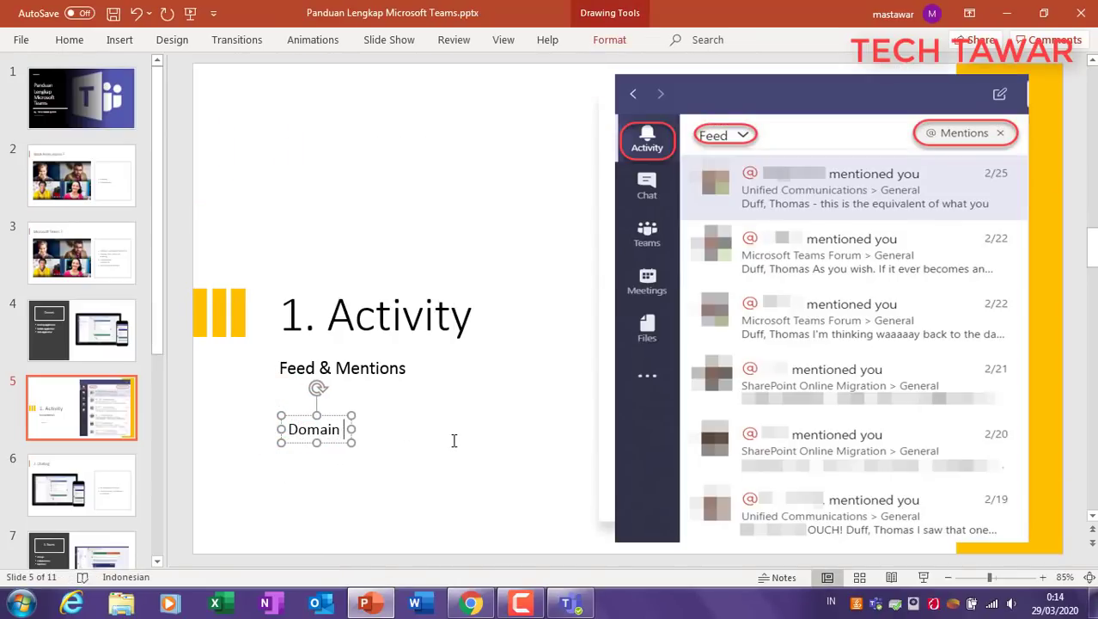
text(: )
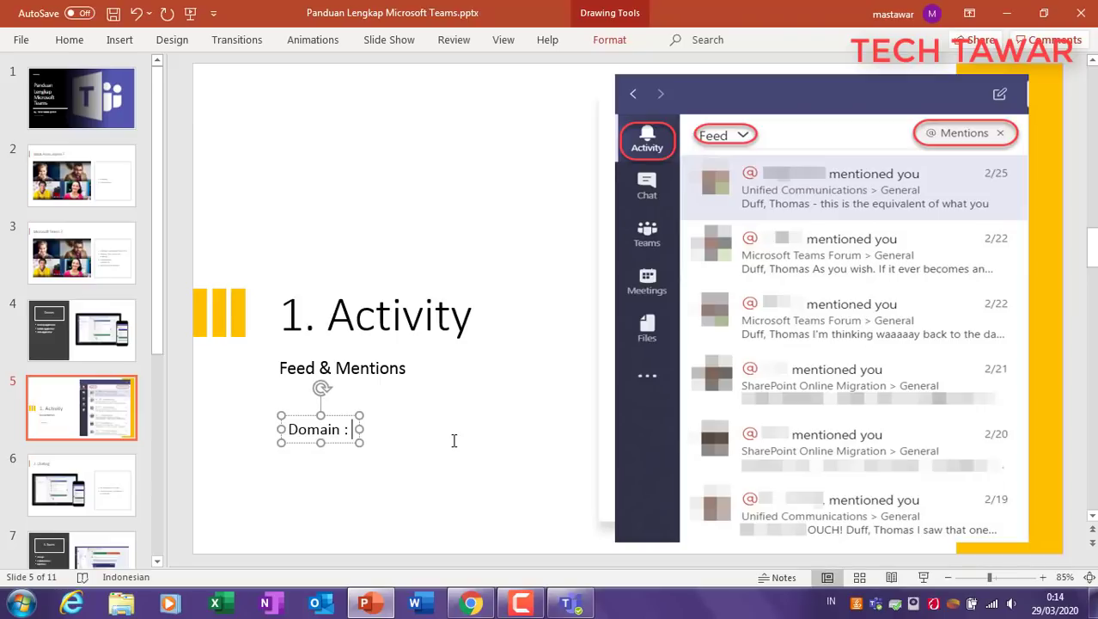
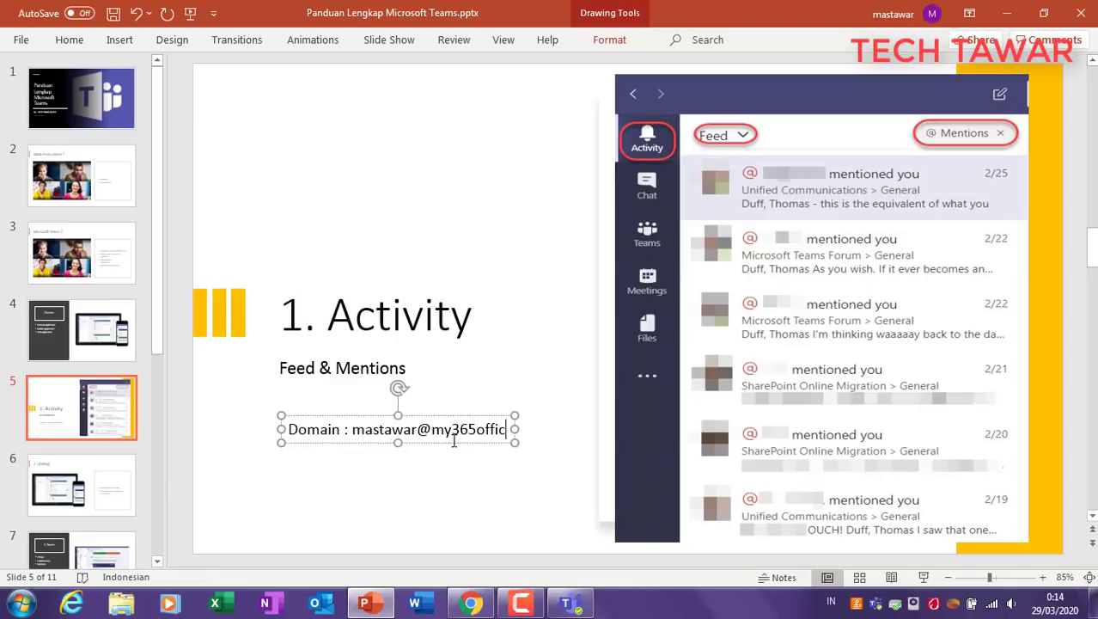
key(ctrl+shift+Left)
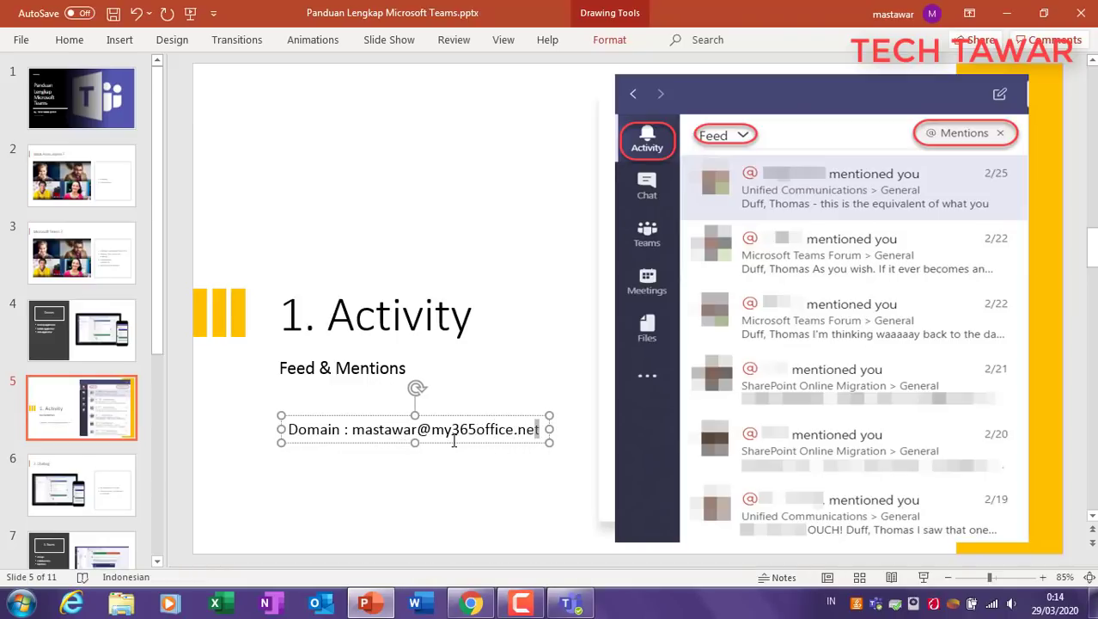
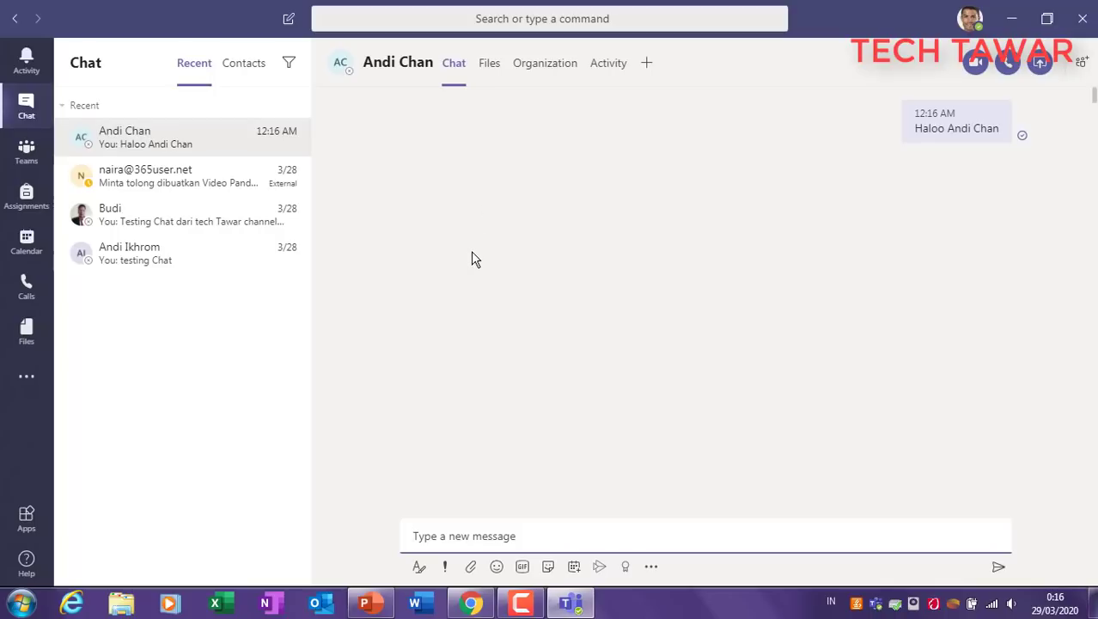
Step: Open the external contact's chat and reply 'Oke.. sekarang saya sedang buatkan'
click(503, 18)
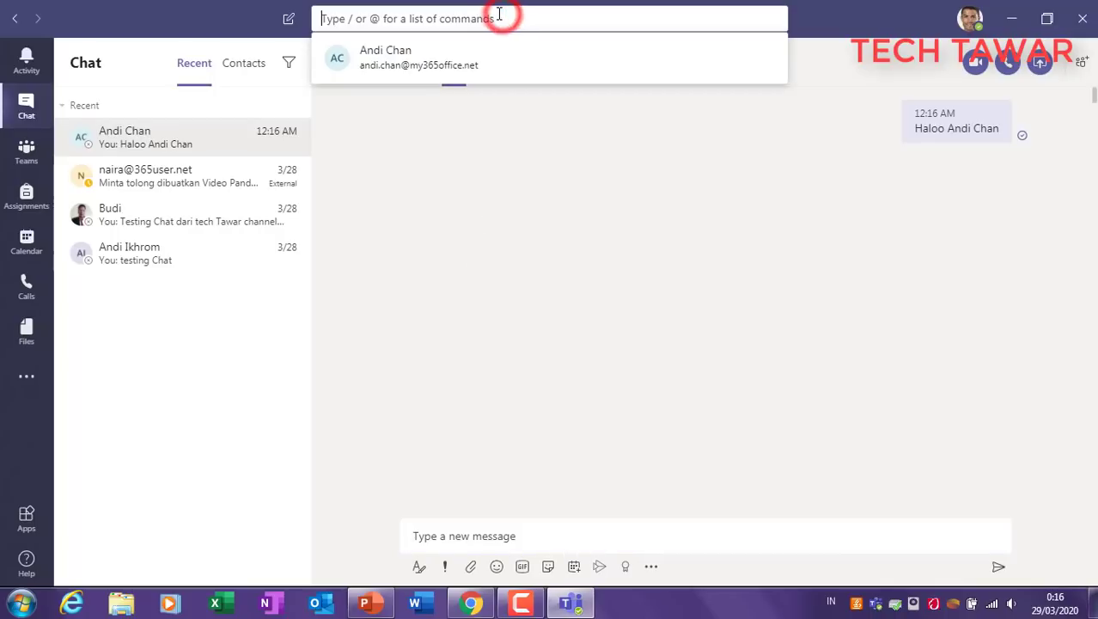
click(514, 224)
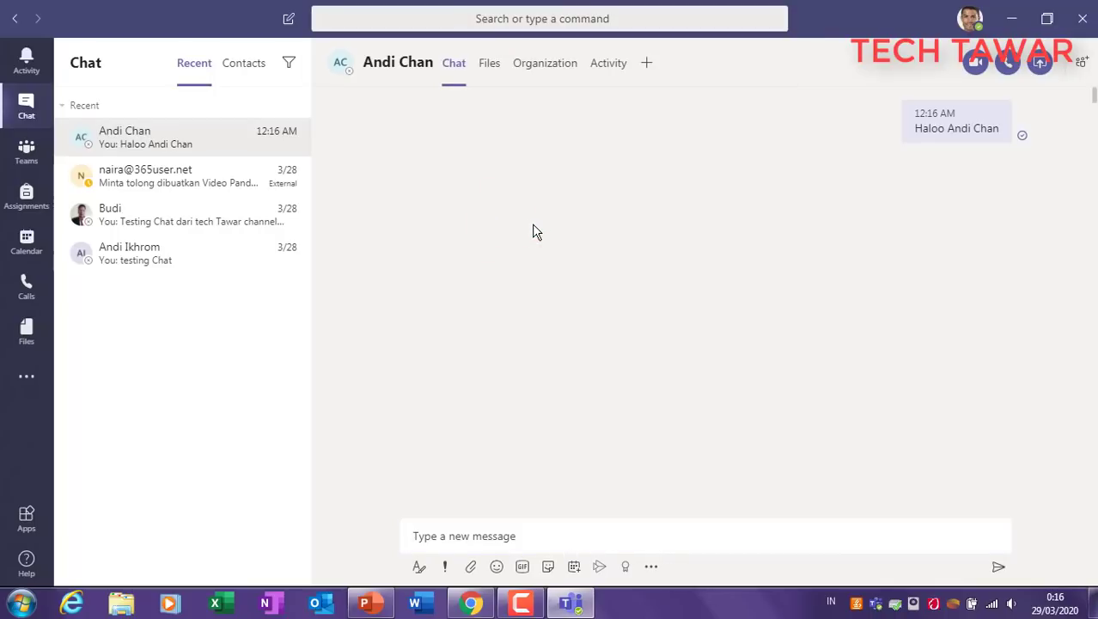
click(187, 176)
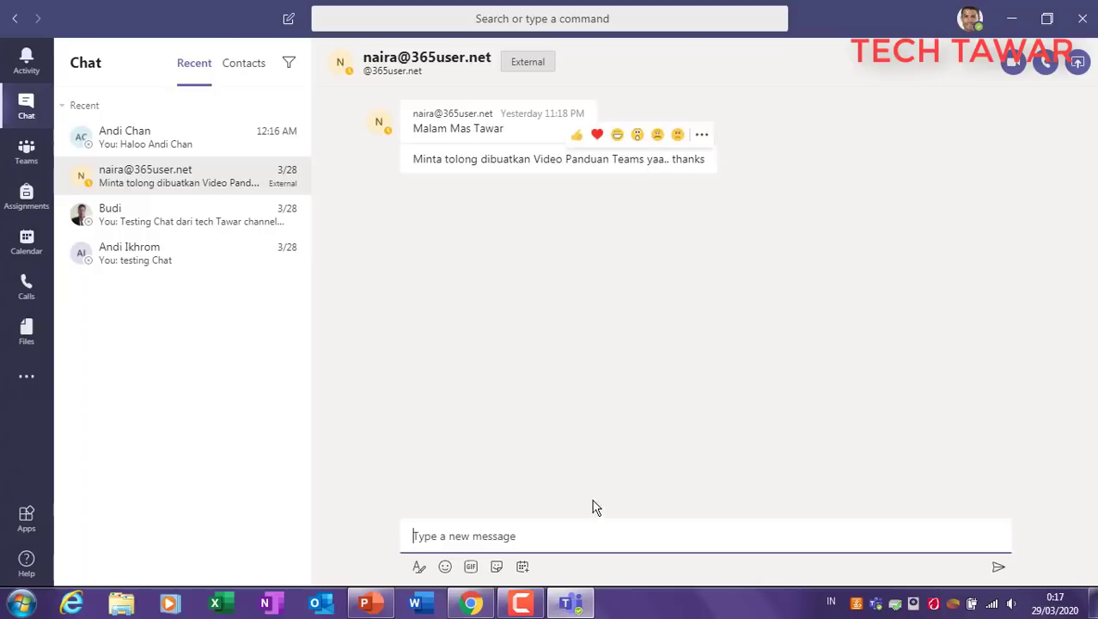
text(Oke)
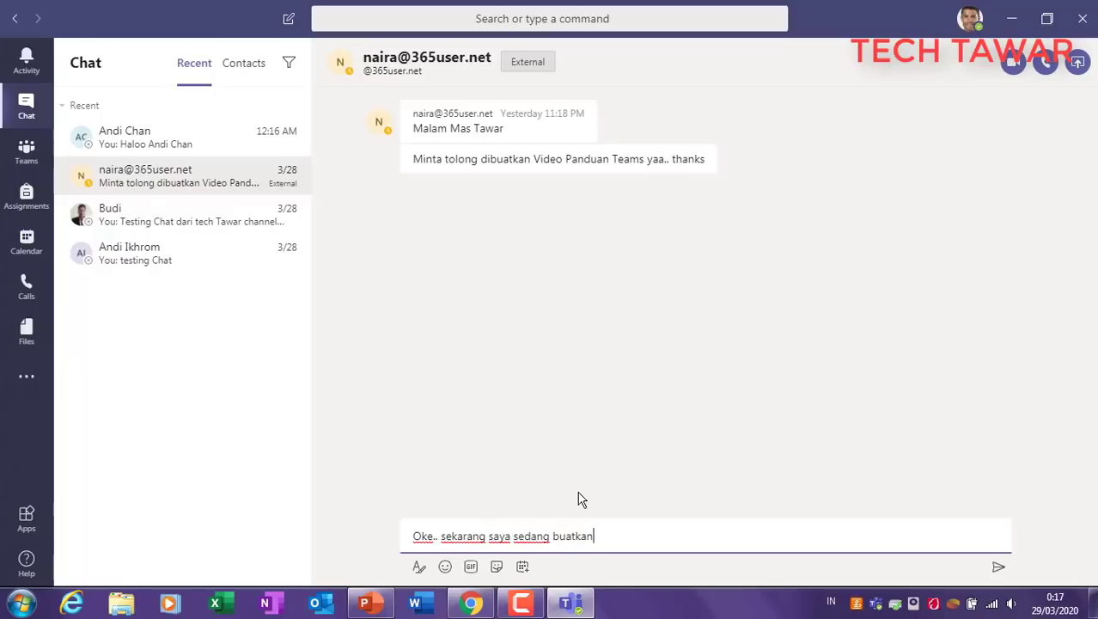
key(Return)
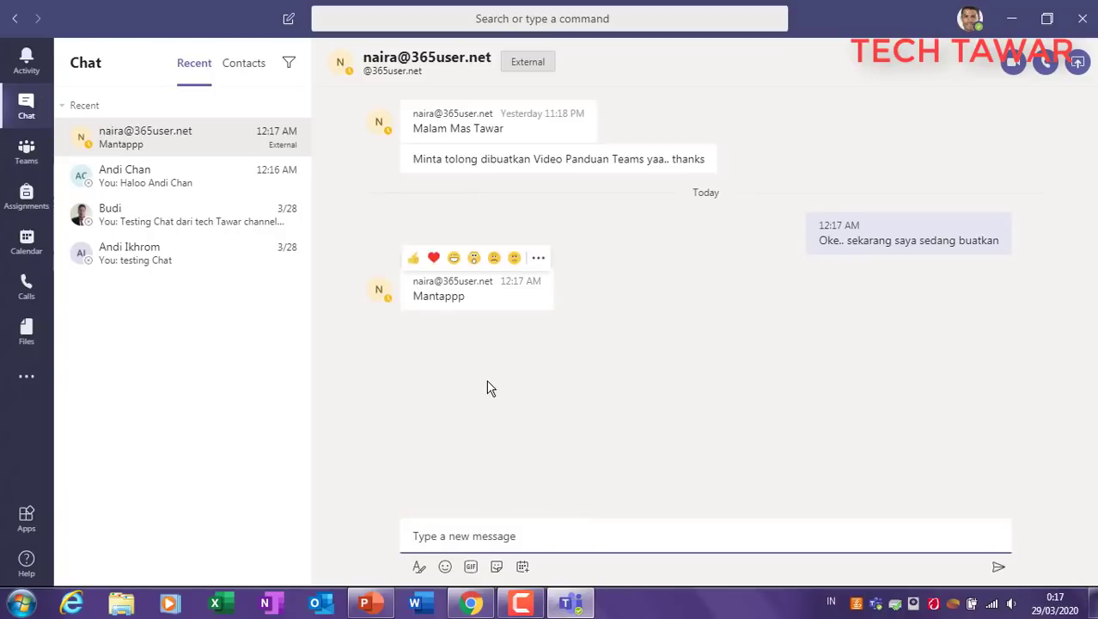
Step: Look through the Format, Emoji and GIF options under the message box
click(418, 567)
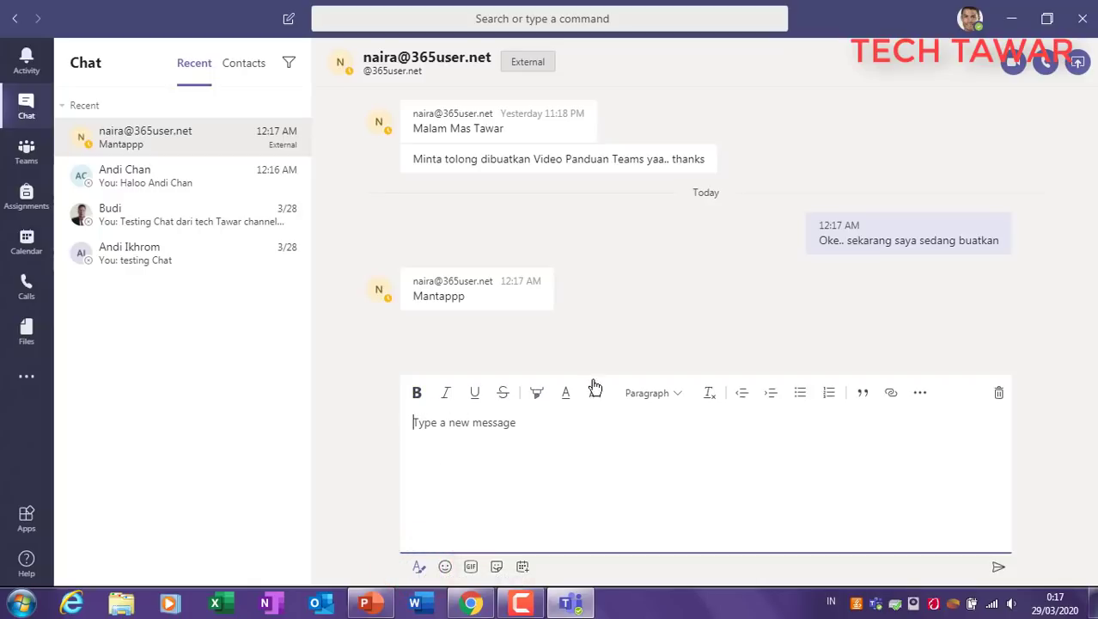
click(445, 566)
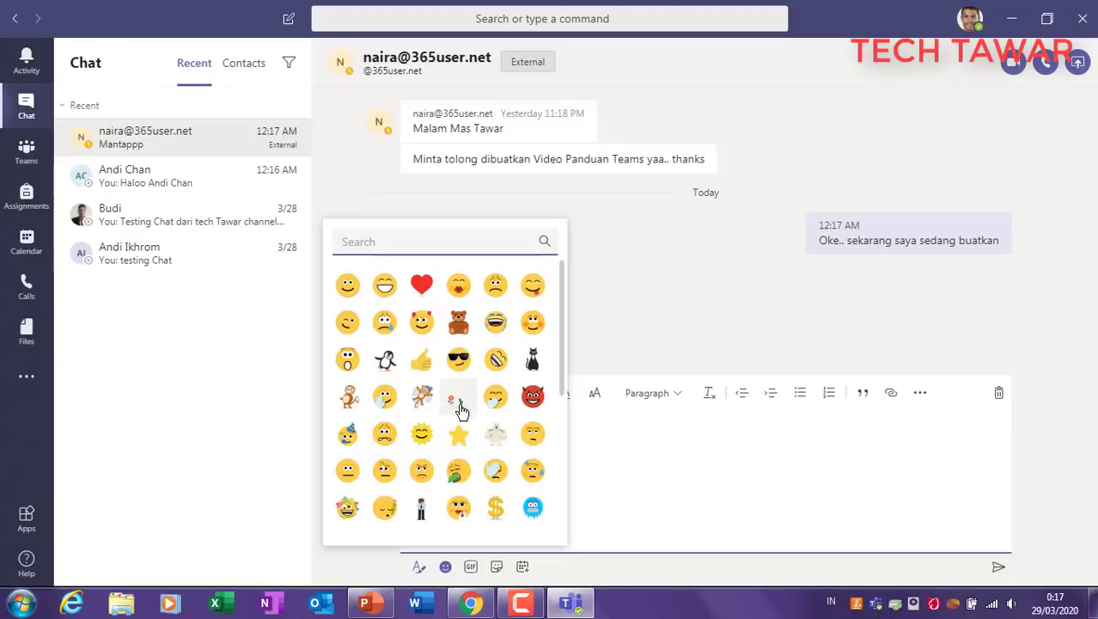
click(471, 566)
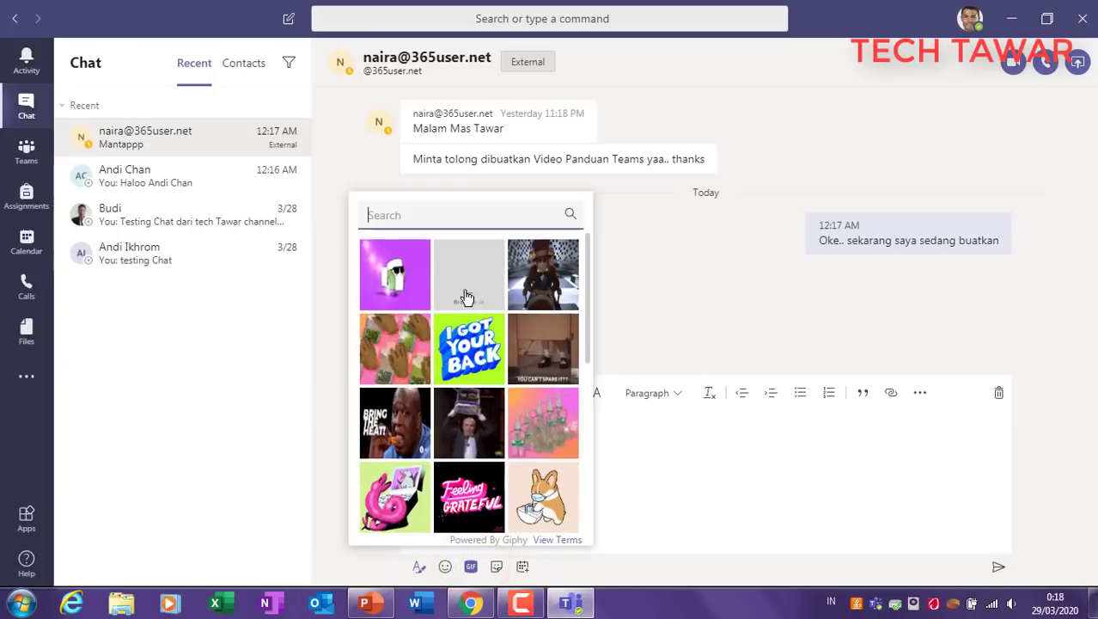
Step: Scroll the sticker categories to Meme and choose the Success Kid meme
click(498, 567)
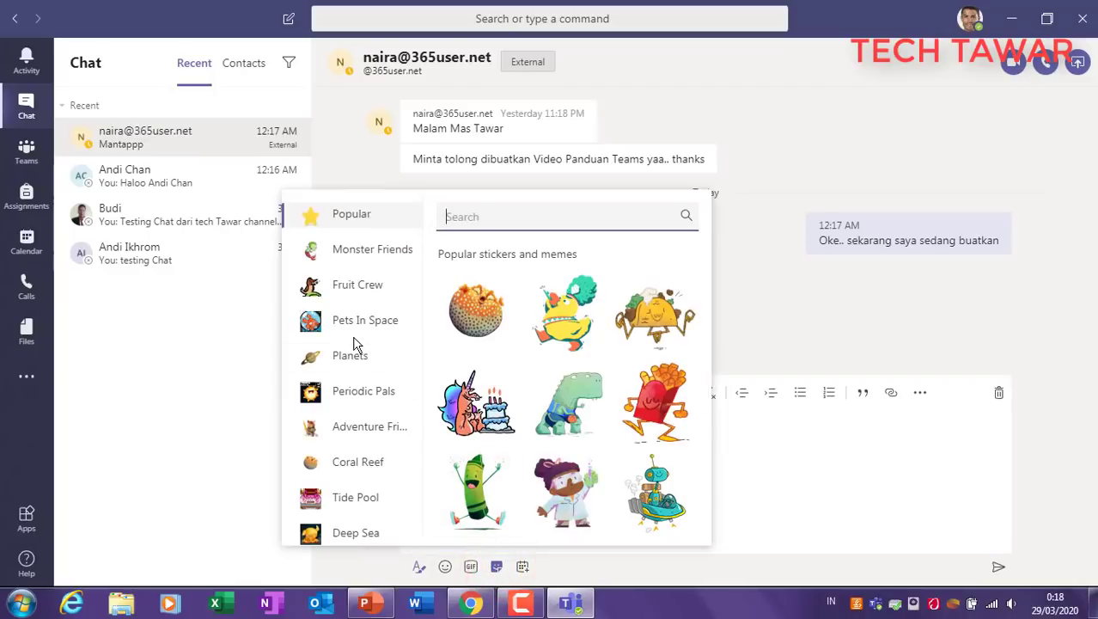
scroll(356, 361, down, 3)
scroll(356, 371, down, 6)
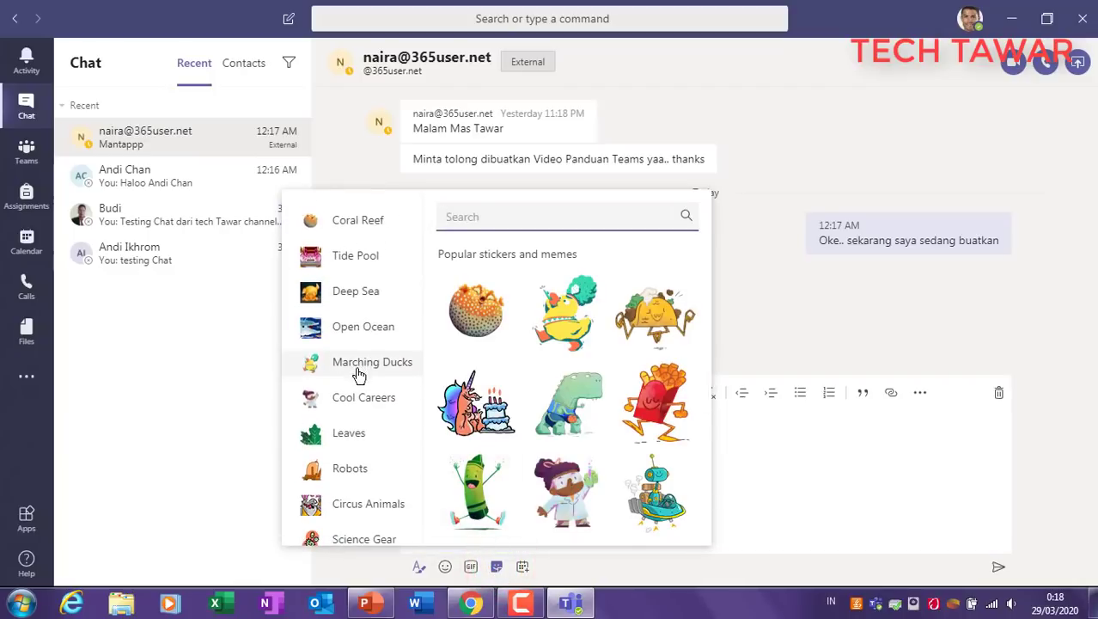
scroll(359, 378, down, 3)
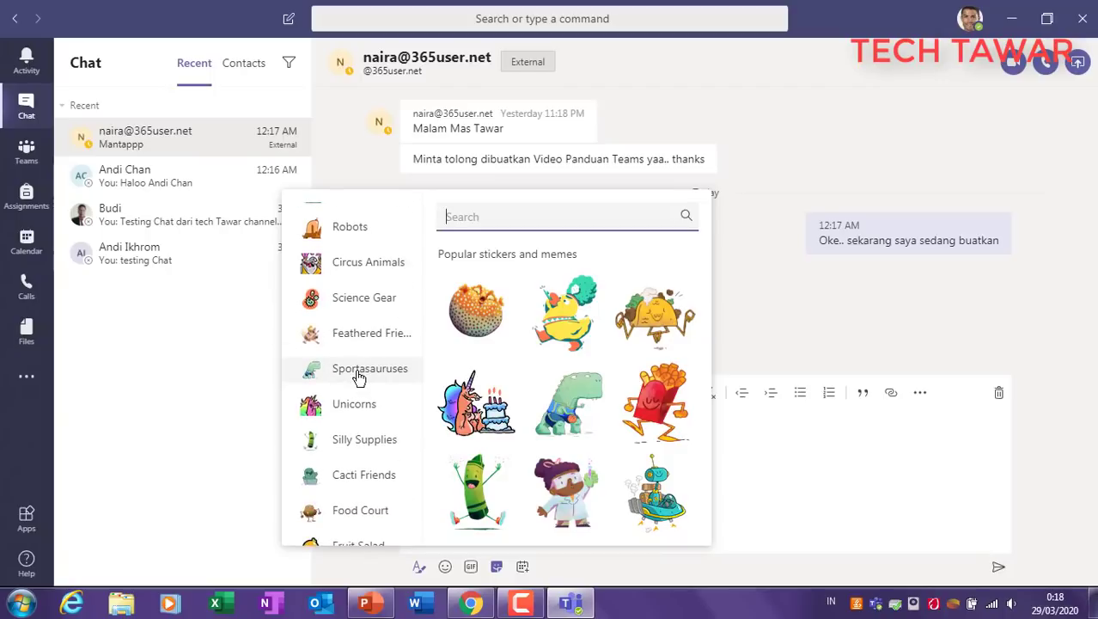
scroll(359, 378, down, 3)
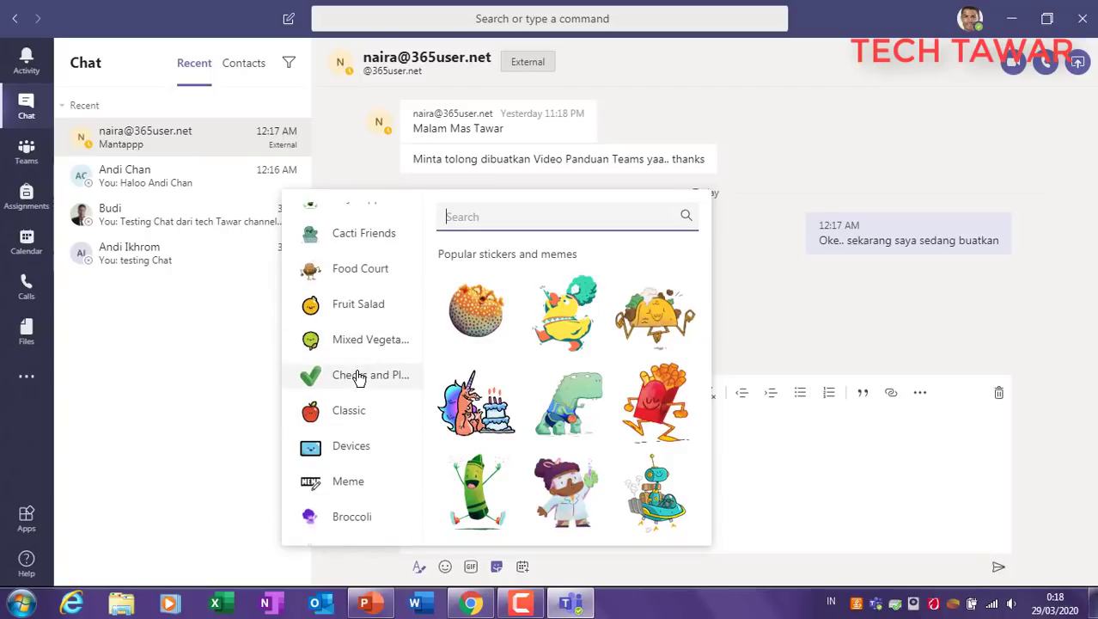
click(364, 483)
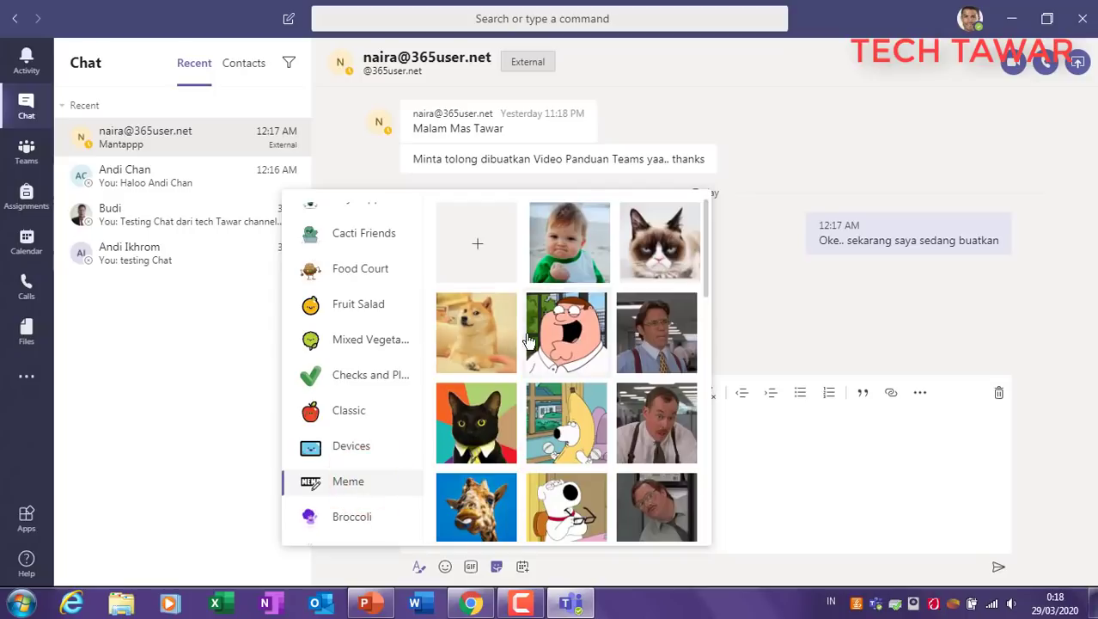
click(568, 250)
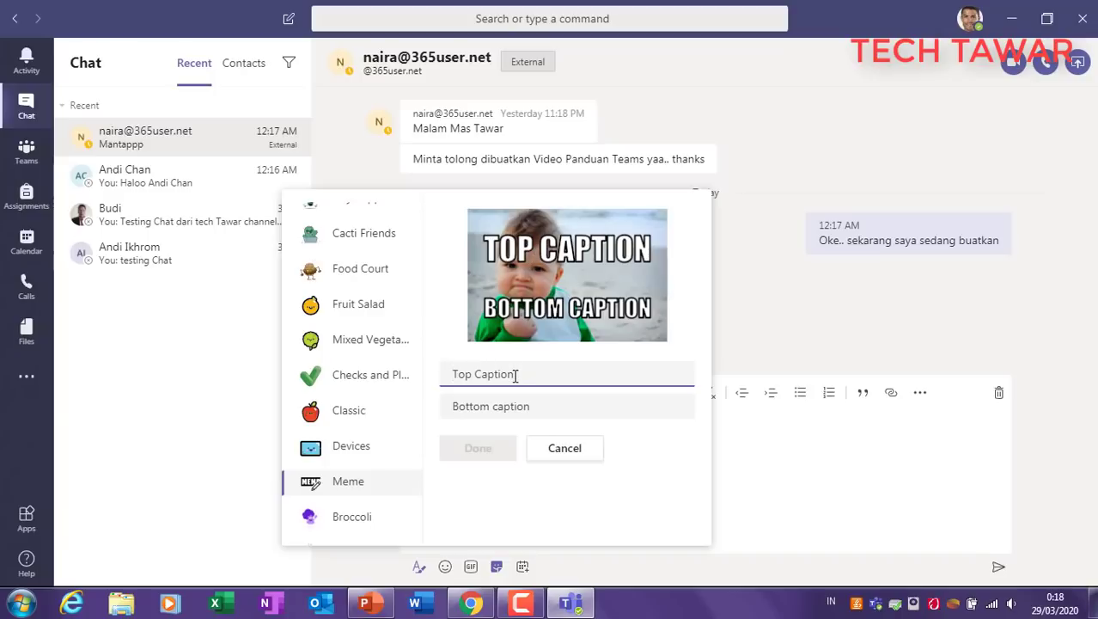
Step: Caption the Success Kid meme 'MANTAP' on top and 'KALIII' below, then send it
text(MANTAP)
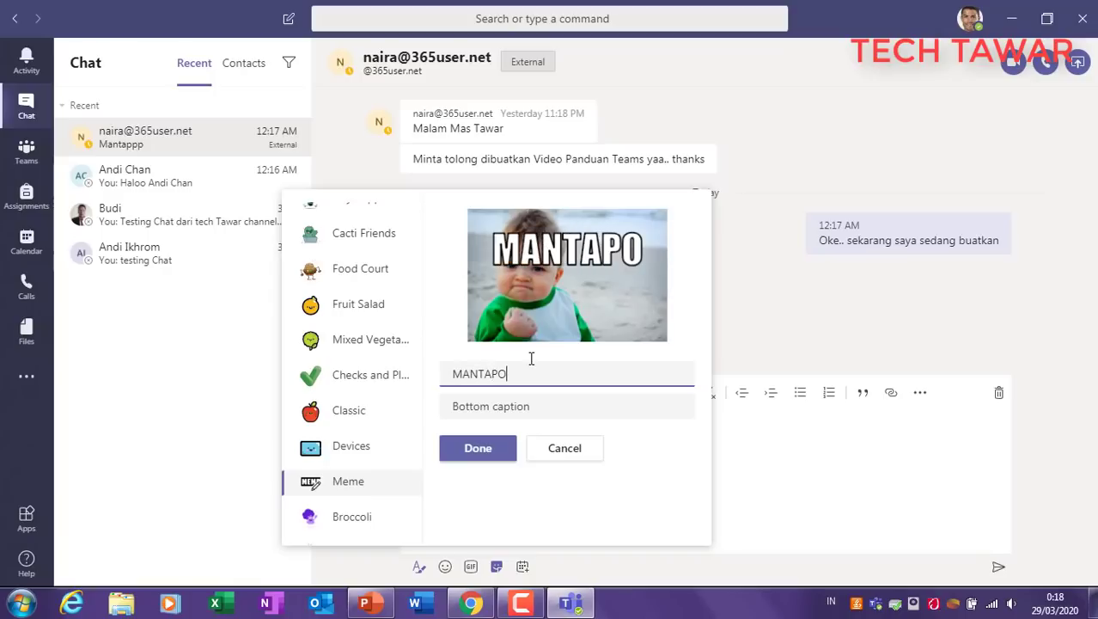
click(507, 410)
text(KALII)
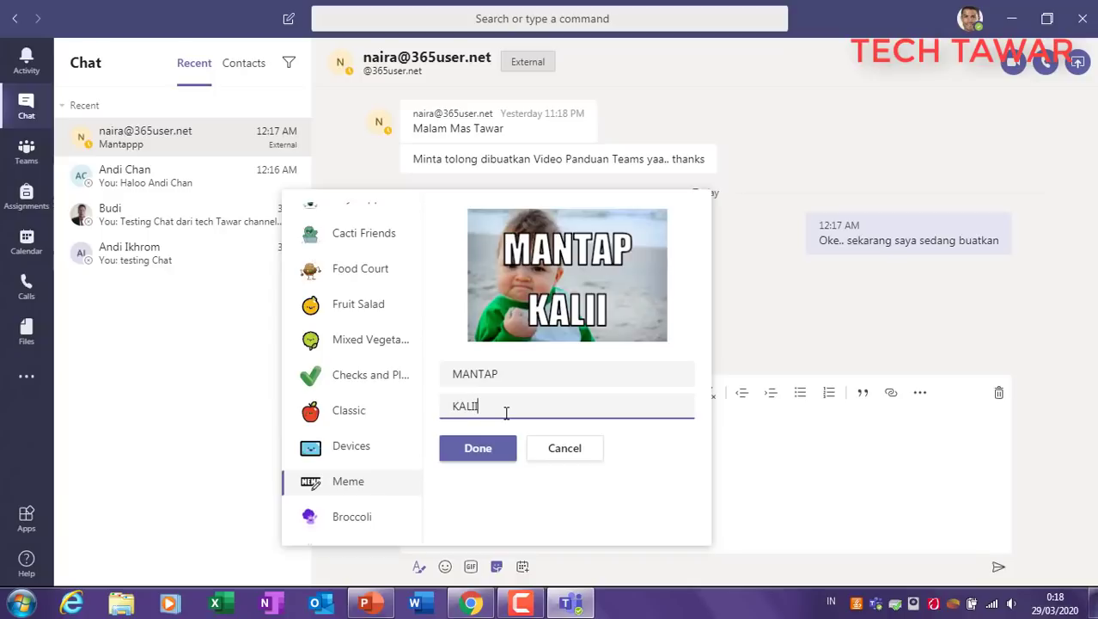
text(I)
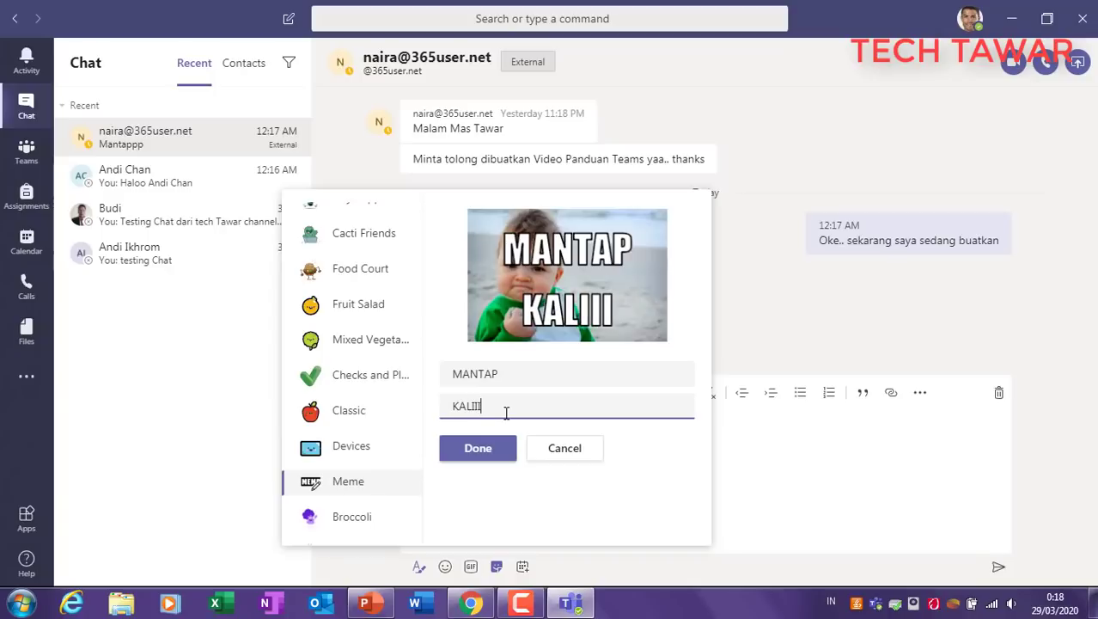
click(482, 447)
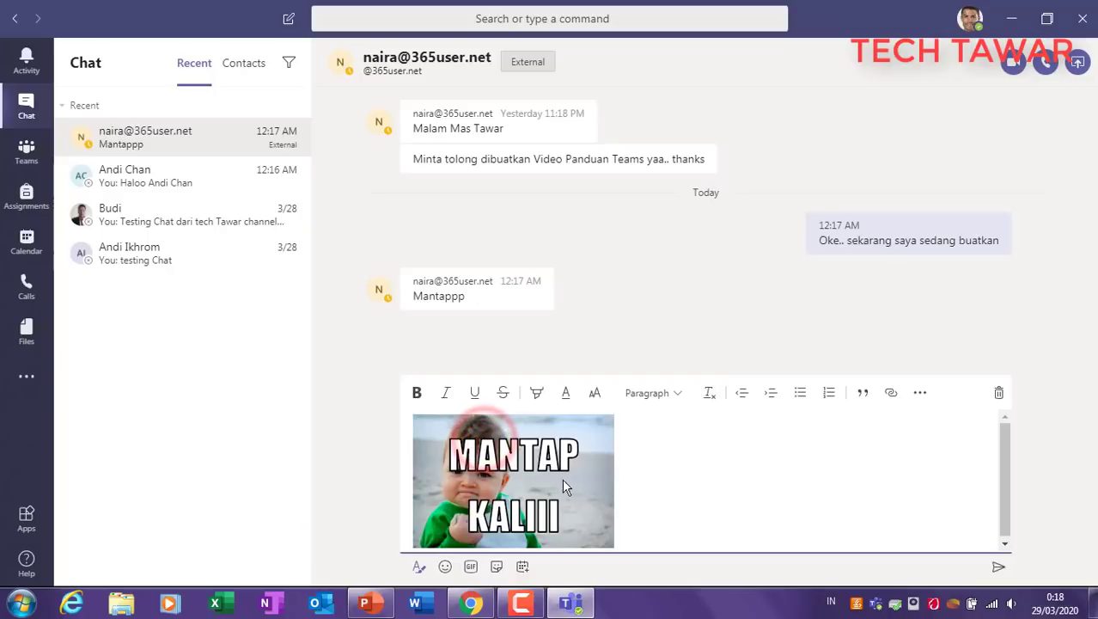
click(998, 566)
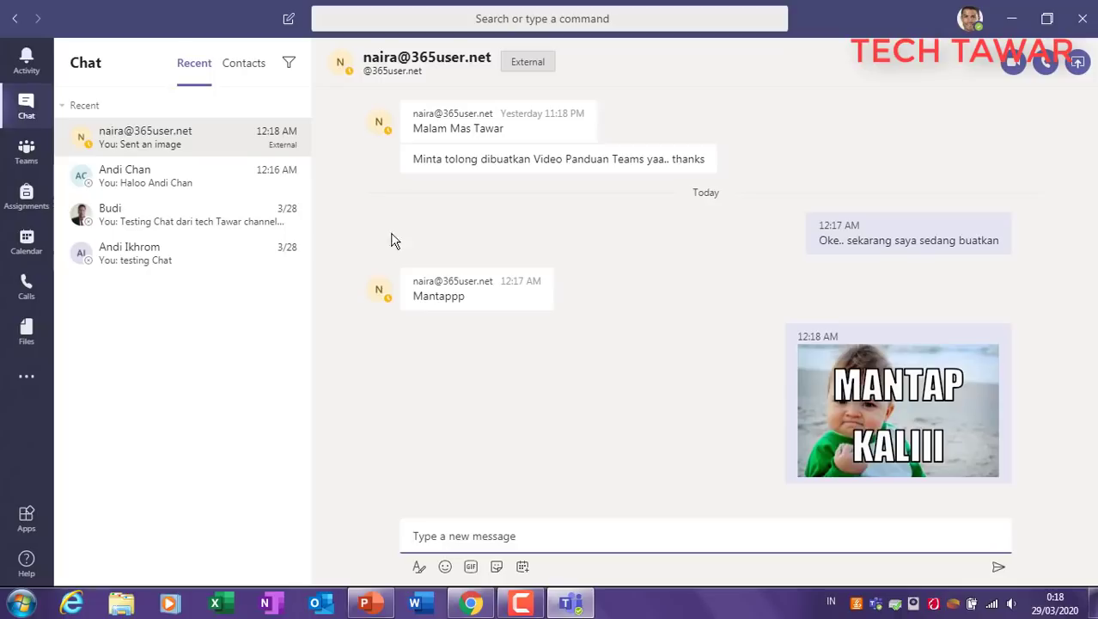
click(191, 135)
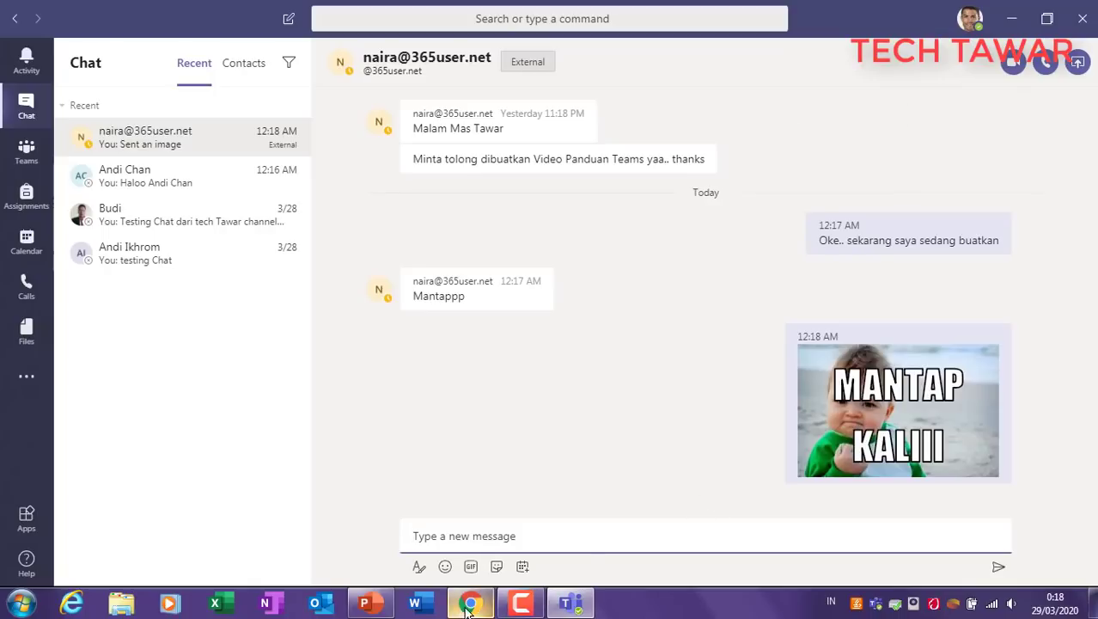
Step: Switch to PowerPoint's slide 6, 2. Chating, and select its device screenshots picture
click(368, 603)
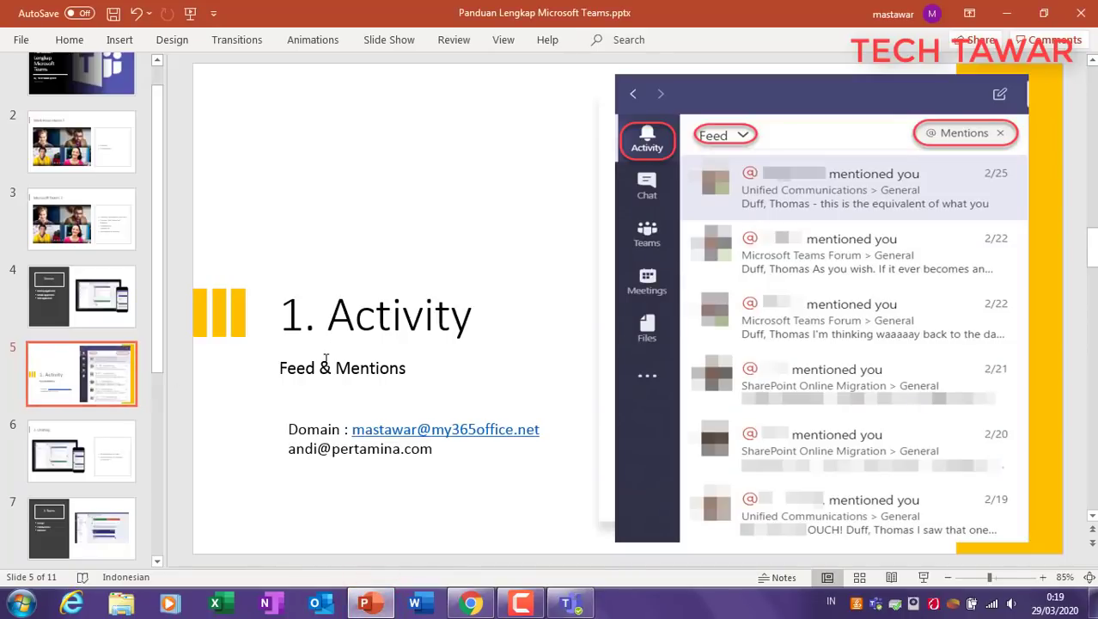
click(112, 451)
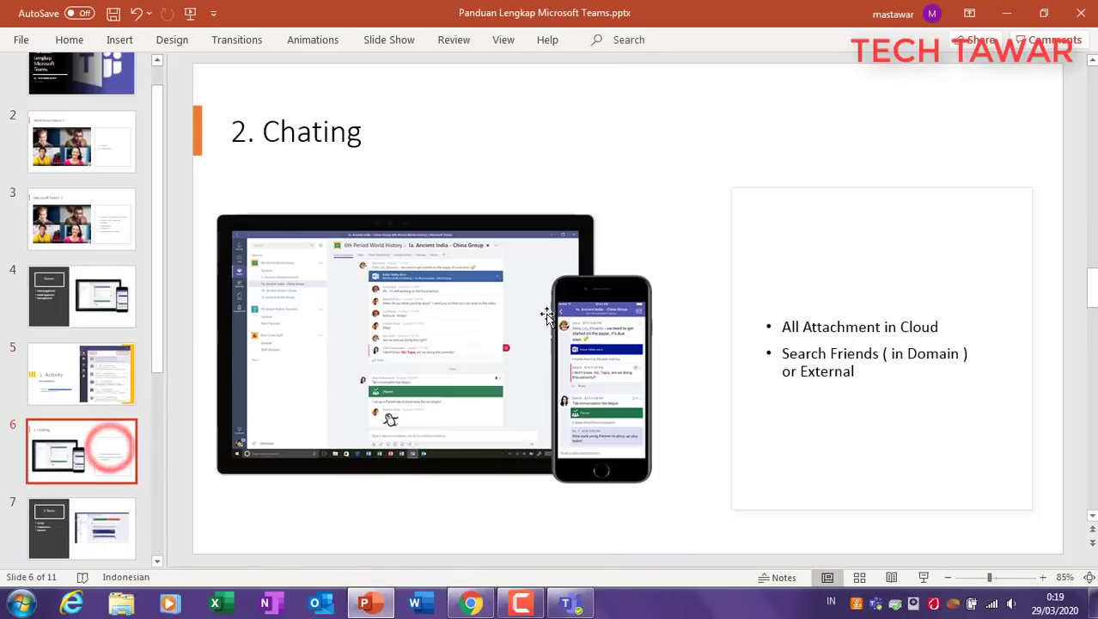
click(405, 299)
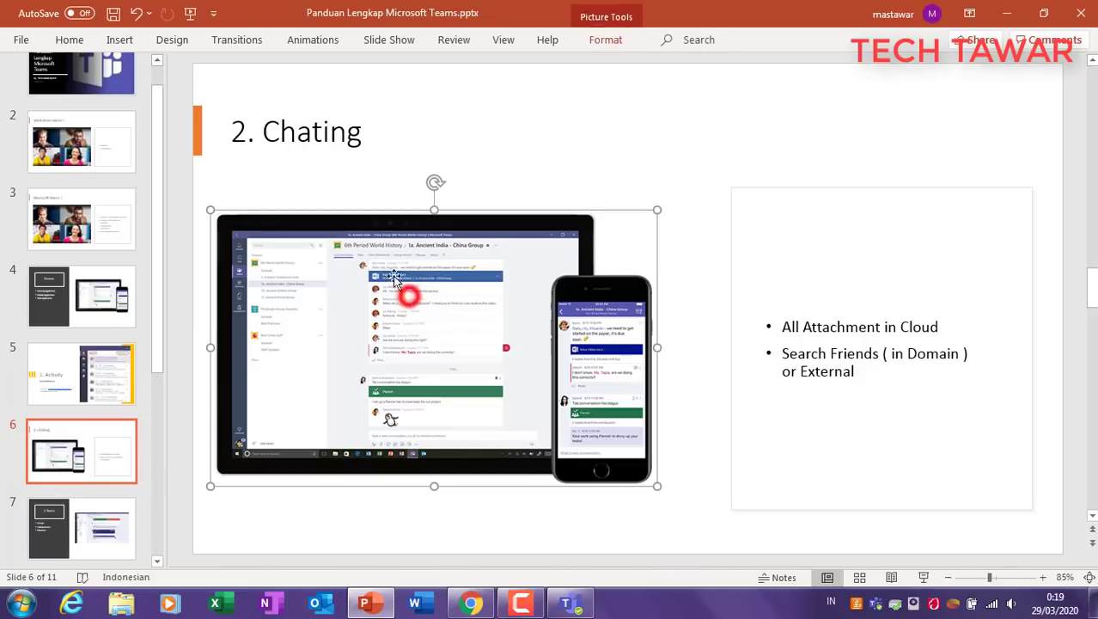
click(606, 368)
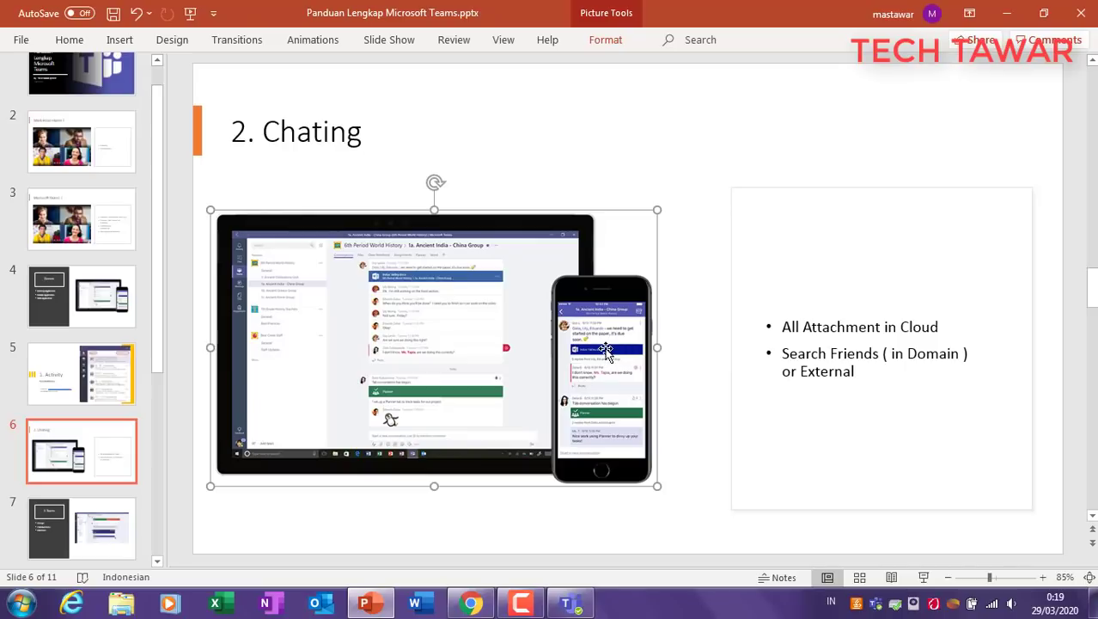
Step: Highlight the 'All Attachment in Cloud' bullet on the slide, then switch to Chrome
click(813, 330)
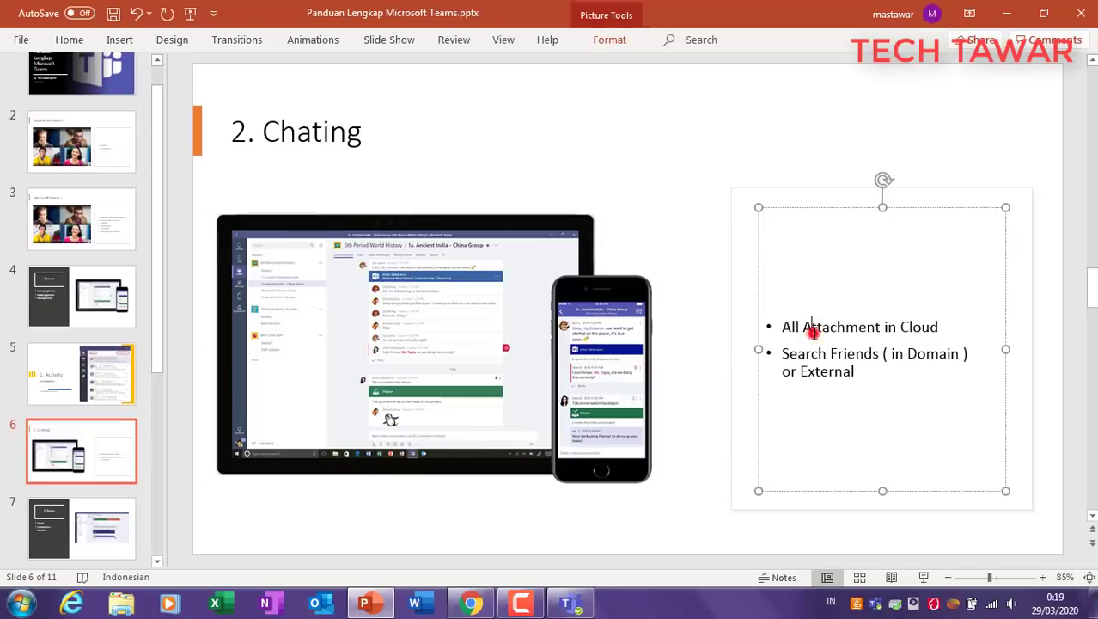
click(802, 469)
click(699, 459)
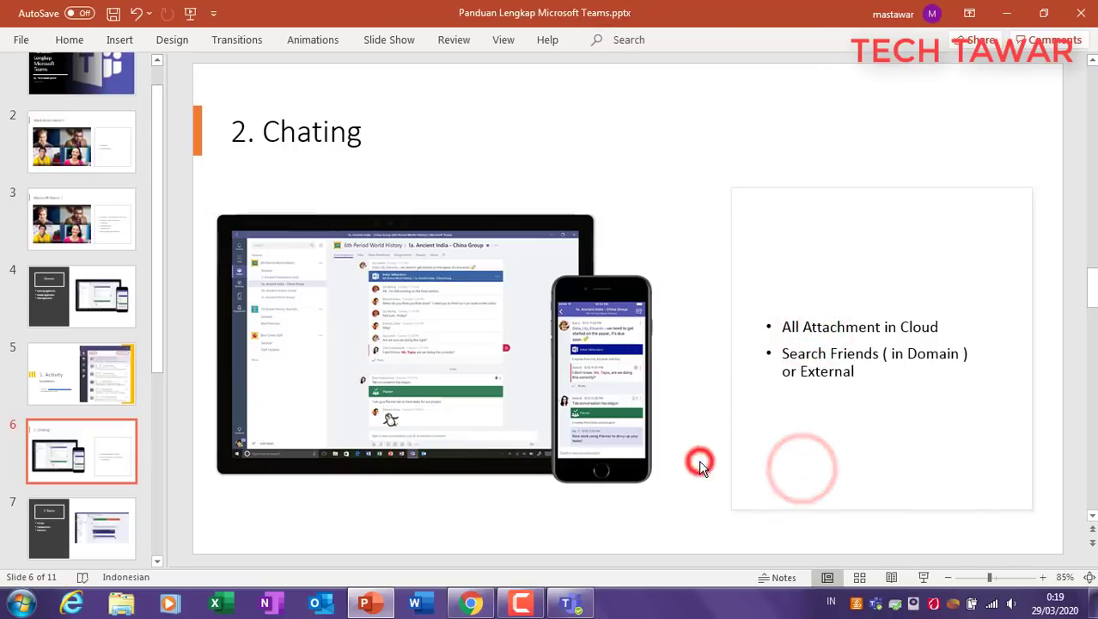
click(795, 330)
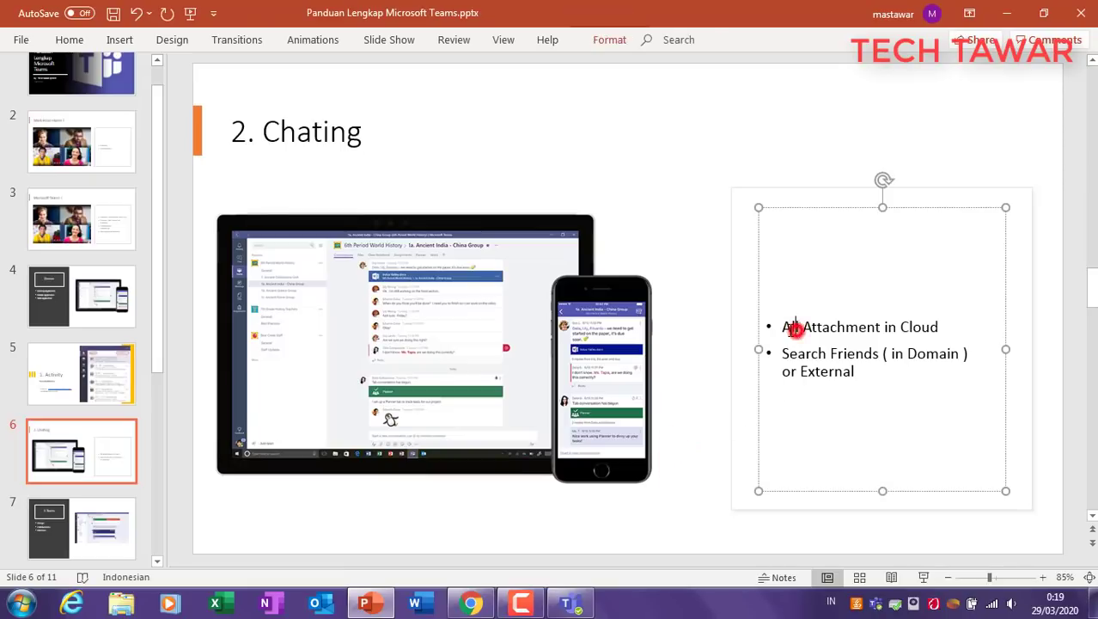
drag(783, 326, 951, 326)
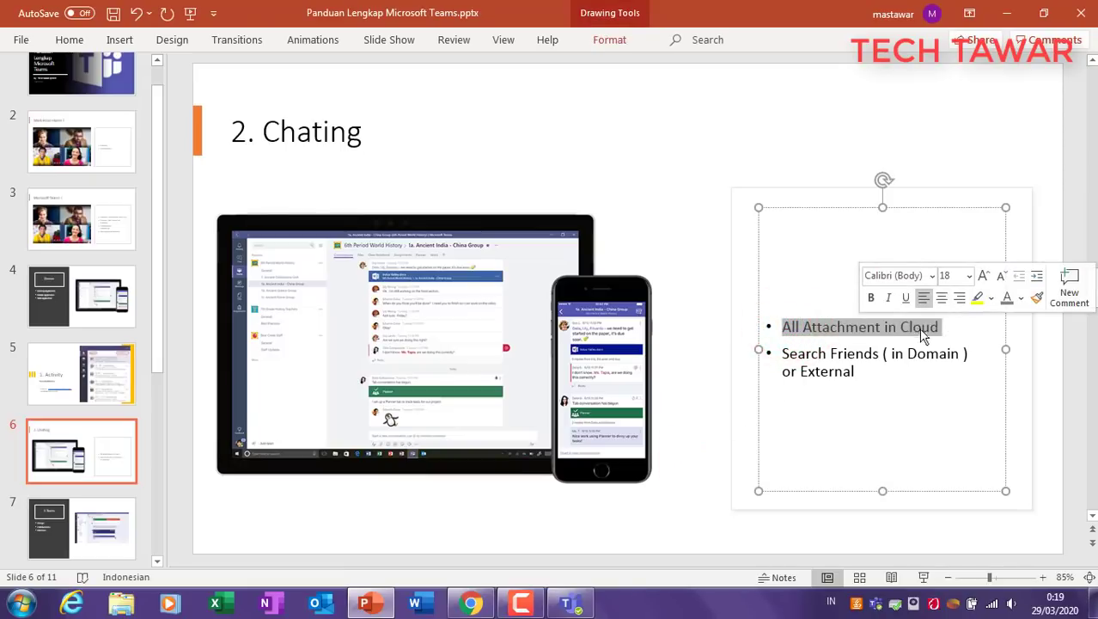
click(702, 475)
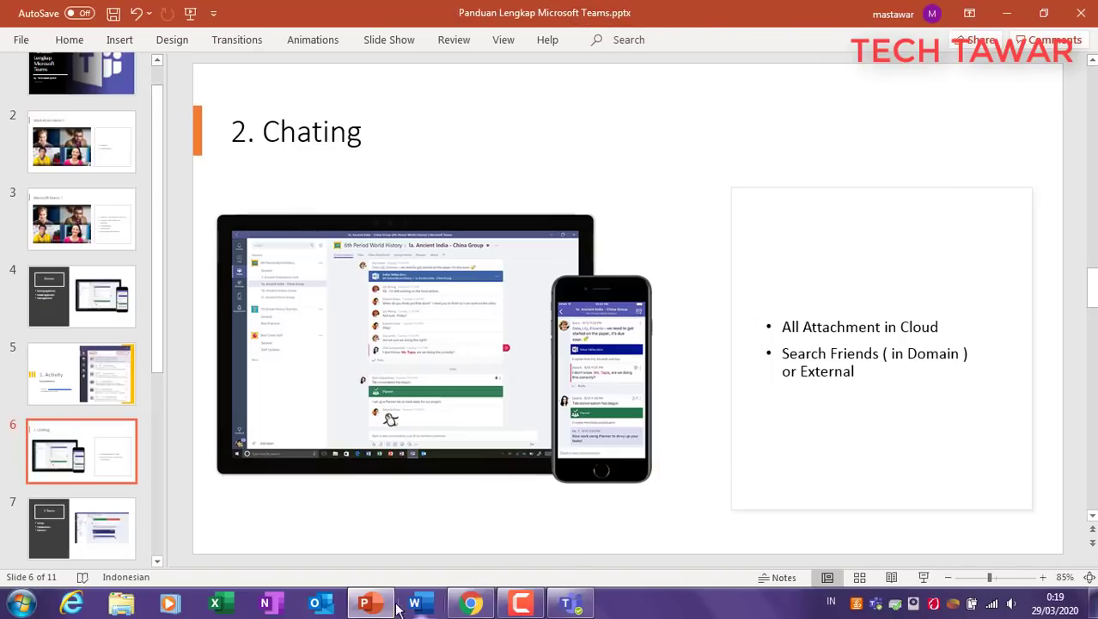
click(475, 604)
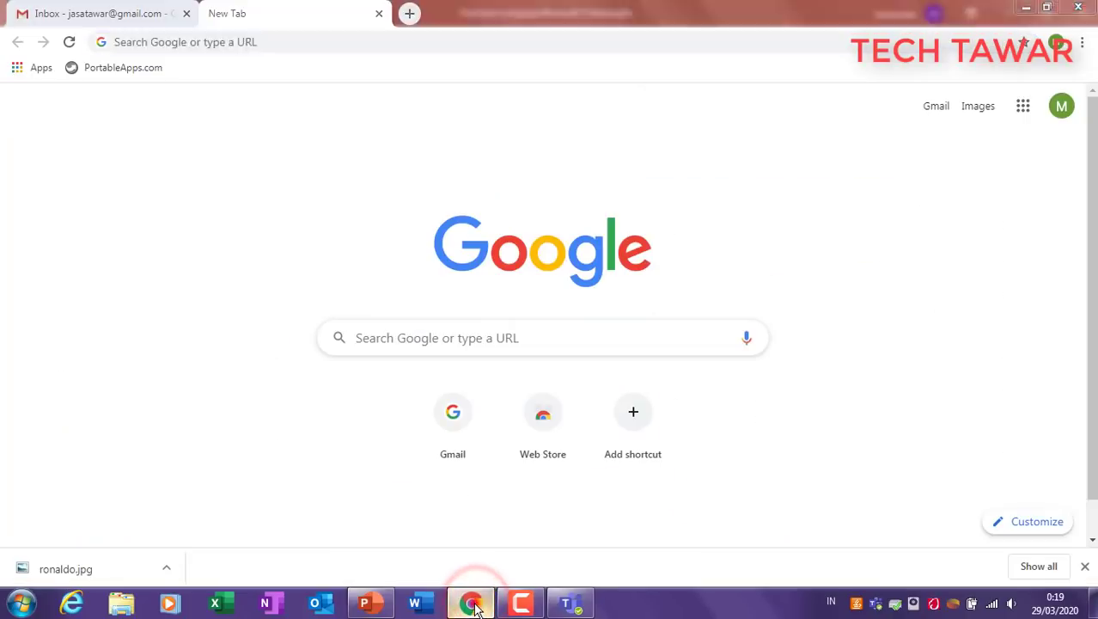
Step: Minimize Chrome and return to the Teams chat with the external contact
click(473, 604)
click(570, 604)
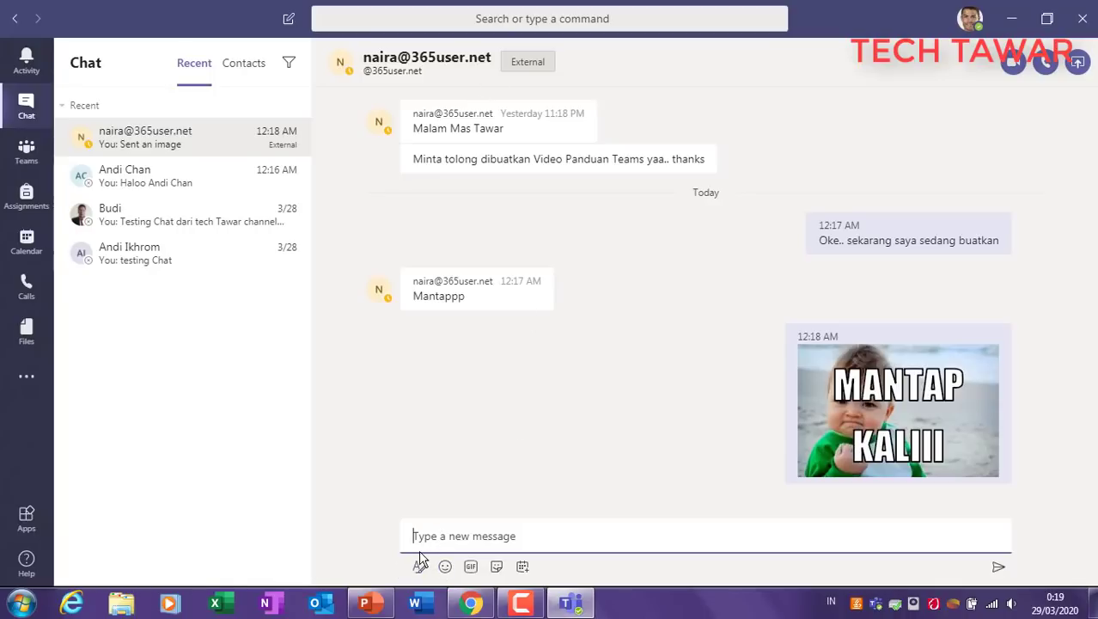
Step: Restore down Teams, minimize PowerPoint and reposition Teams so the desktop icons show
click(1048, 19)
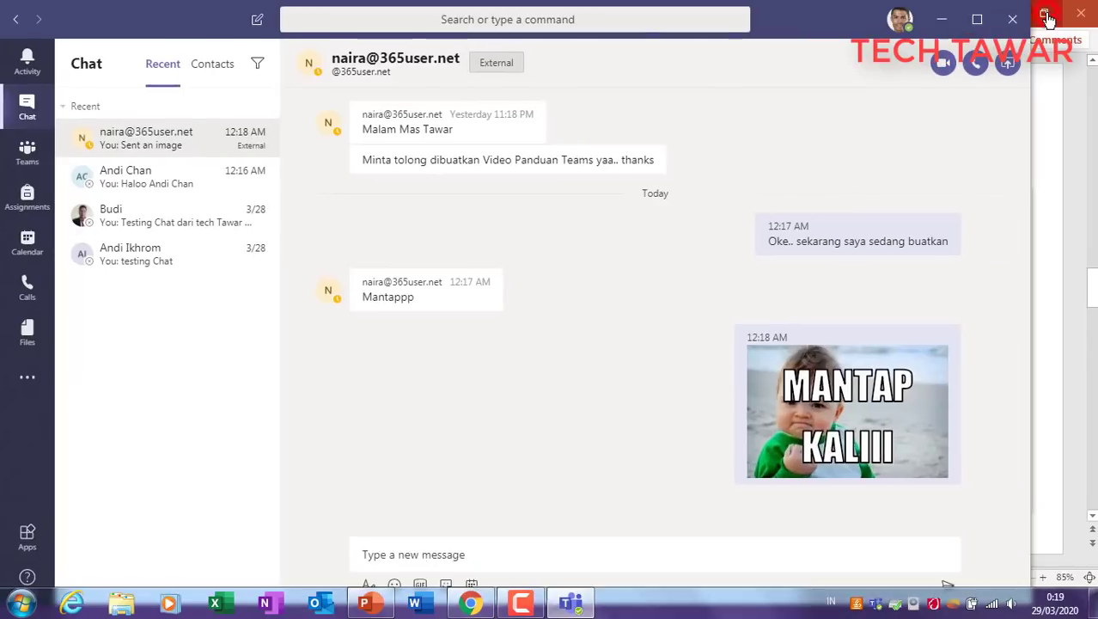
drag(179, 17, 351, 21)
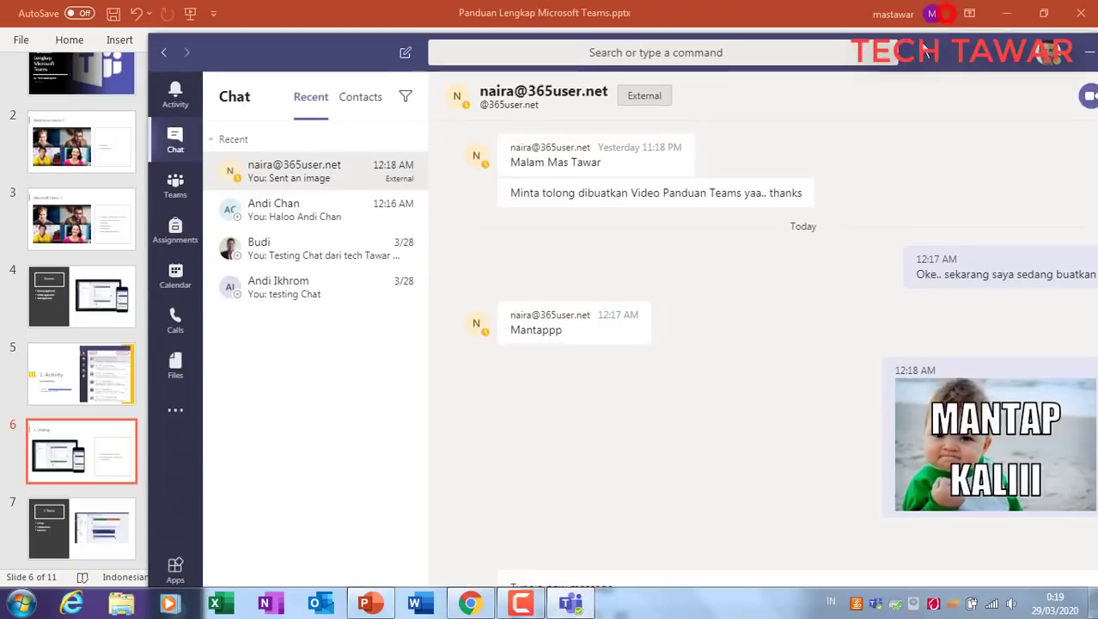
click(997, 8)
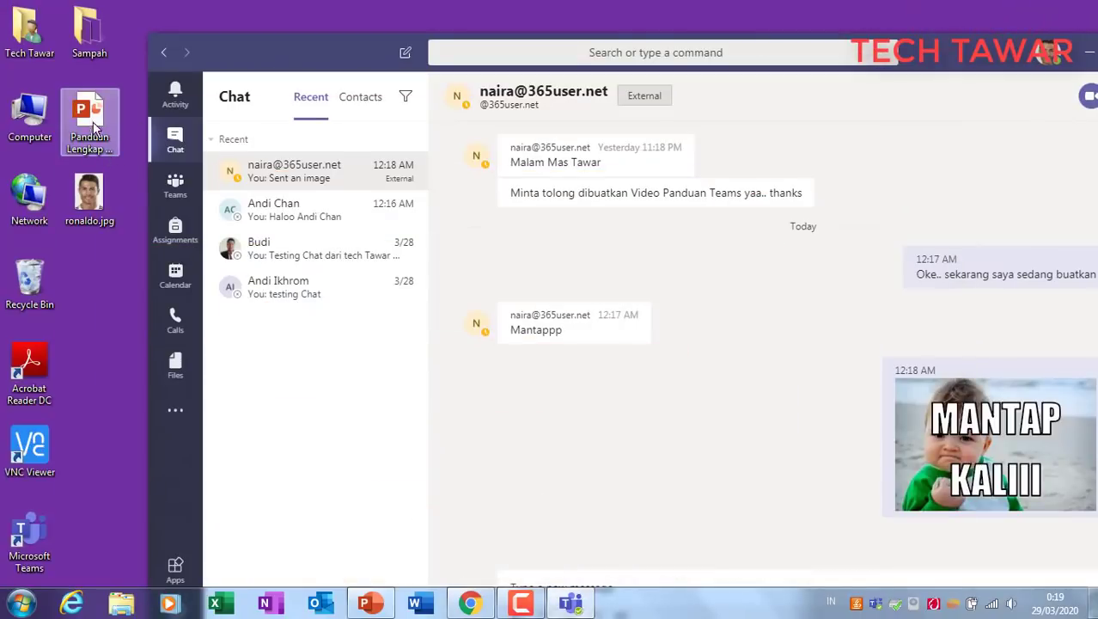
drag(90, 121, 697, 595)
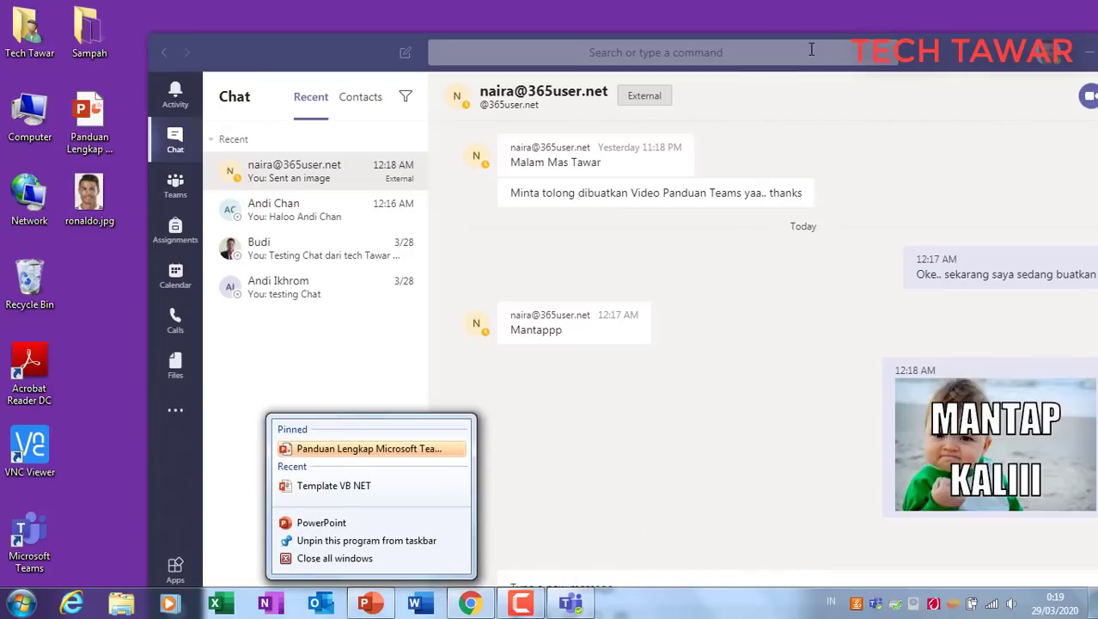
click(913, 53)
drag(938, 55, 914, 17)
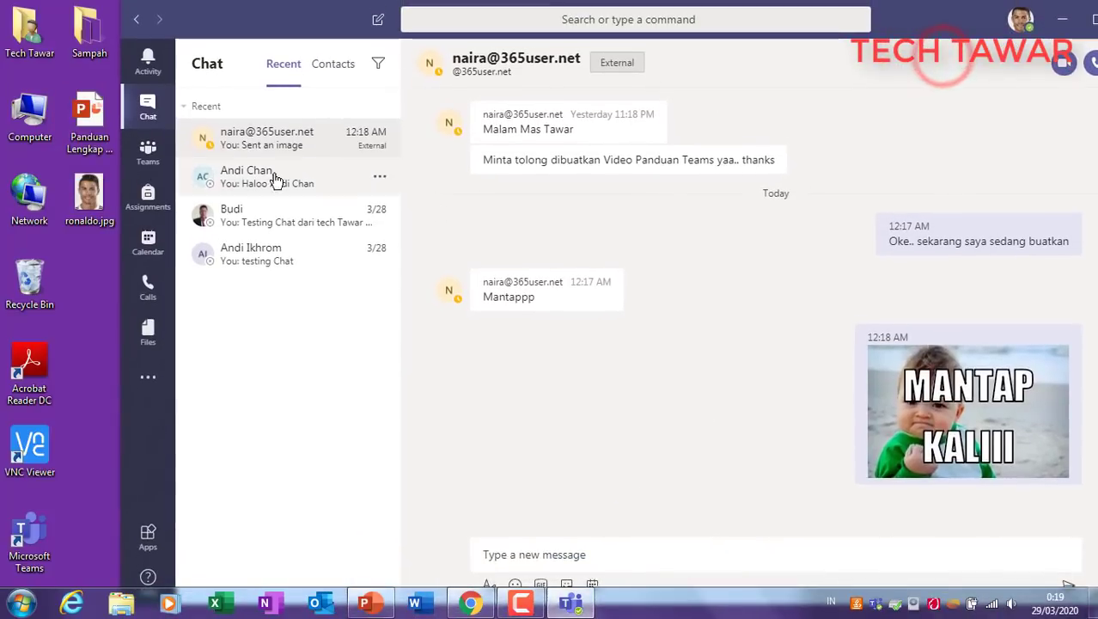
Step: Try dragging the presentation file from the desktop into the Teams message box
drag(96, 129, 772, 560)
drag(934, 27, 826, 97)
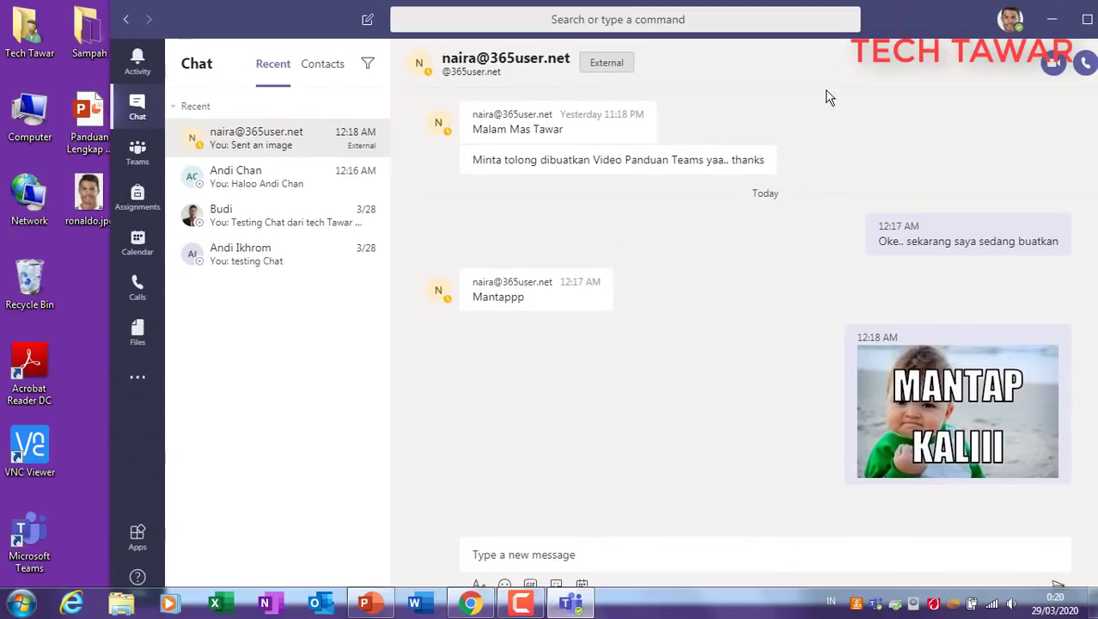
click(1086, 19)
right_click(577, 532)
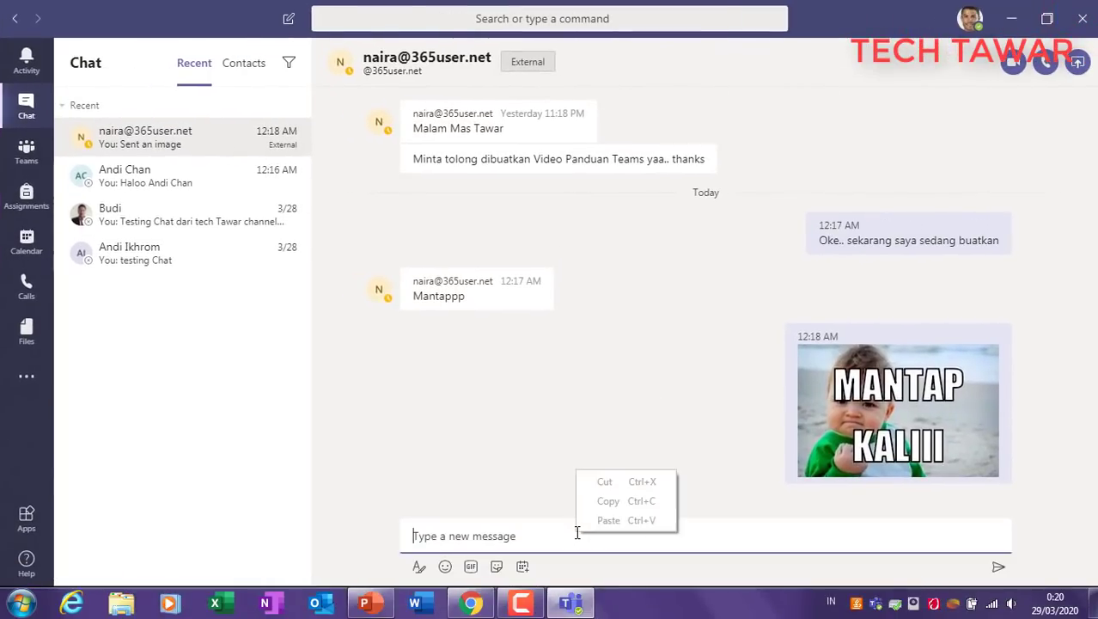
click(456, 465)
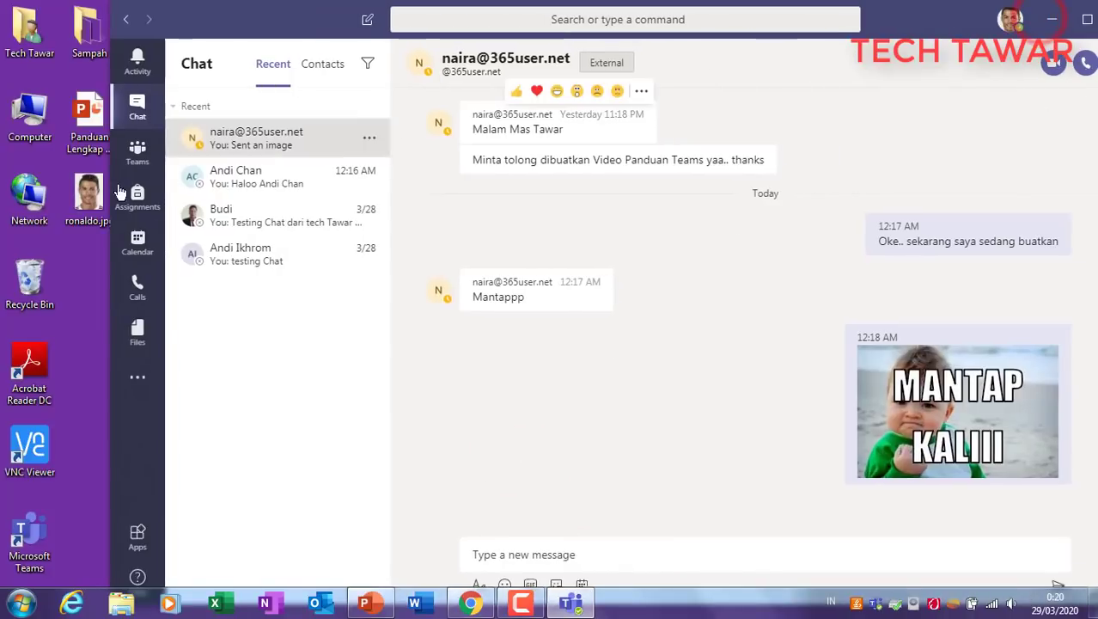
drag(866, 17, 912, 30)
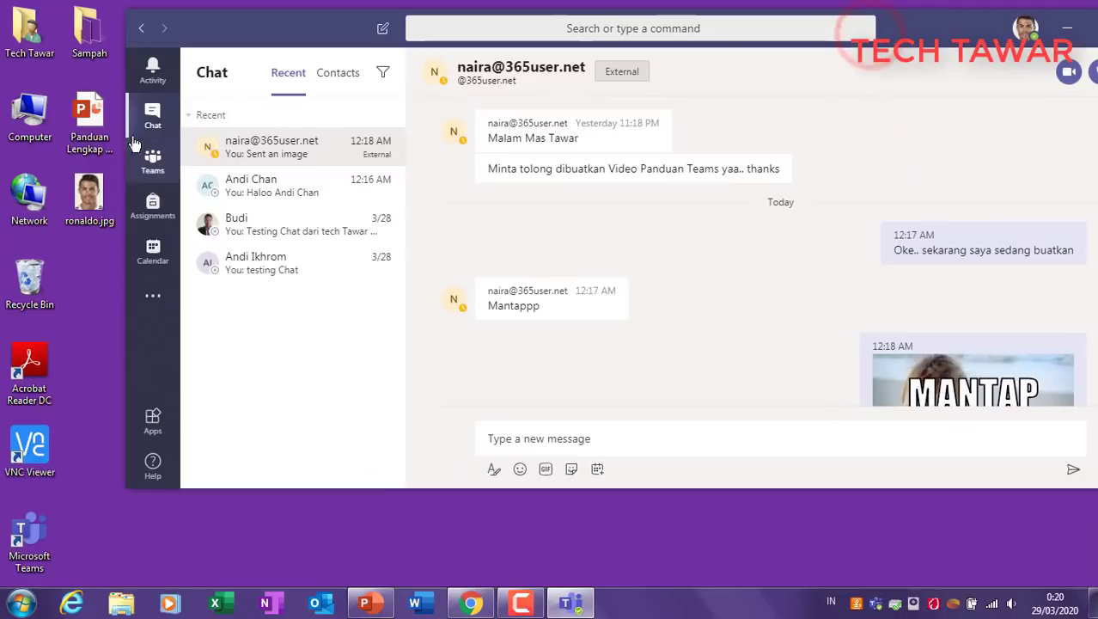
drag(102, 131, 1017, 444)
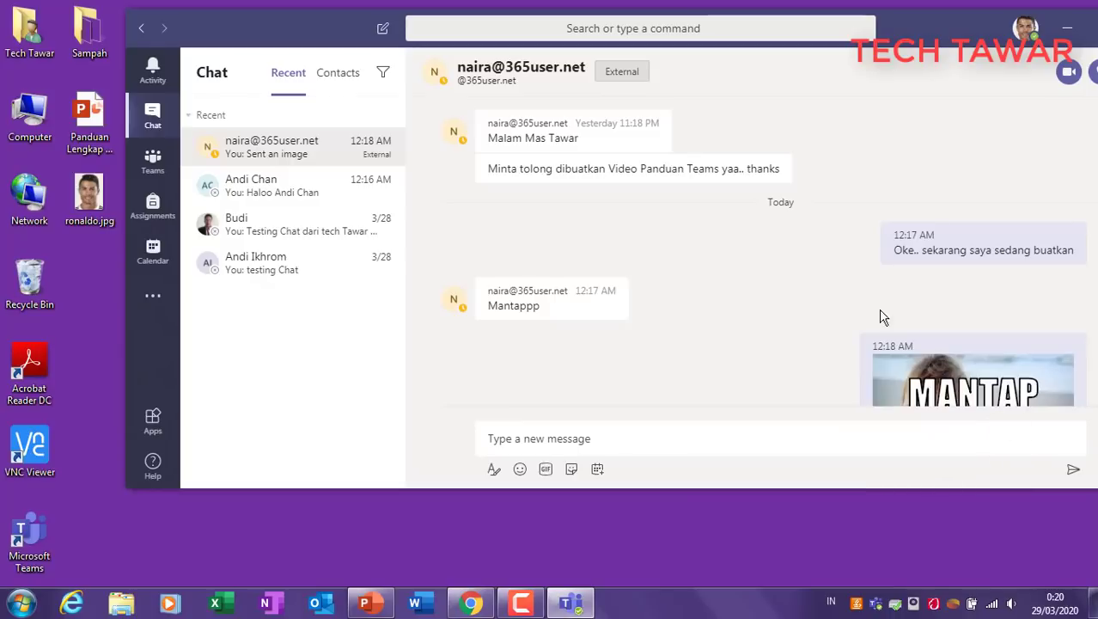
scroll(780, 340, down, 2)
click(686, 438)
Step: In the second recent chat, attach Panduan Lengkap Microsoft Teams.pptx from the desktop and send it
click(245, 177)
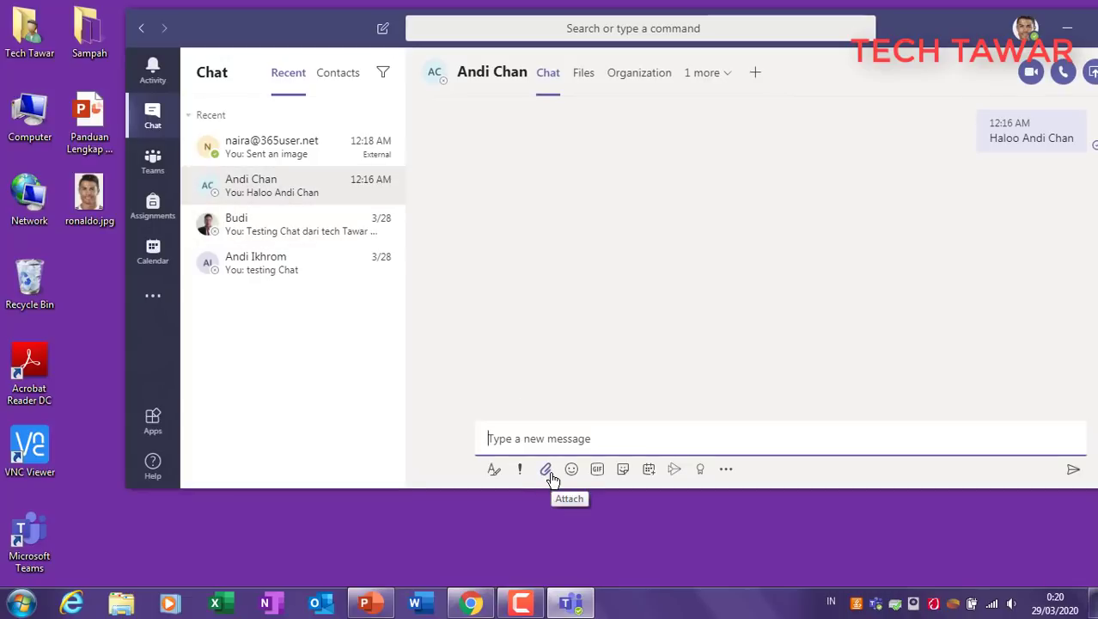
click(549, 471)
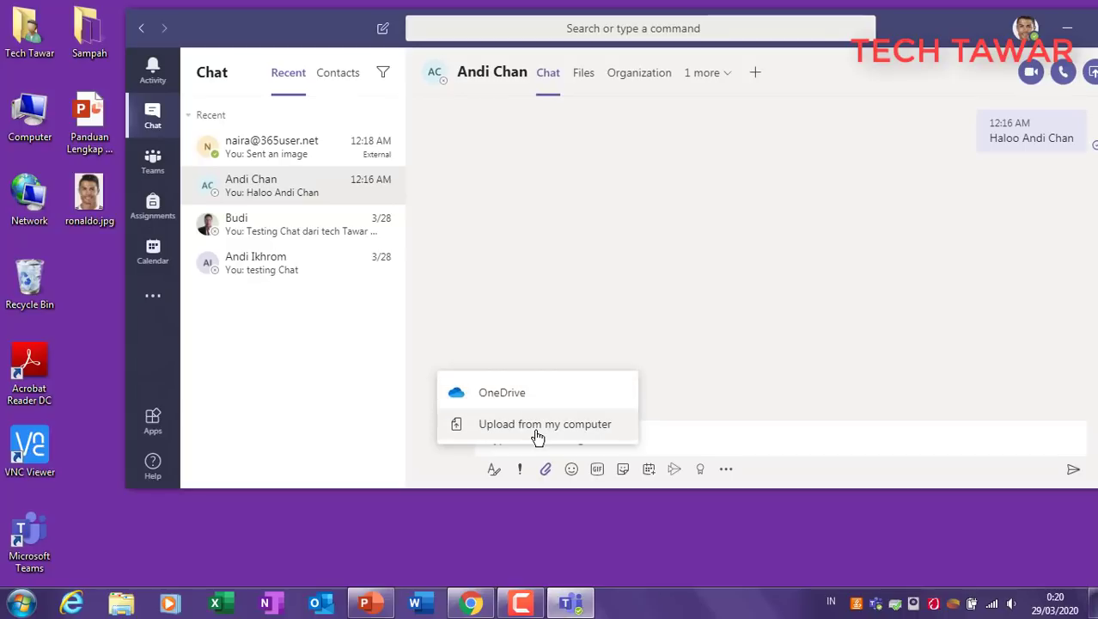
click(538, 434)
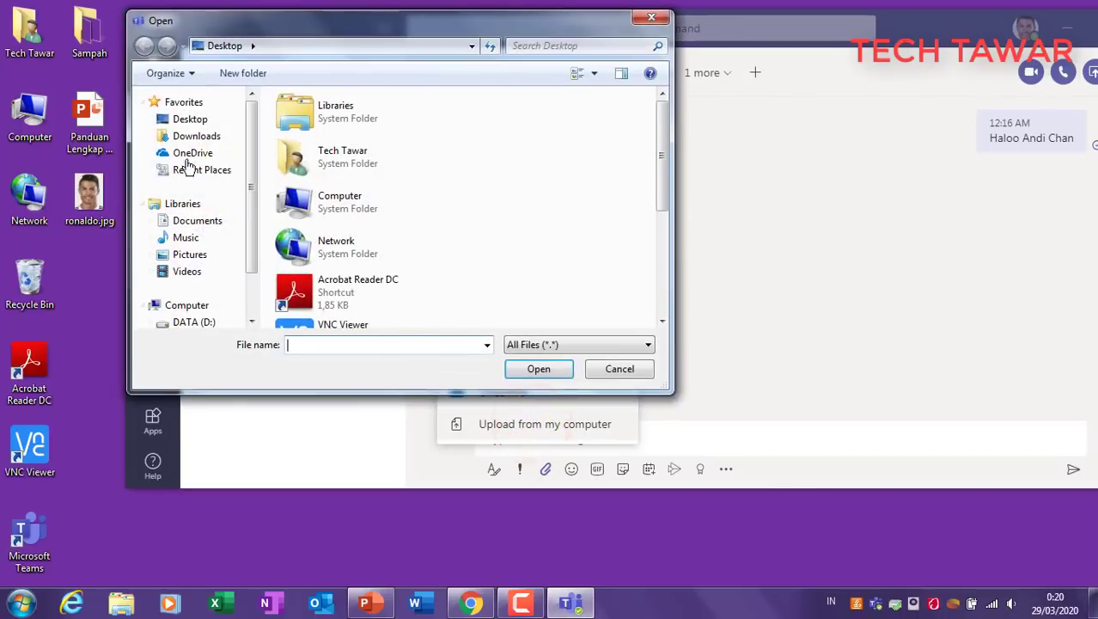
click(172, 119)
click(527, 239)
scroll(482, 275, down, 3)
click(353, 254)
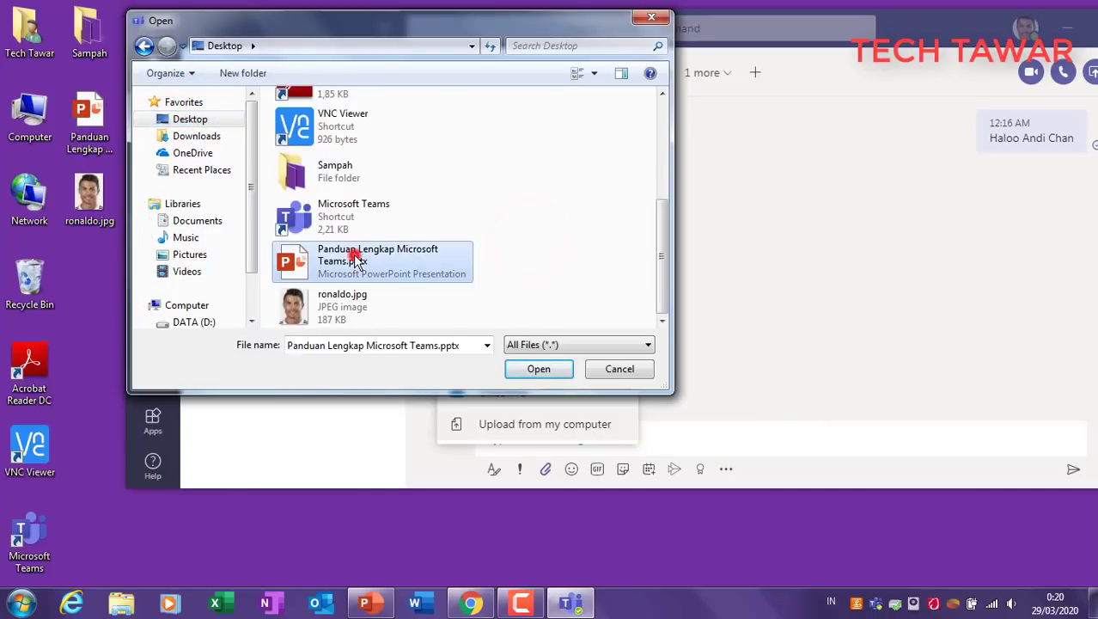
click(644, 376)
click(742, 330)
drag(93, 114, 687, 436)
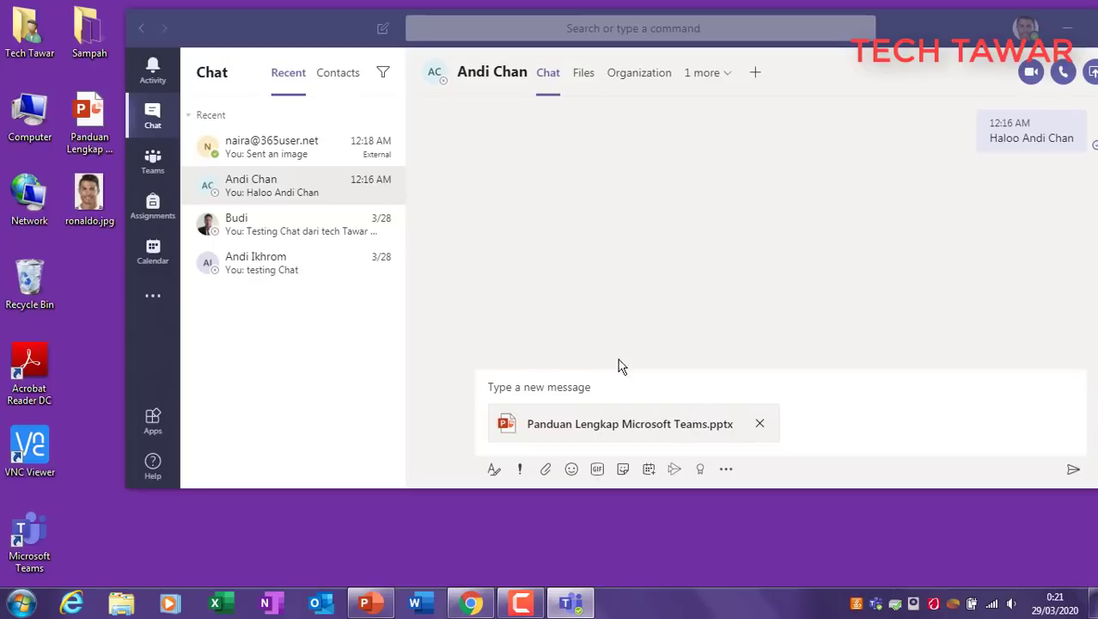
click(1069, 470)
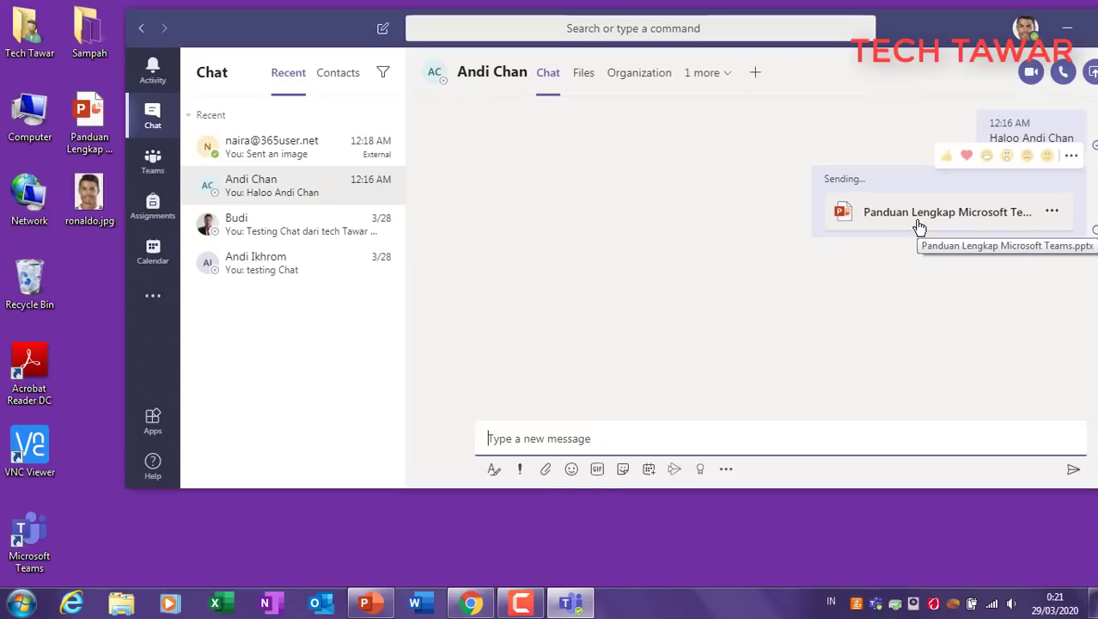
Step: Drag ronaldo.jpg into the same chat, send it, then switch back to PowerPoint
drag(88, 193, 717, 447)
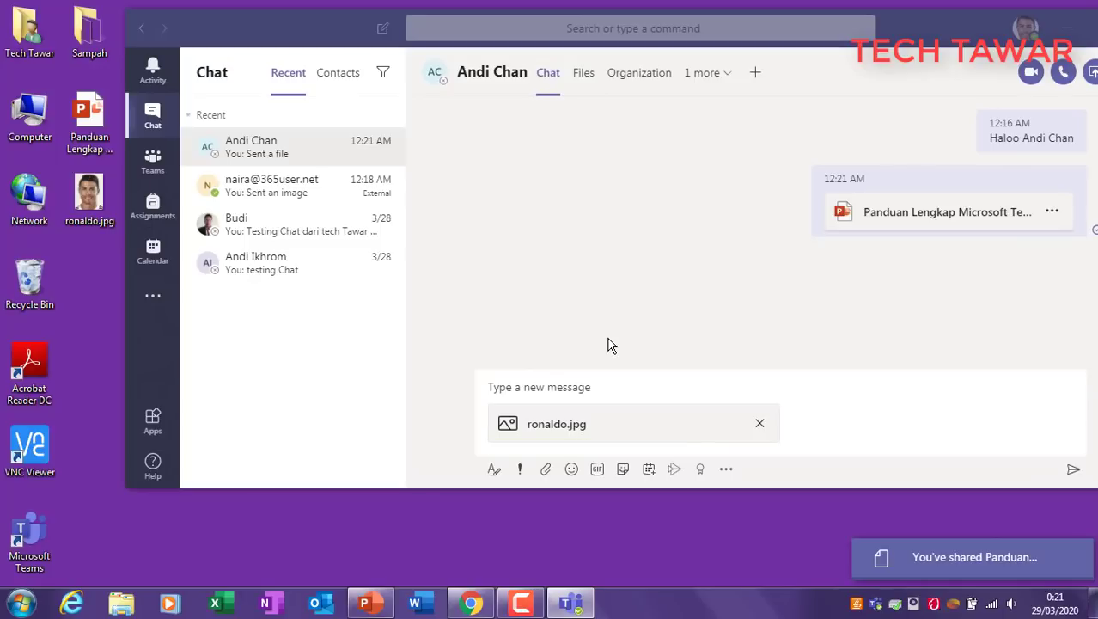
click(1072, 470)
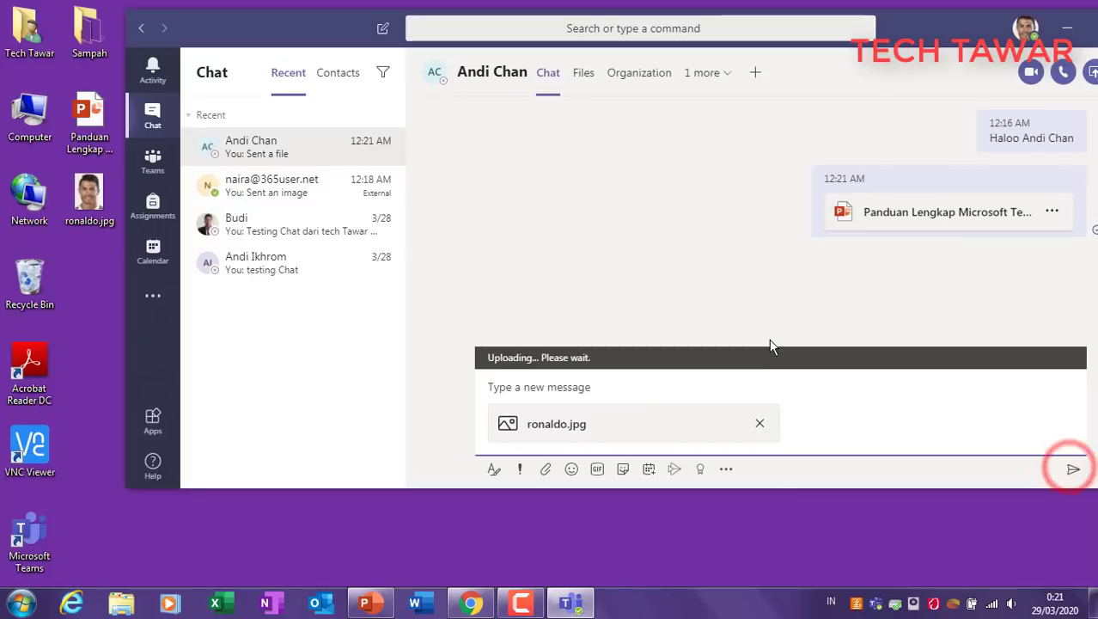
click(1073, 472)
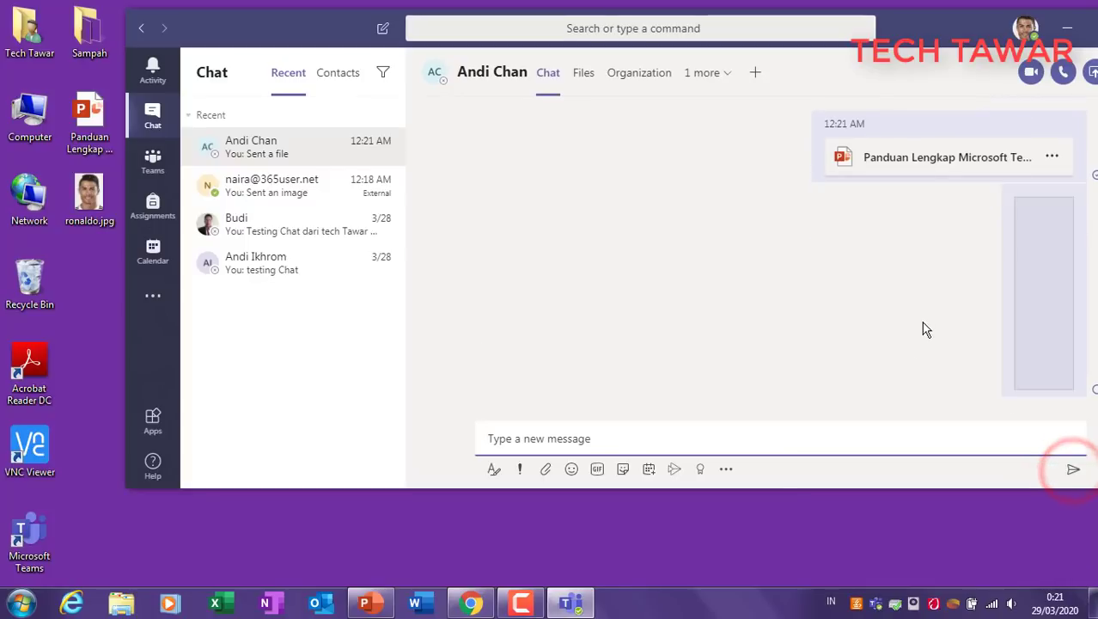
click(766, 277)
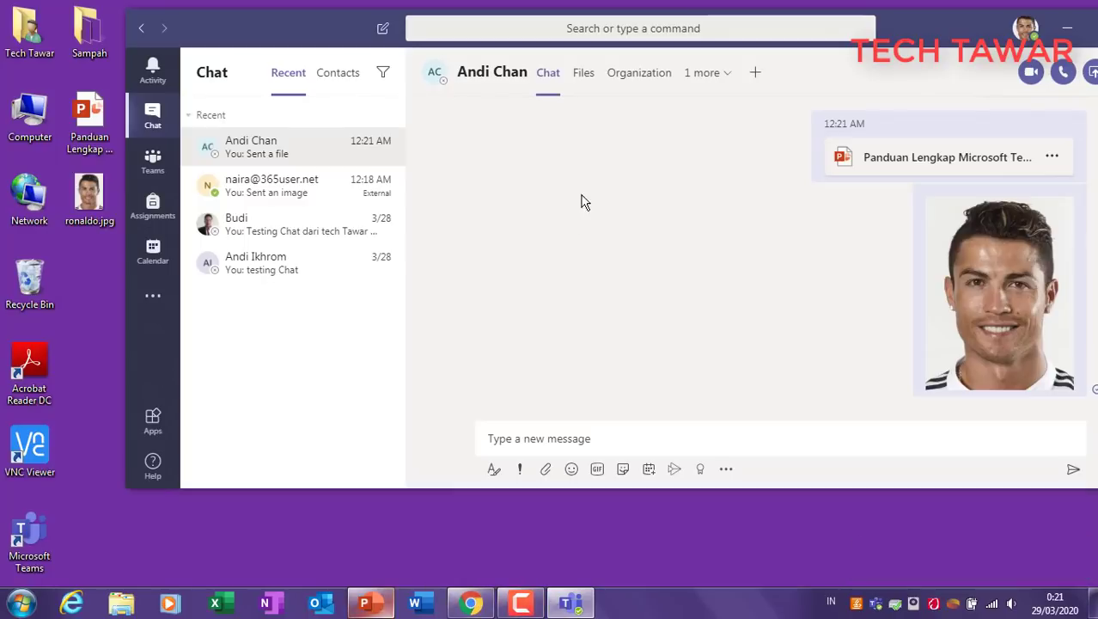
click(365, 602)
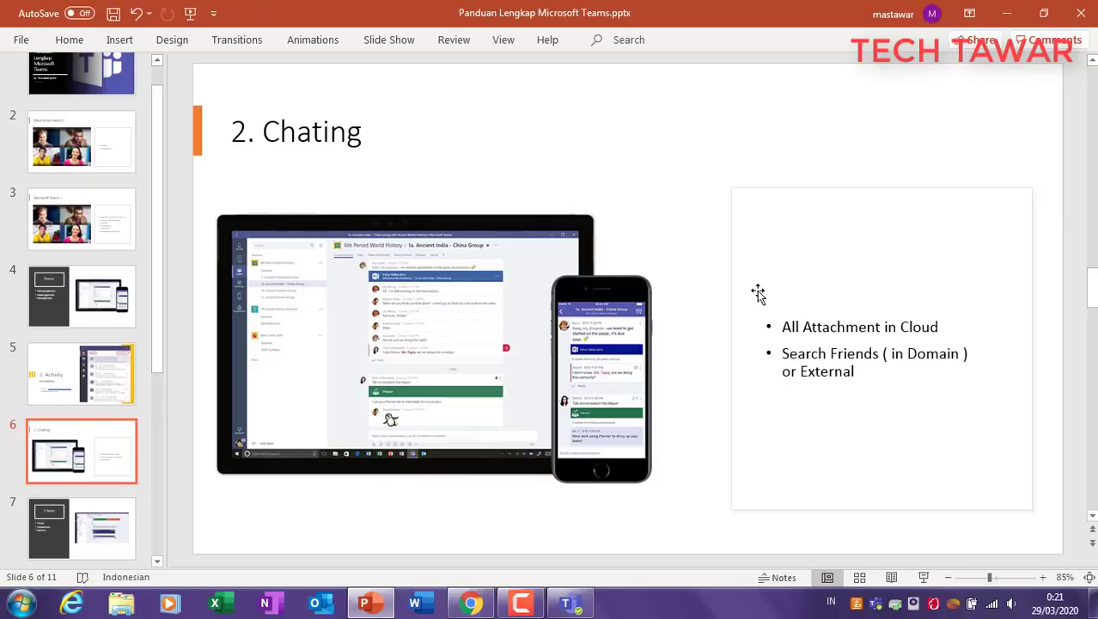
Step: Highlight slide 6's 'All Attachment in Cloud' and 'Search Friends' bullets and picture, then return to Teams
click(839, 320)
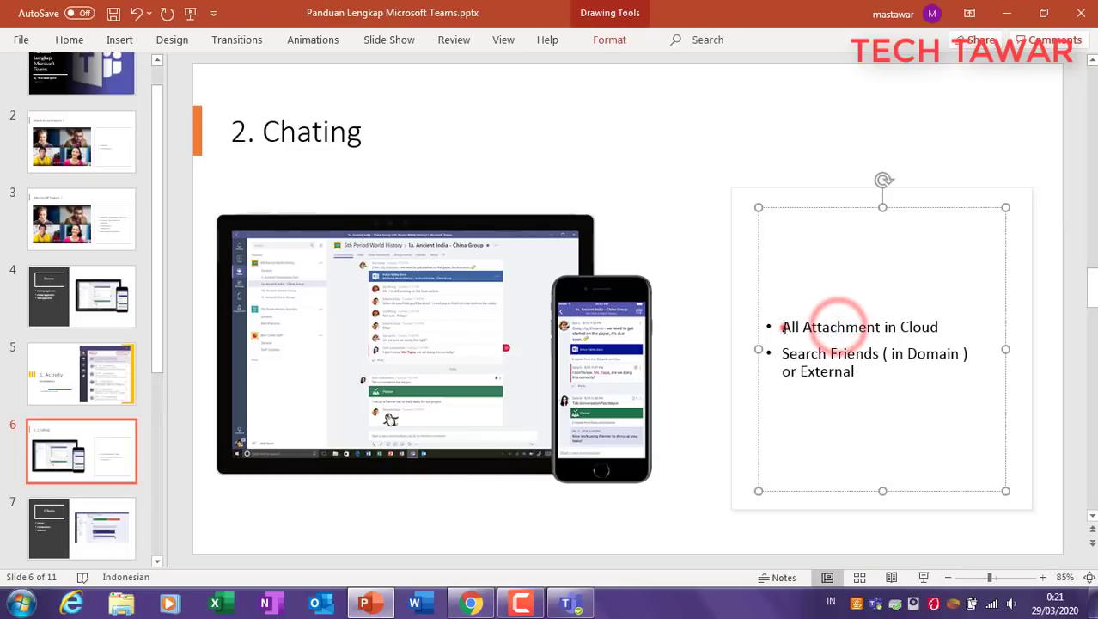
drag(779, 325, 988, 321)
click(626, 337)
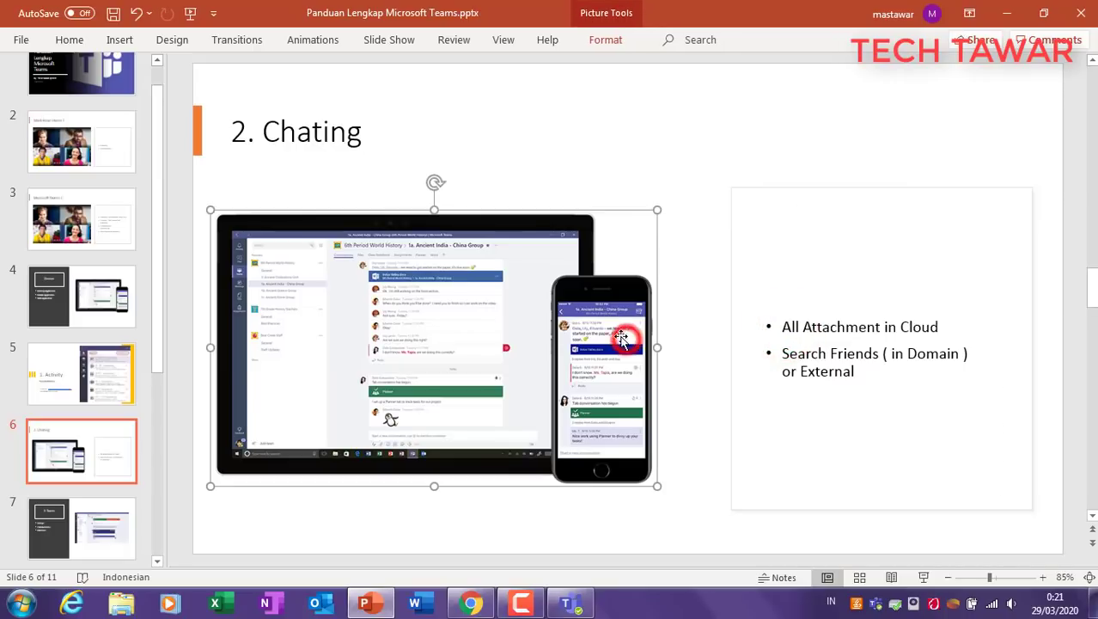
click(684, 357)
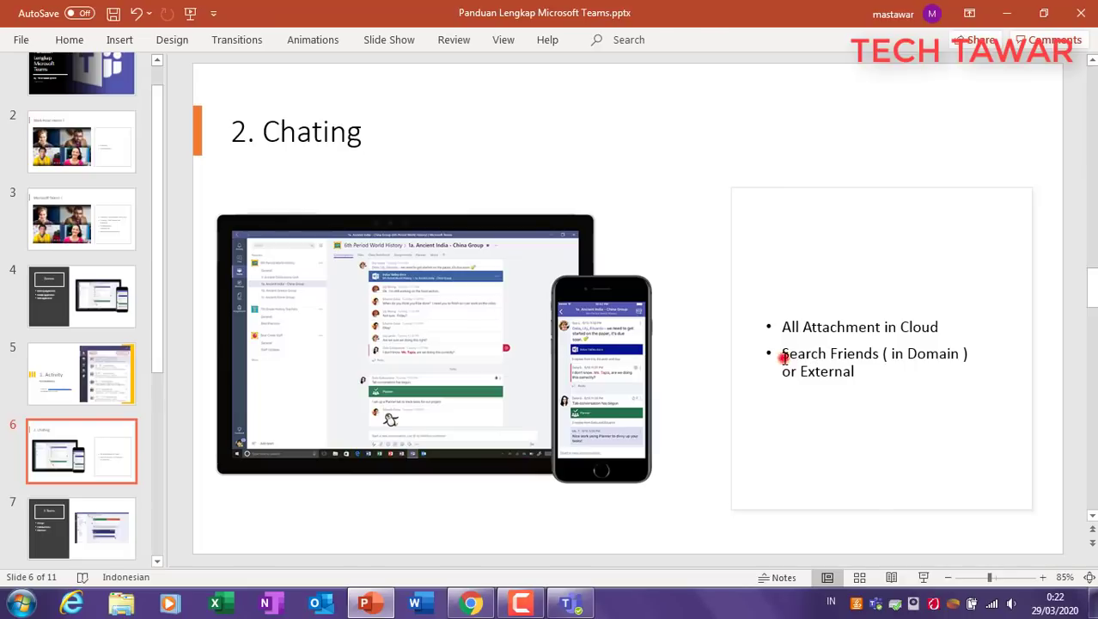
drag(780, 355, 960, 355)
click(906, 400)
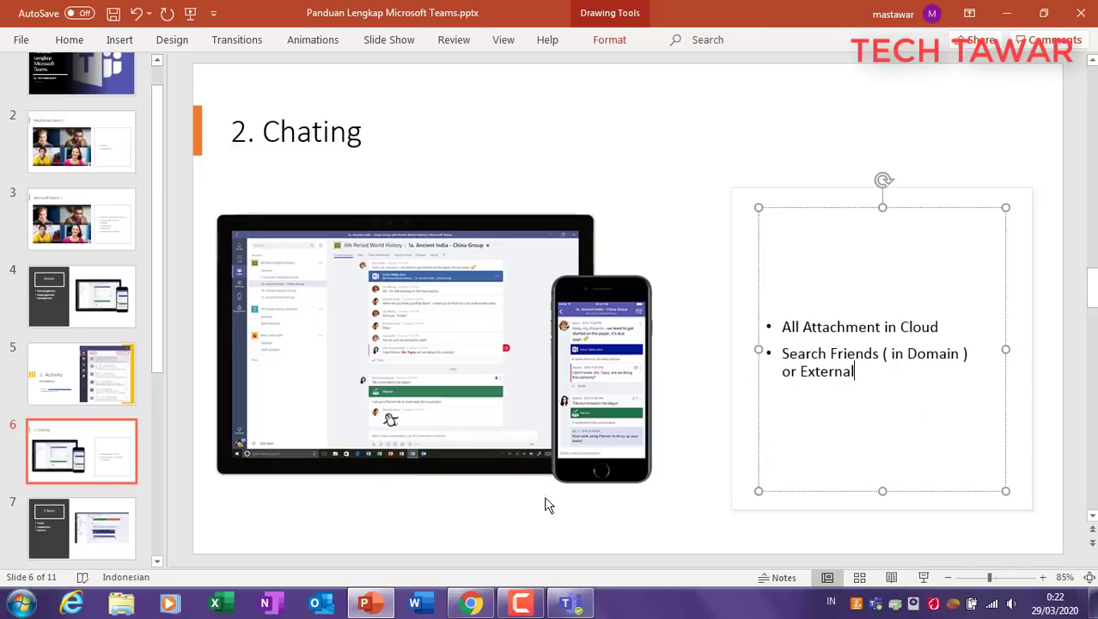
click(569, 604)
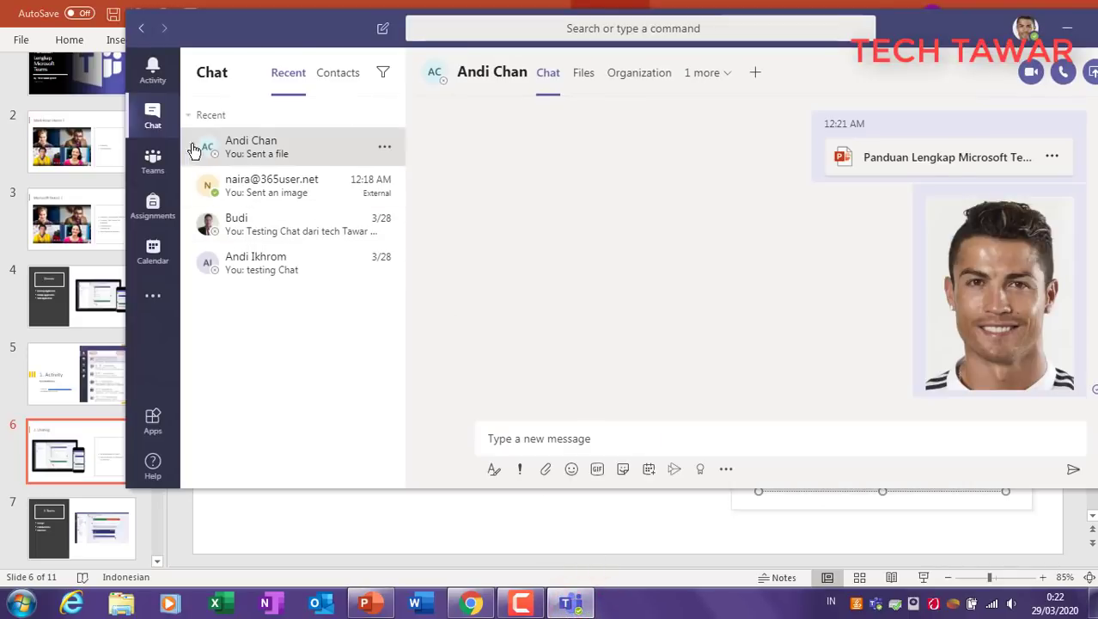
Step: Start a people search in Teams, then clear it and close the suggestions
click(524, 28)
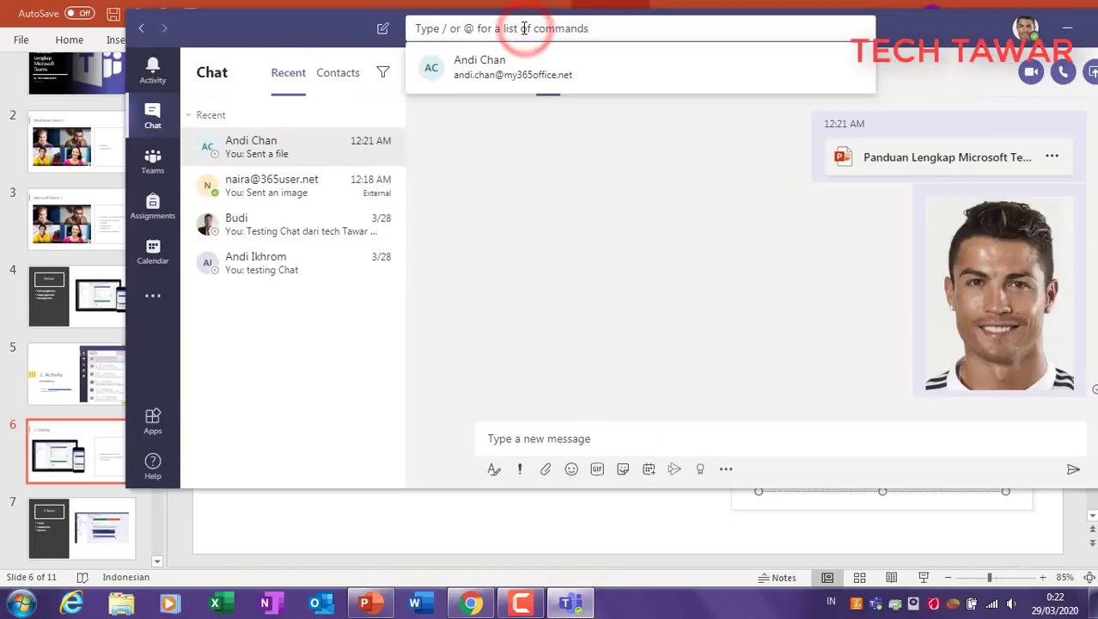
text(muh)
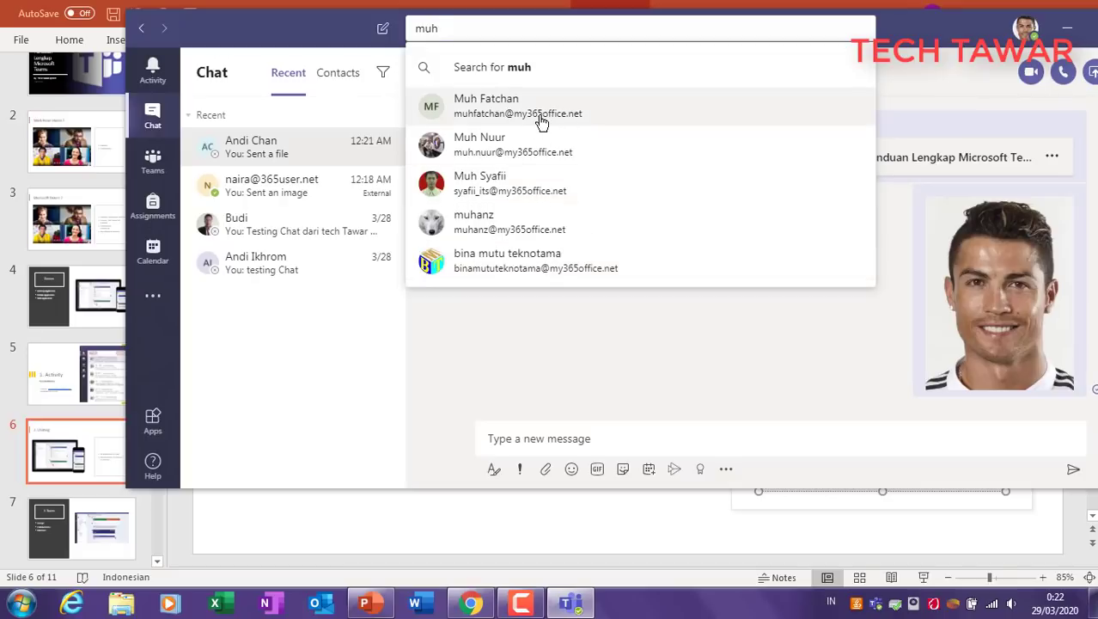
click(536, 358)
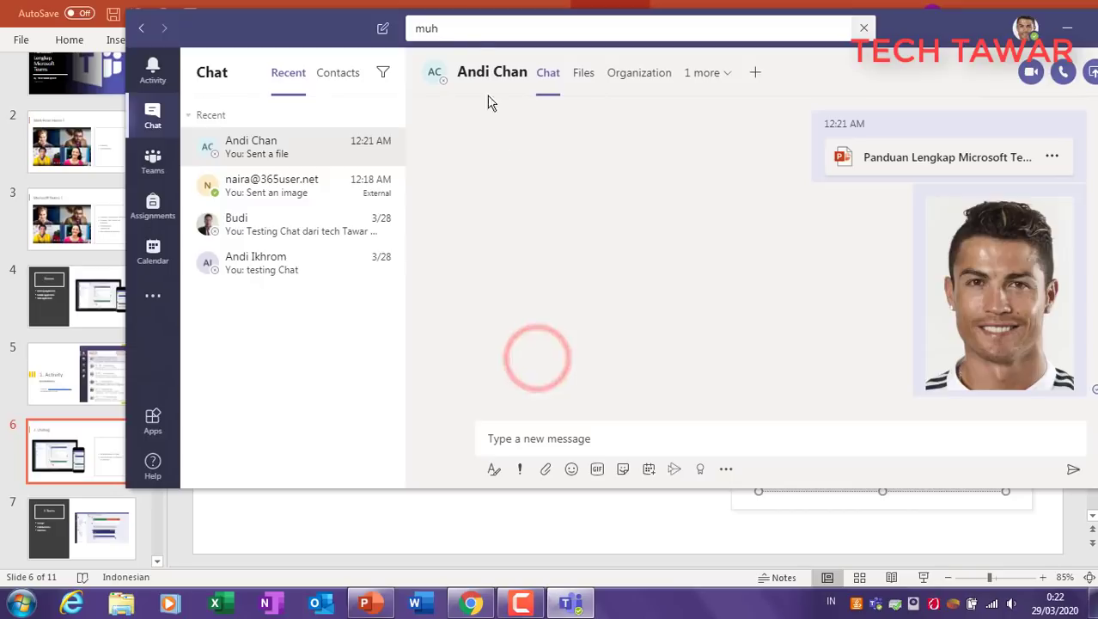
click(462, 28)
key(BackSpace)
key(BackSpace)
key(BackSpace)
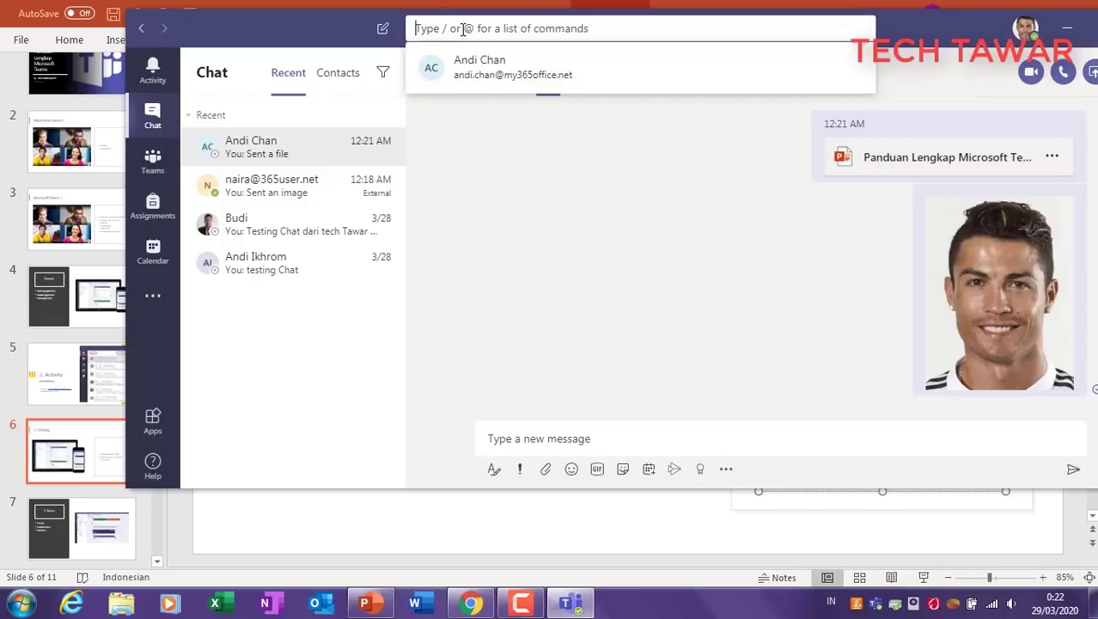
click(342, 377)
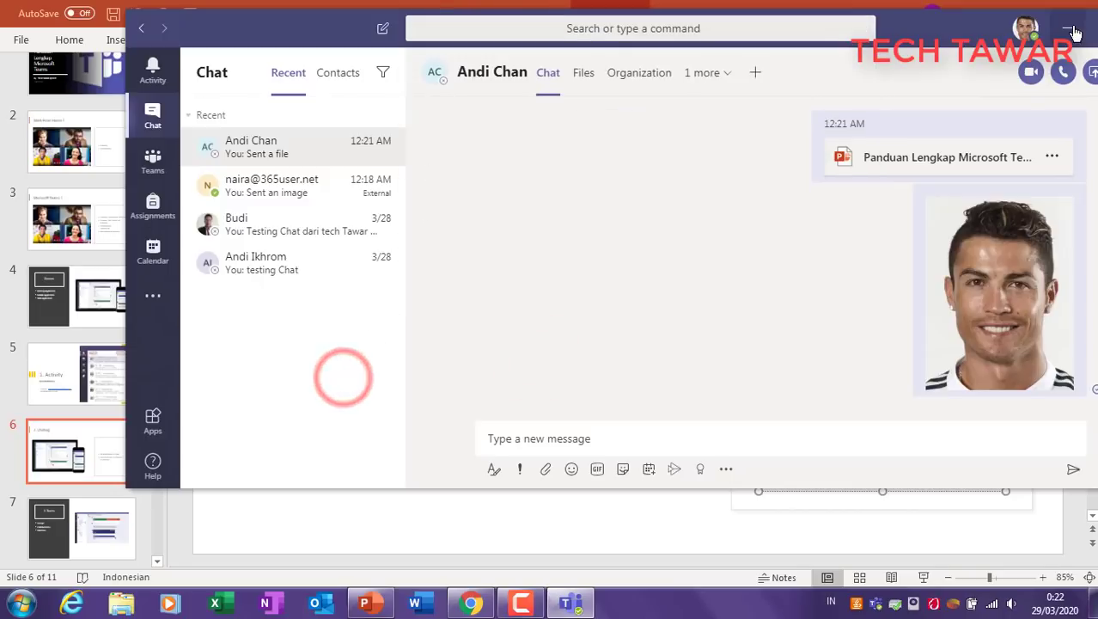
Step: Move the Teams window left and minimize it to show PowerPoint's slide 6
drag(932, 41, 829, 41)
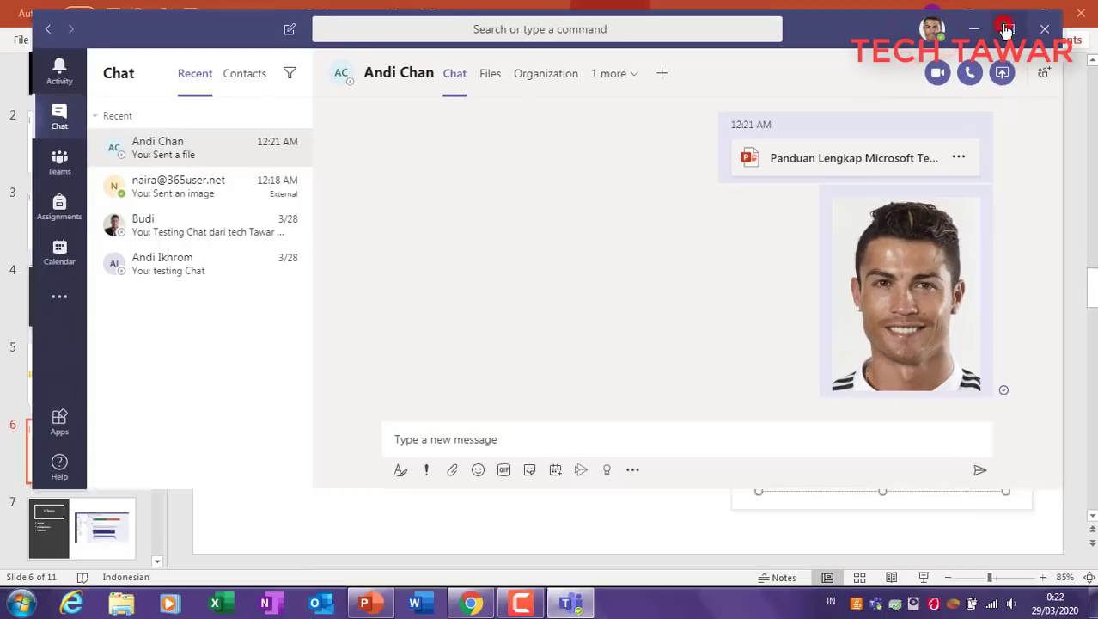
click(1007, 29)
click(1011, 15)
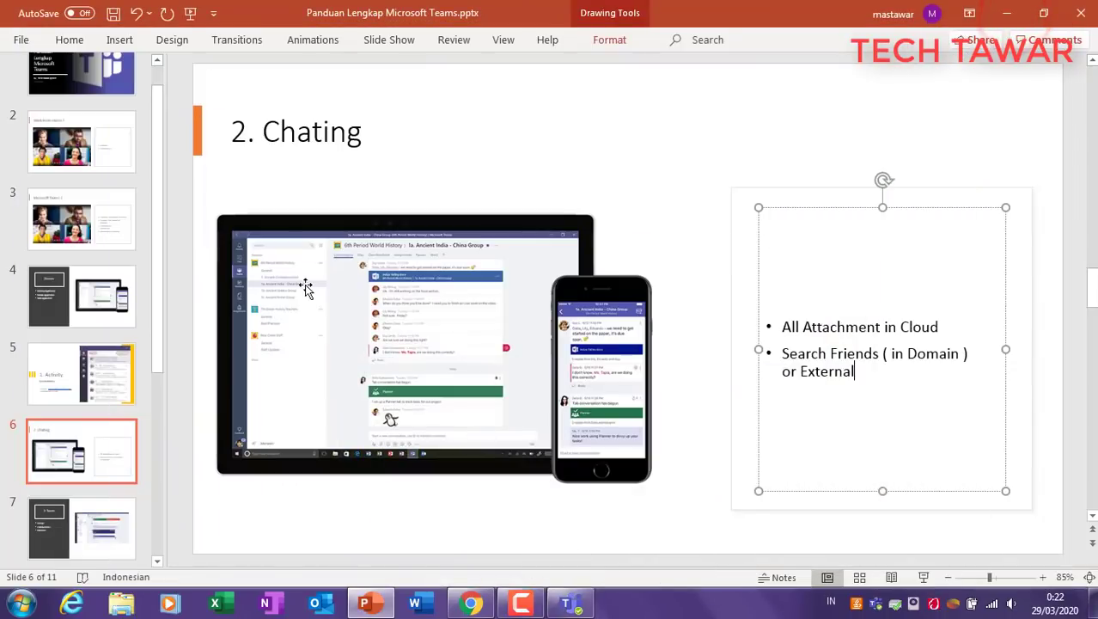
Step: Review slides 5–7, ending on slide 7 '3. Teams', then return to the Teams window
click(79, 436)
key(Down)
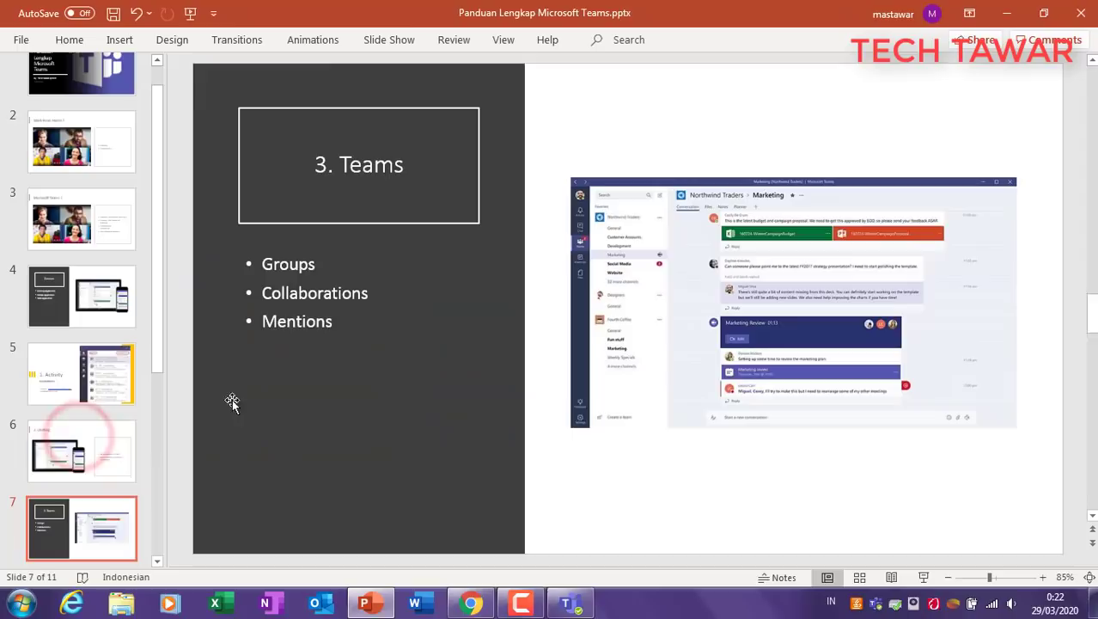
click(87, 377)
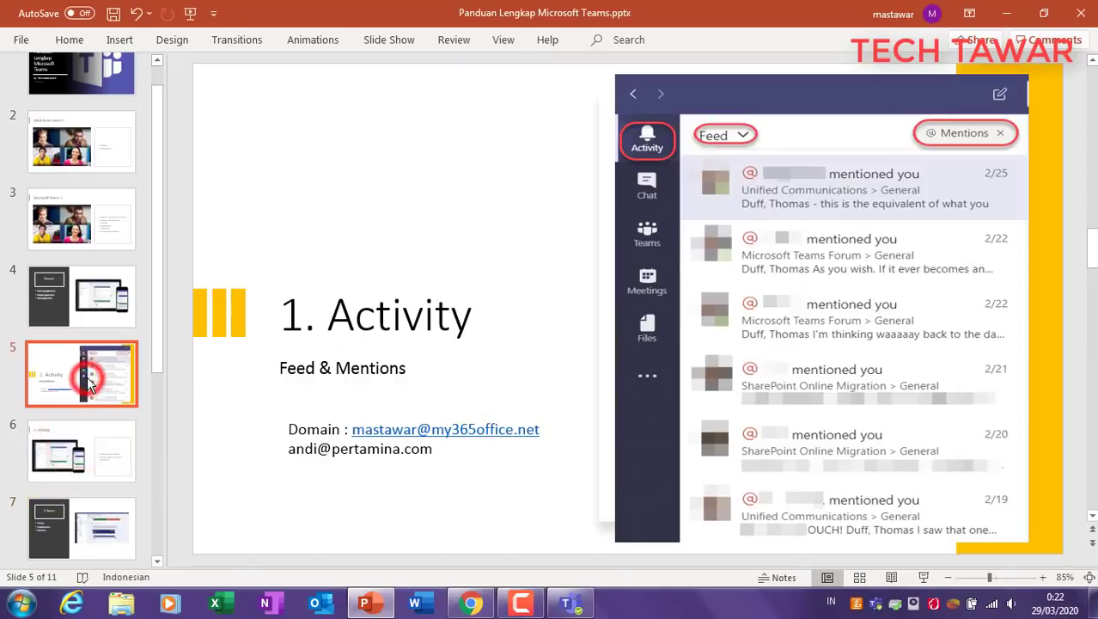
click(80, 443)
click(78, 515)
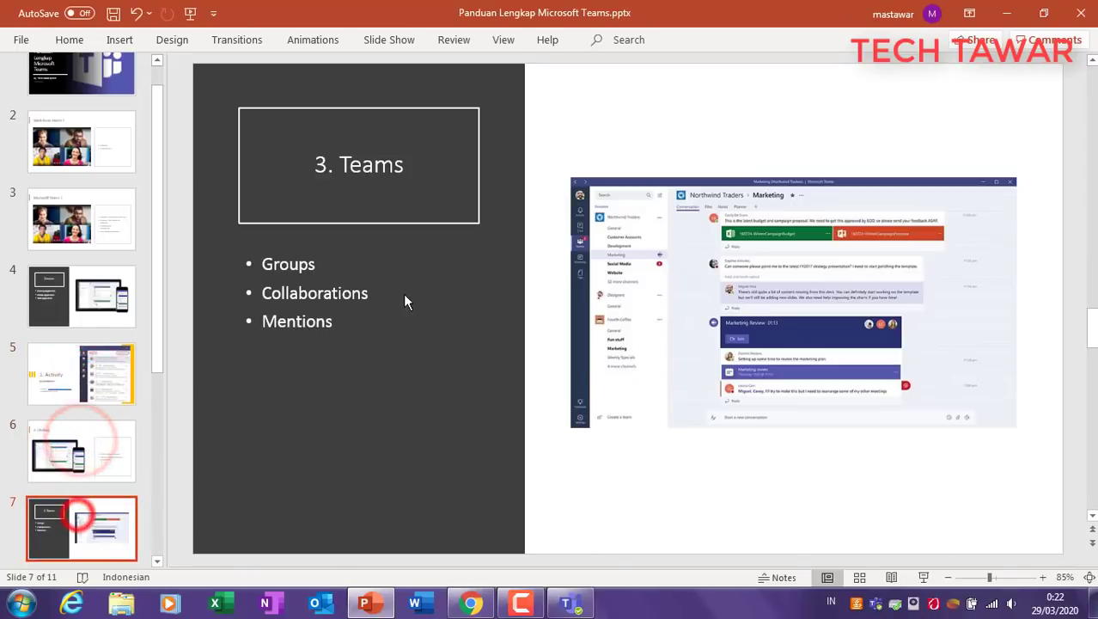
click(348, 157)
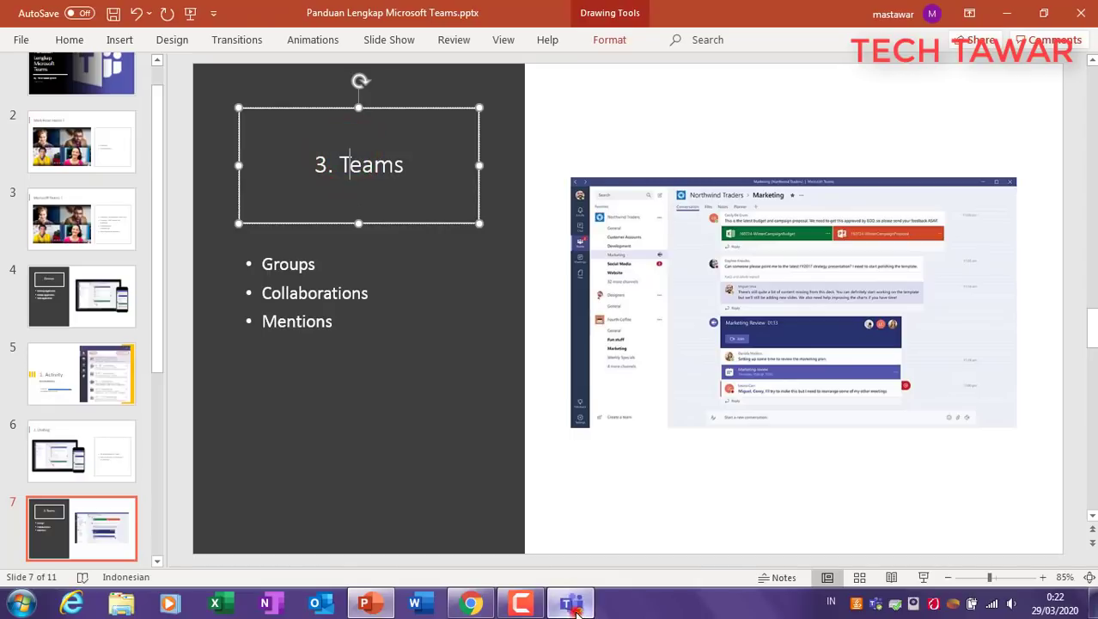
click(569, 603)
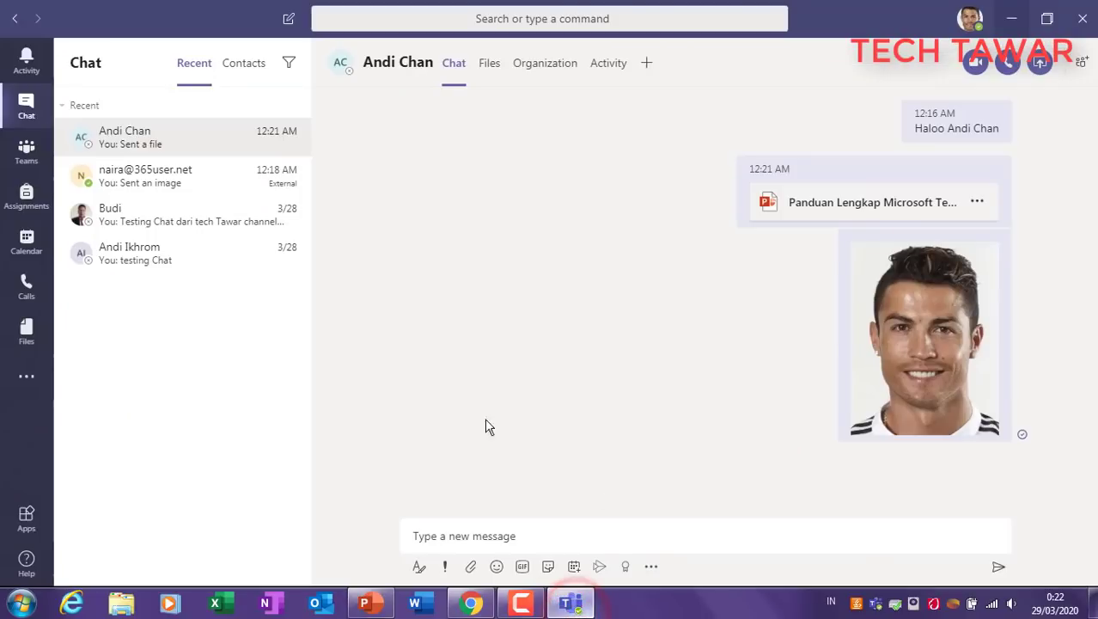
Step: Browse the Group Testing team's General channel and private Testing Channel, then return to the teams list
click(28, 160)
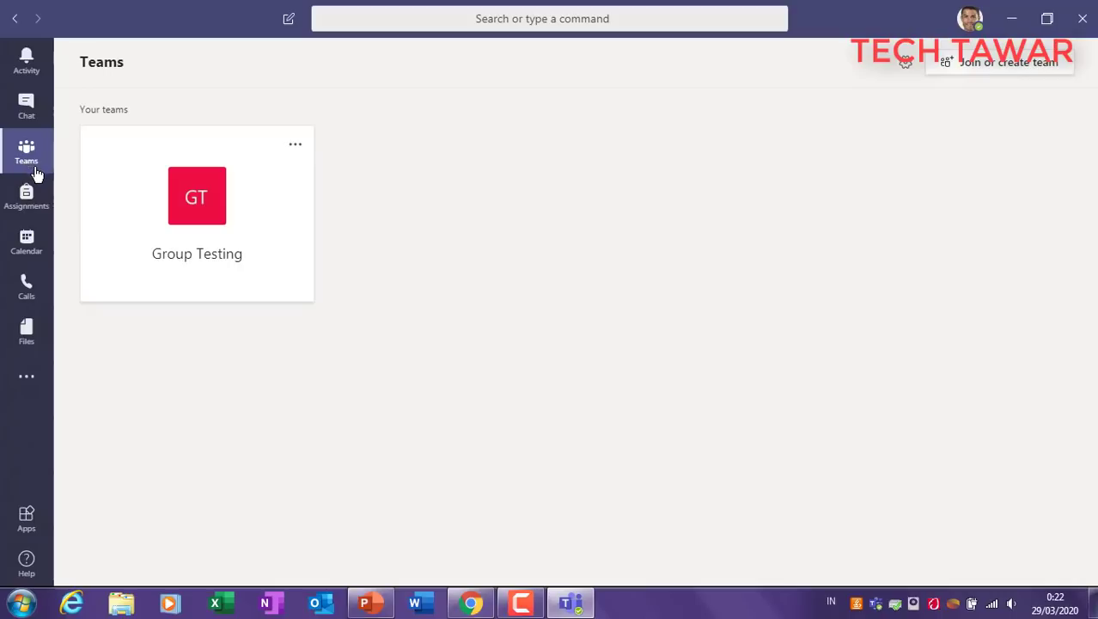
click(208, 200)
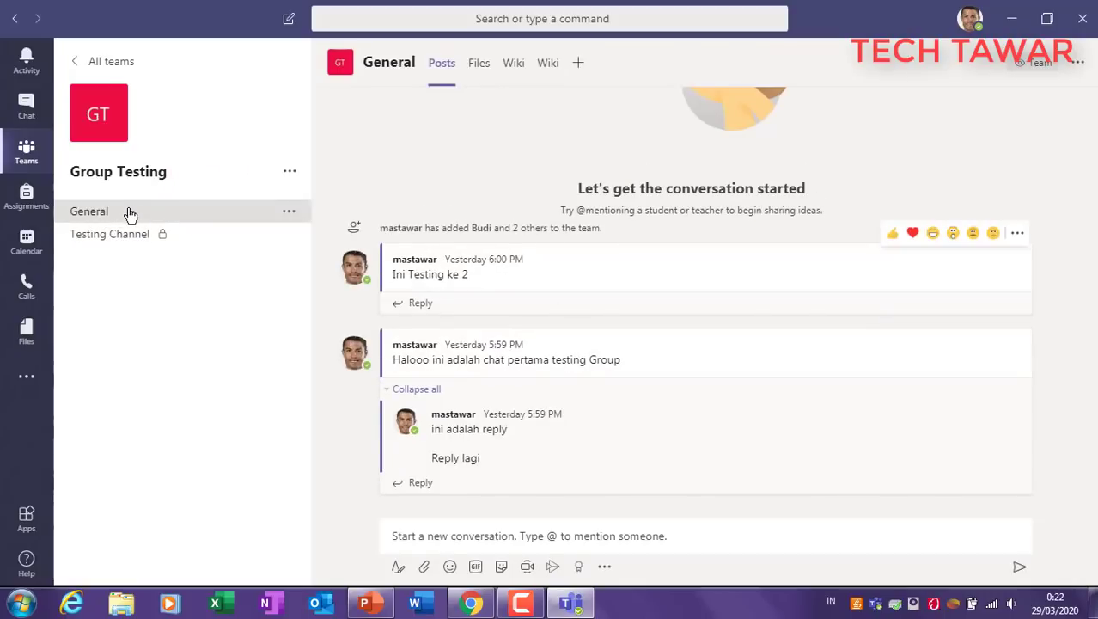
click(101, 239)
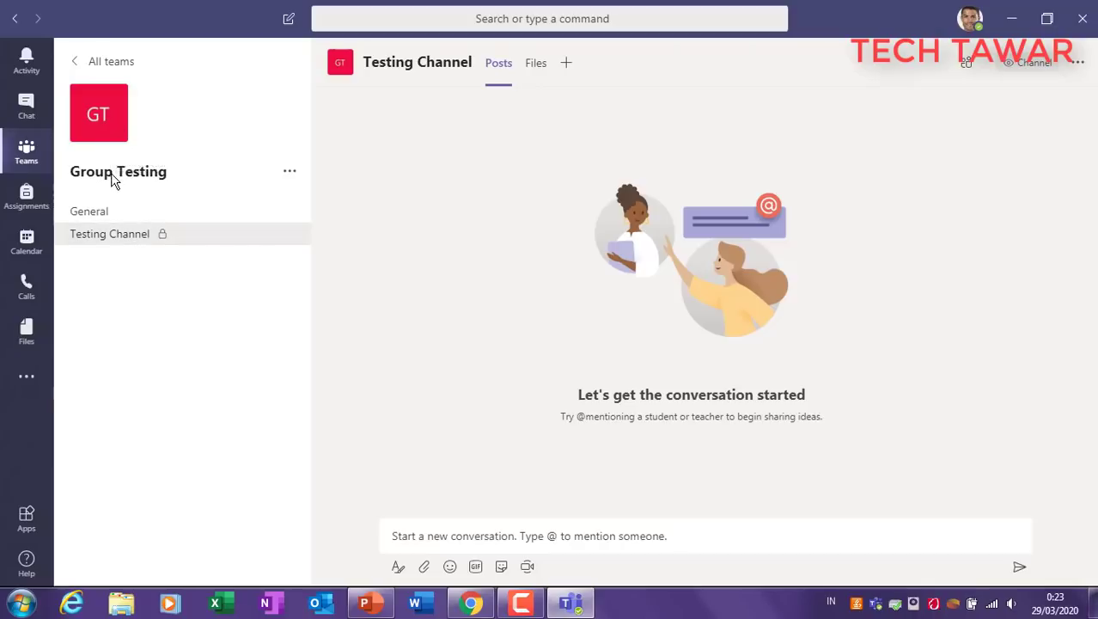
click(108, 210)
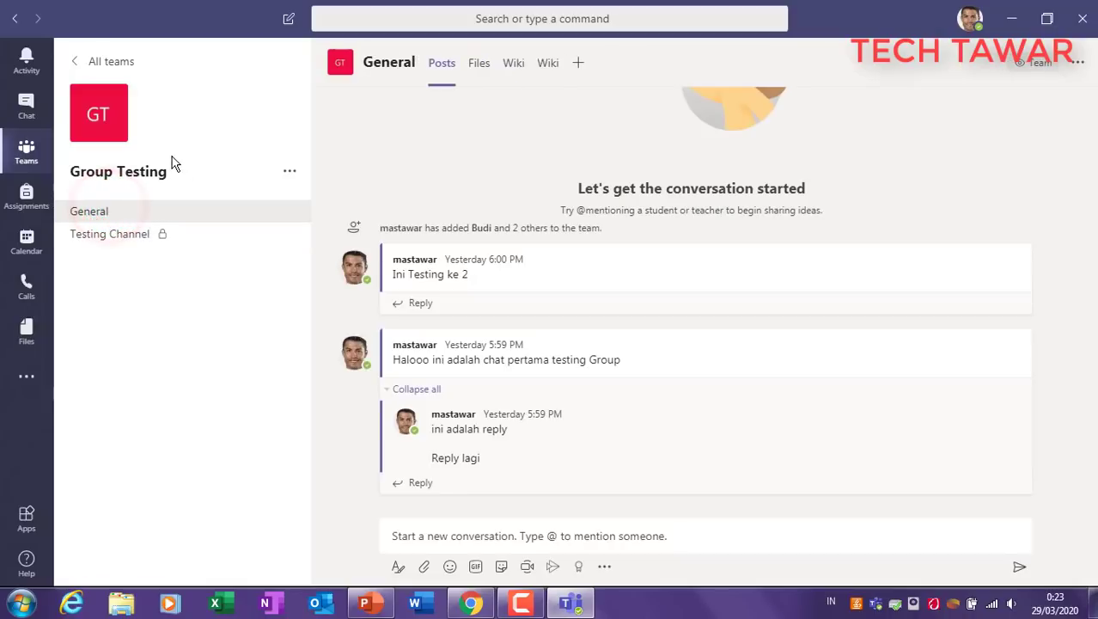
click(145, 239)
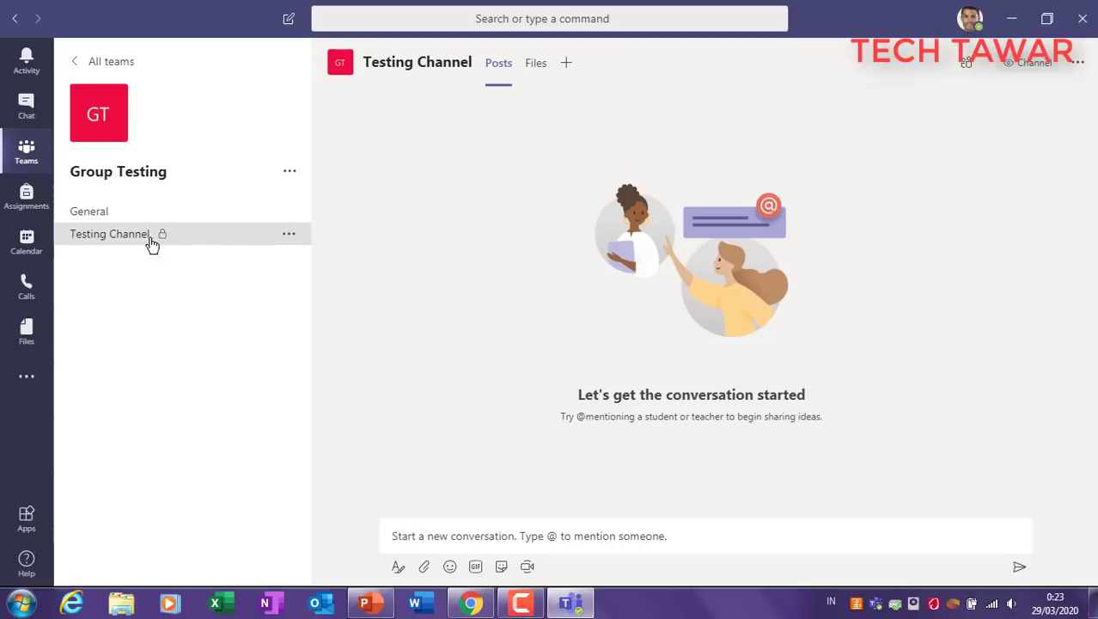
click(132, 259)
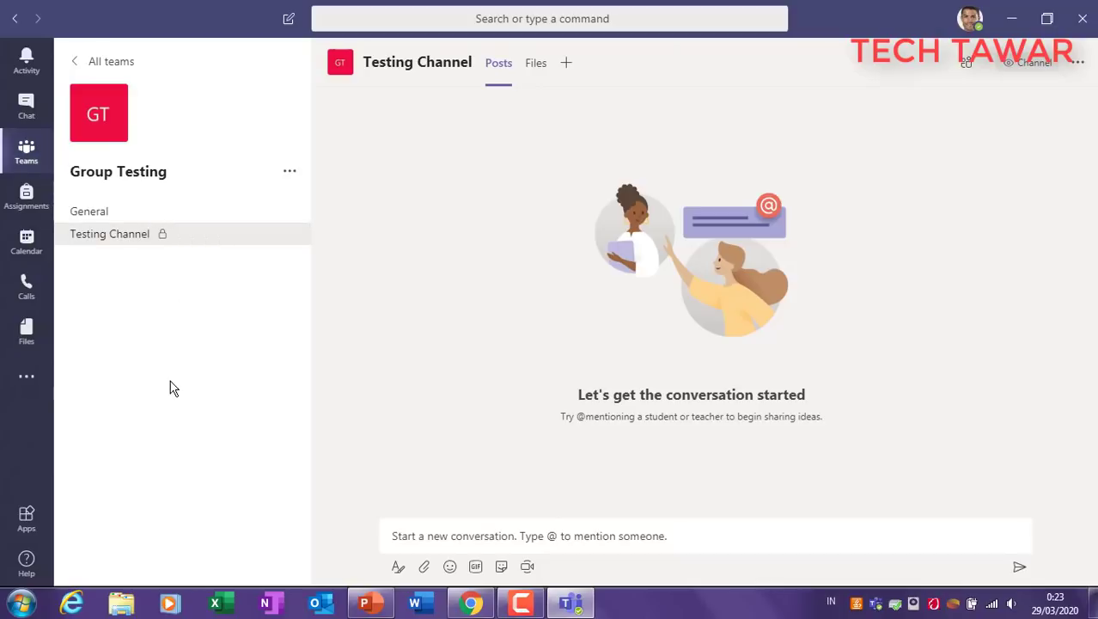
click(27, 151)
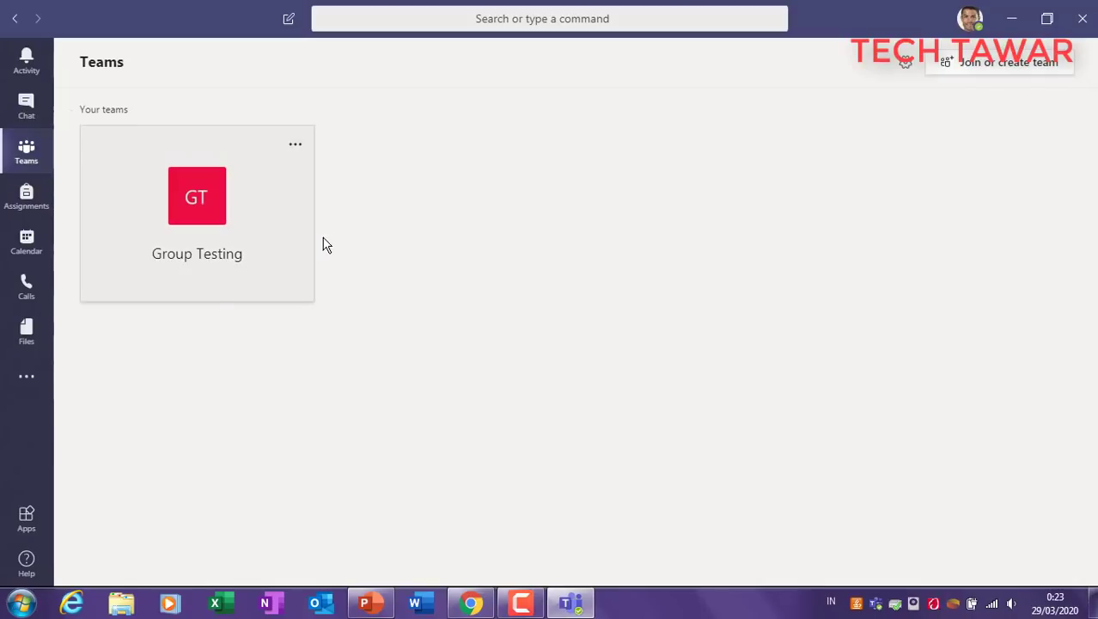
Step: Begin creating a new team from Join or create team, choosing the Other type
click(989, 67)
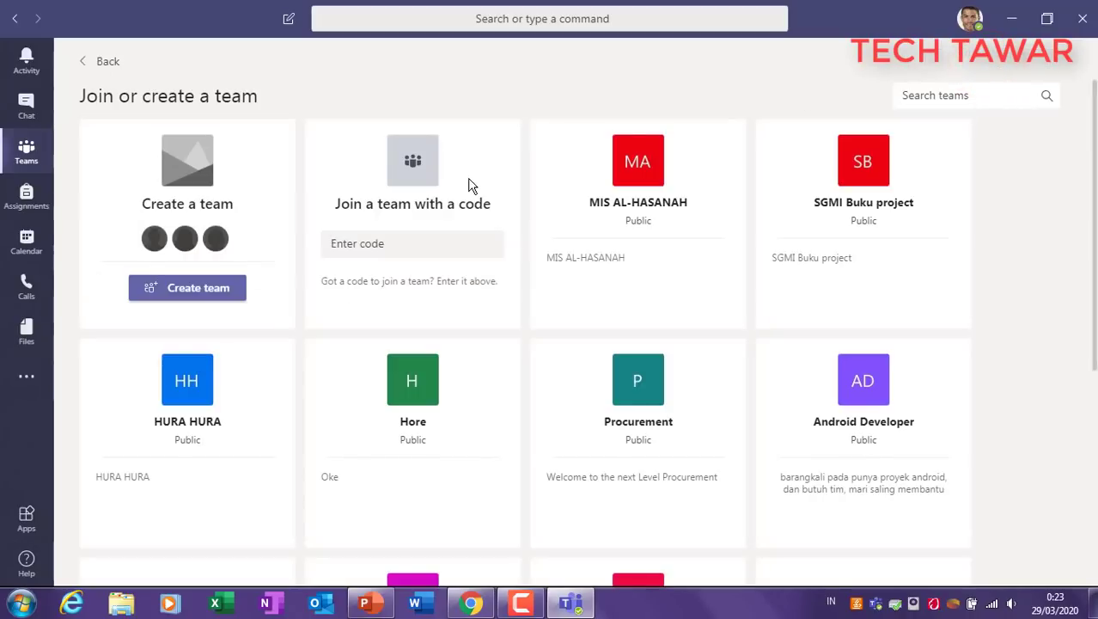
click(199, 290)
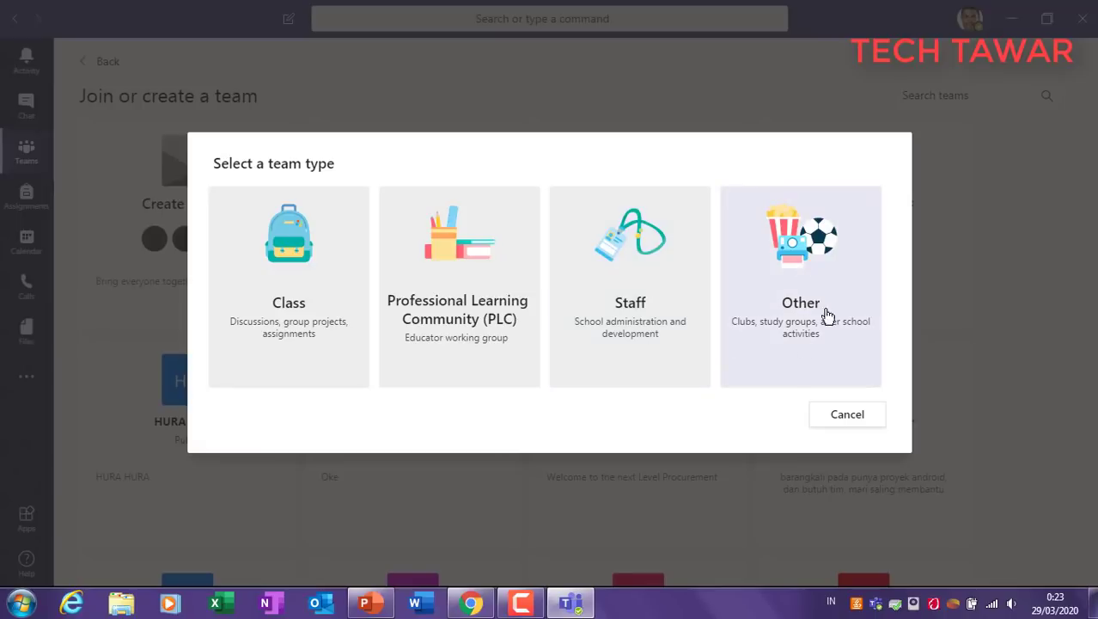
click(795, 290)
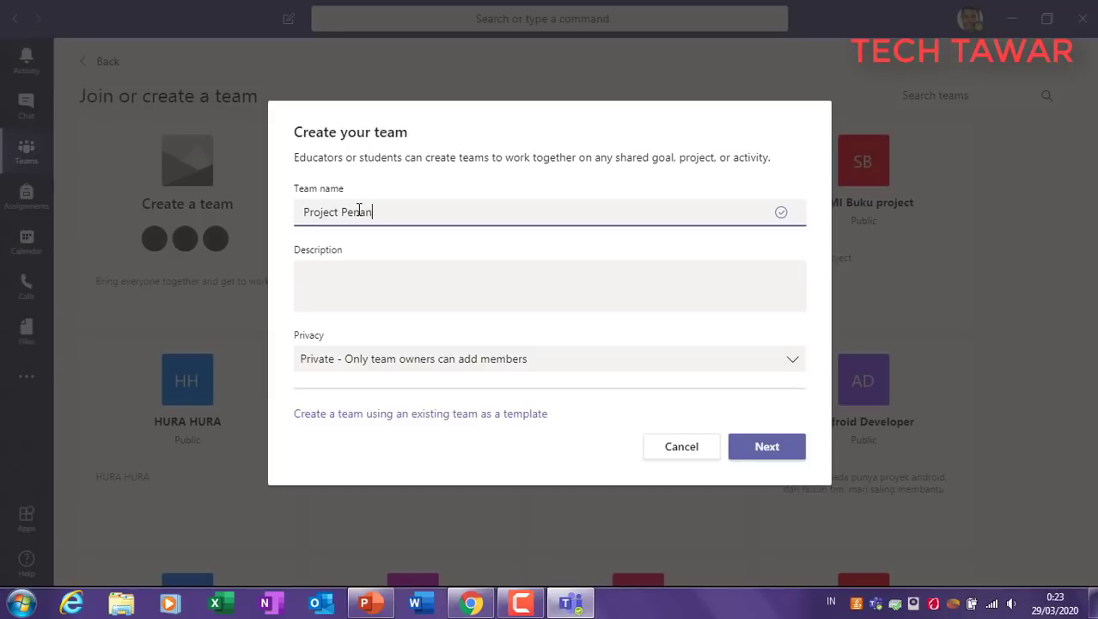
Step: Name the team 'Project Penanggulangan Covid-19' and describe it as 'ini adalah Group' plus the team name
text(gan Covid-19)
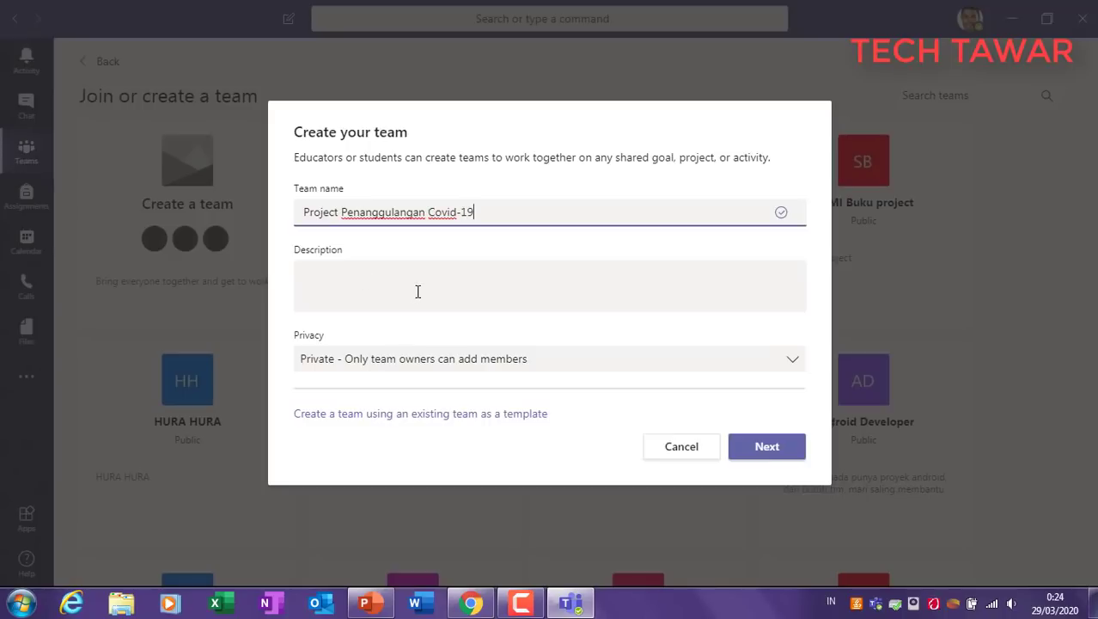
click(418, 291)
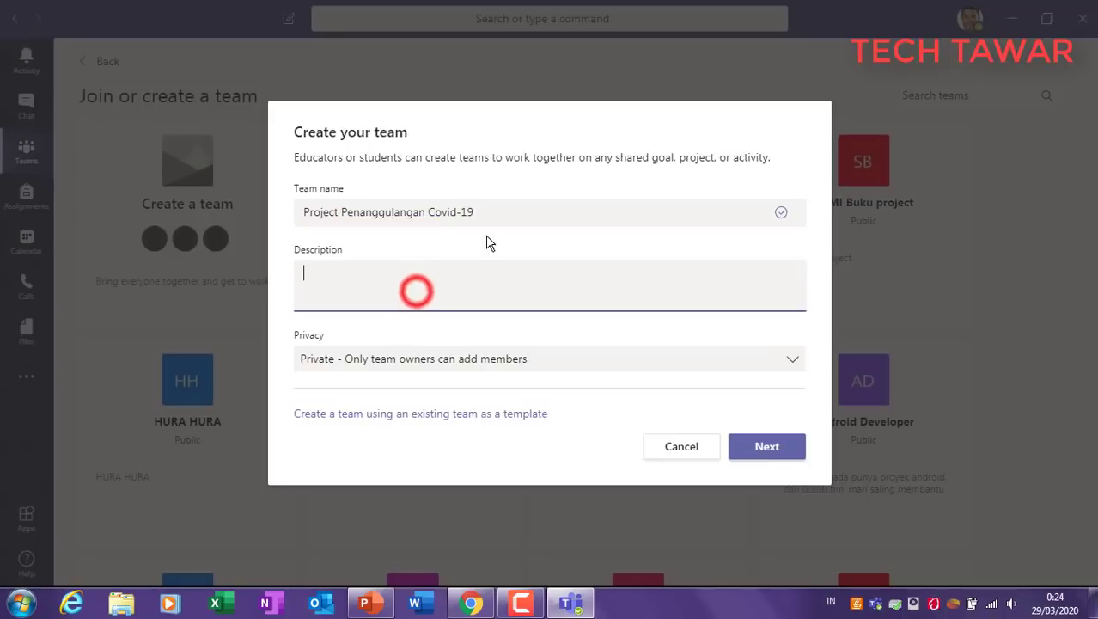
drag(503, 206, 275, 213)
key(ctrl+c)
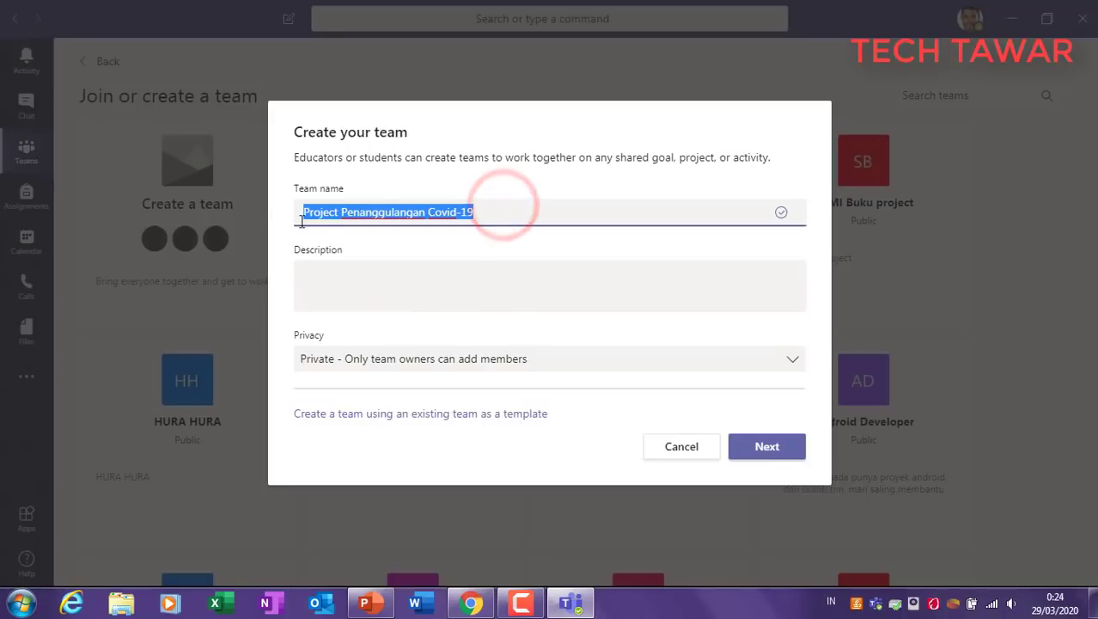
click(405, 286)
text(ini )
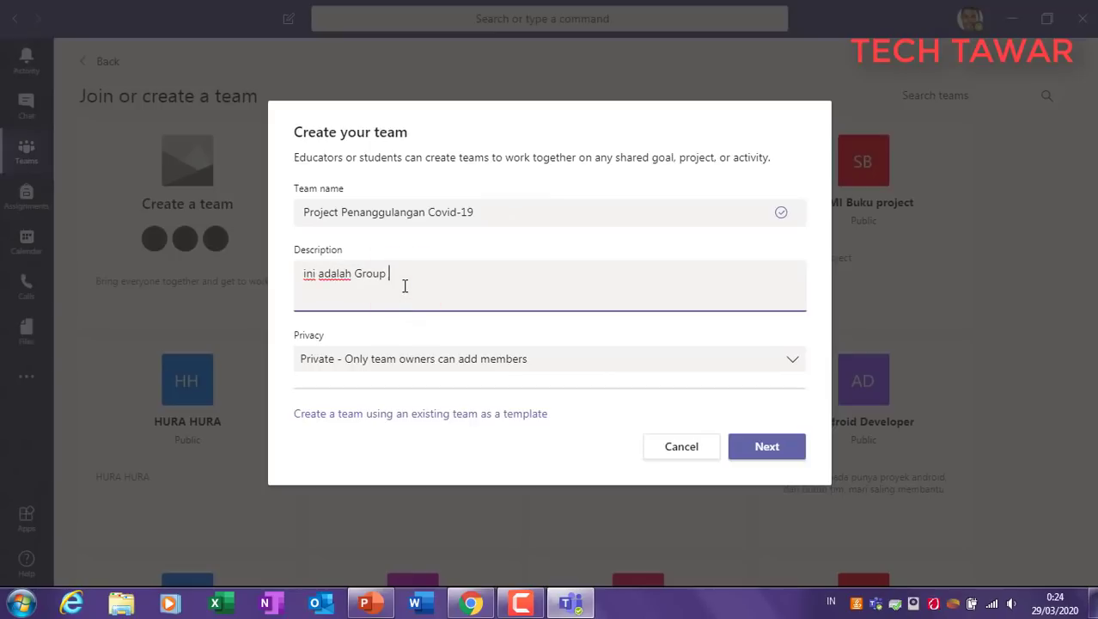
text(adalah Group)
key(ctrl+v)
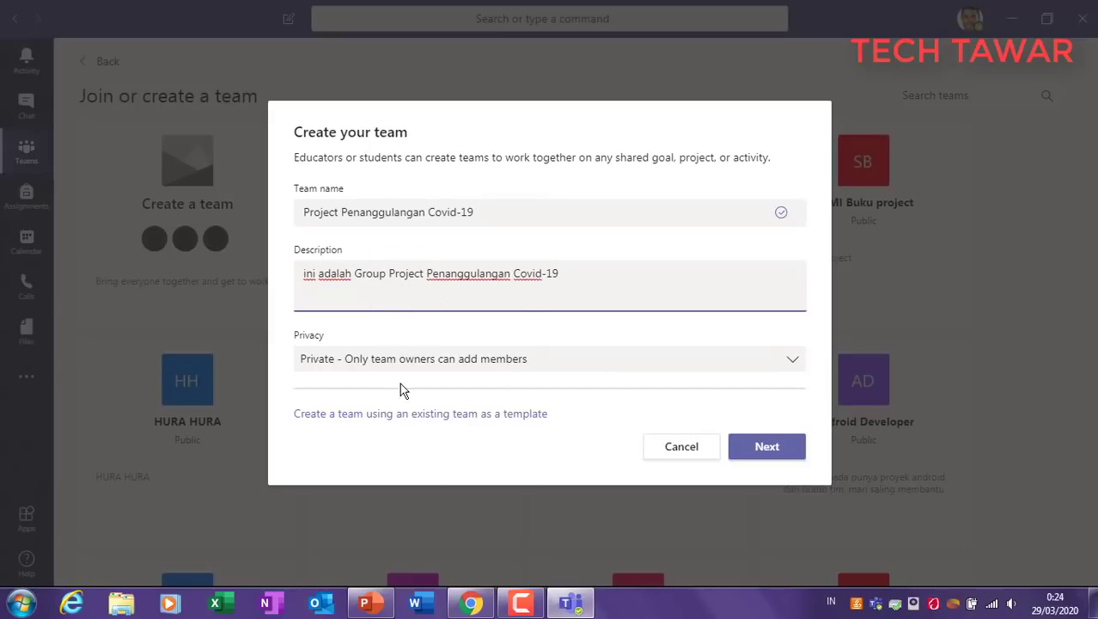
Step: Keep the team's privacy set to Private and create the team
click(440, 360)
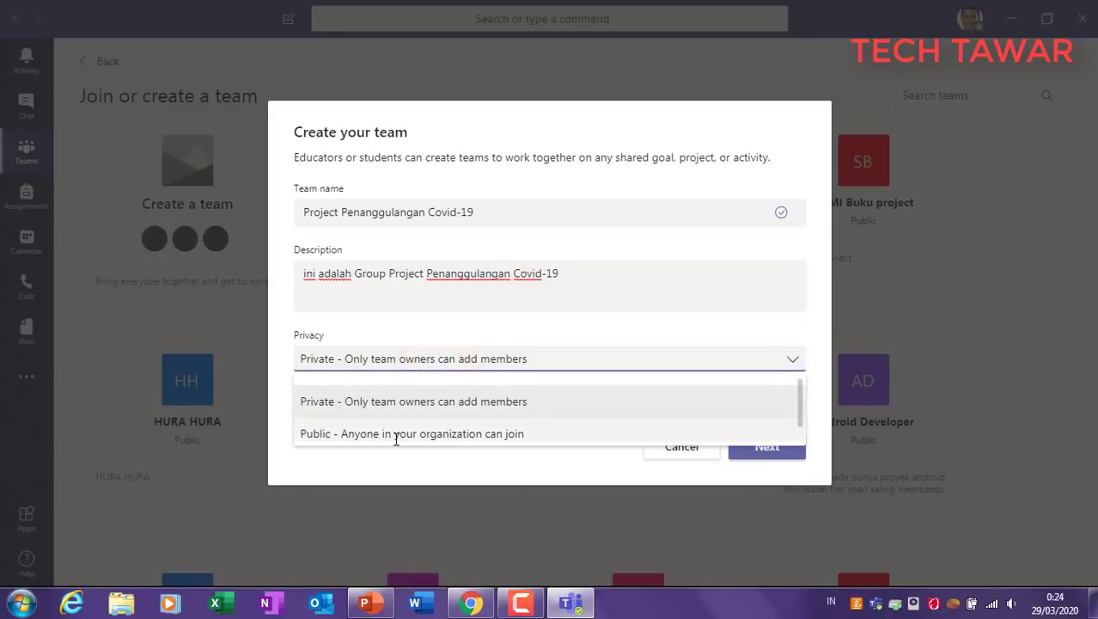
click(551, 326)
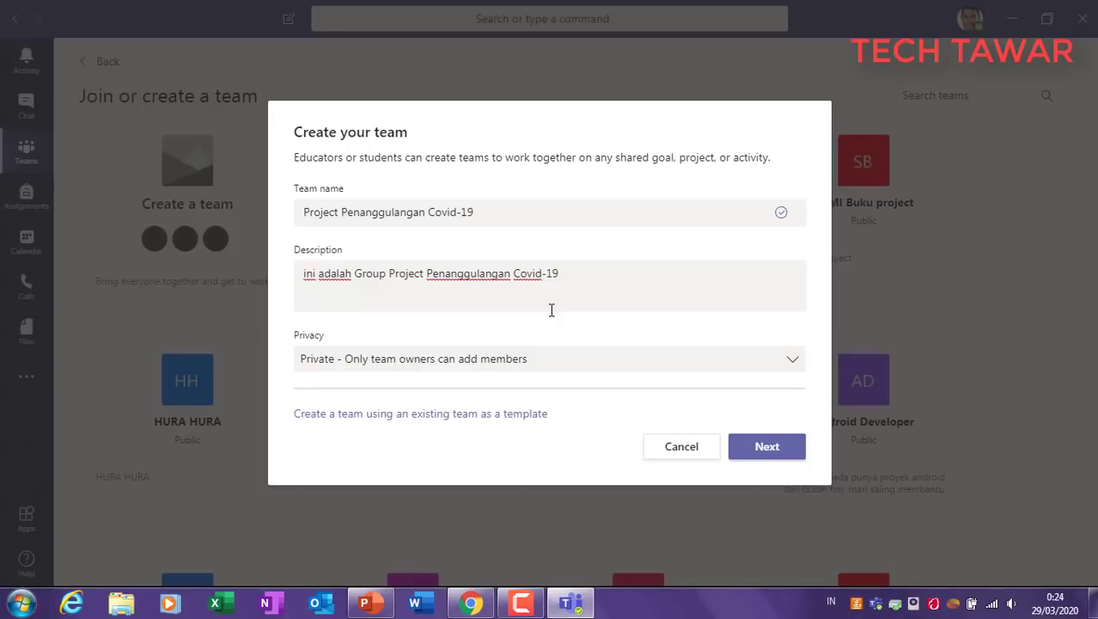
click(529, 357)
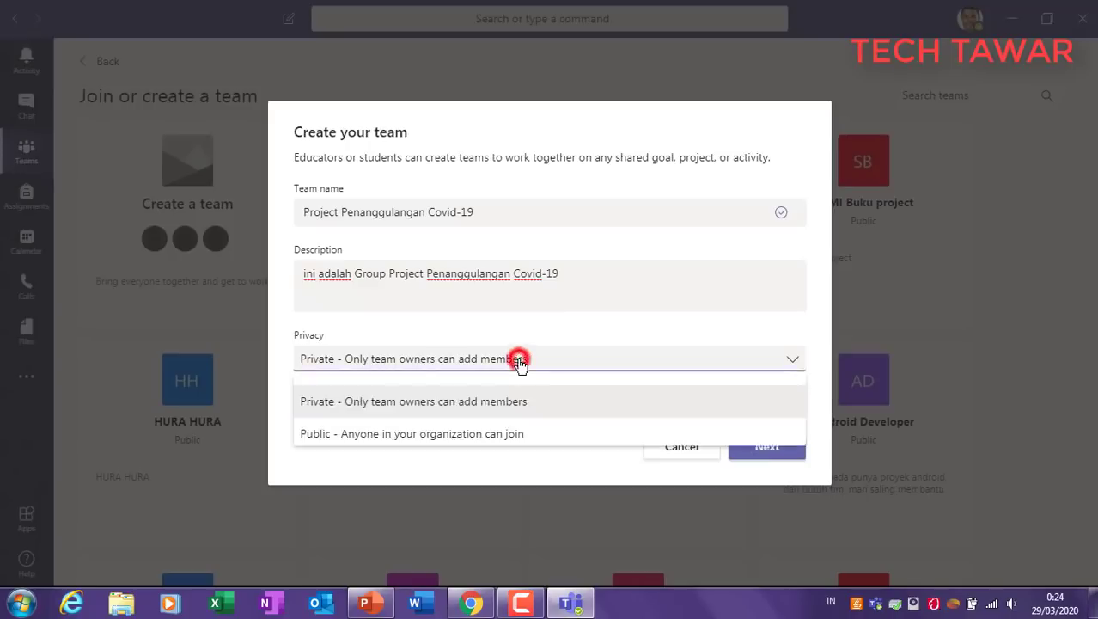
click(604, 316)
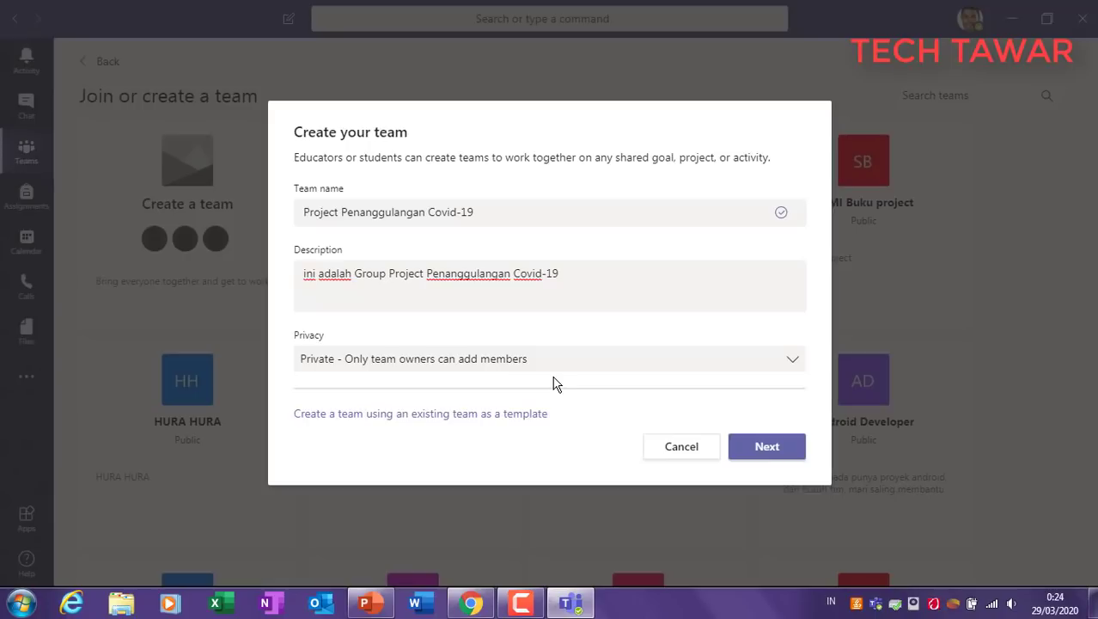
click(756, 446)
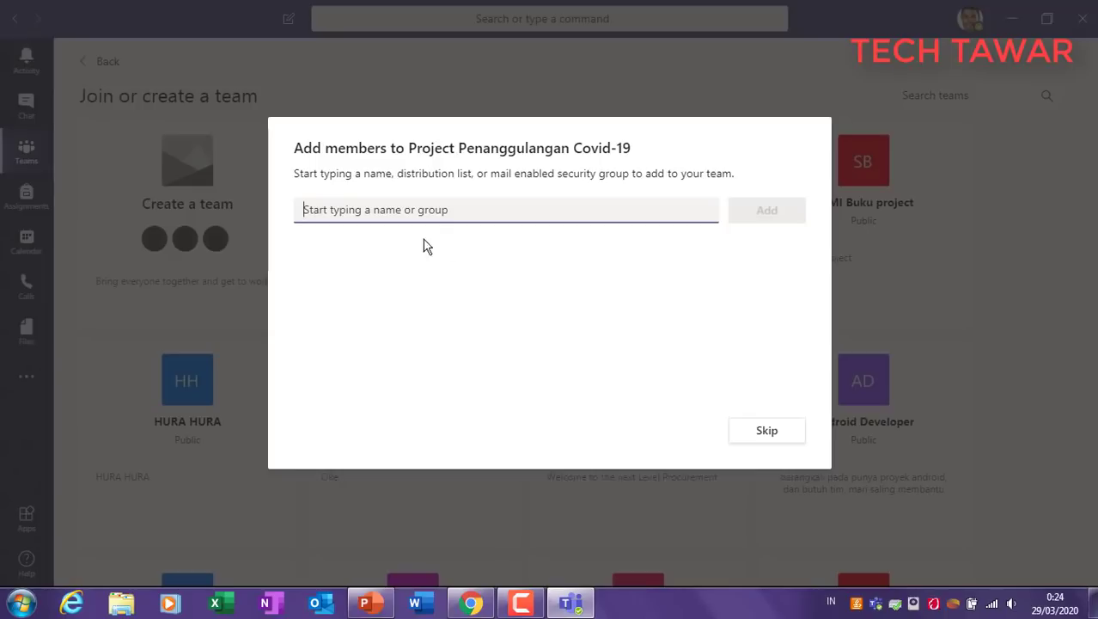
Step: Search by name and pick the first three people to add to the team
click(432, 210)
text(andi)
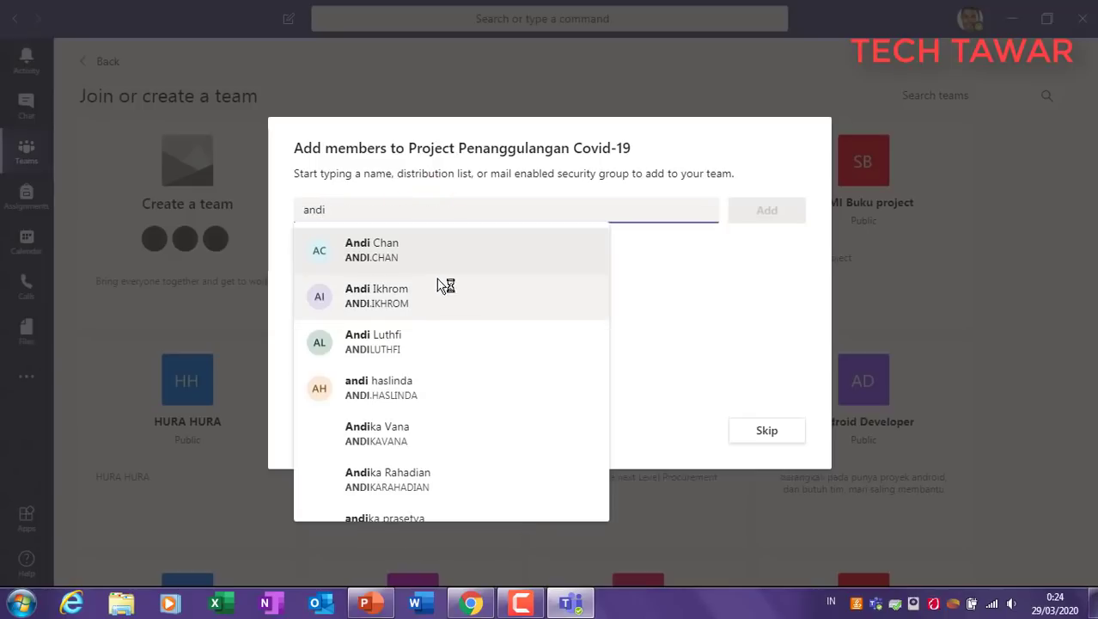
click(436, 254)
text(and)
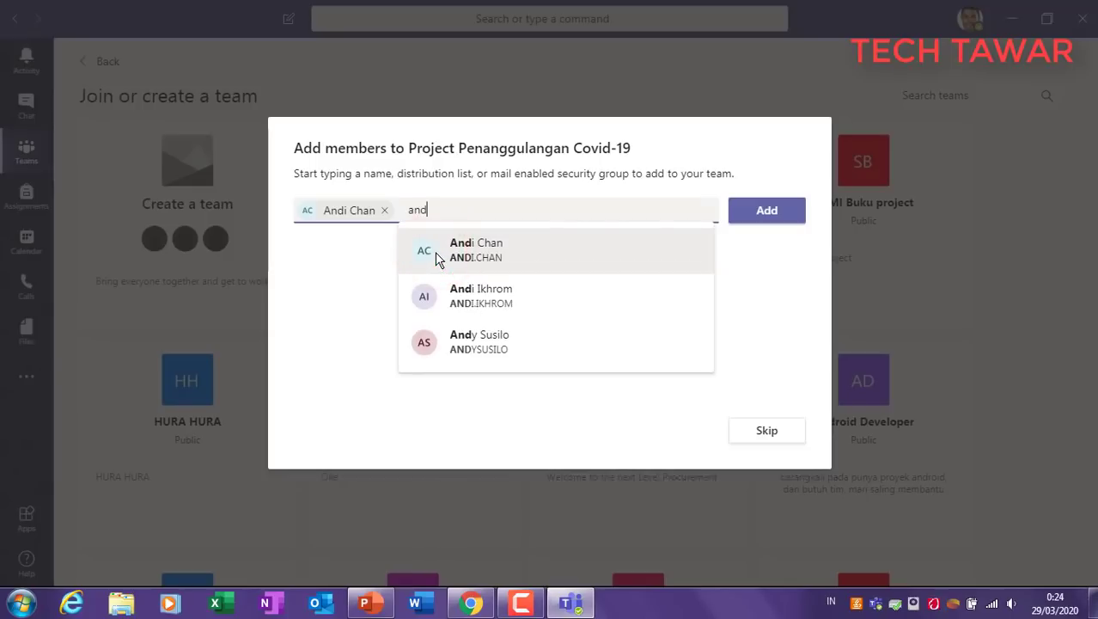
click(514, 297)
text(muh)
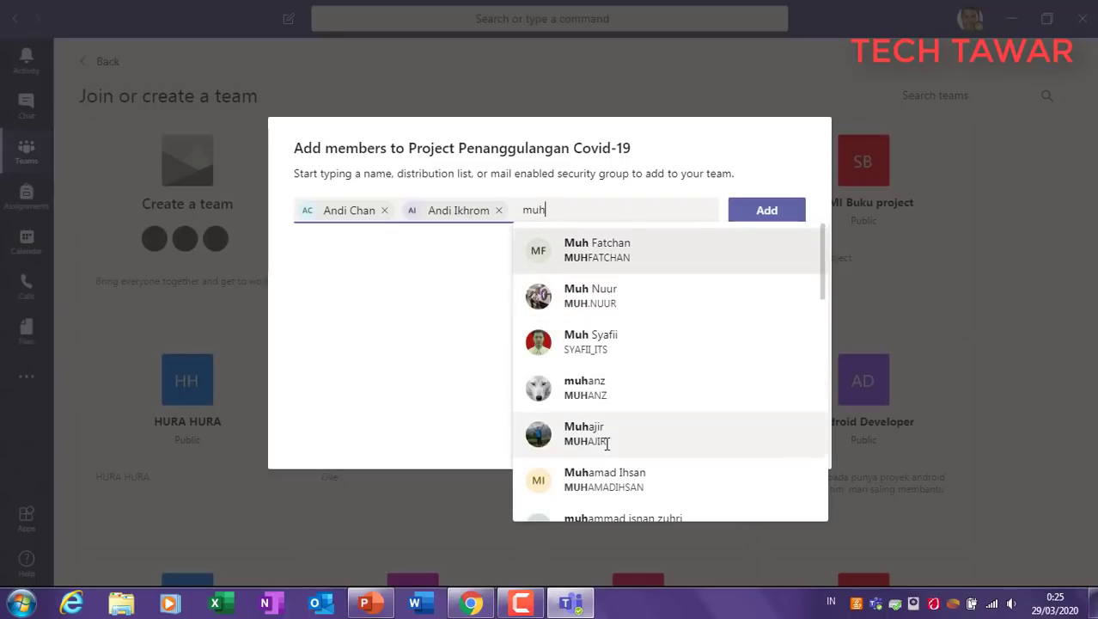
scroll(554, 352, down, 3)
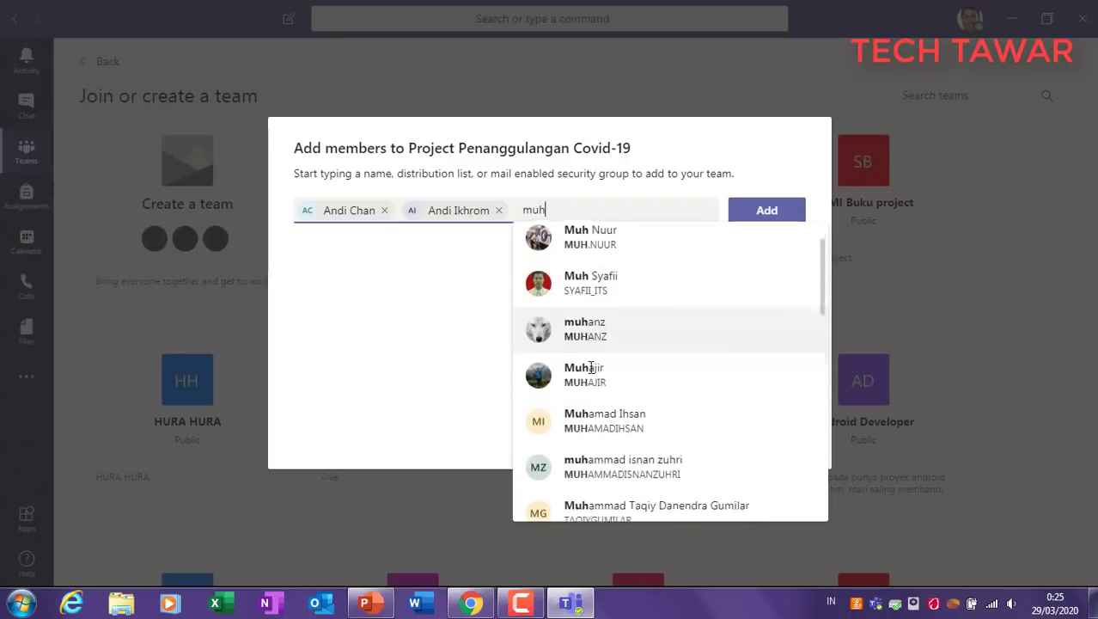
scroll(592, 427, up, 3)
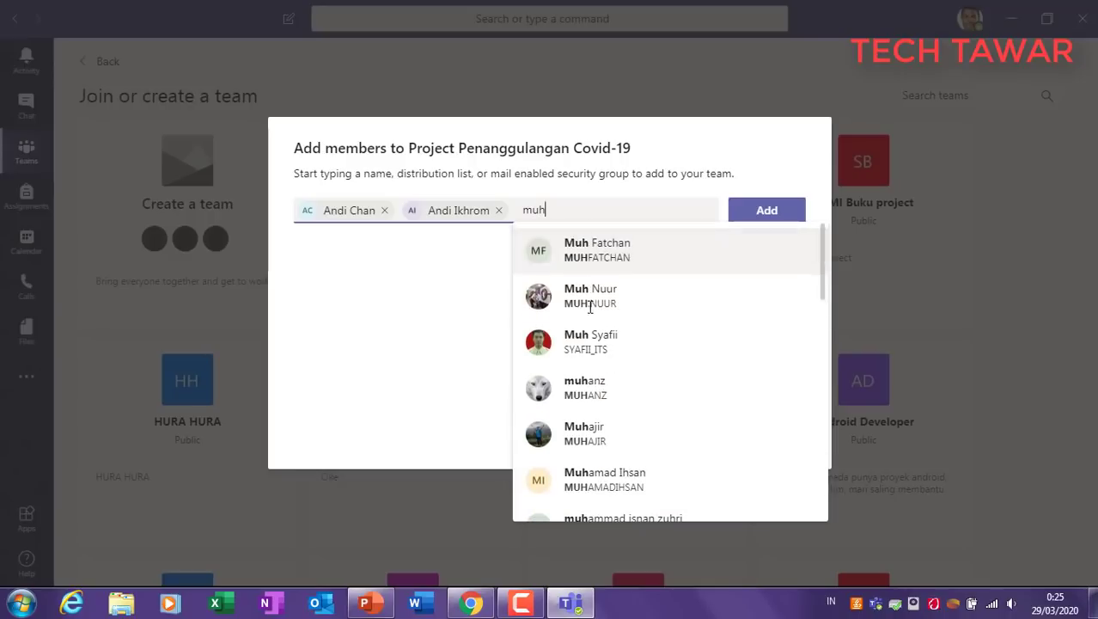
scroll(606, 350, down, 2)
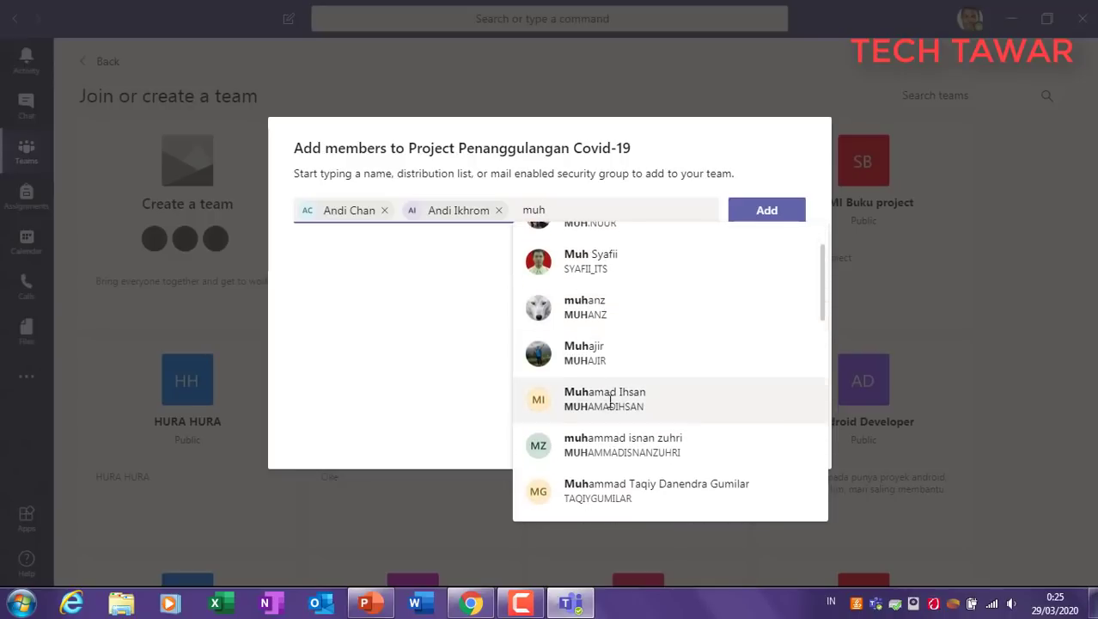
click(634, 402)
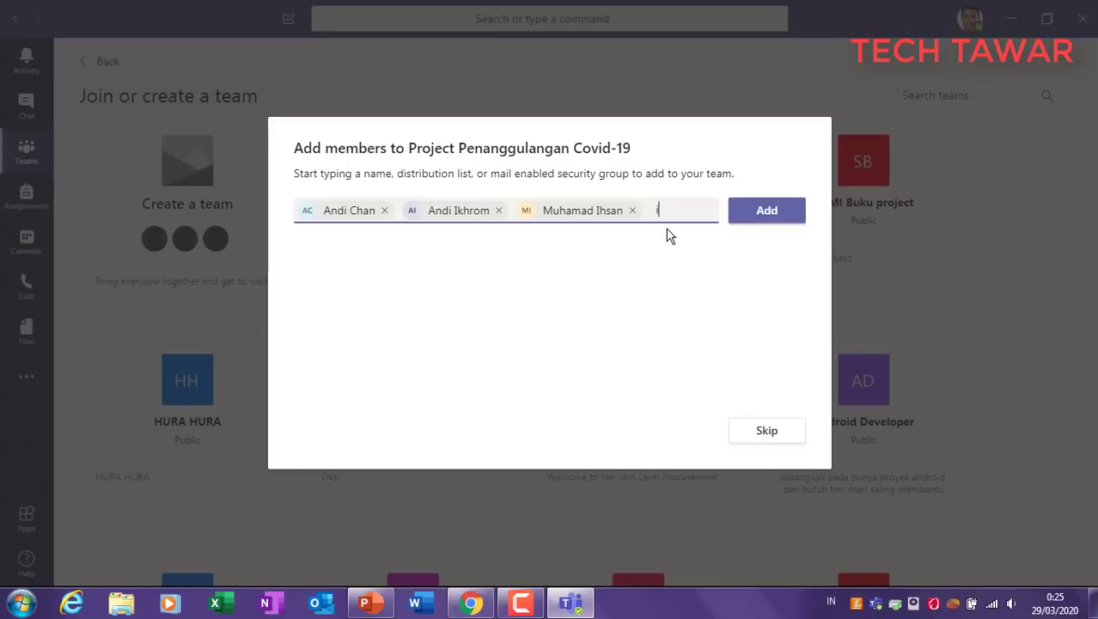
Step: Pick two more people and add all five to the team
text(indah)
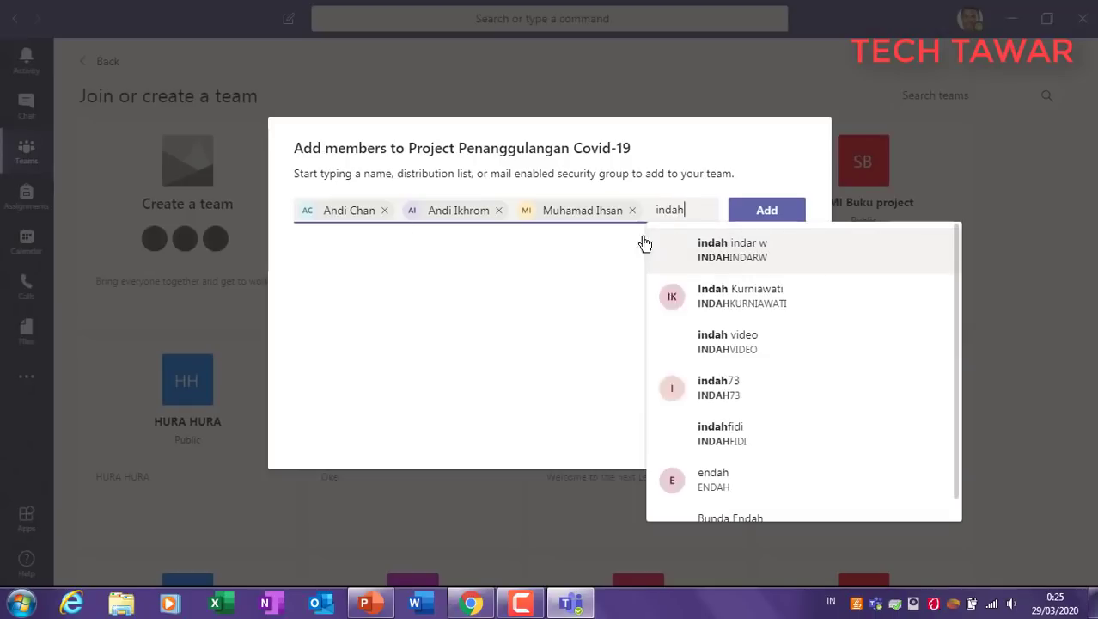
click(743, 248)
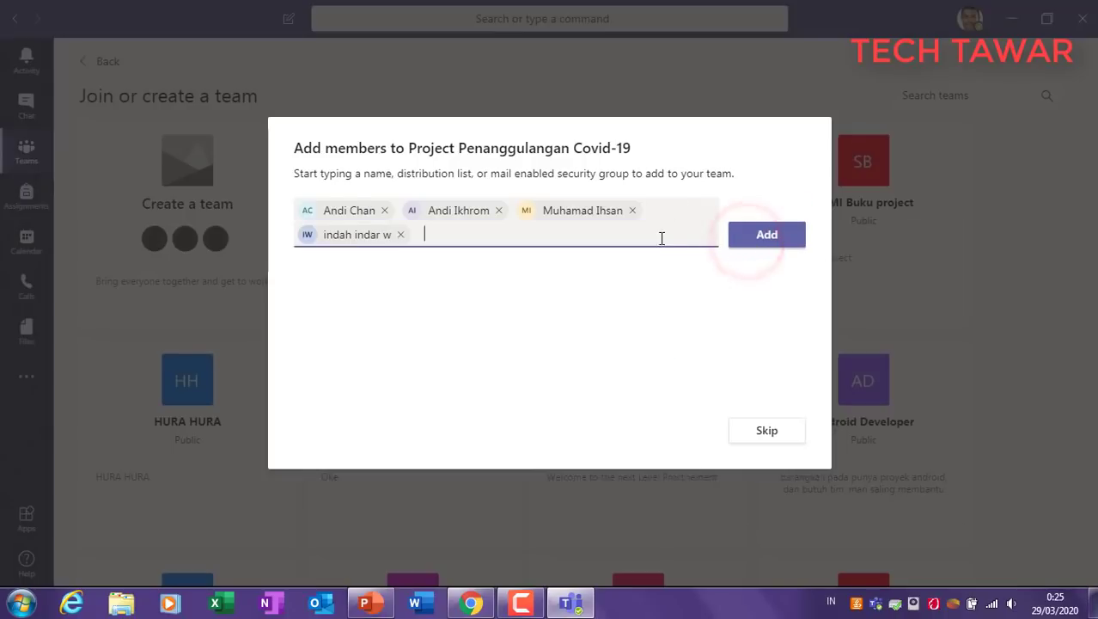
text(yuni)
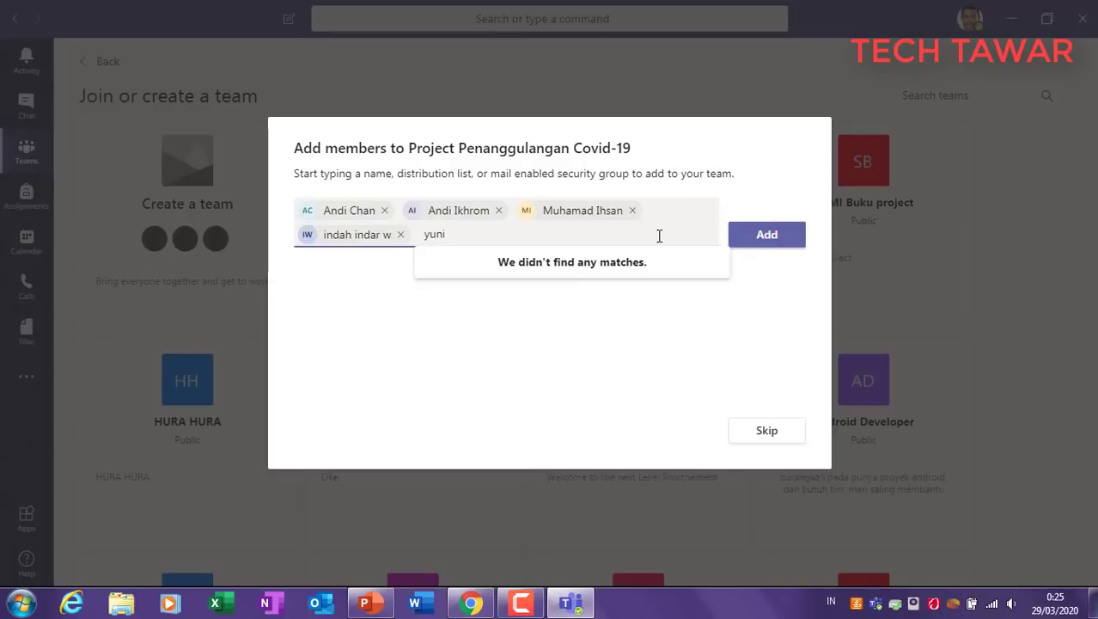
click(523, 328)
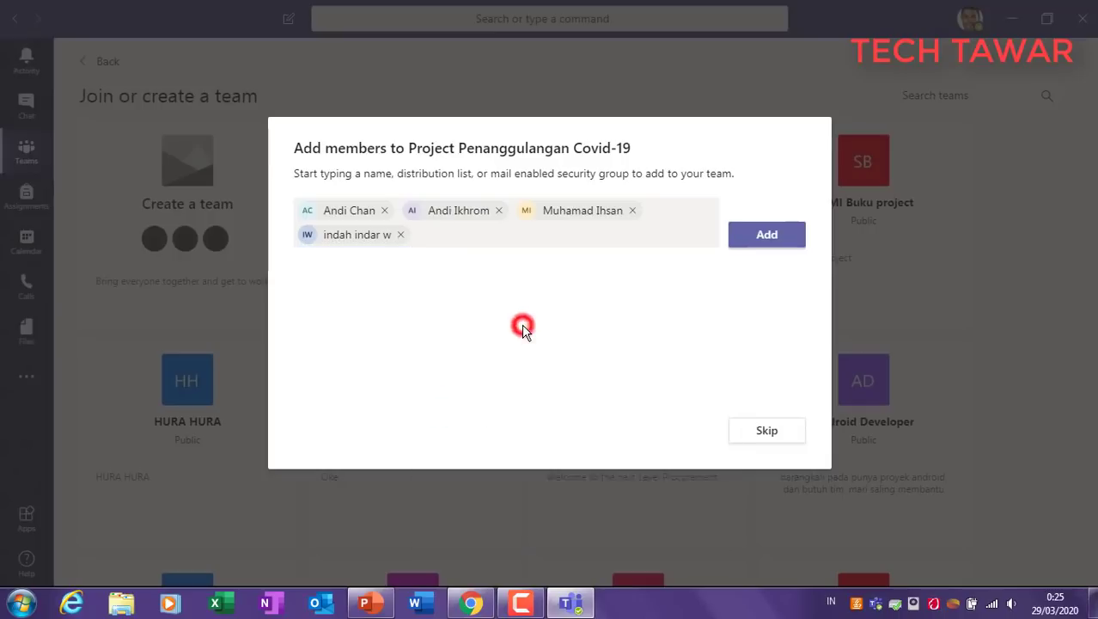
click(788, 234)
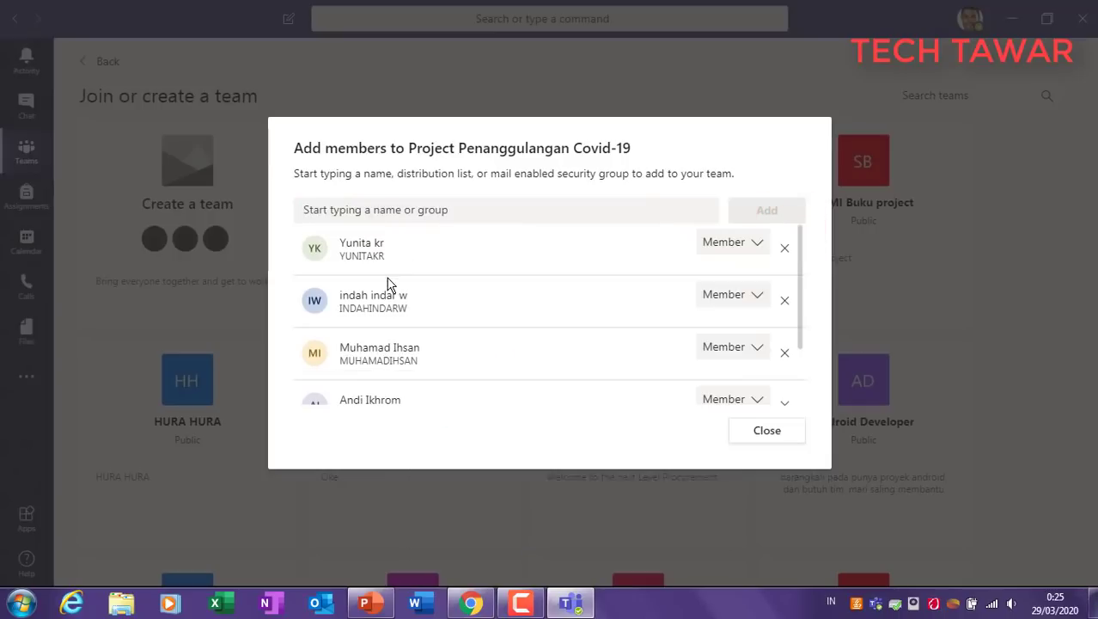
Step: Leave the newest member's role set to Member
scroll(438, 300, down, 3)
scroll(451, 296, up, 3)
click(757, 243)
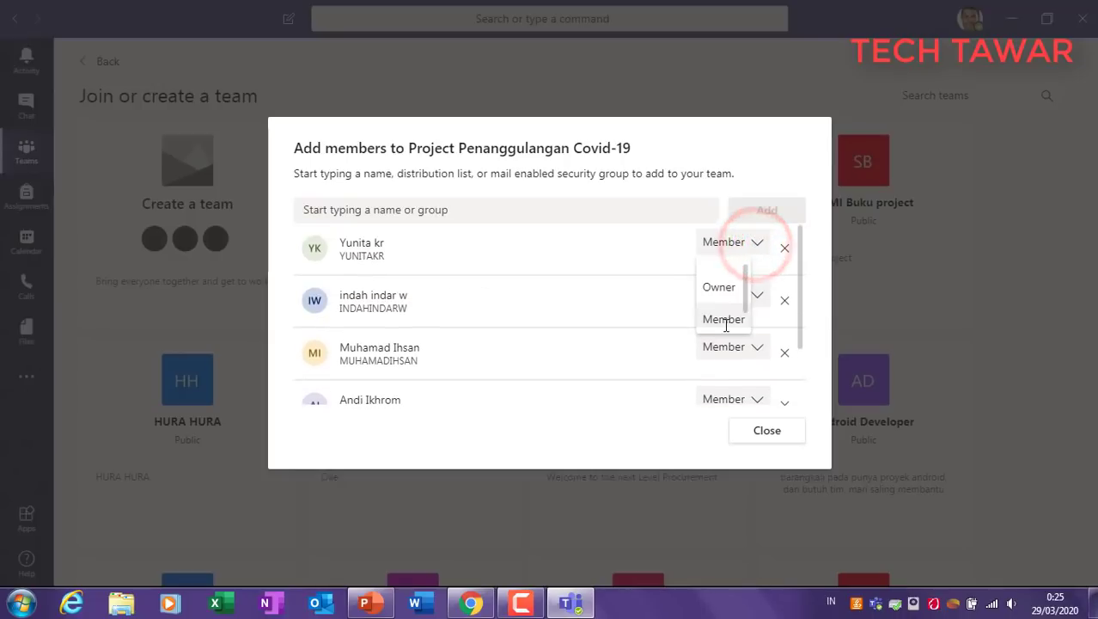
click(622, 249)
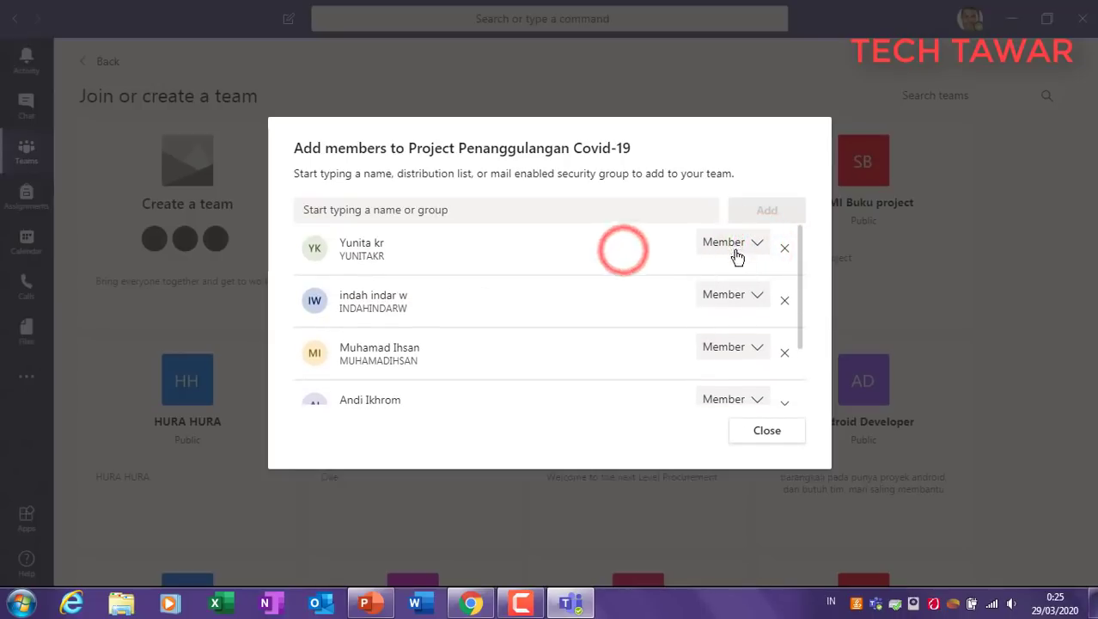
scroll(735, 281, down, 2)
scroll(735, 282, up, 2)
scroll(736, 282, down, 2)
scroll(736, 277, up, 2)
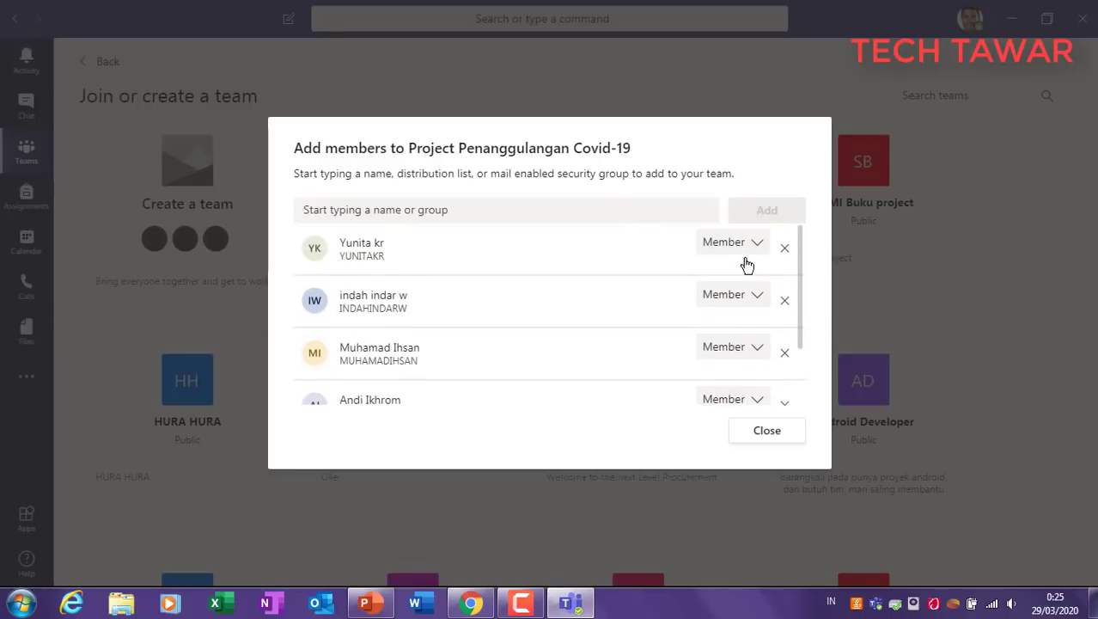
Step: Close the dialog, confirm one owner and five members under Manage team, then open General
click(759, 431)
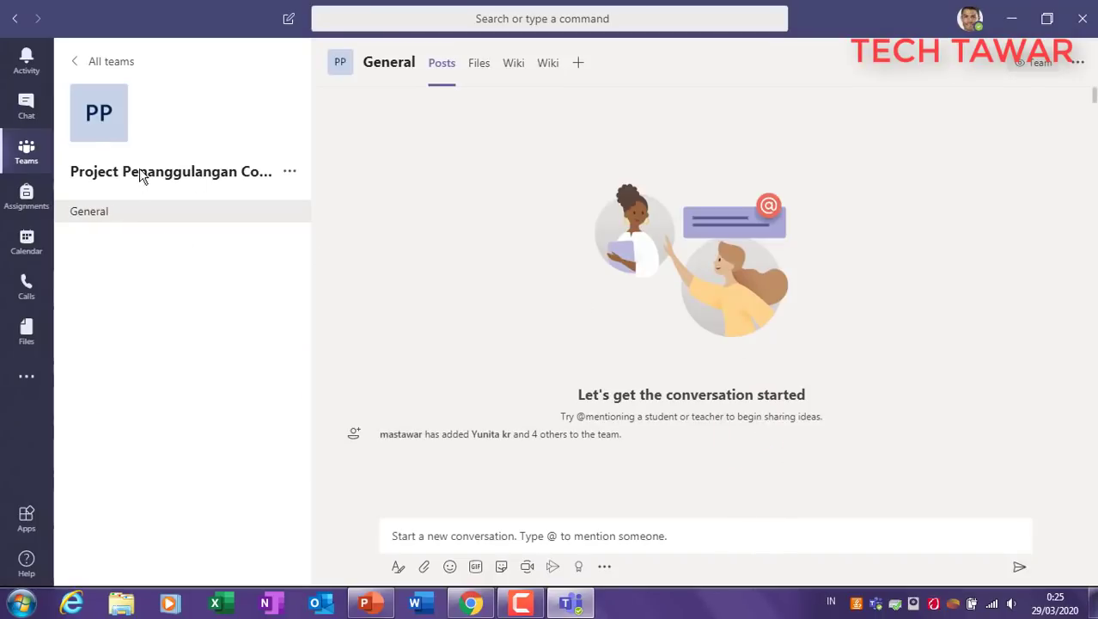
click(291, 173)
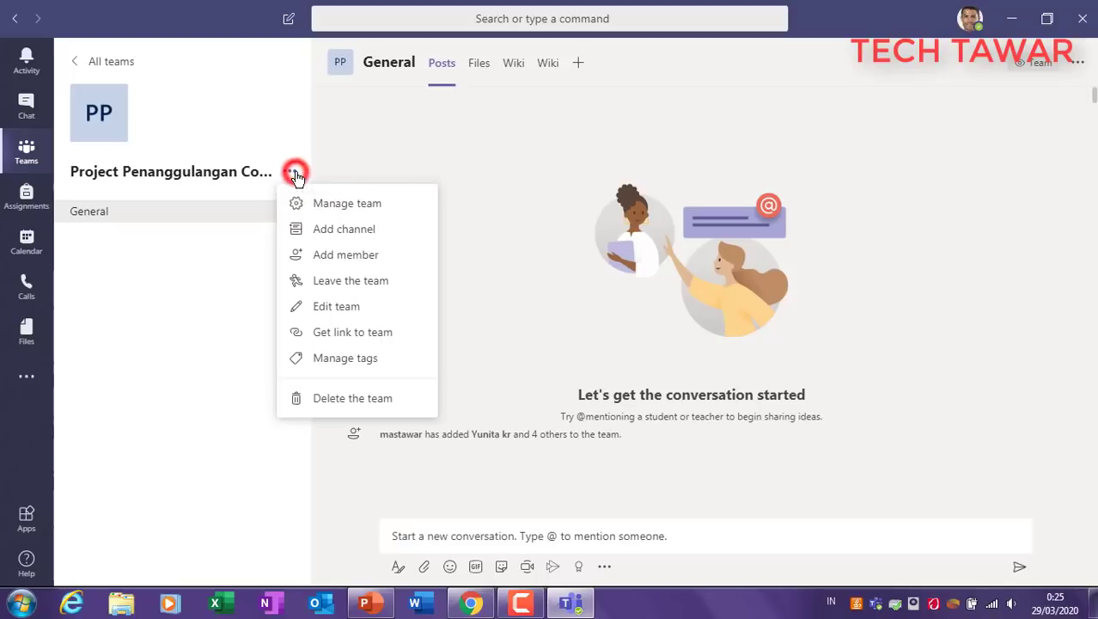
click(356, 205)
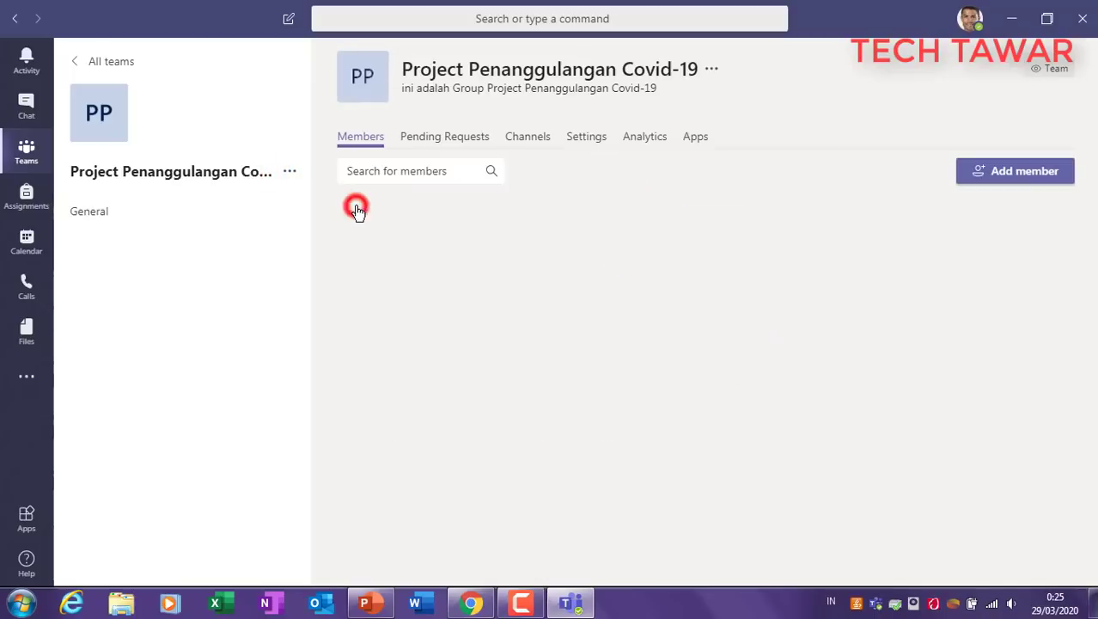
click(1001, 176)
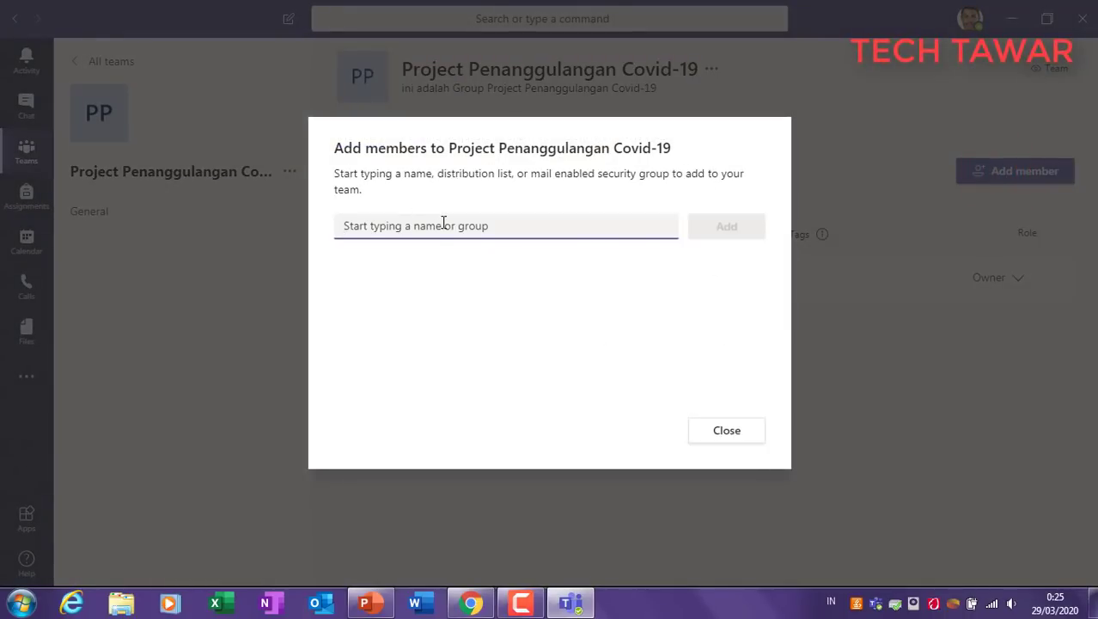
click(727, 431)
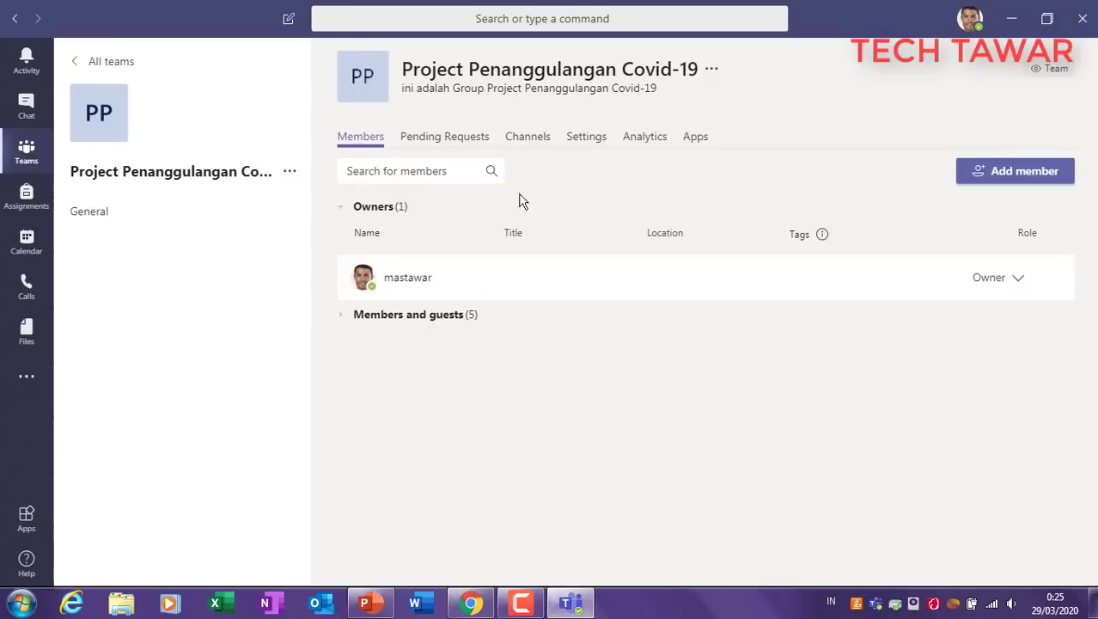
click(248, 255)
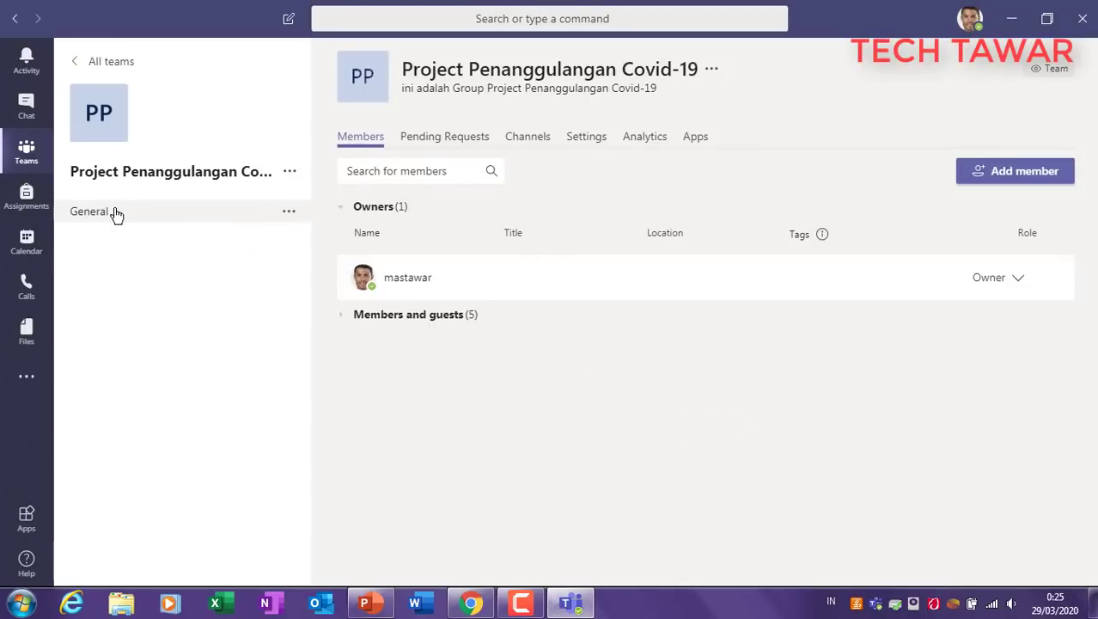
click(112, 212)
Step: Post the greeting 'Haiii Testing Group Ya...' in the General channel
click(538, 532)
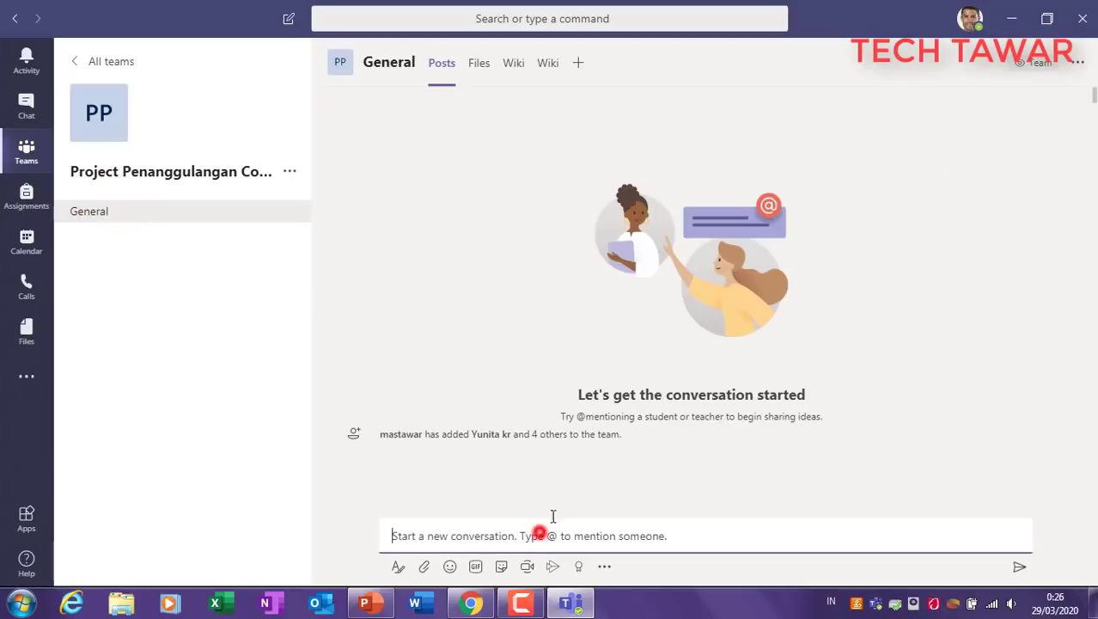
text(Haiii Testing Group Ya...)
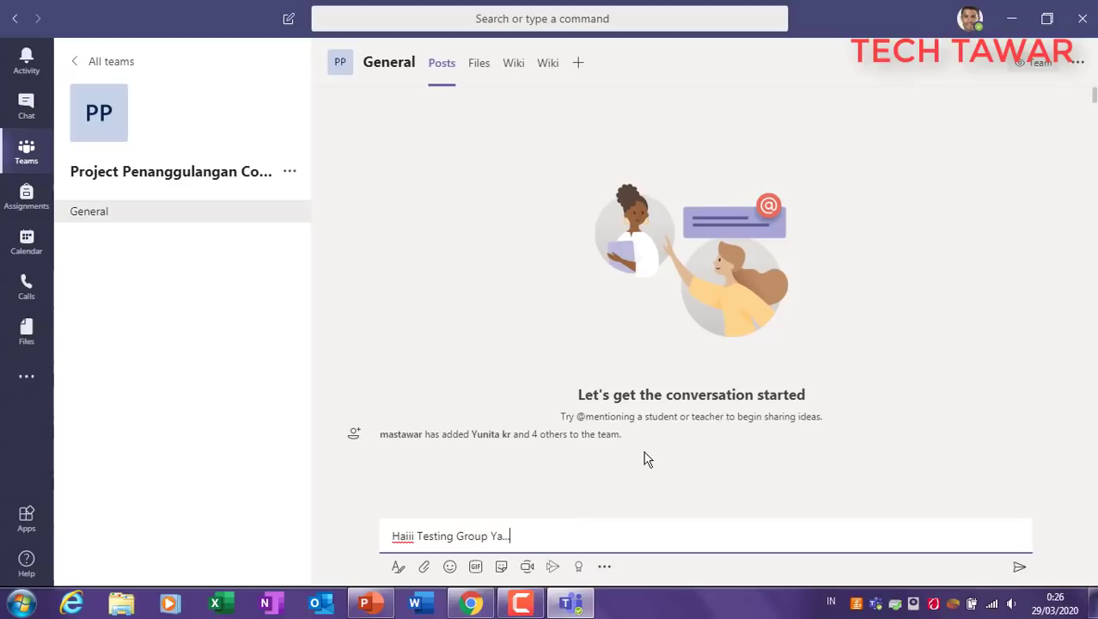
key(Return)
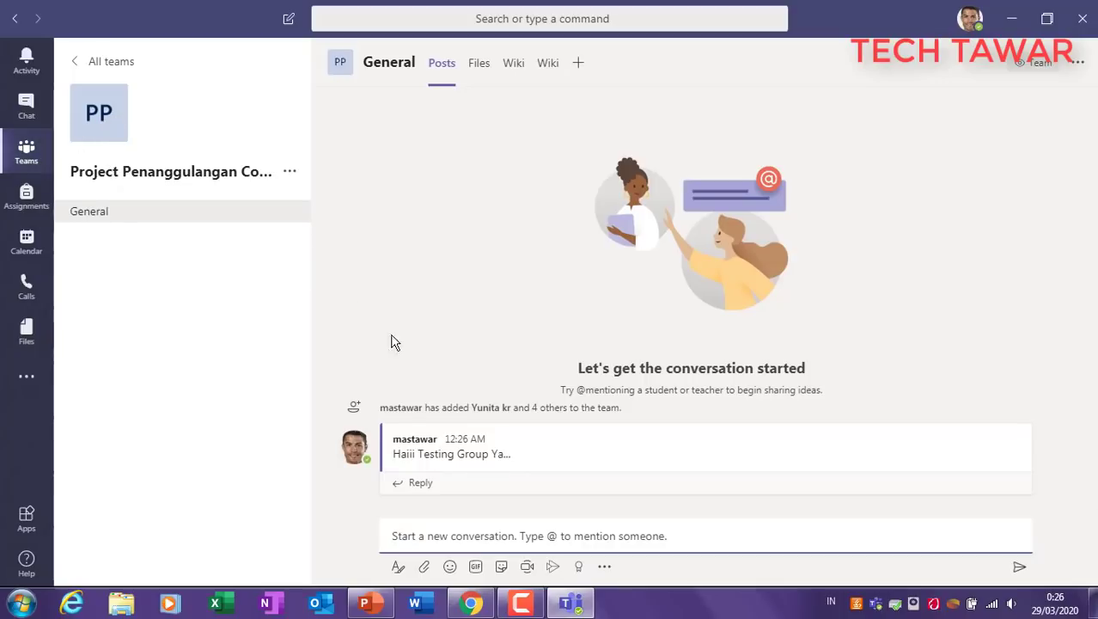
Step: Reply 'Oke Mantappp' to the greeting and begin drafting a second post
mouse_move(419, 471)
drag(397, 456, 522, 457)
click(419, 482)
text(Oke Mant)
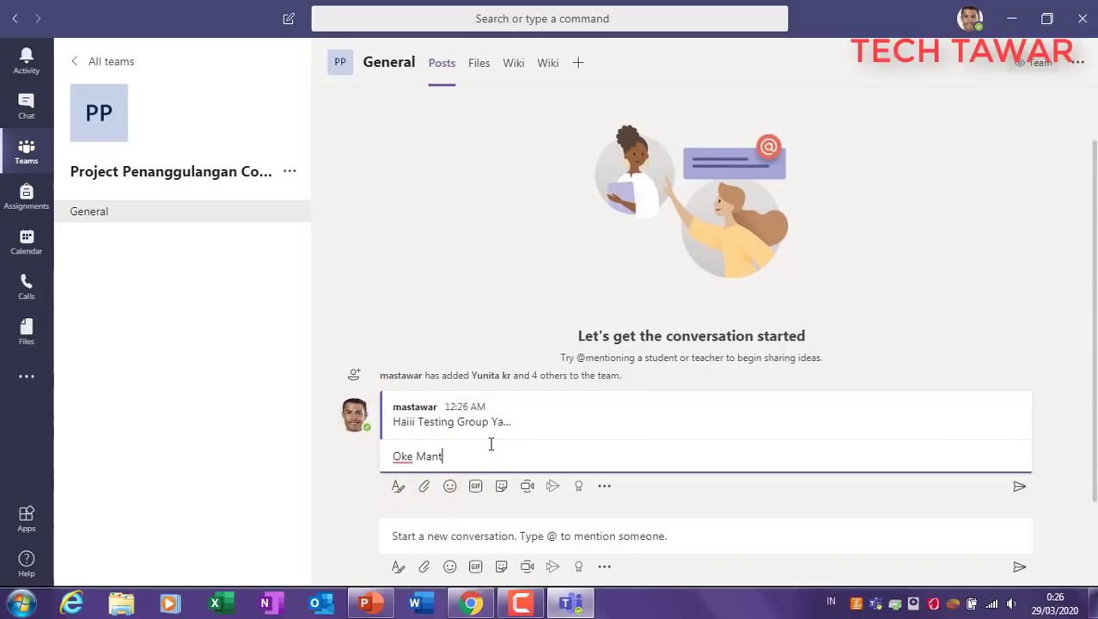
click(1019, 486)
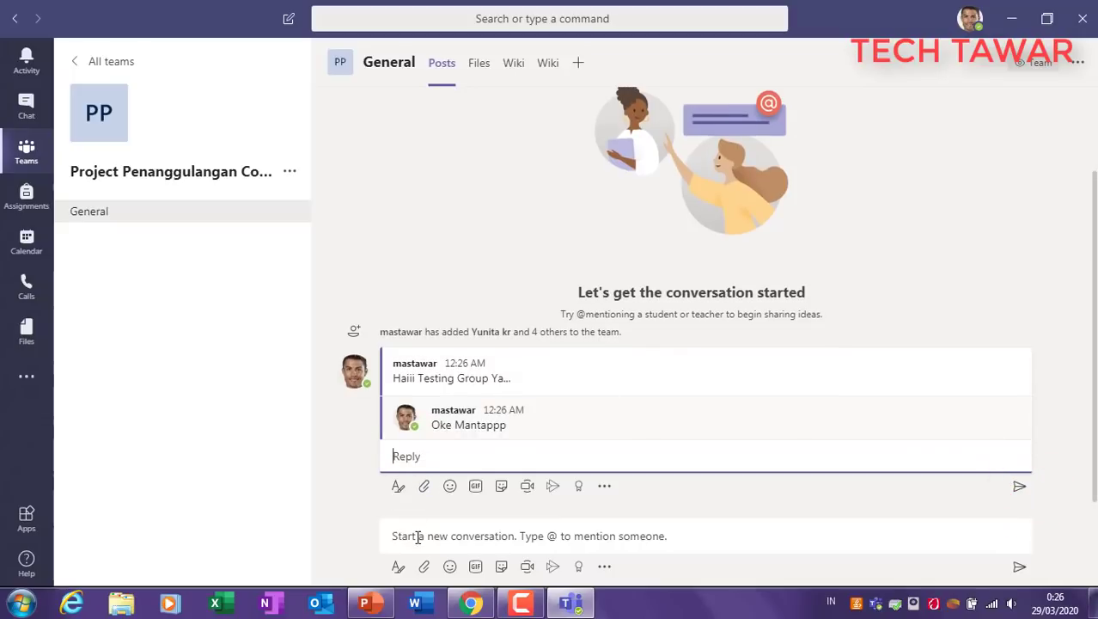
click(417, 535)
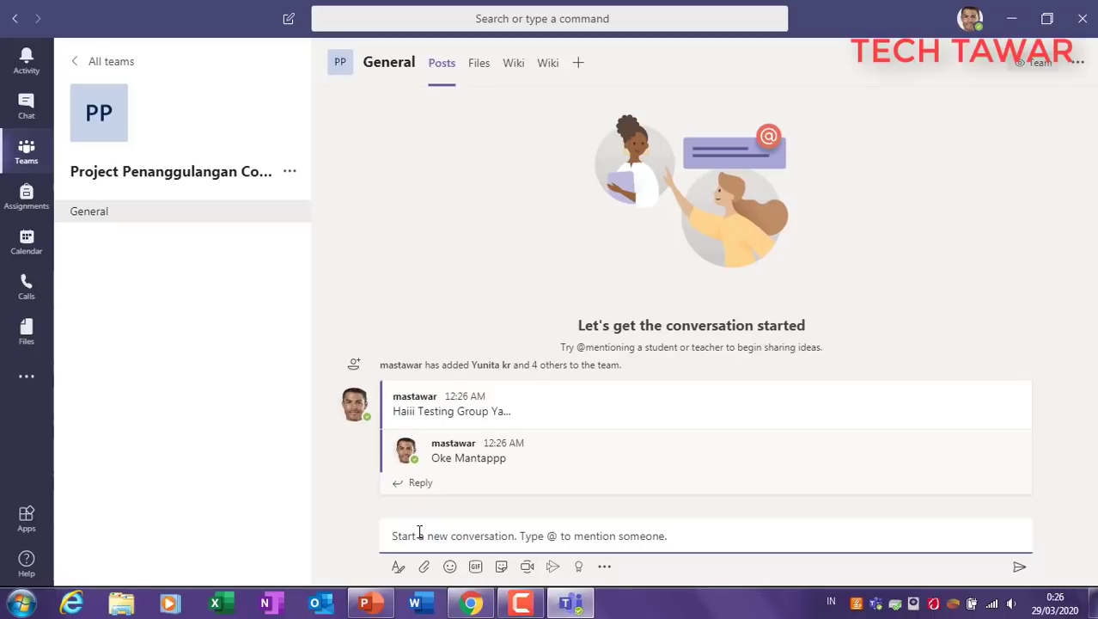
text(Ini Test iskusi ke 2)
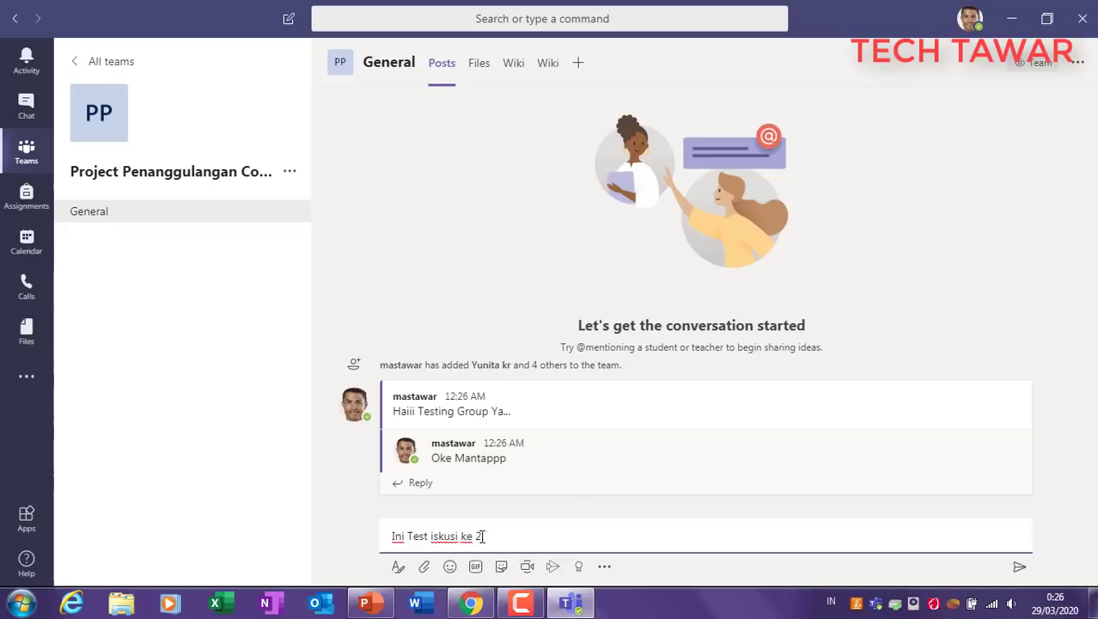
Step: Insert 'Di' to fix the draft and send 'Ini Test Diskusi ke 2'
click(432, 536)
click(431, 534)
text(Di)
click(1017, 566)
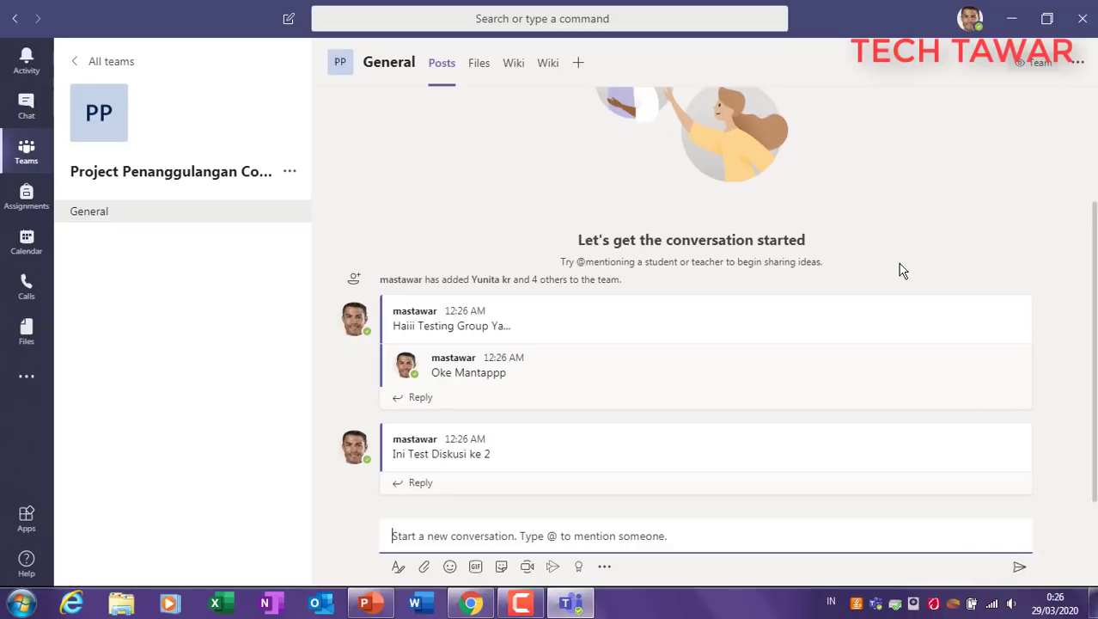
Step: Open and dismiss reply boxes on both threads without sending any reply
click(411, 482)
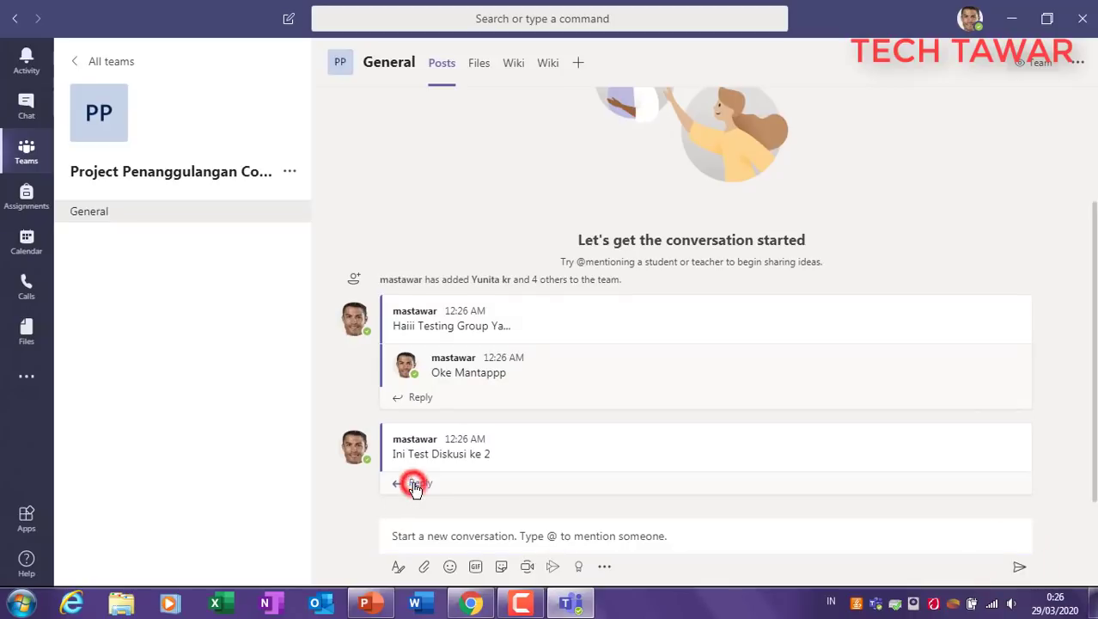
click(421, 367)
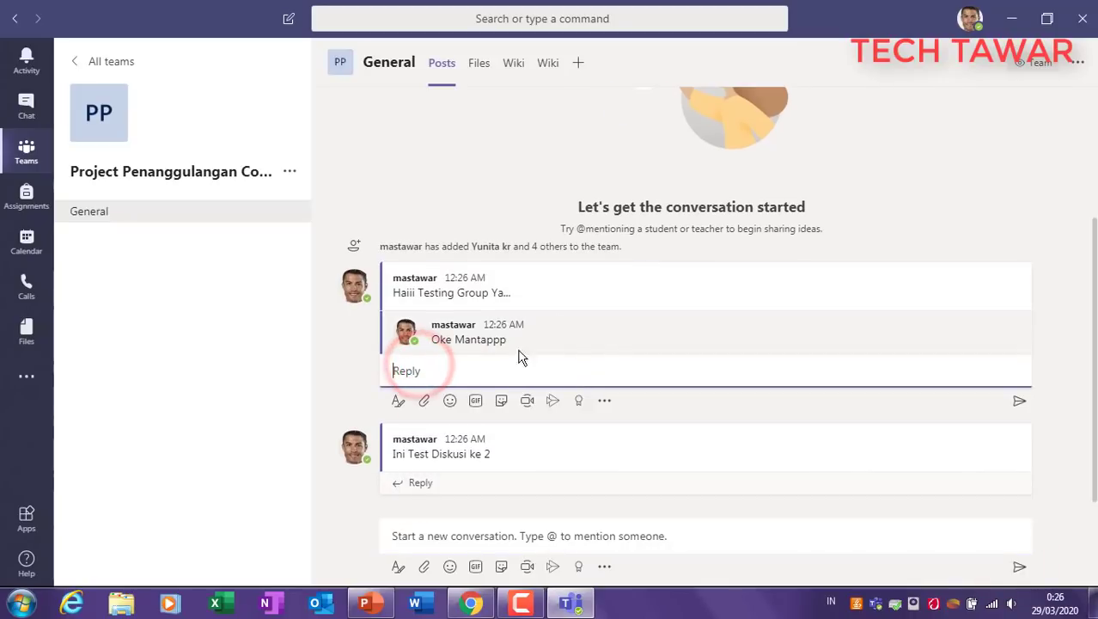
click(348, 350)
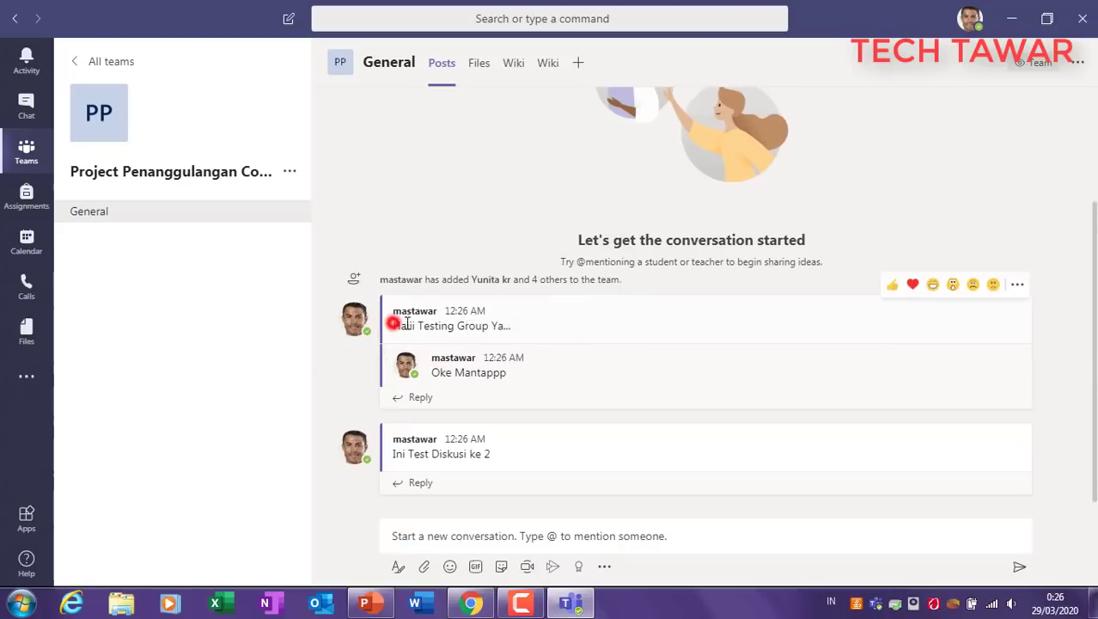
drag(393, 324, 544, 326)
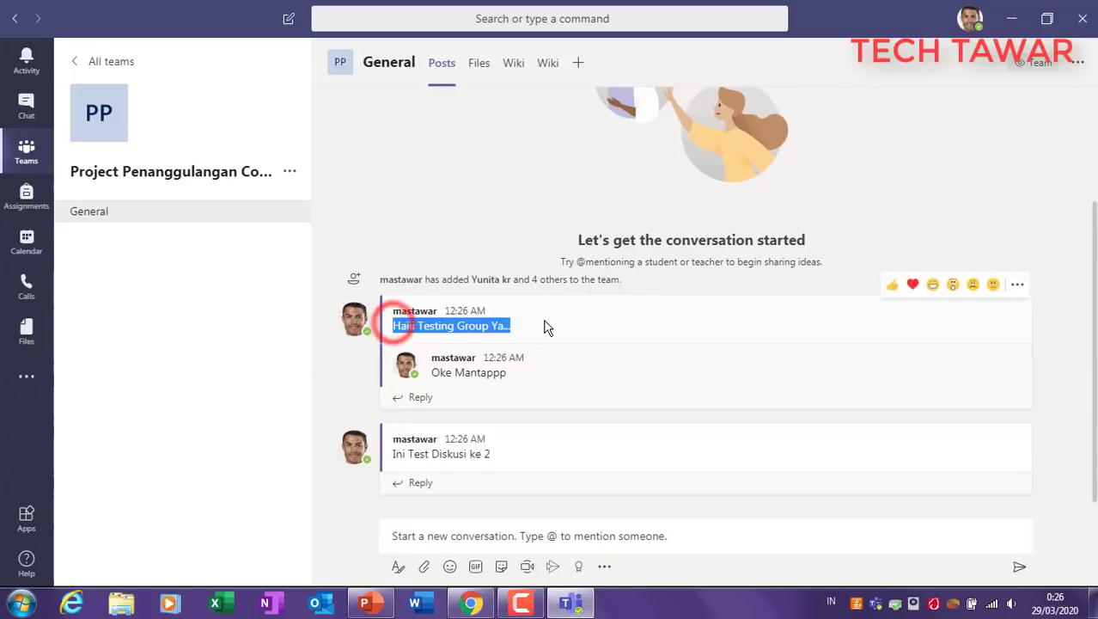
click(425, 398)
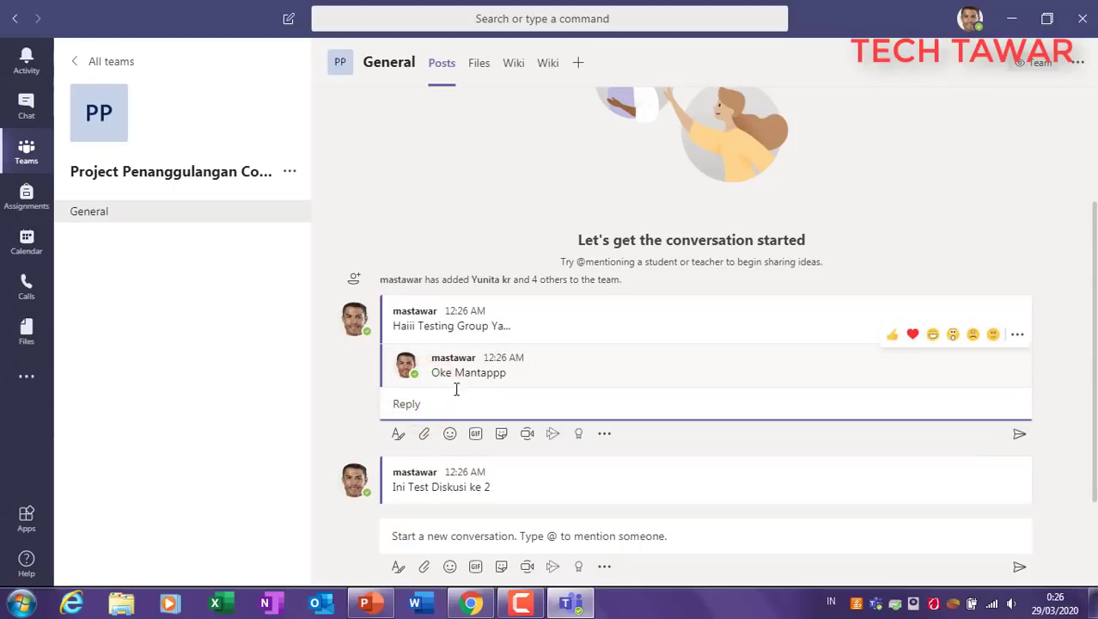
click(350, 384)
click(409, 538)
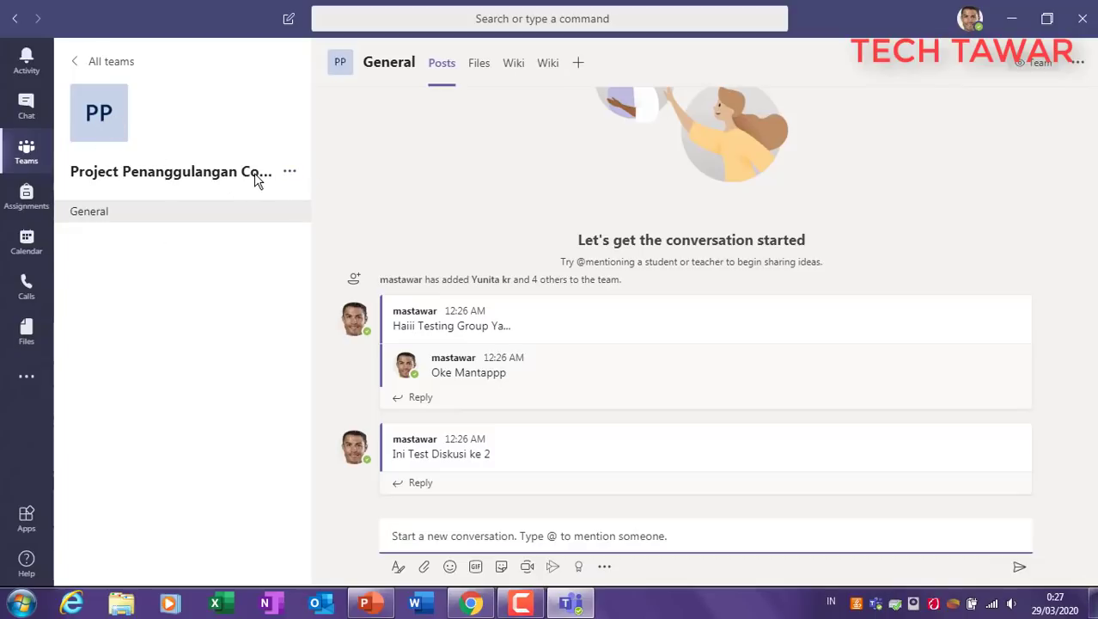
Step: Add a new channel to the team named 'Develop Planing'
click(289, 171)
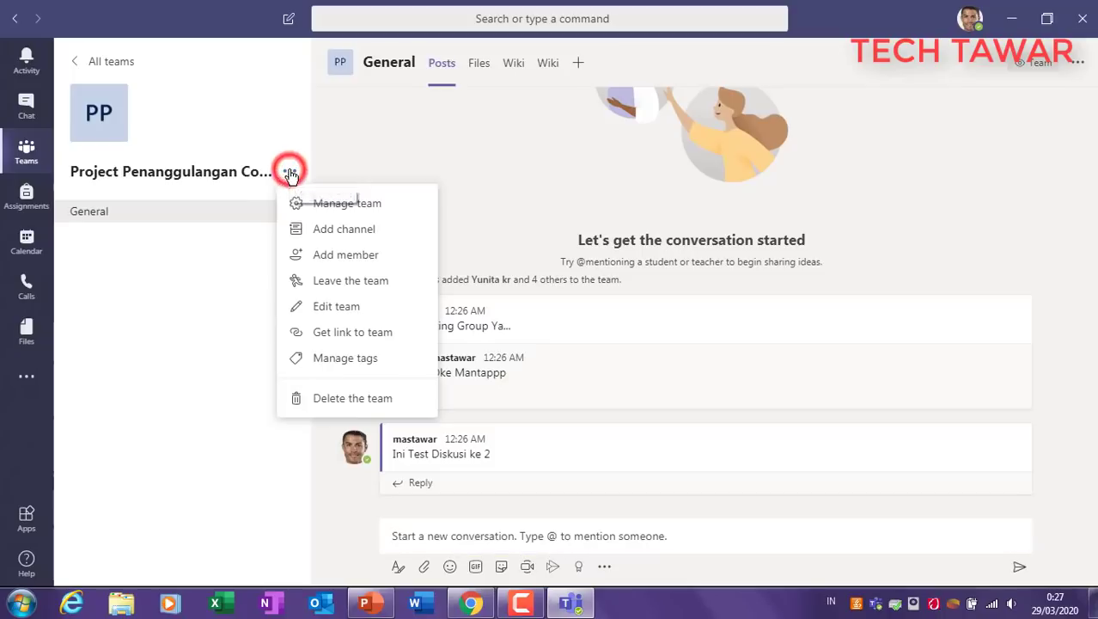
click(348, 232)
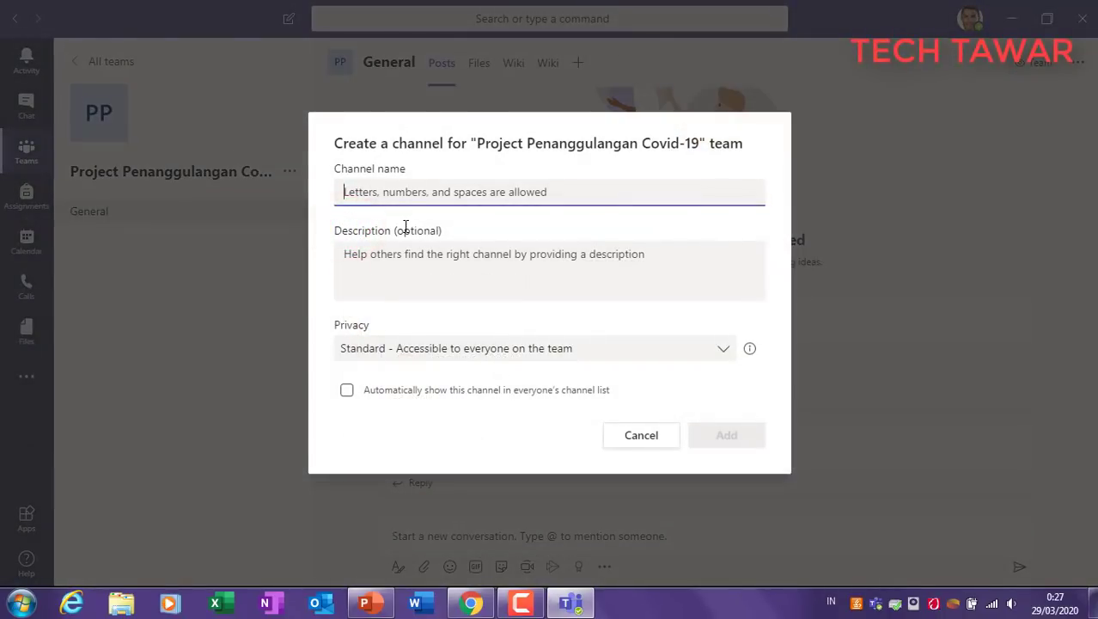
text(Devel)
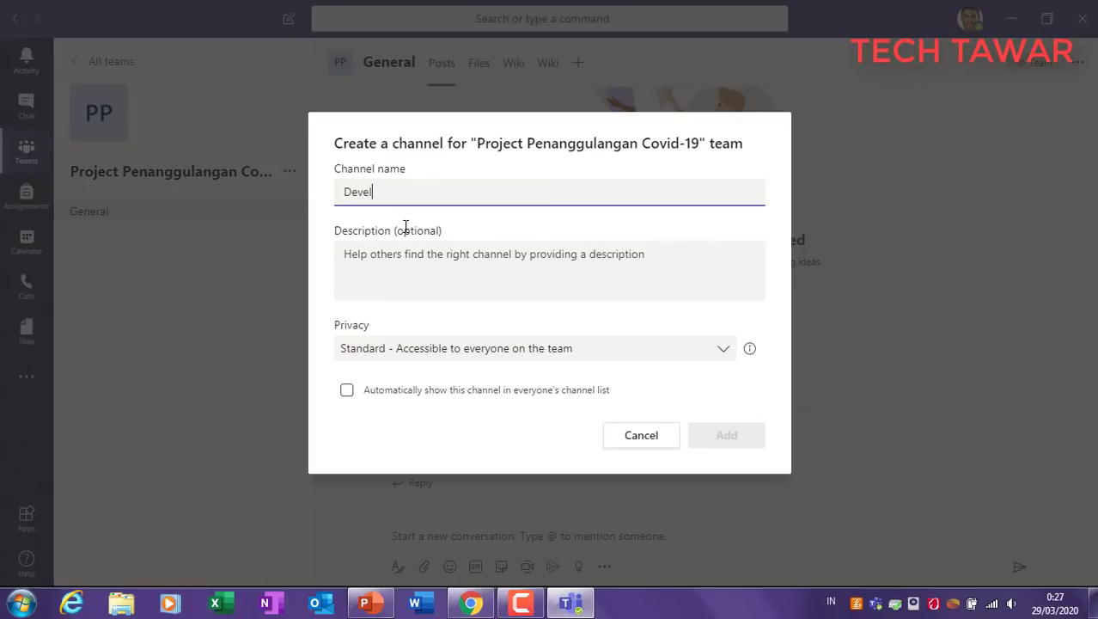
text(p)
key(BackSpace)
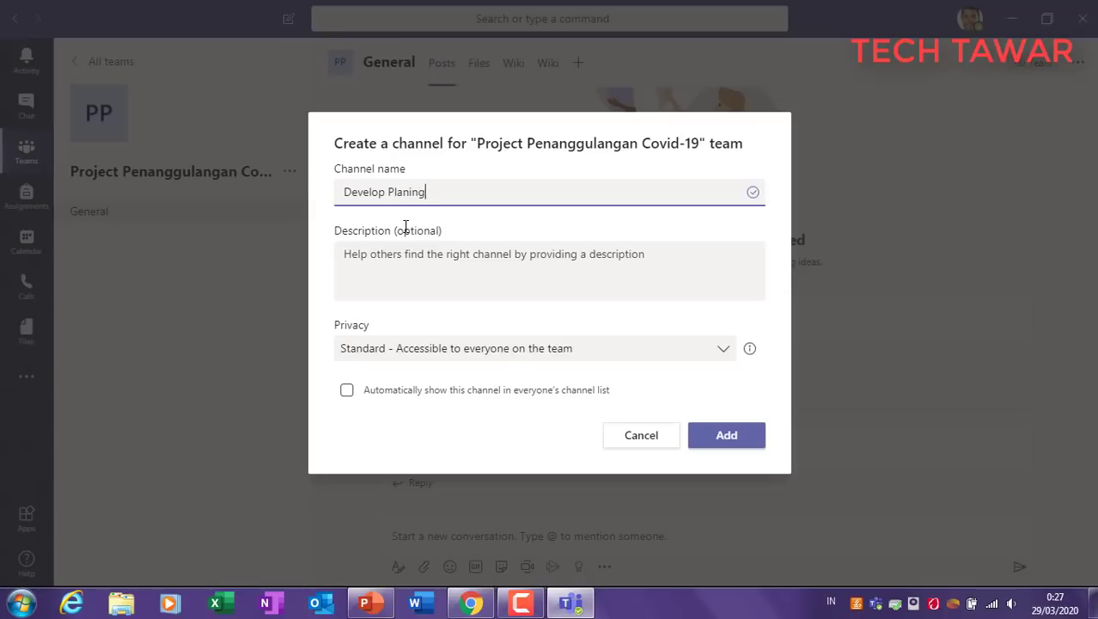
Step: Make the Develop Planing channel Private and continue to its member step
click(551, 349)
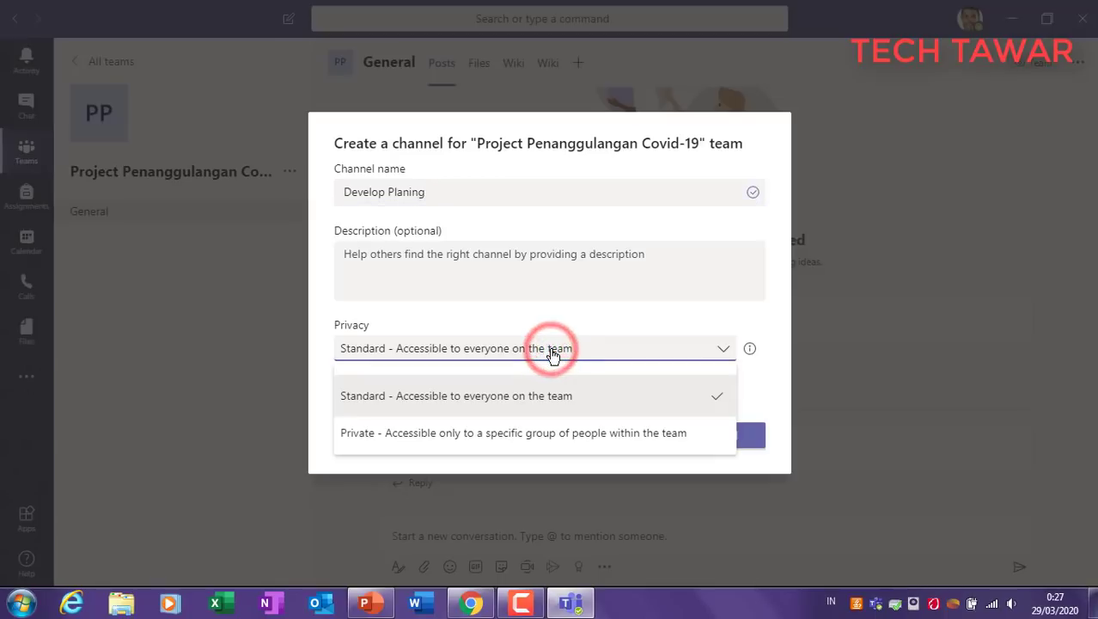
click(517, 432)
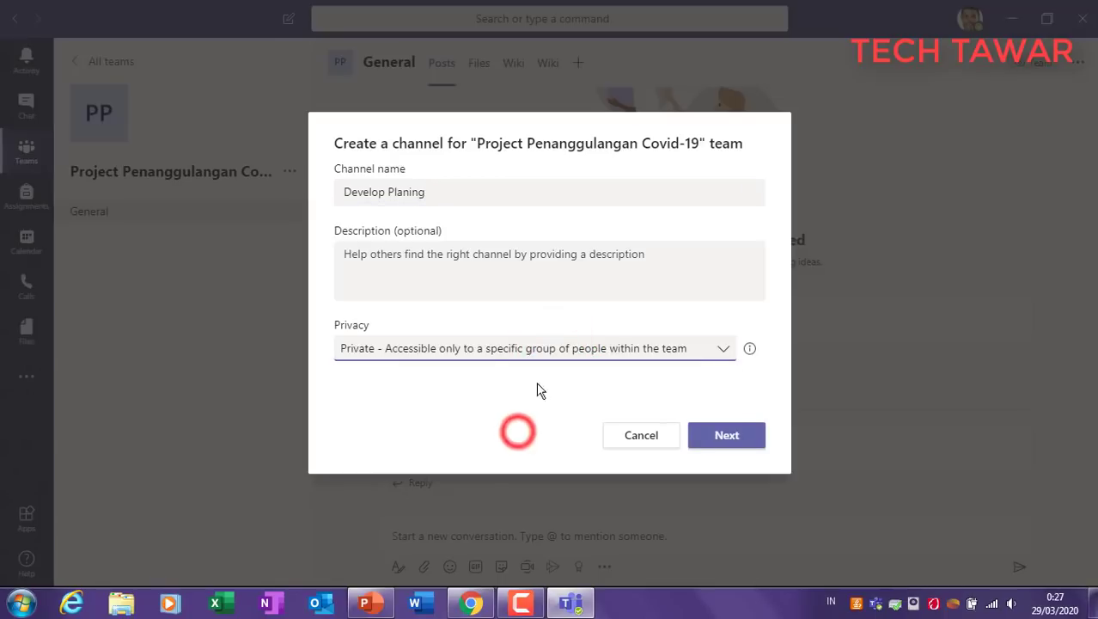
click(443, 354)
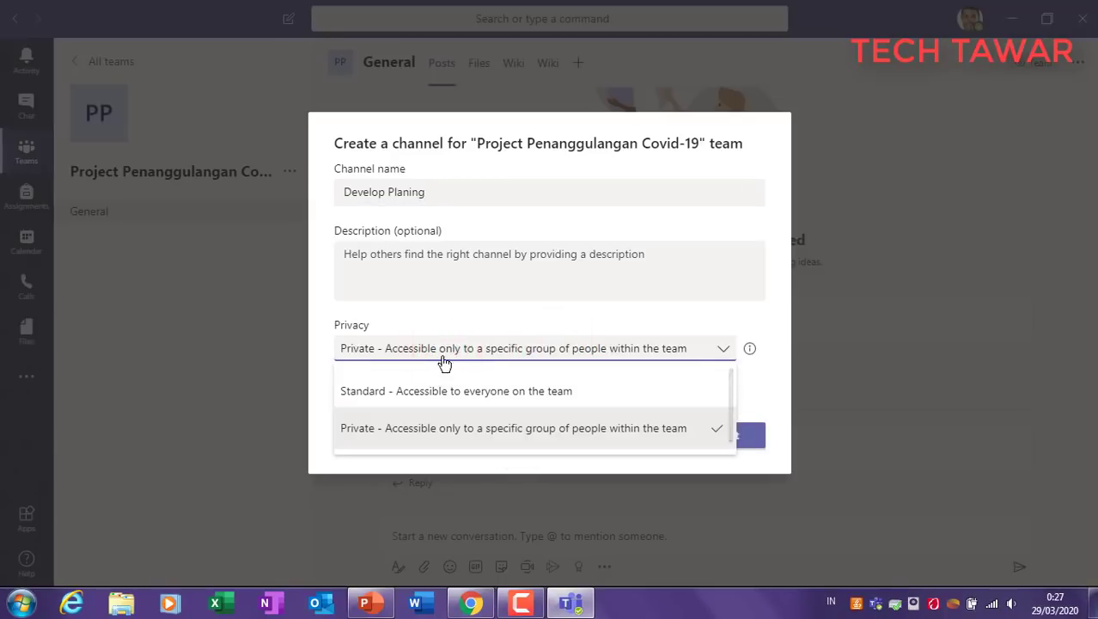
click(446, 353)
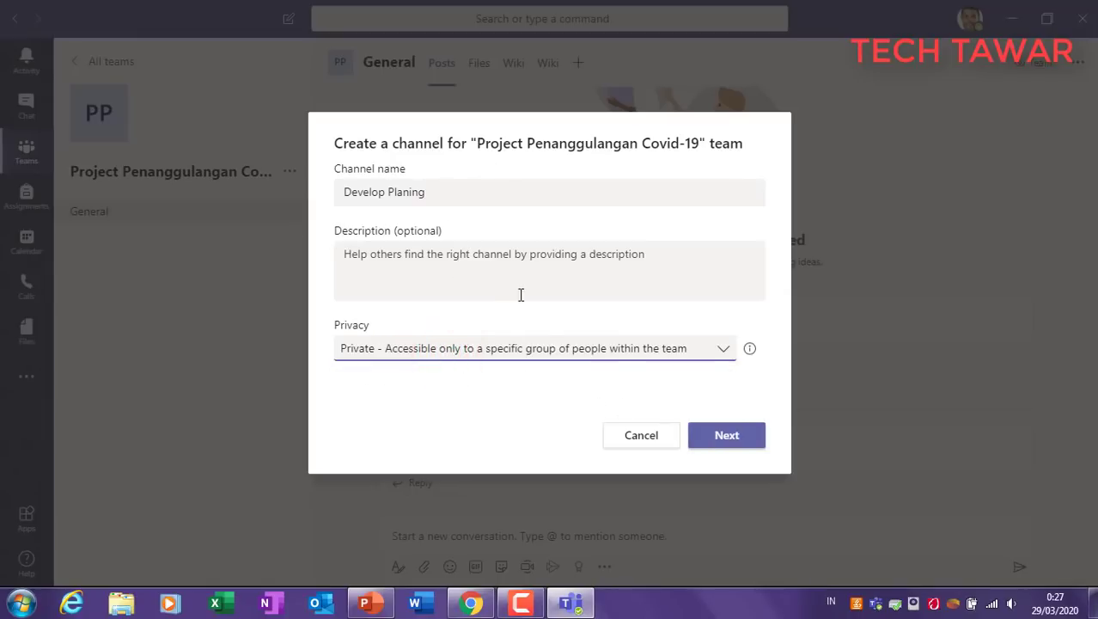
click(742, 437)
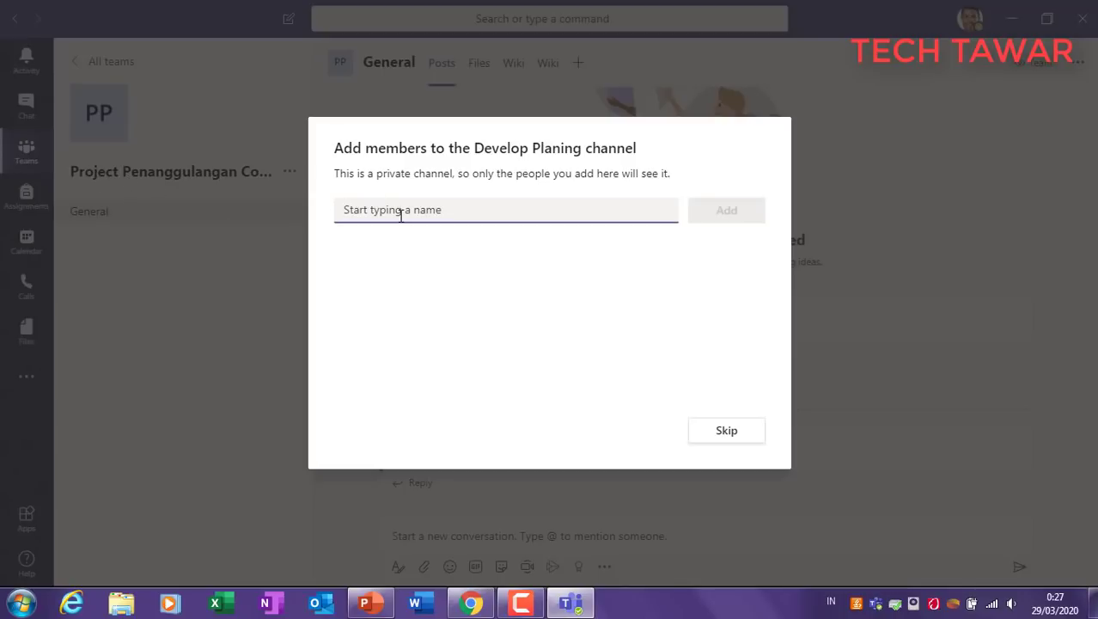
Step: Add two team members to Develop Planing and finish creating the private channel
text(and)
click(421, 304)
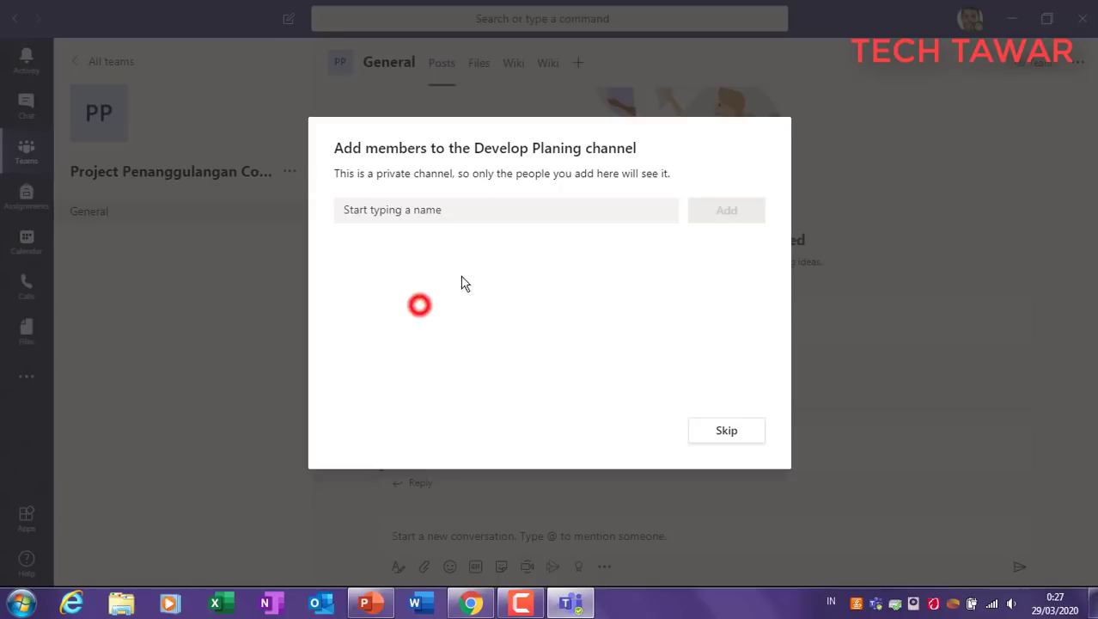
text(yu)
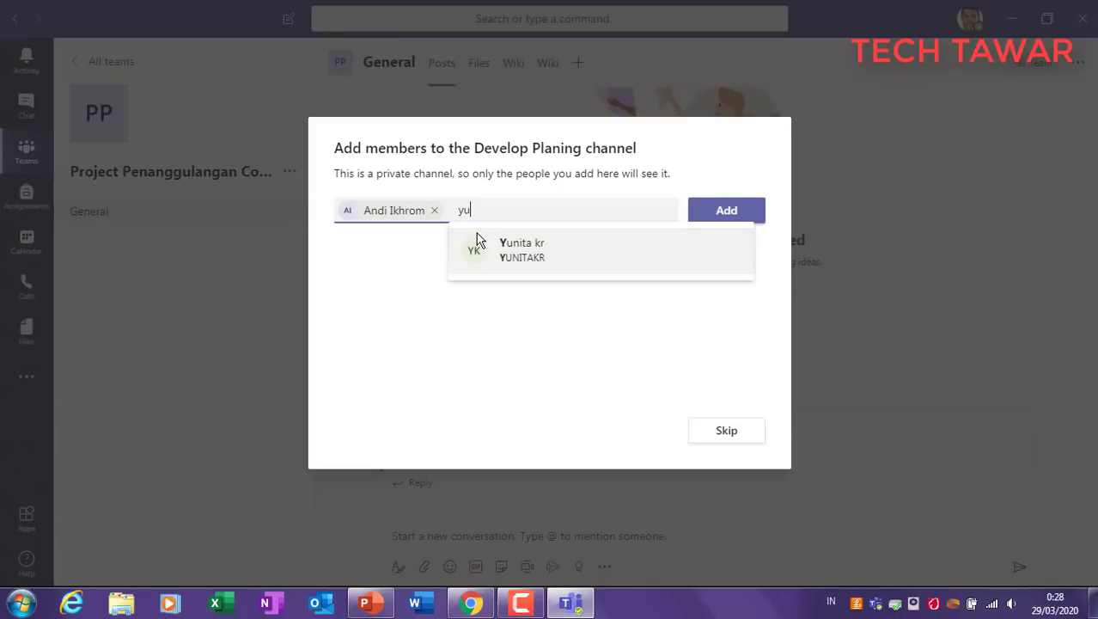
click(503, 242)
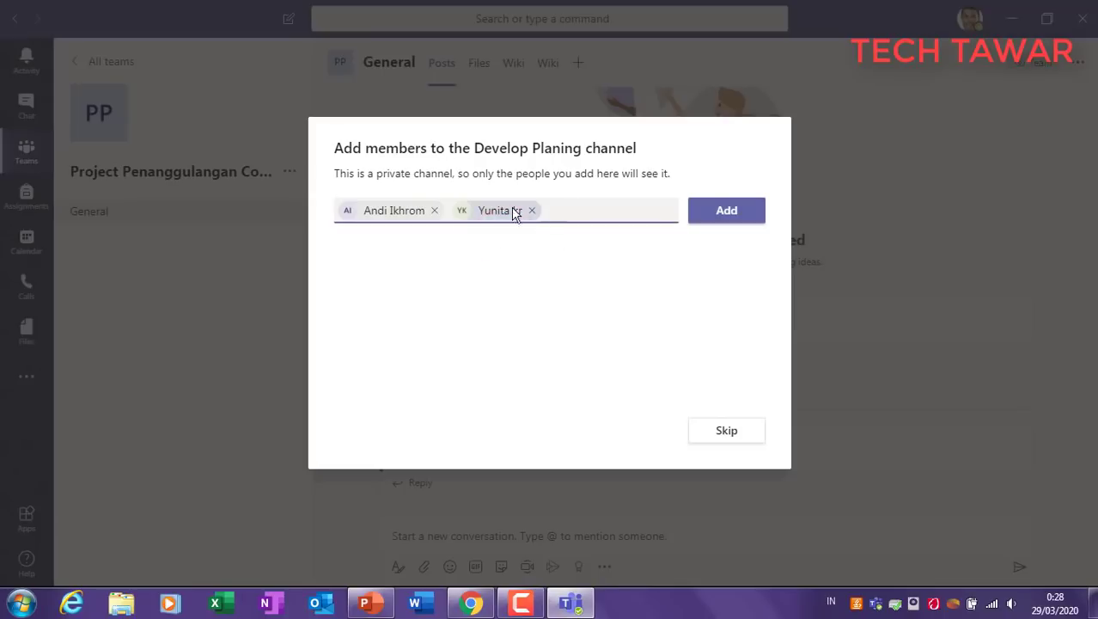
click(704, 211)
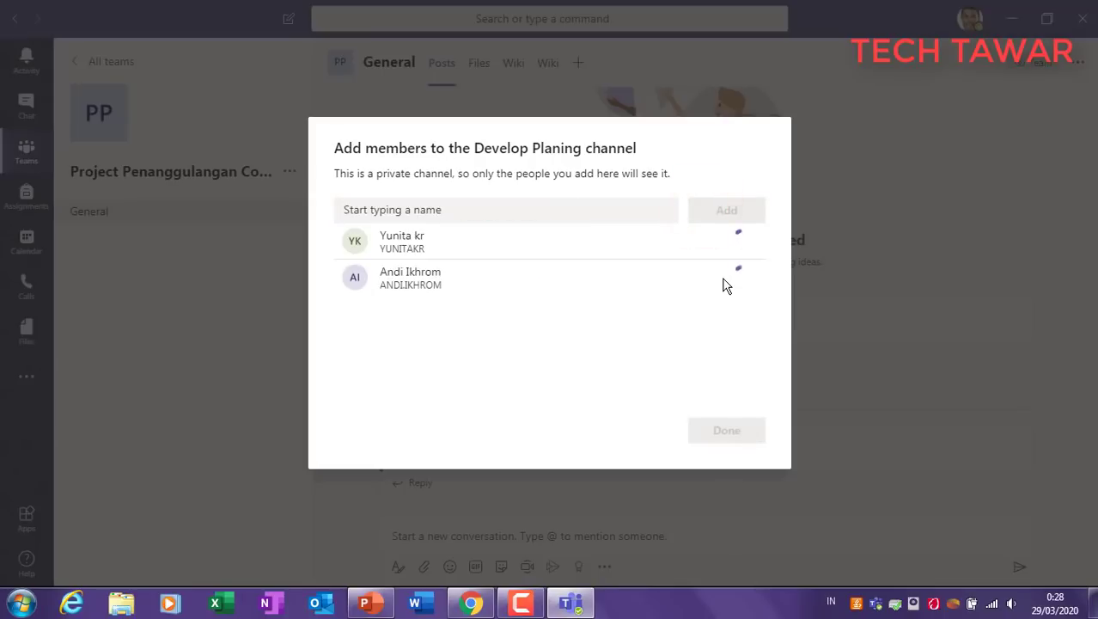
click(718, 433)
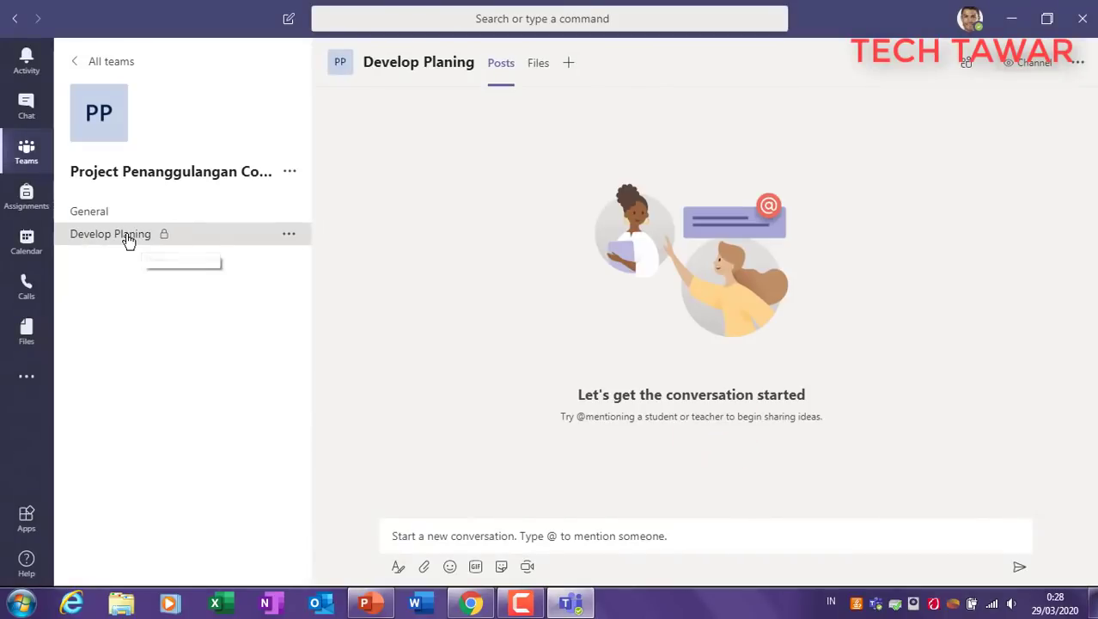
Step: Post 'Hi ini Channel untuk Develop Planing' as the channel's first message
click(502, 529)
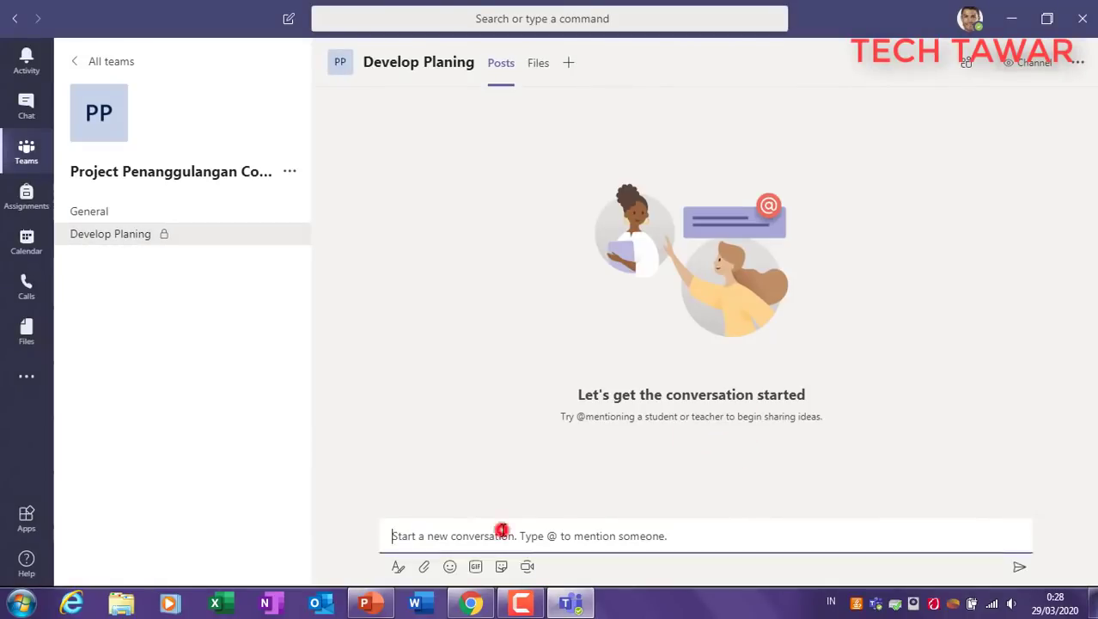
text(Hi)
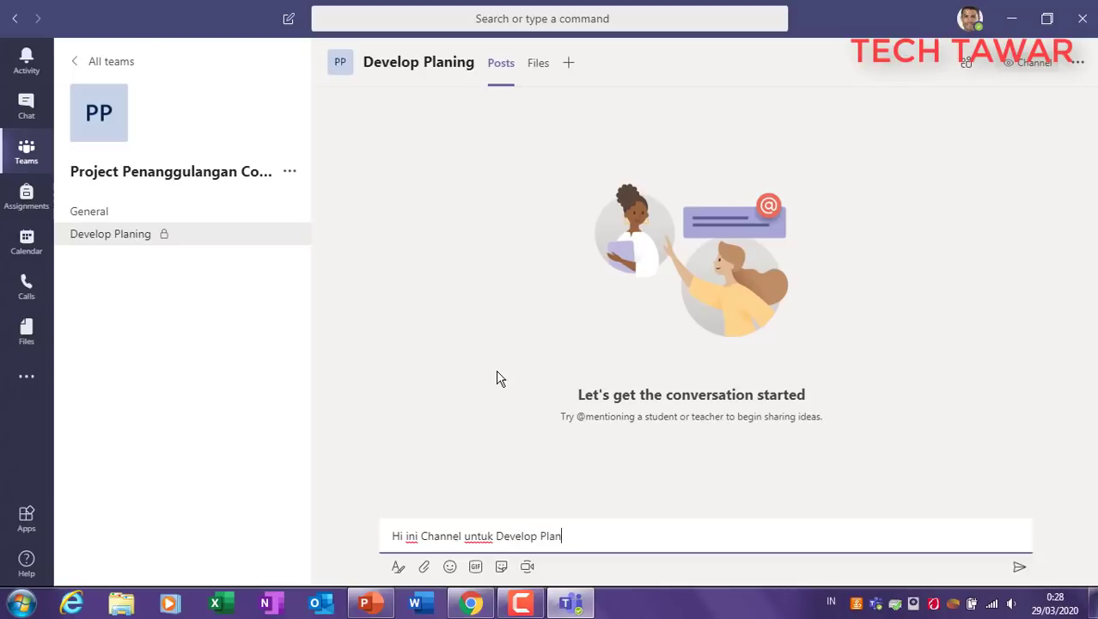
click(1019, 567)
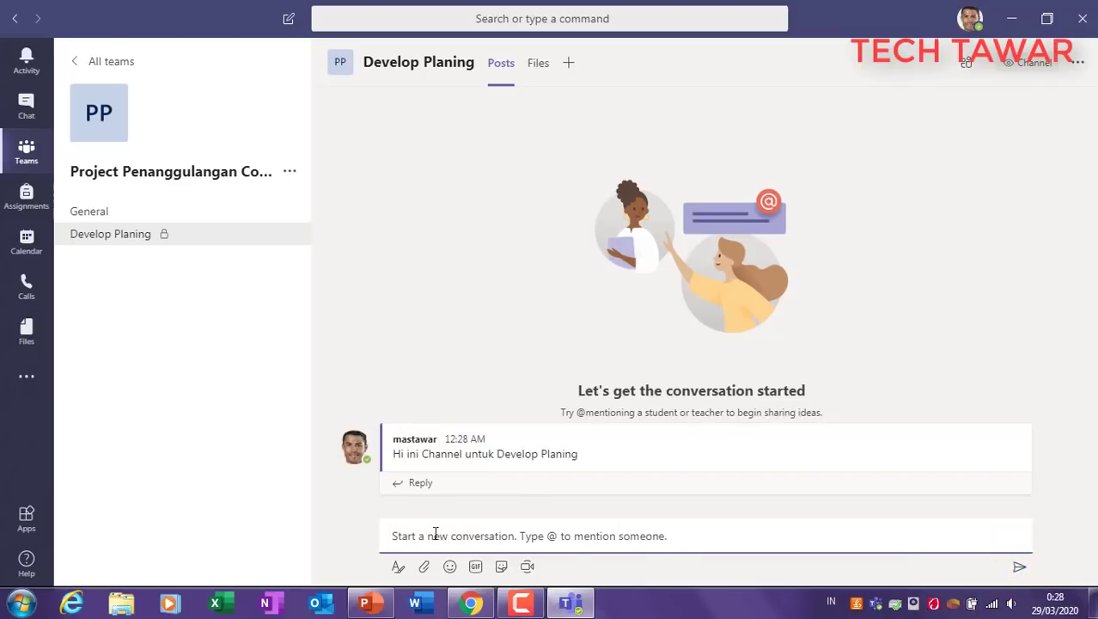
Step: Open and close the GIF picker, then go to the Assignments page
click(475, 566)
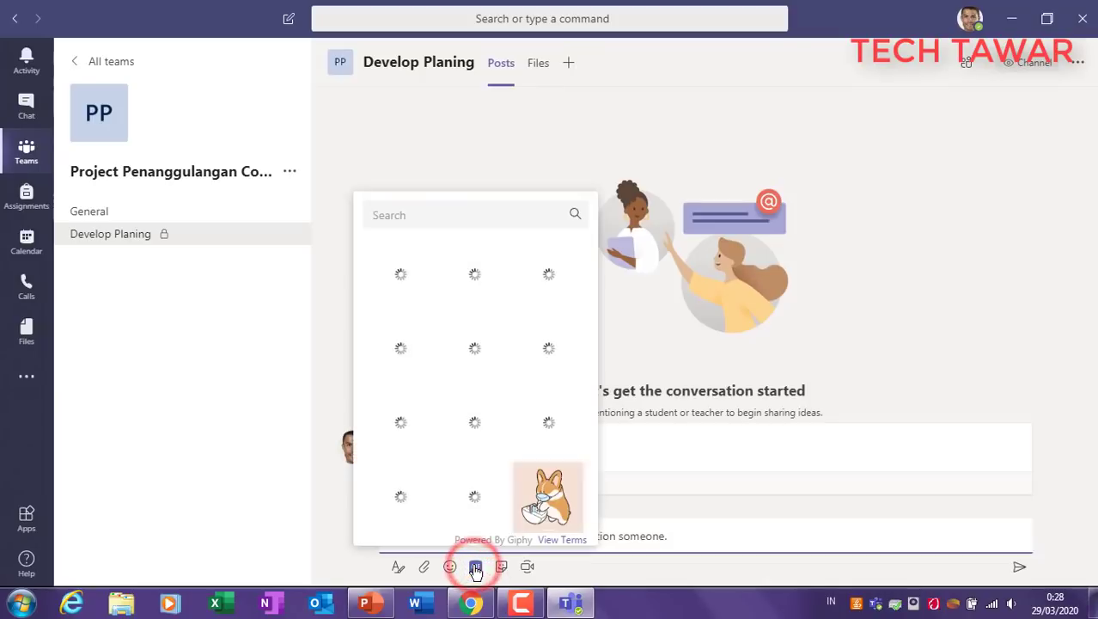
click(475, 566)
click(503, 532)
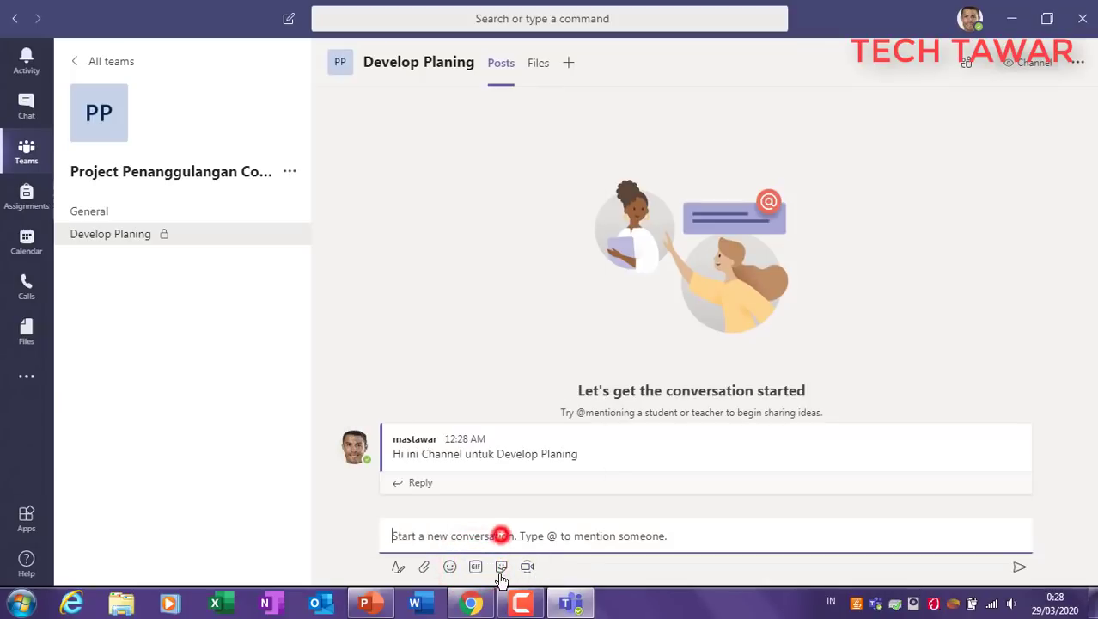
click(258, 445)
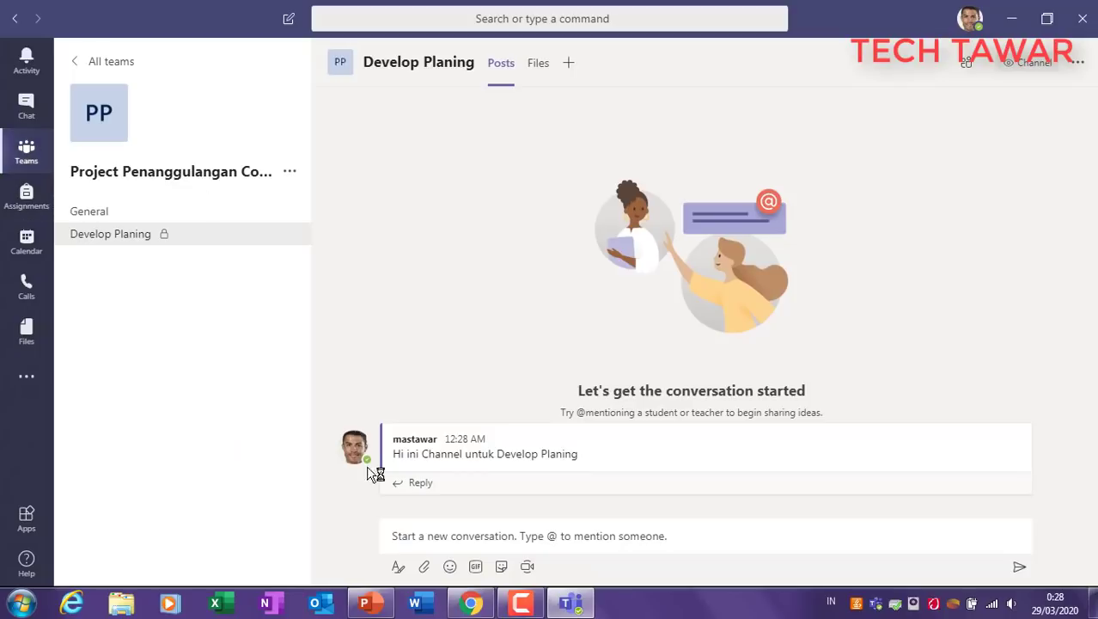
click(30, 197)
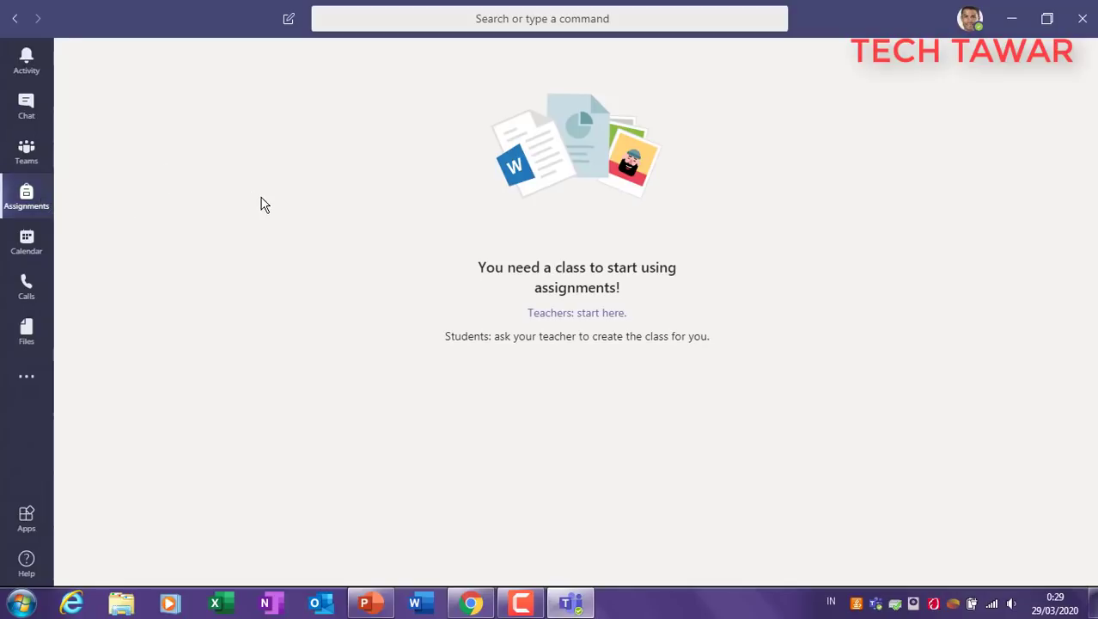
click(381, 605)
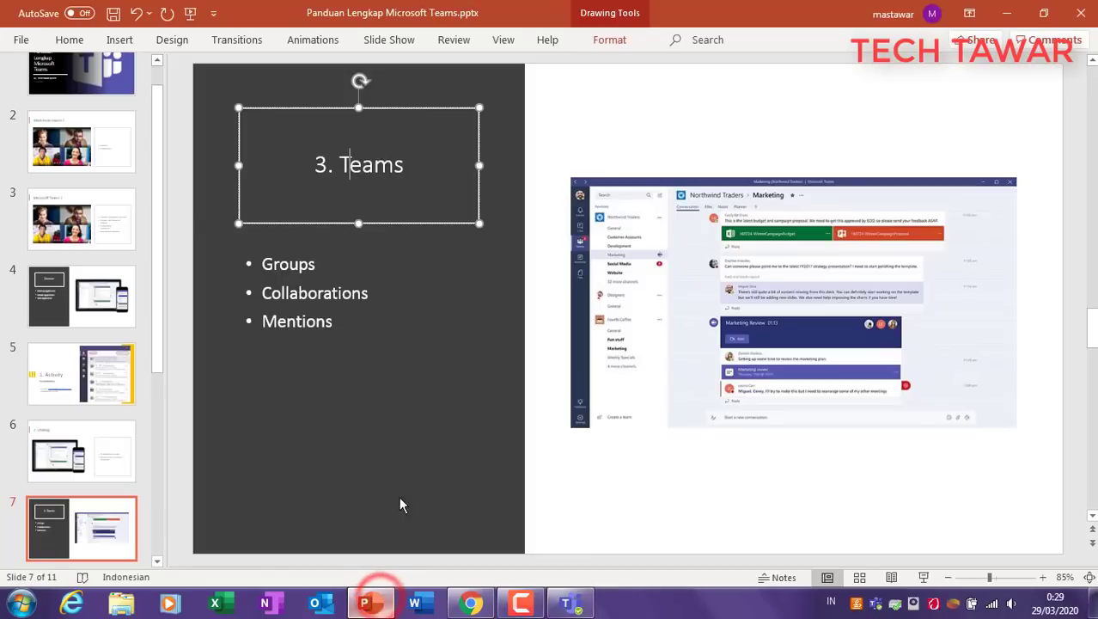
click(359, 419)
click(518, 325)
click(298, 263)
click(299, 292)
click(315, 324)
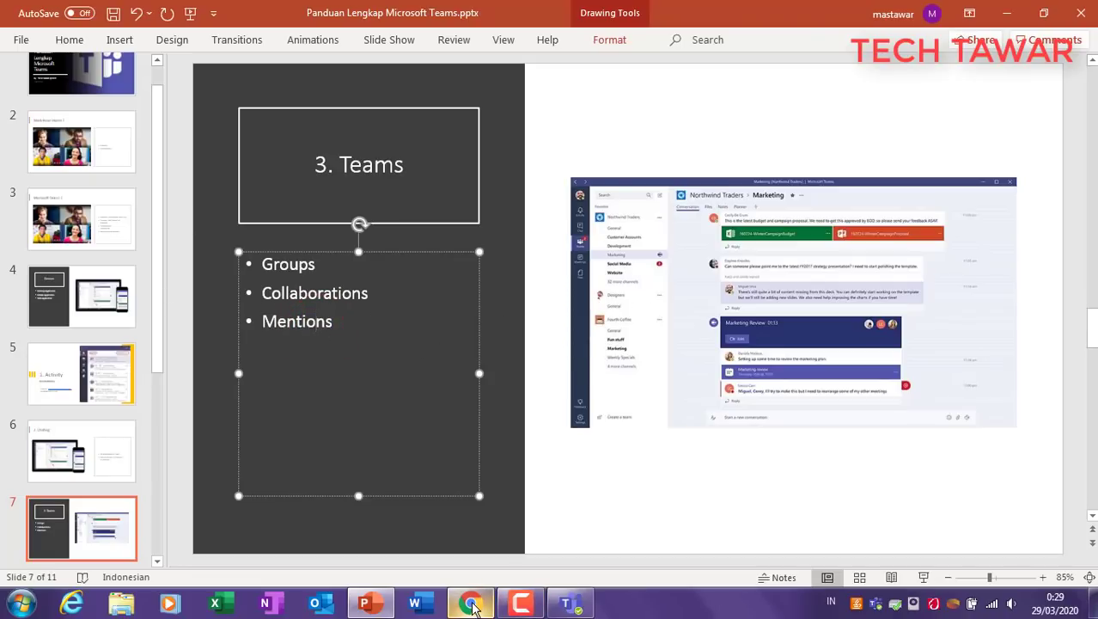
drag(268, 321, 342, 333)
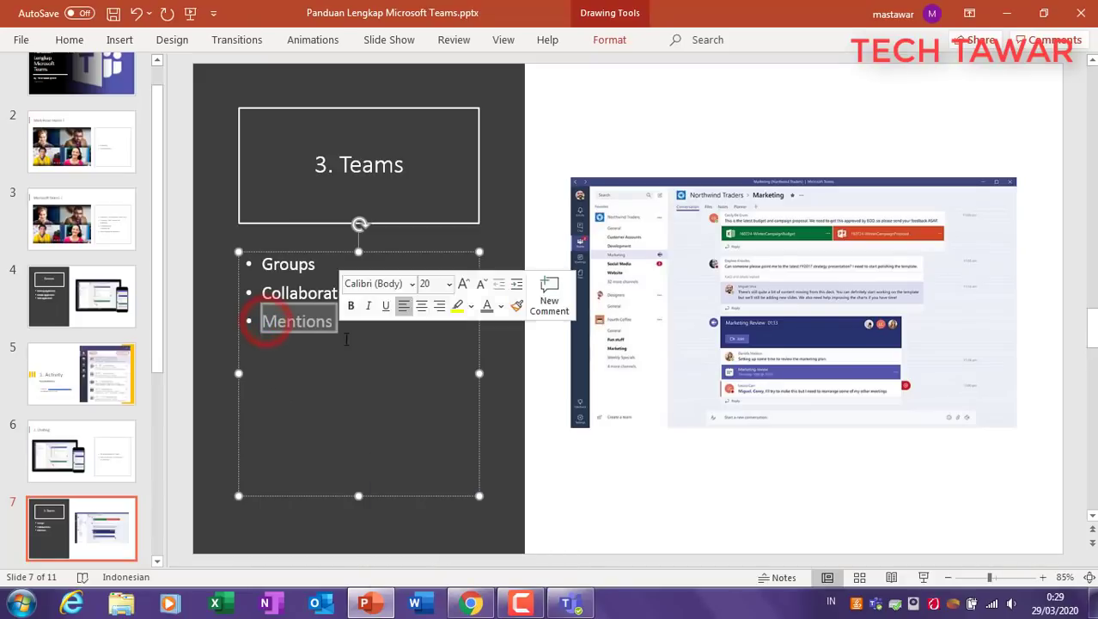
click(570, 604)
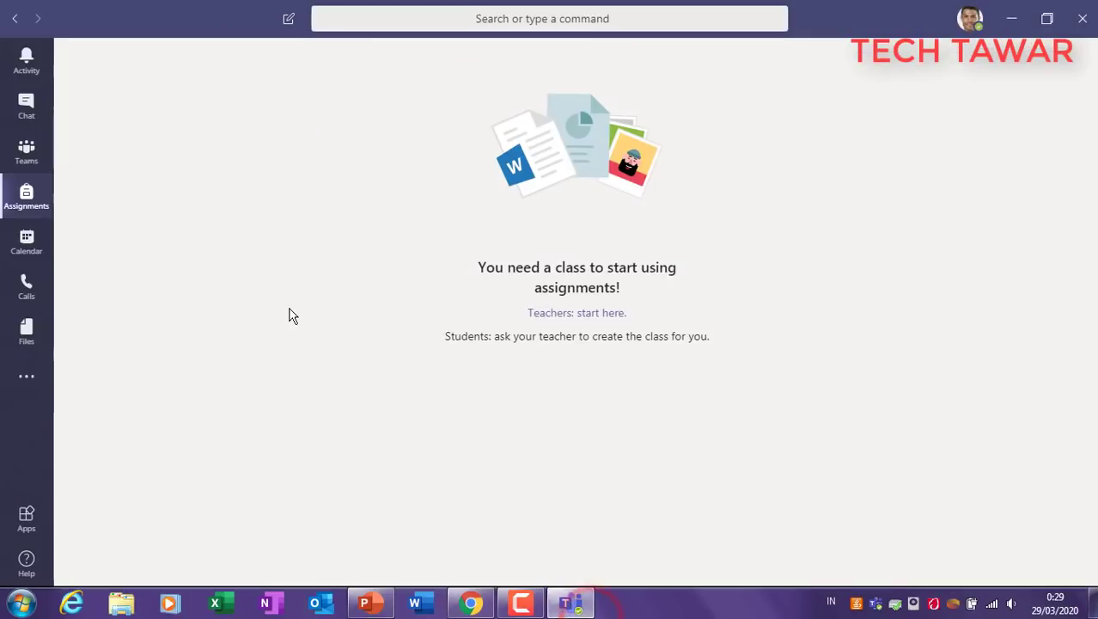
click(27, 148)
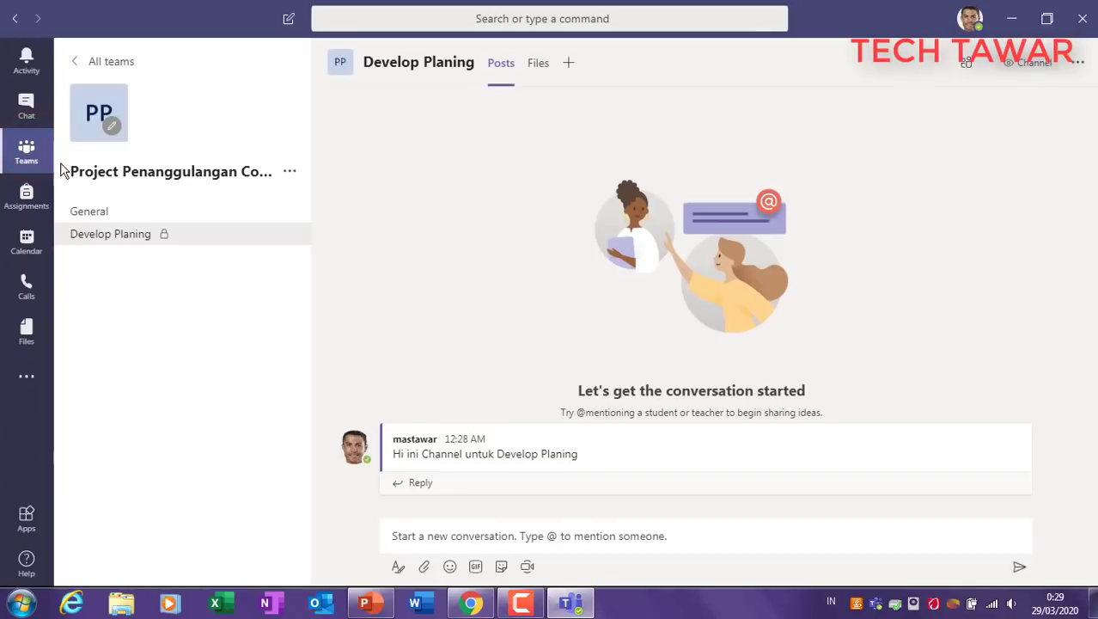
click(108, 212)
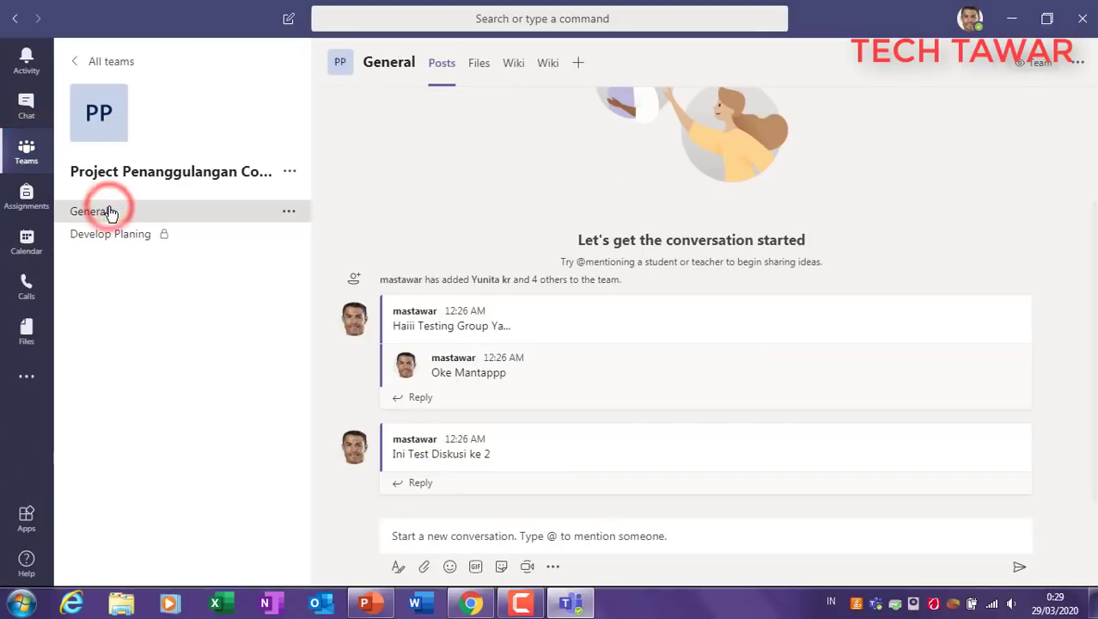
click(413, 397)
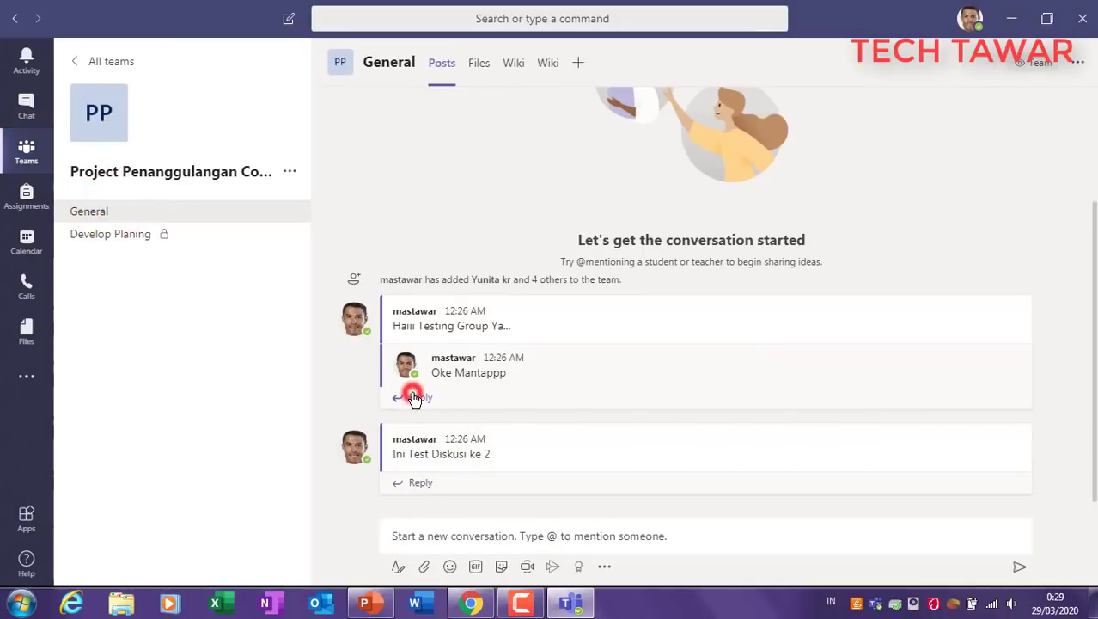
text(hi)
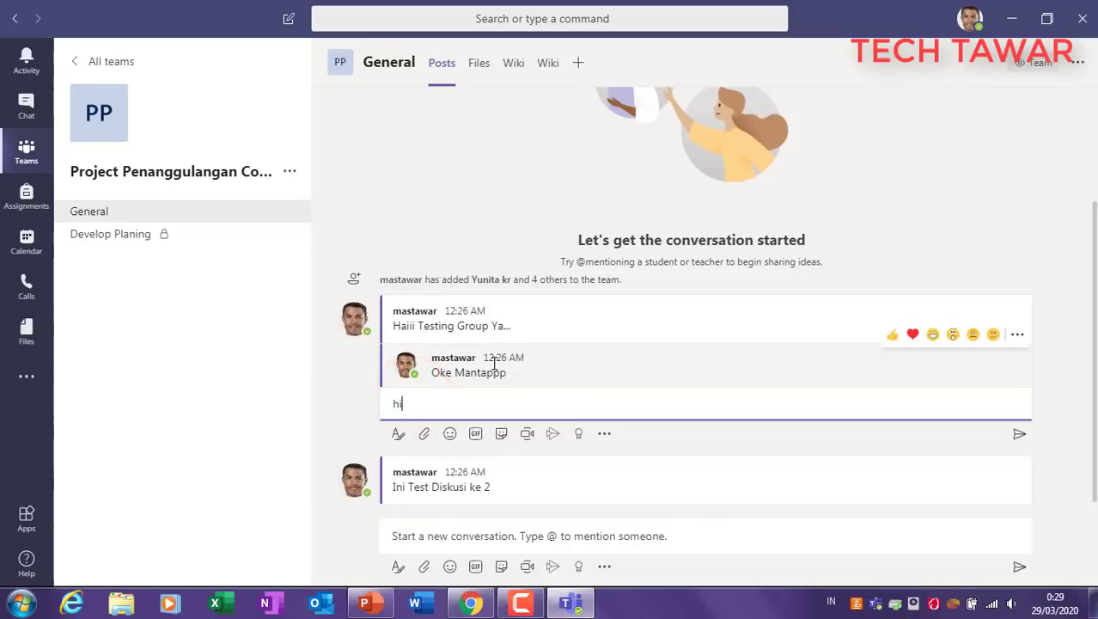
text( @and)
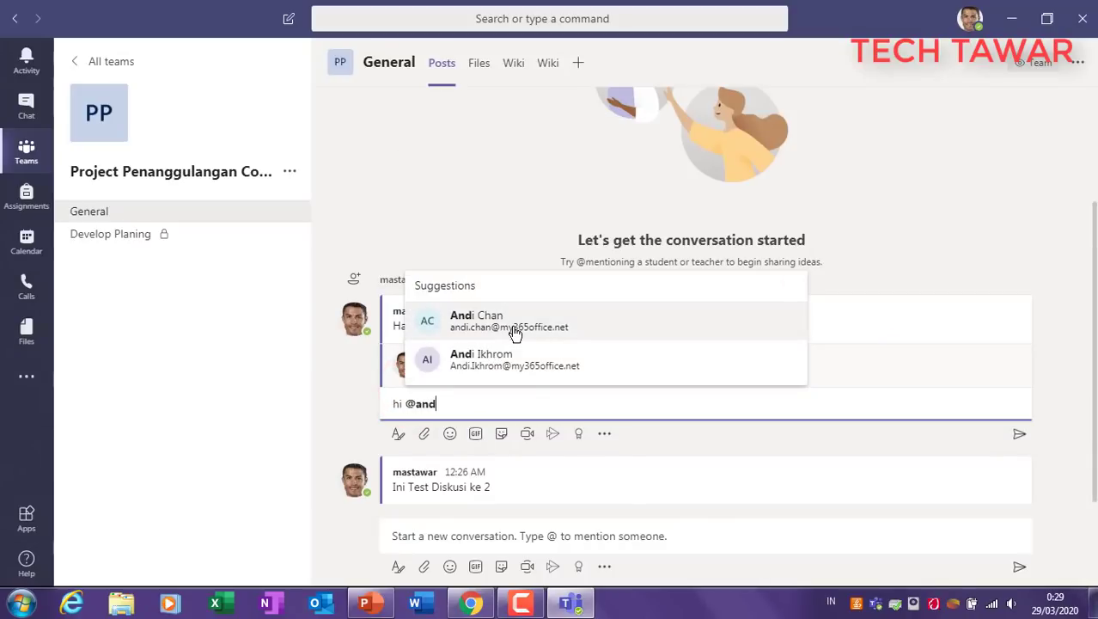
click(514, 332)
text(tolong dibantu yaa)
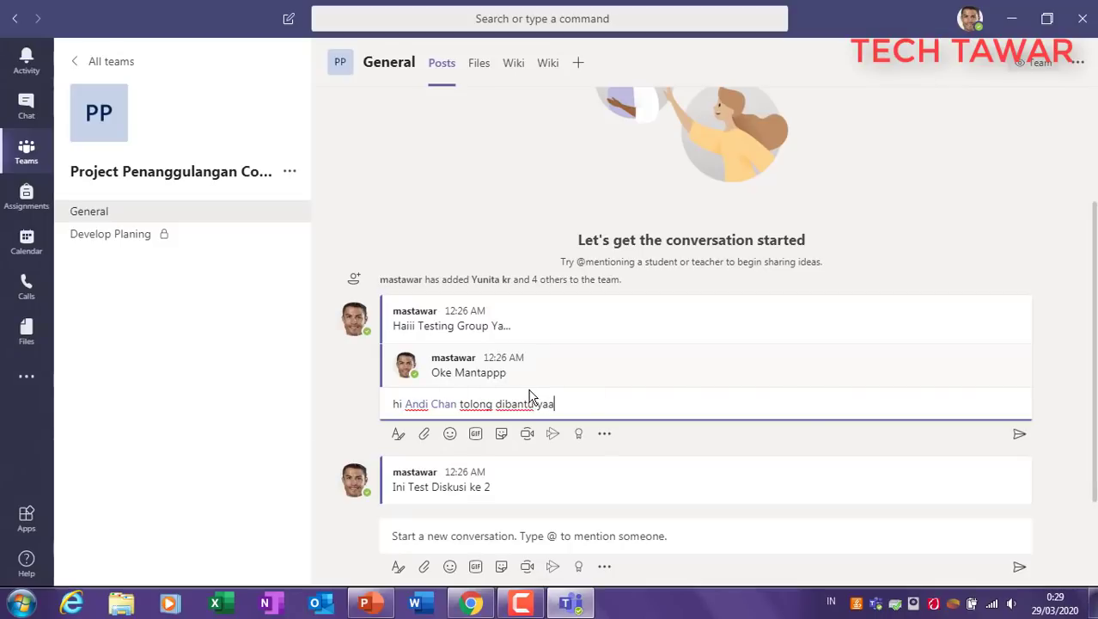
click(1019, 433)
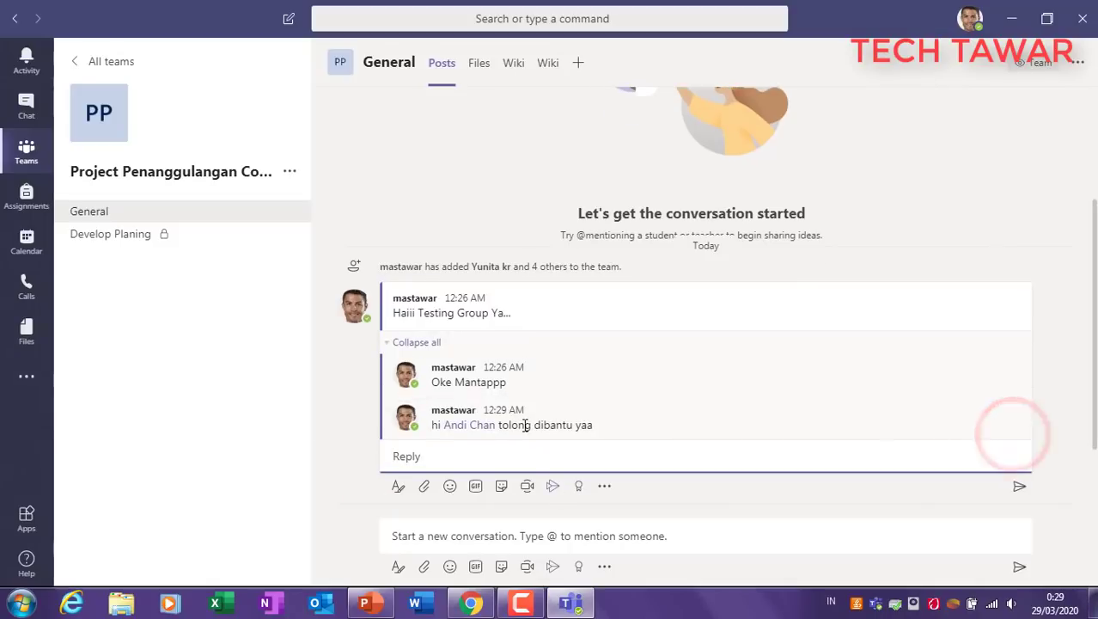
Step: Check the Activity feed, then reopen the Project Penanggulangan Covid-19 team
mouse_move(473, 434)
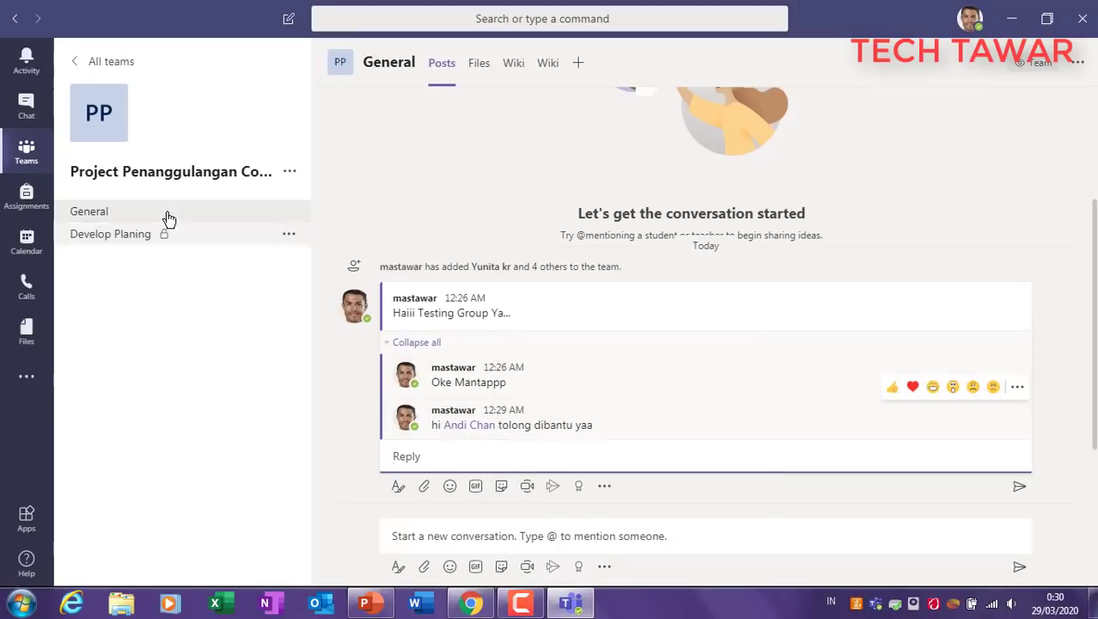
click(26, 65)
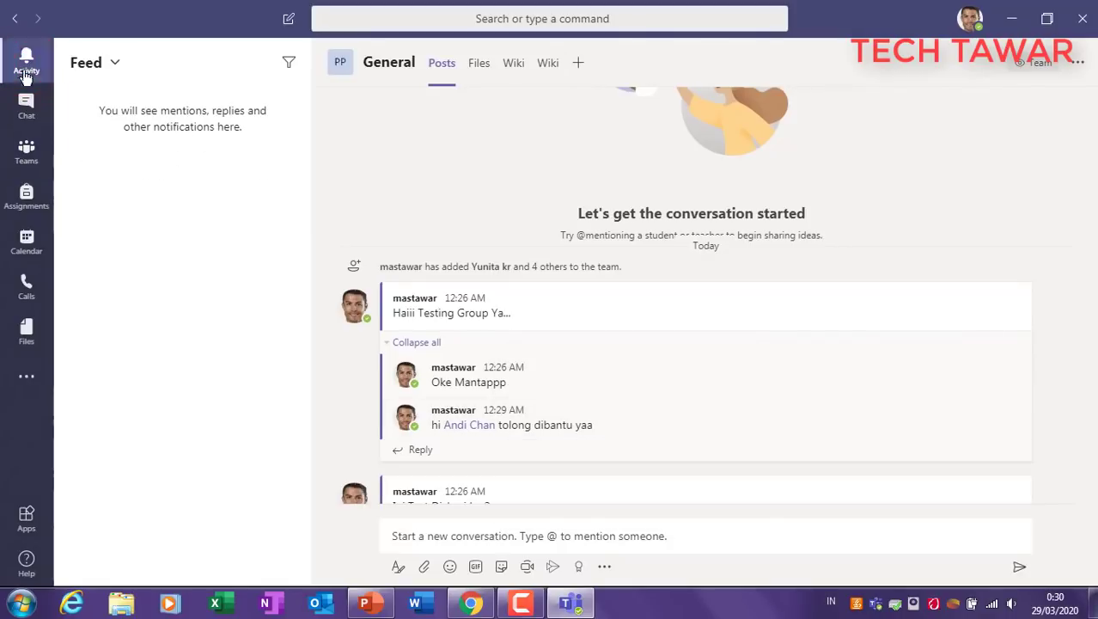
click(27, 155)
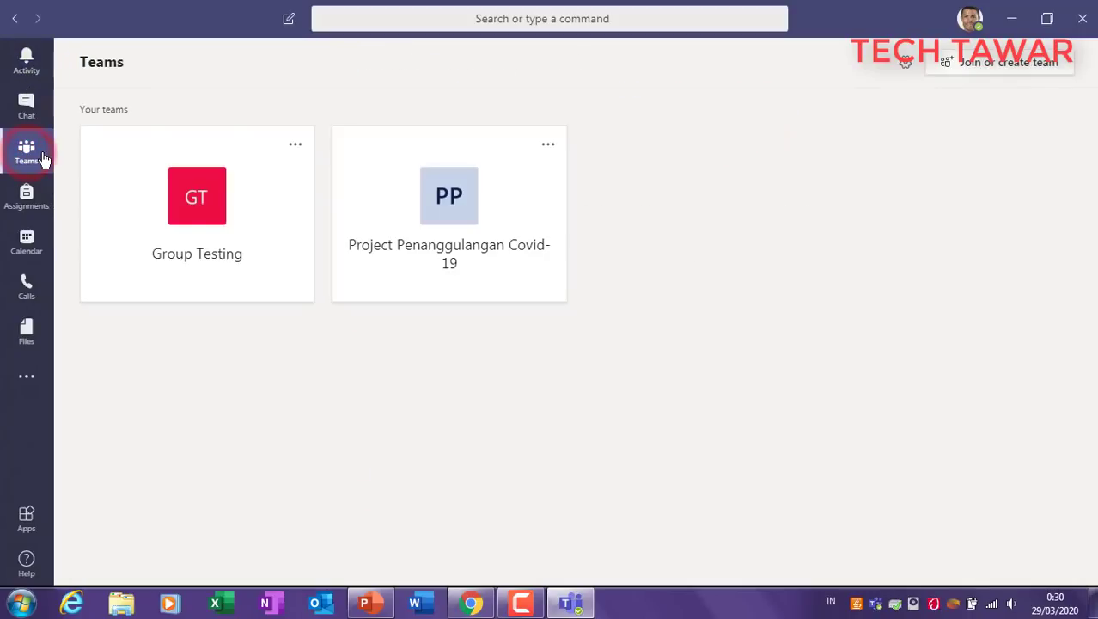
click(456, 227)
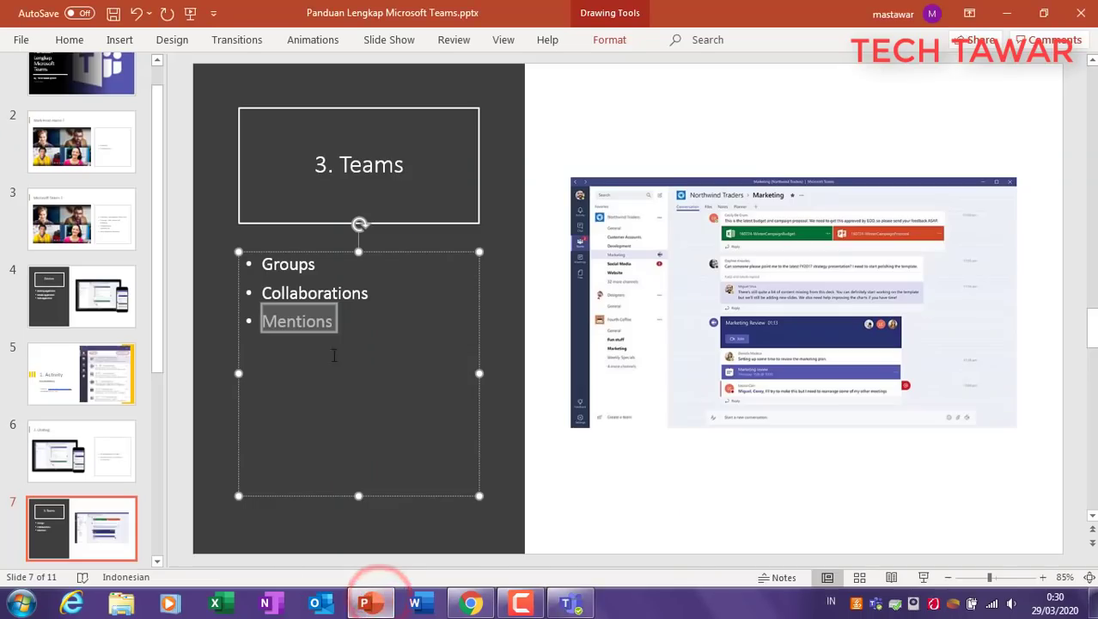
Step: Highlight 'Collaborations' on slide 7, then return to the Teams window
click(314, 294)
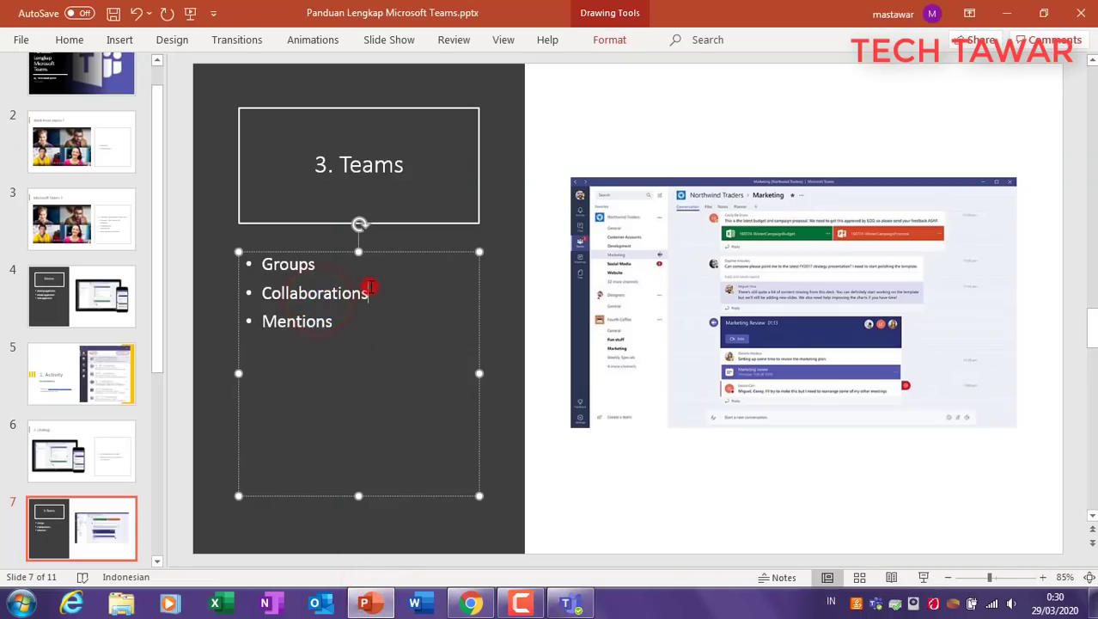
drag(371, 293, 262, 292)
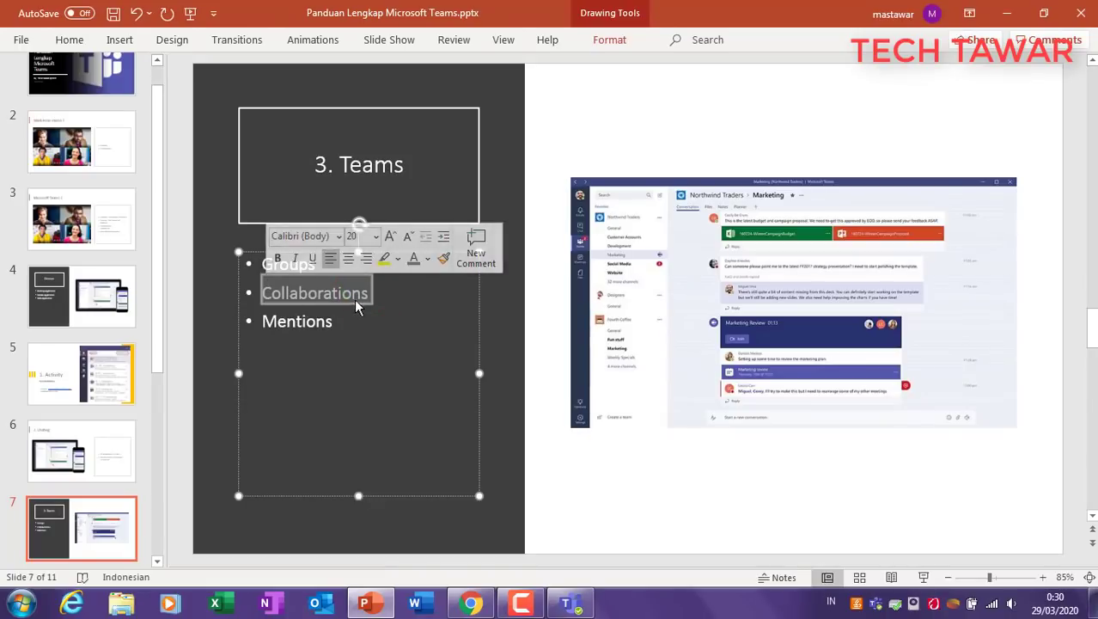
click(392, 313)
click(504, 367)
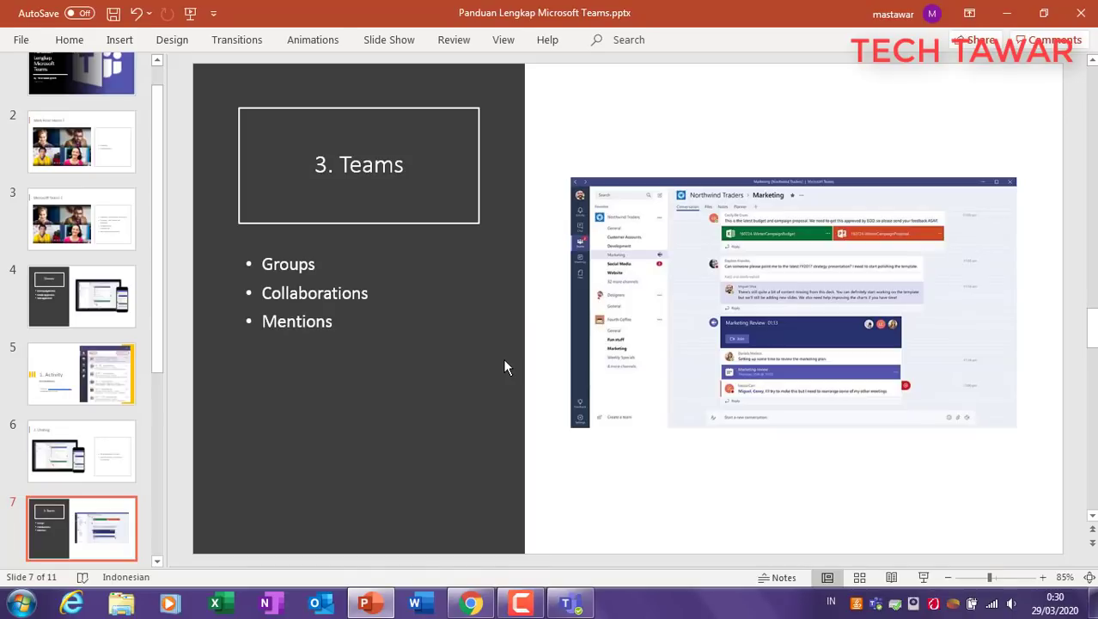
click(570, 603)
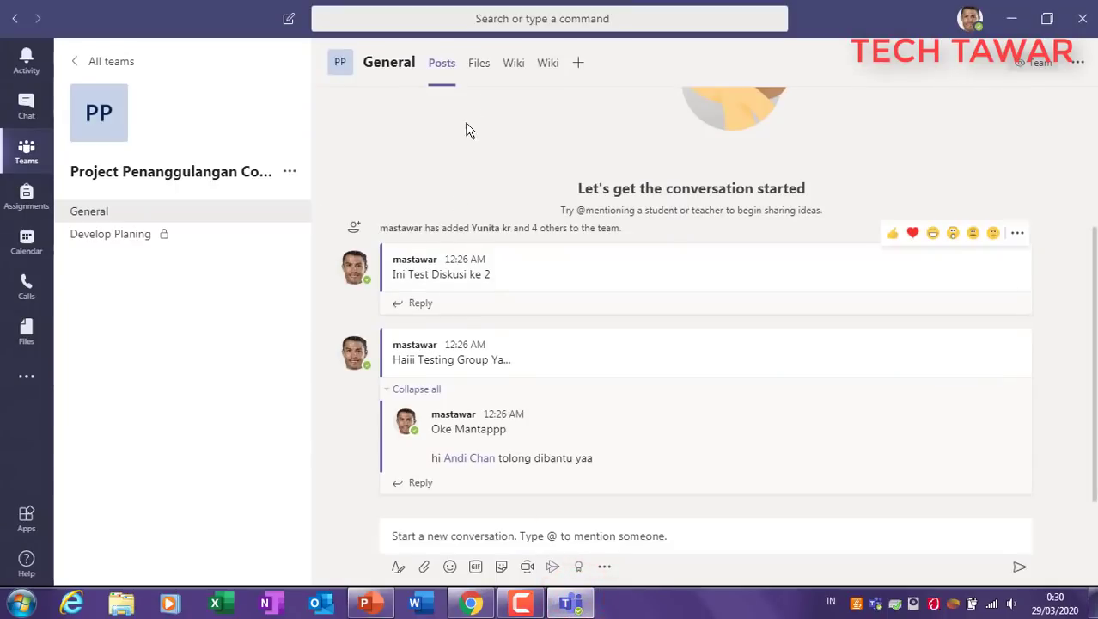
Step: Upload Panduan Lengkap Microsoft Teams.pptx to the General channel's Files, then bring up the Add a tab list
click(479, 70)
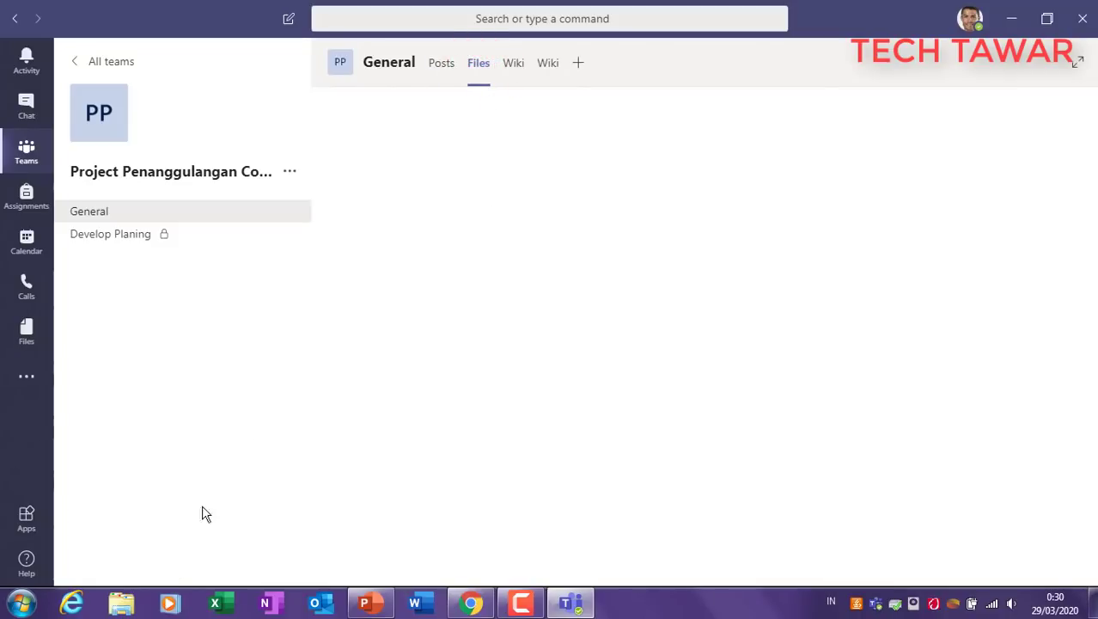
right_click(488, 128)
click(476, 310)
click(447, 106)
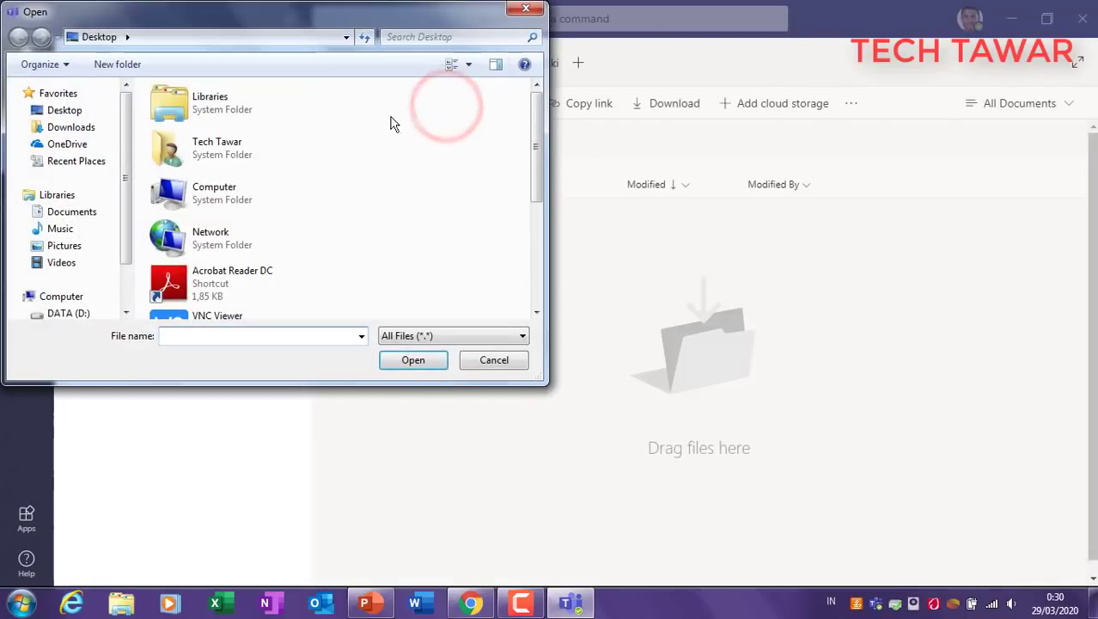
scroll(432, 146, down, 3)
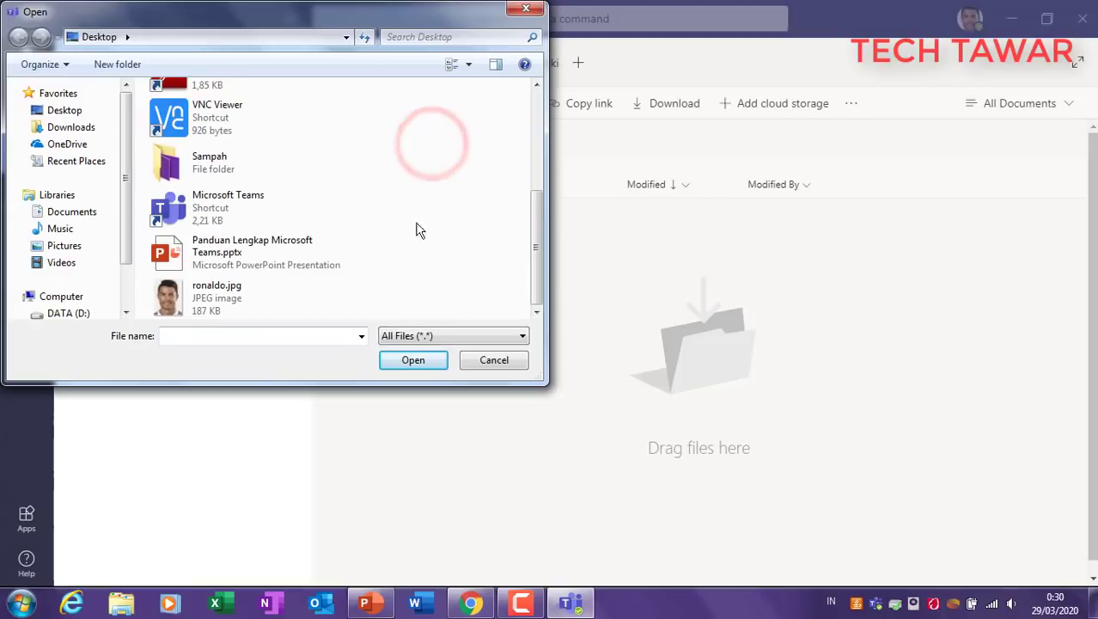
click(283, 262)
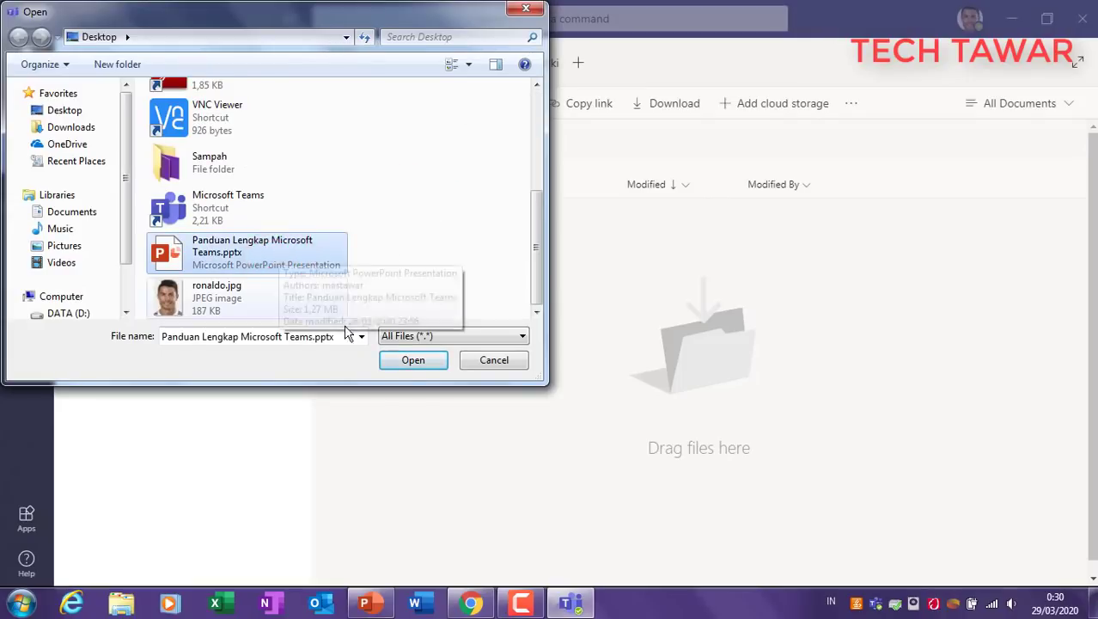
click(412, 361)
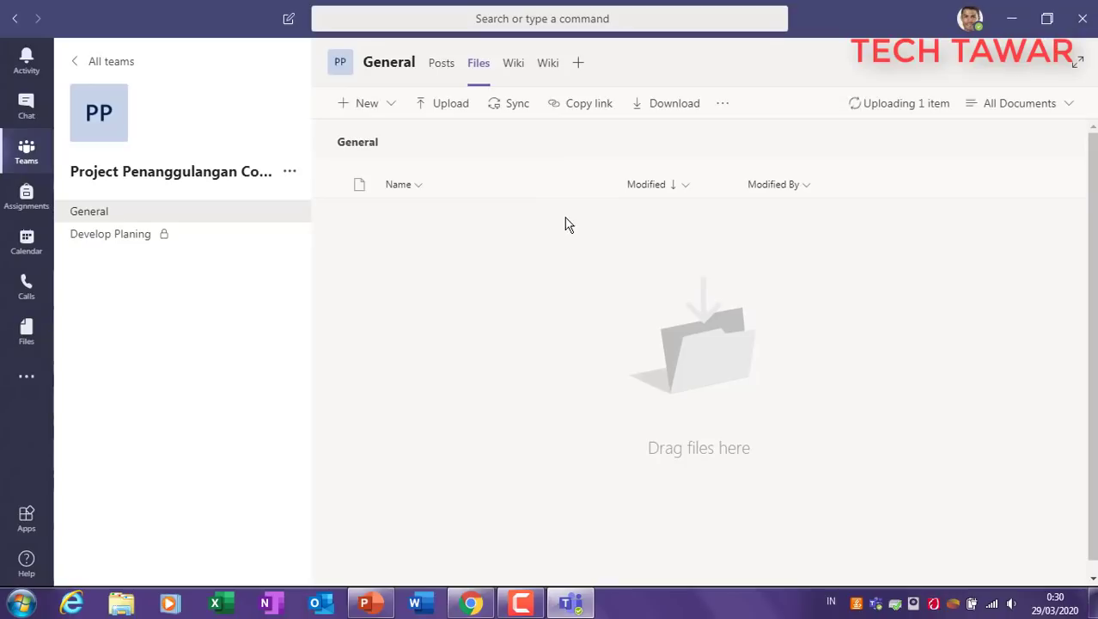
click(865, 103)
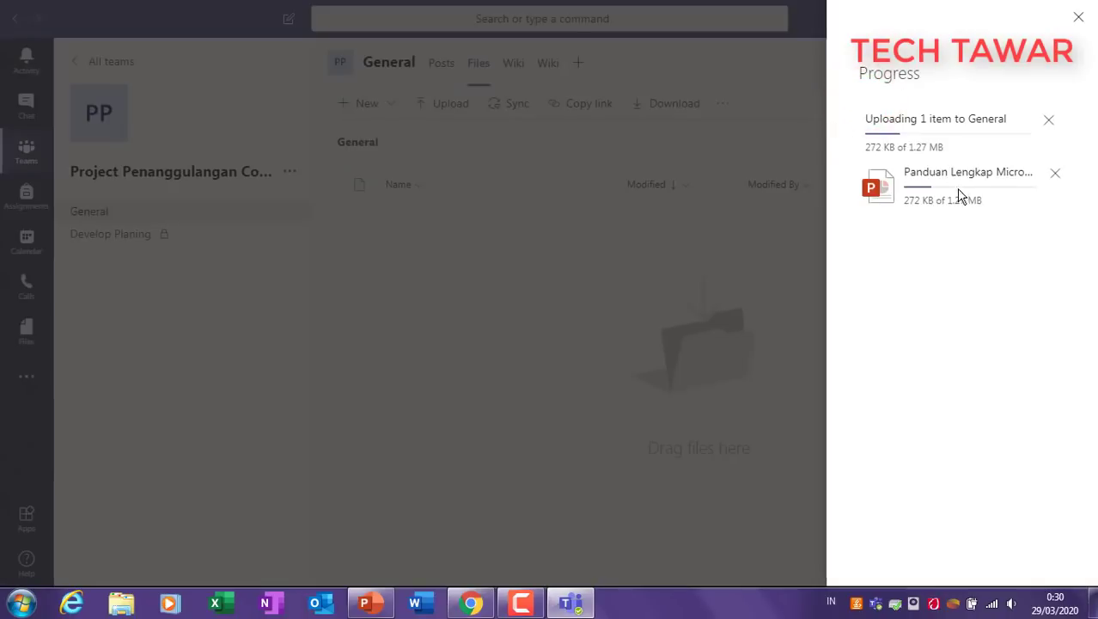
click(520, 316)
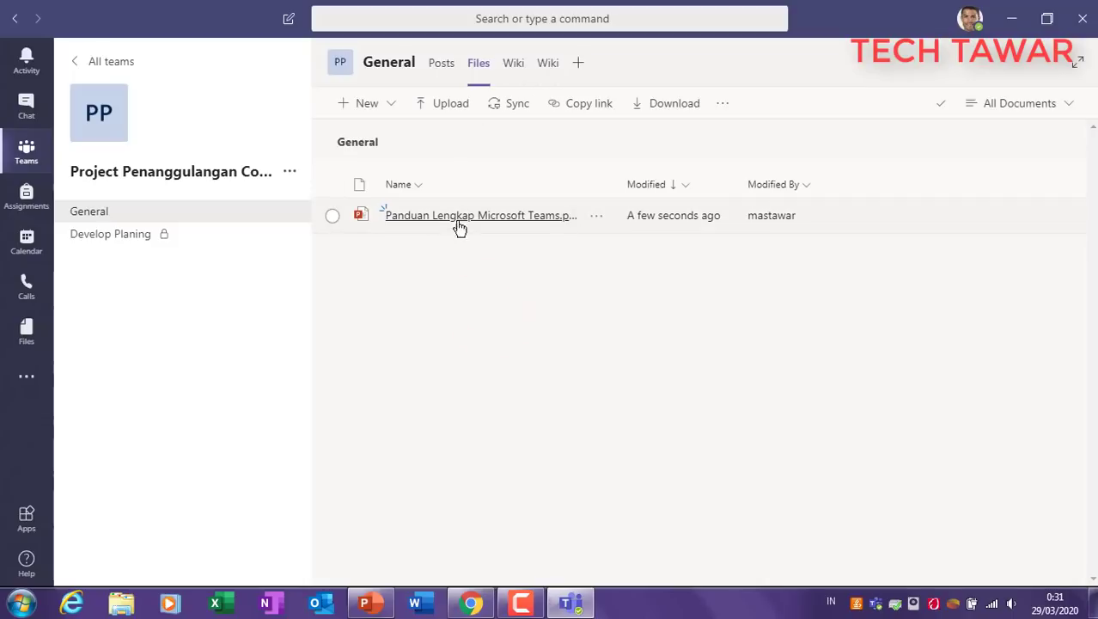
click(579, 67)
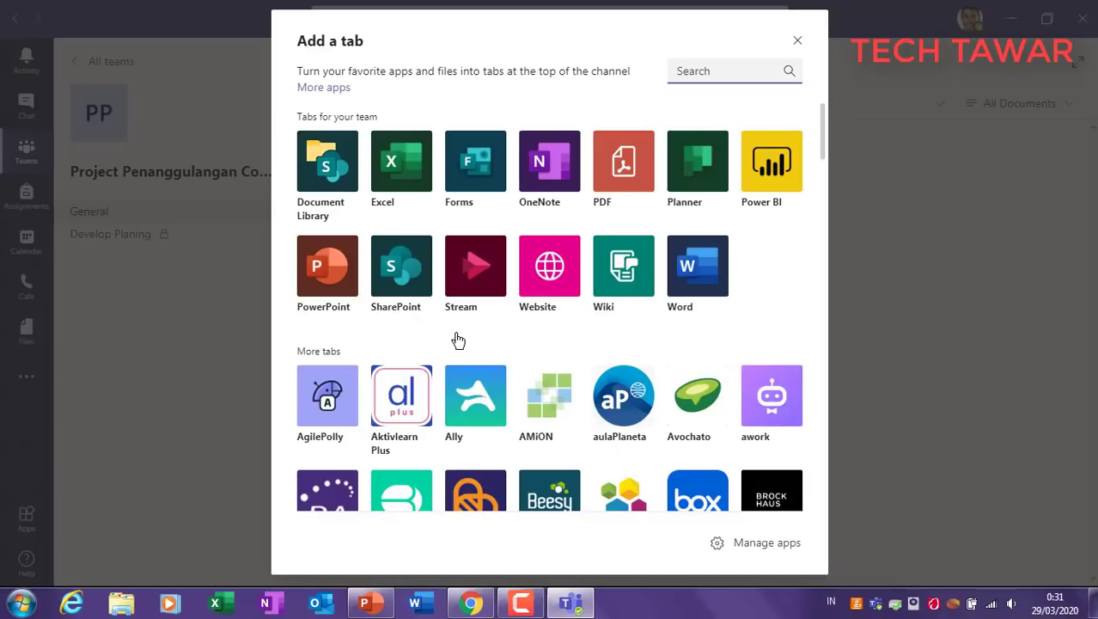
click(704, 270)
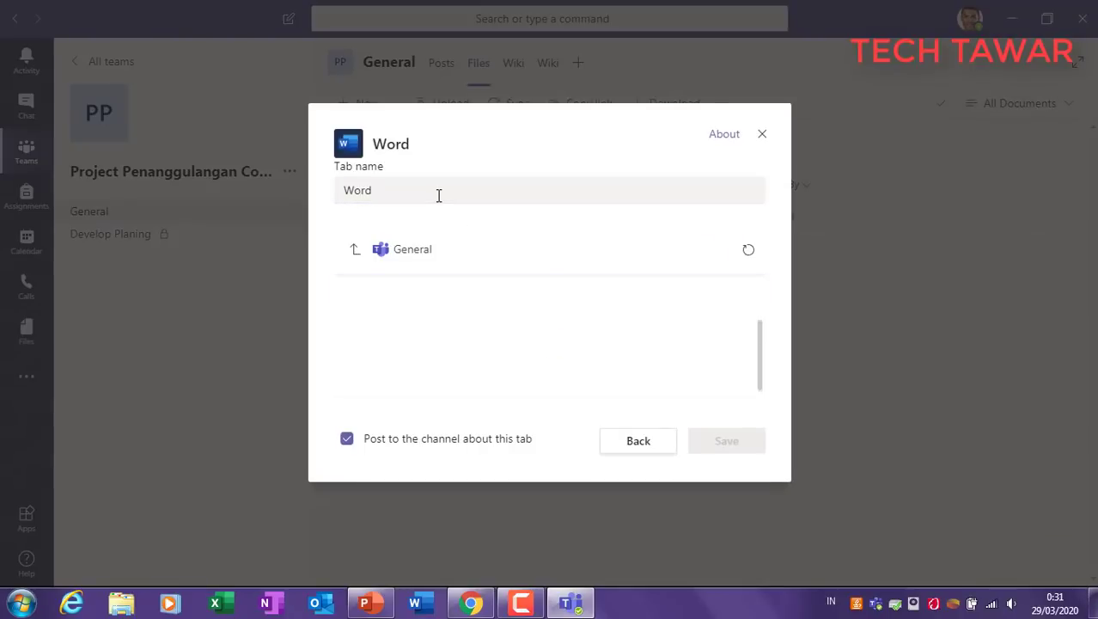
click(395, 193)
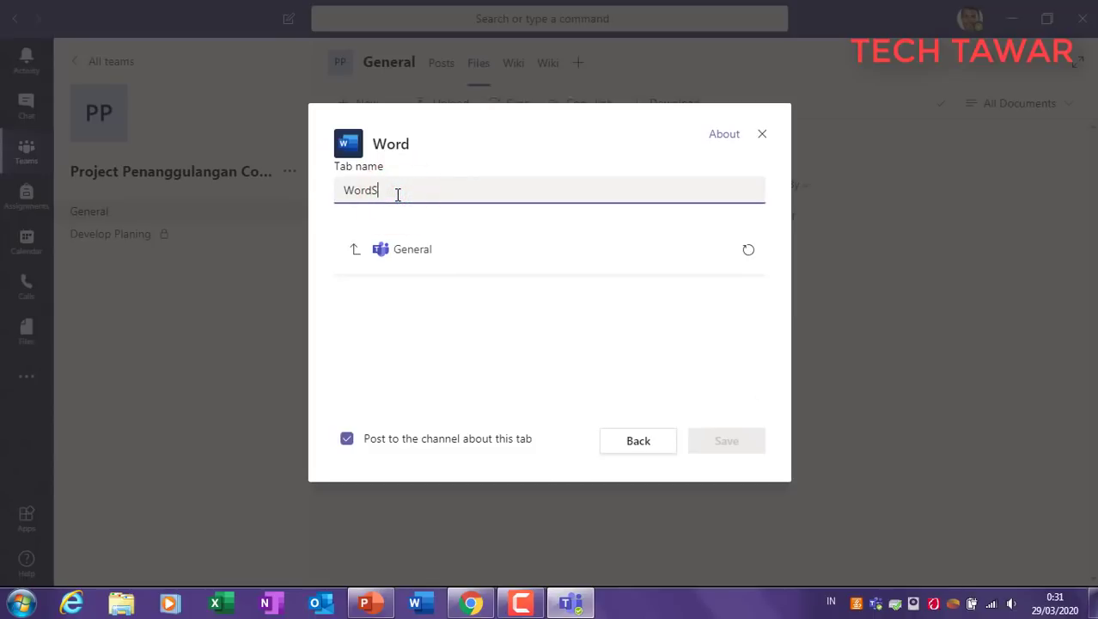
text(Surat Penuga)
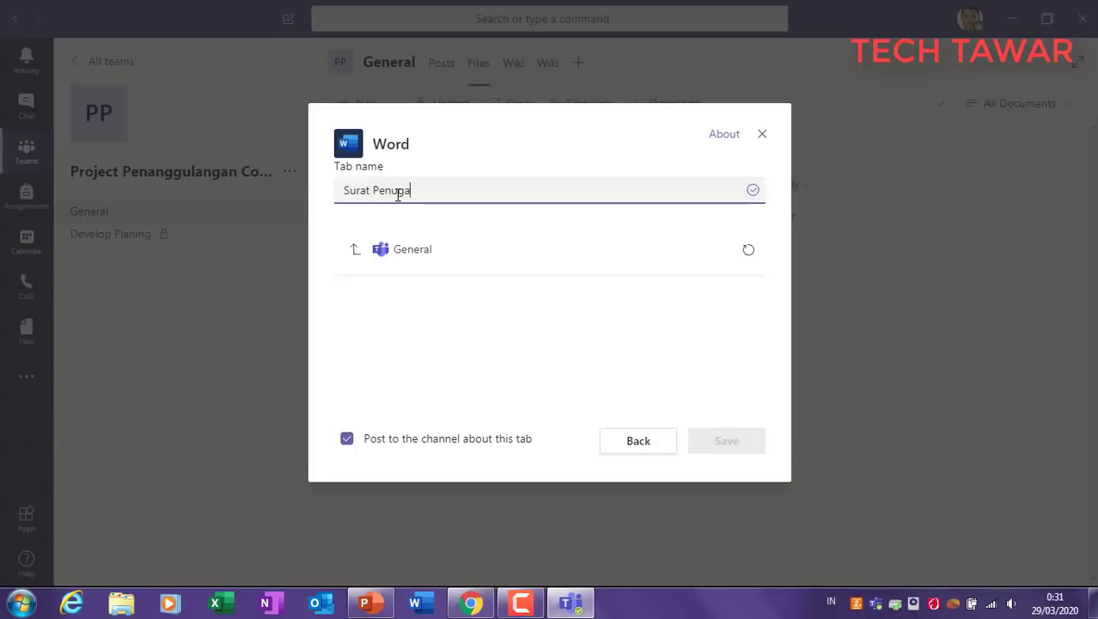
text(san)
click(510, 317)
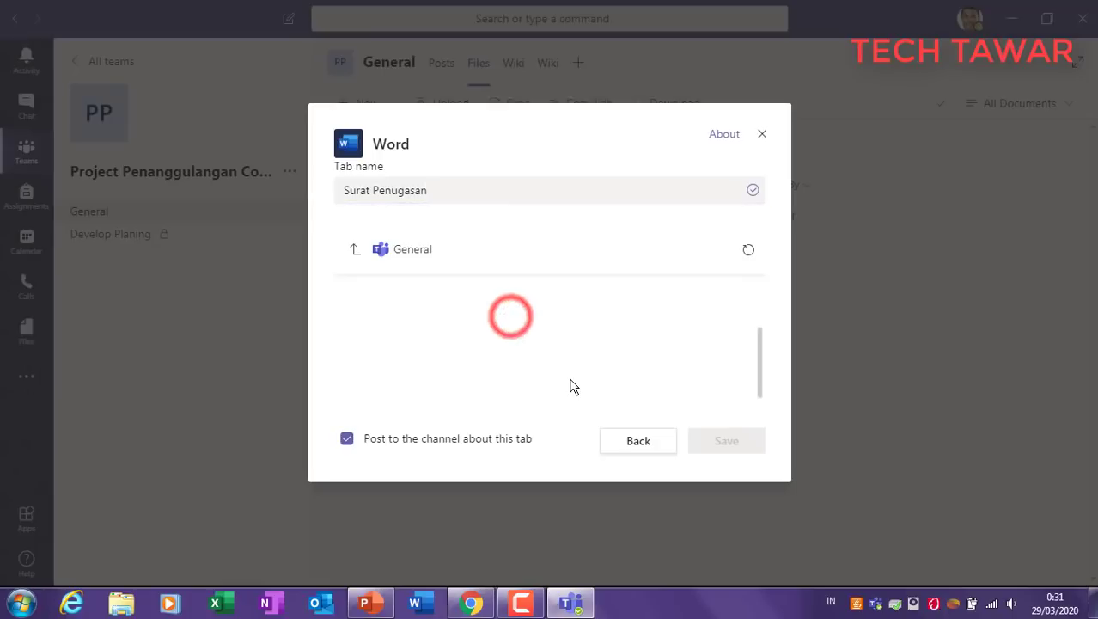
click(419, 249)
click(384, 190)
click(753, 190)
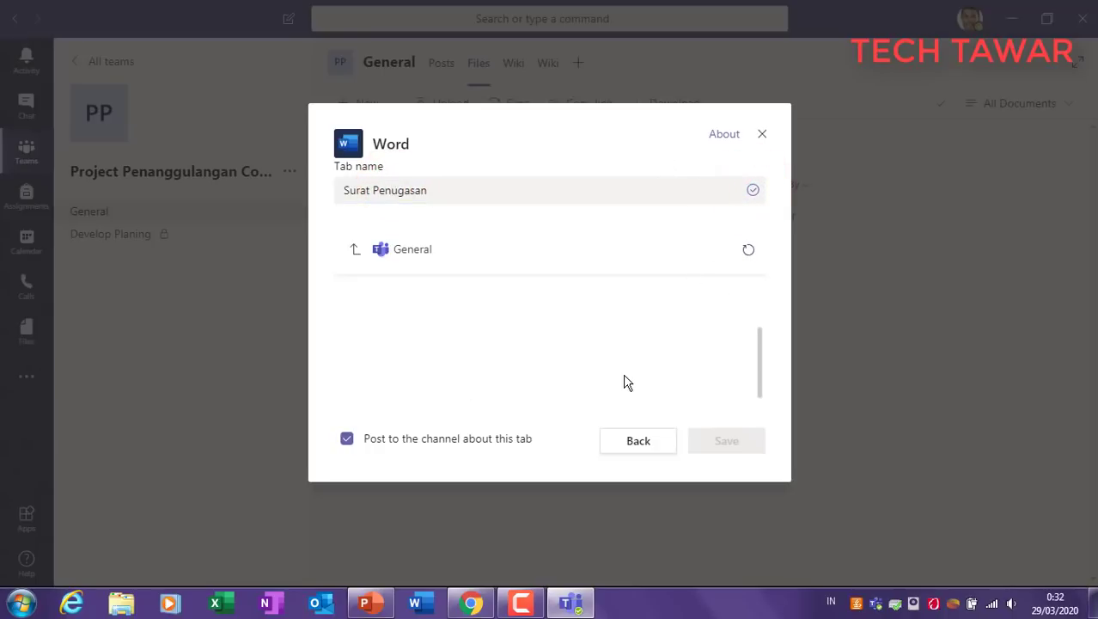
click(760, 362)
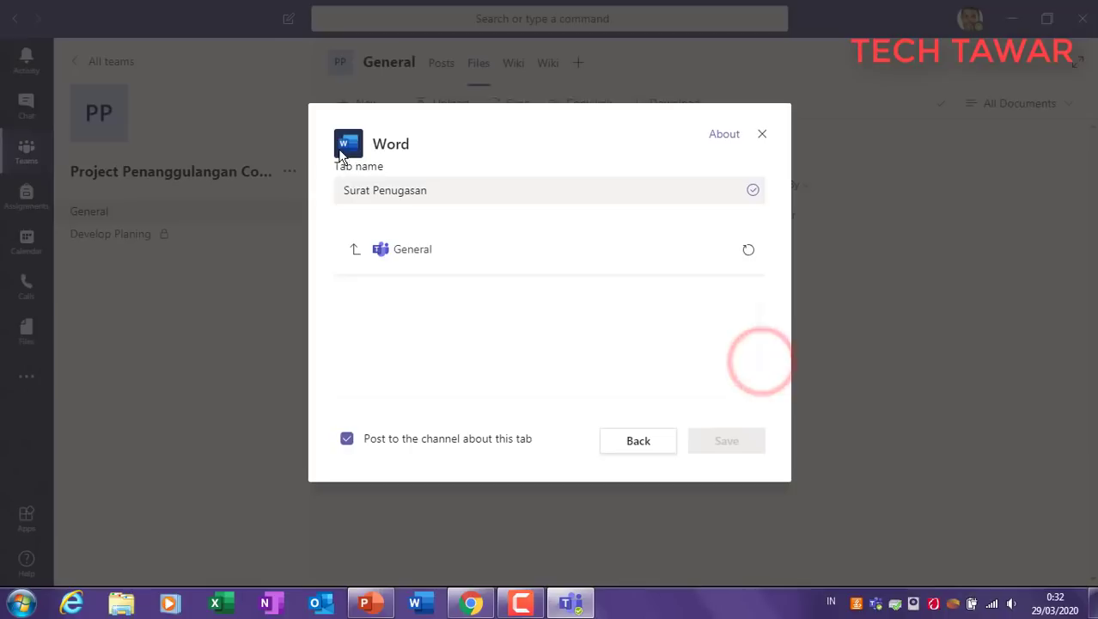
click(388, 184)
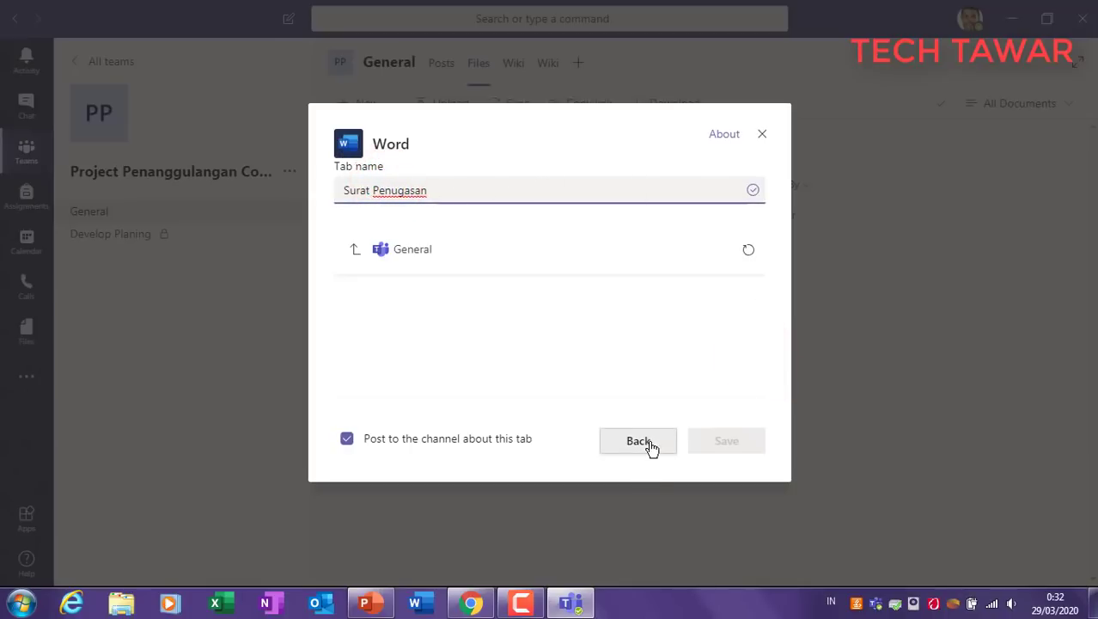
click(439, 186)
click(348, 144)
double_click(387, 252)
click(588, 258)
click(744, 249)
click(406, 252)
click(353, 252)
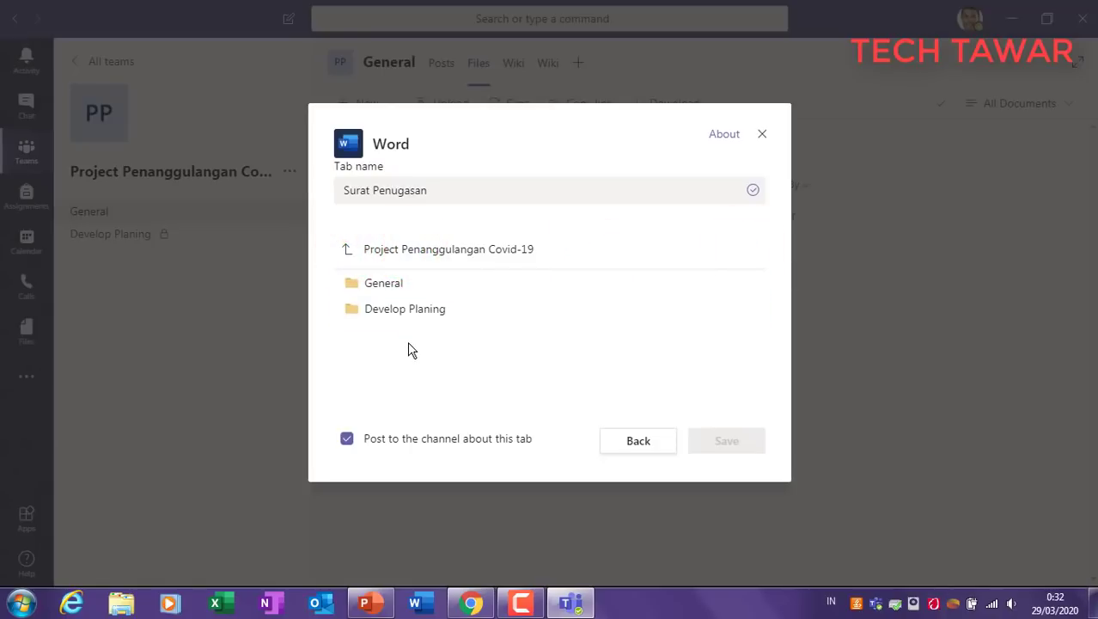
click(384, 283)
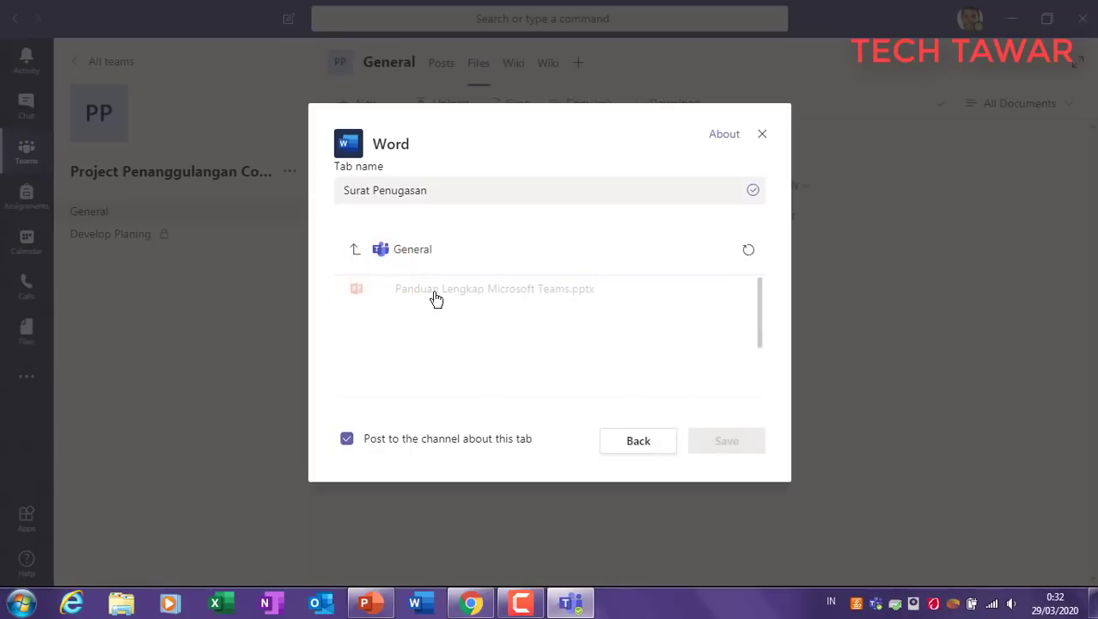
click(357, 251)
click(382, 285)
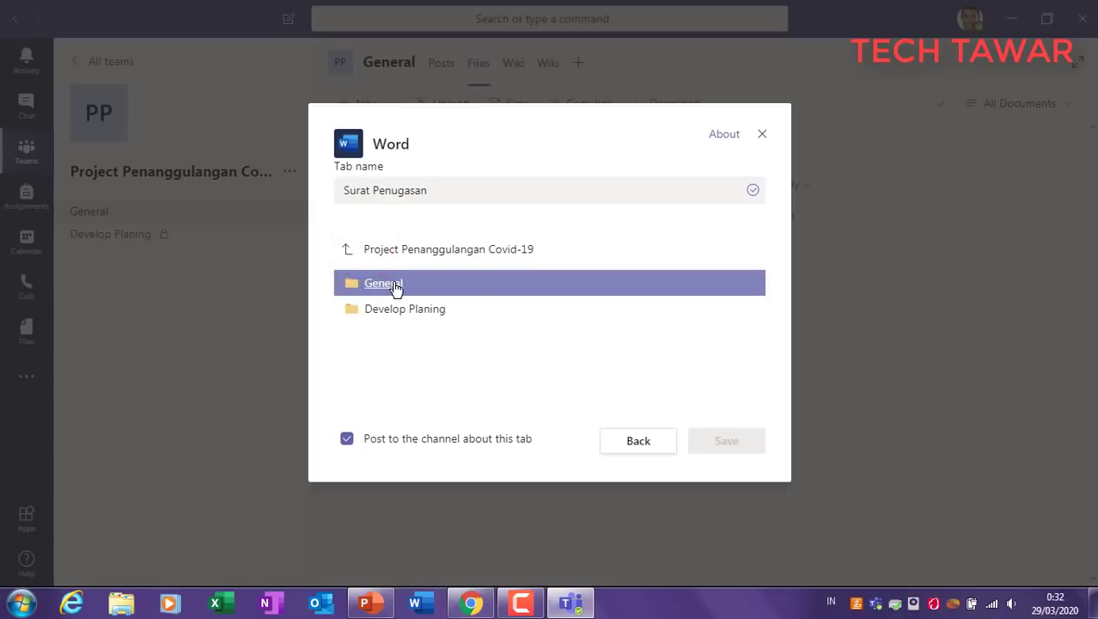
click(384, 286)
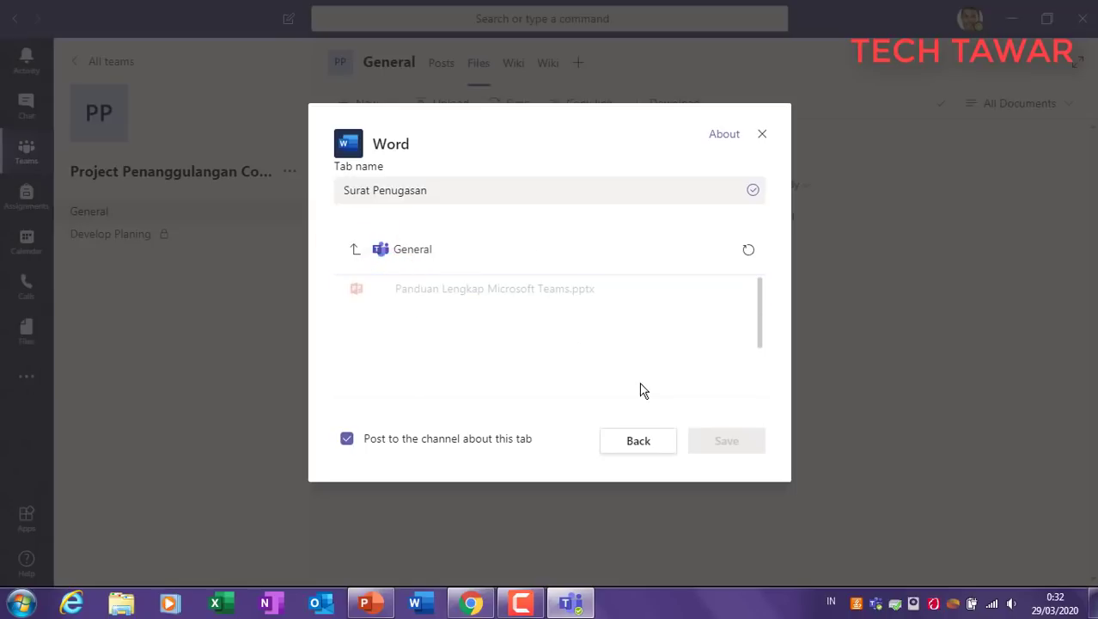
click(760, 316)
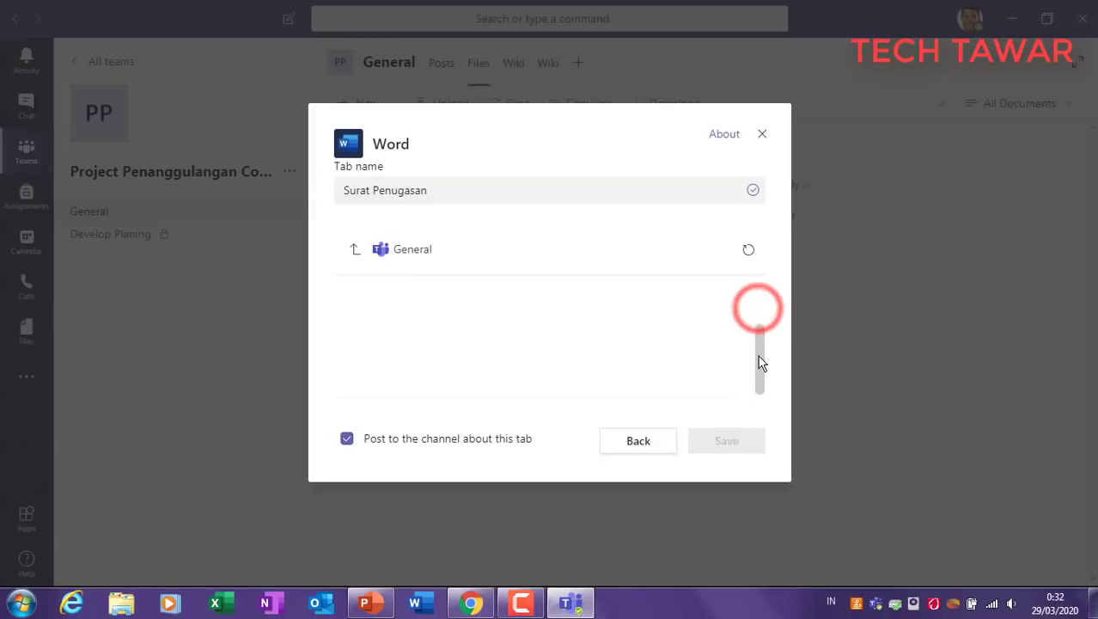
click(753, 190)
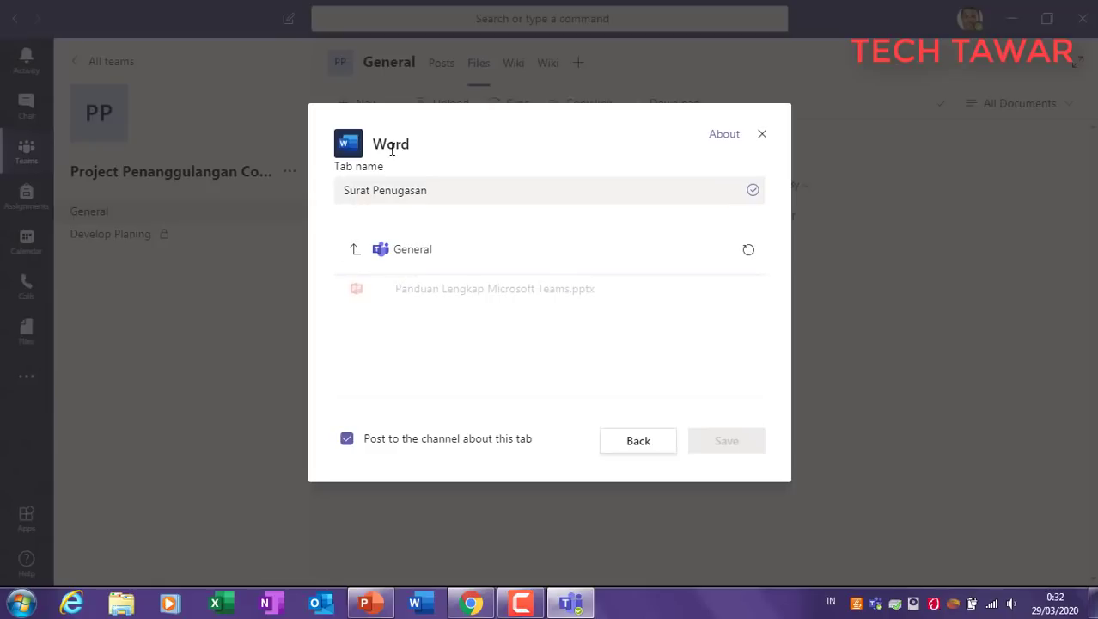
click(347, 249)
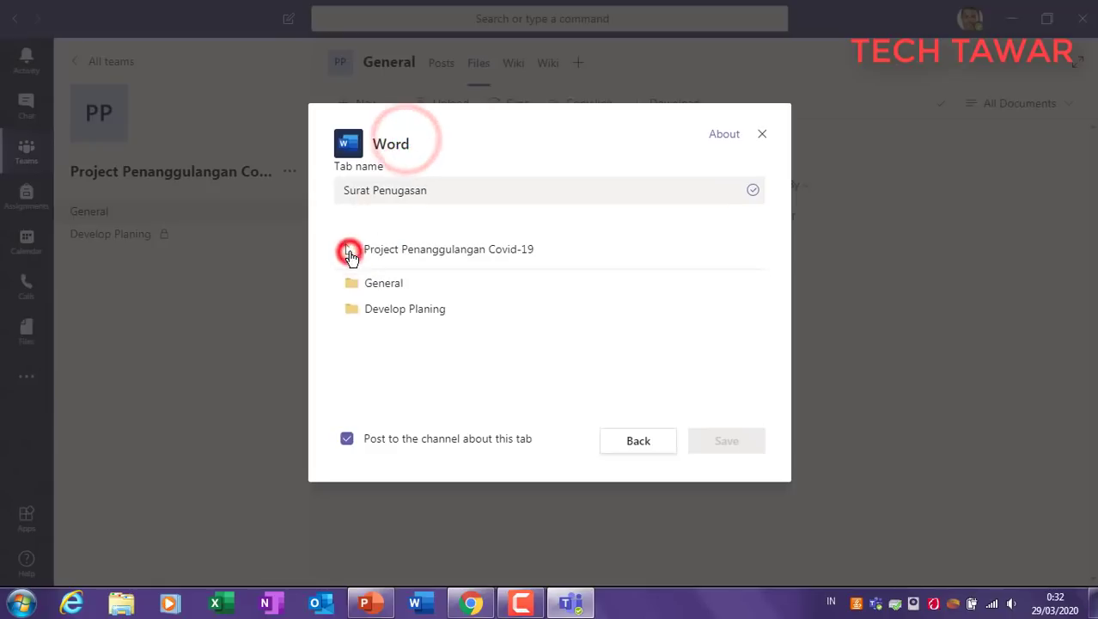
click(388, 287)
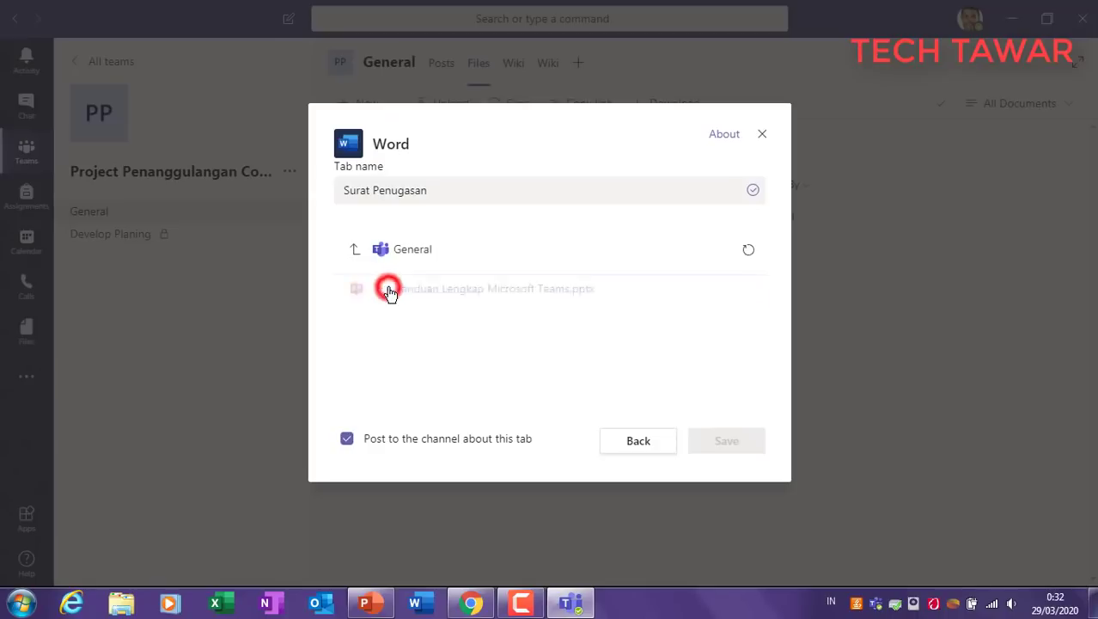
click(509, 291)
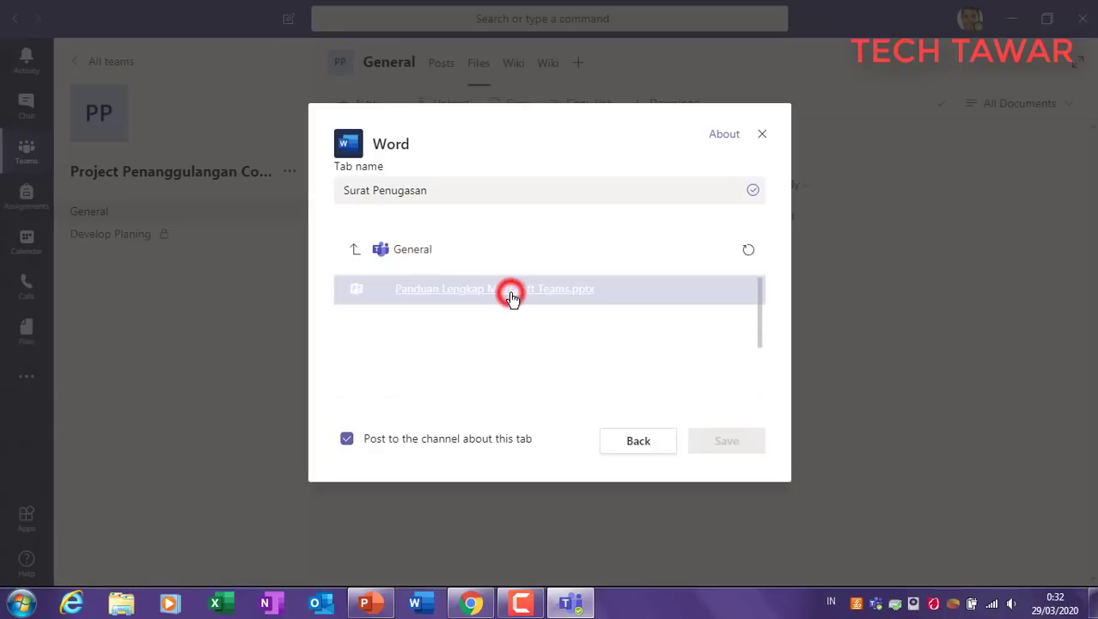
click(738, 440)
click(761, 133)
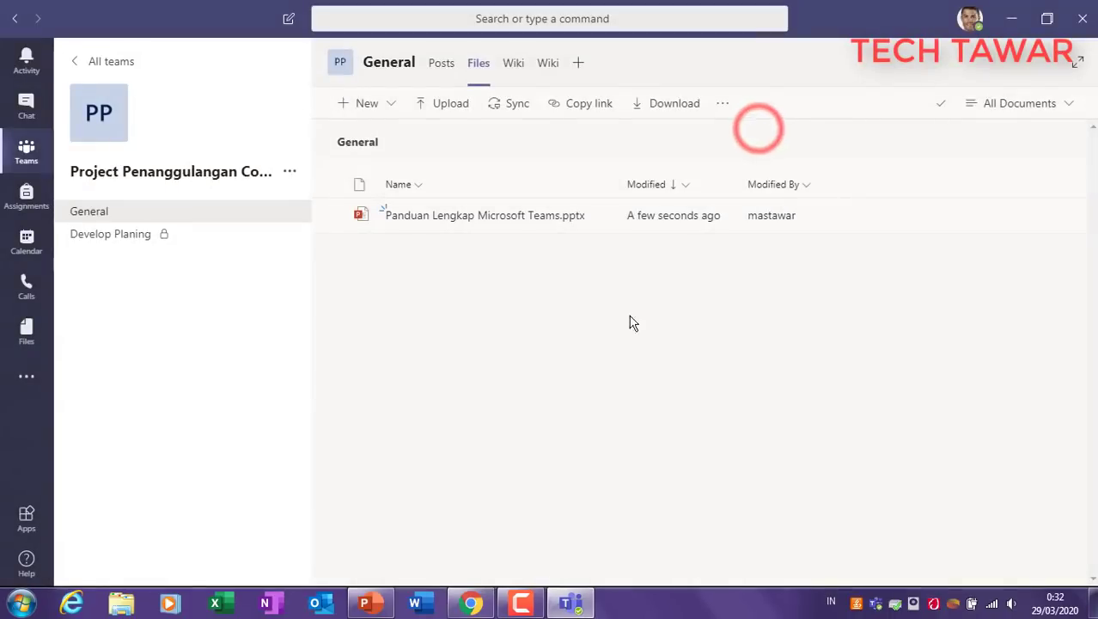
click(579, 63)
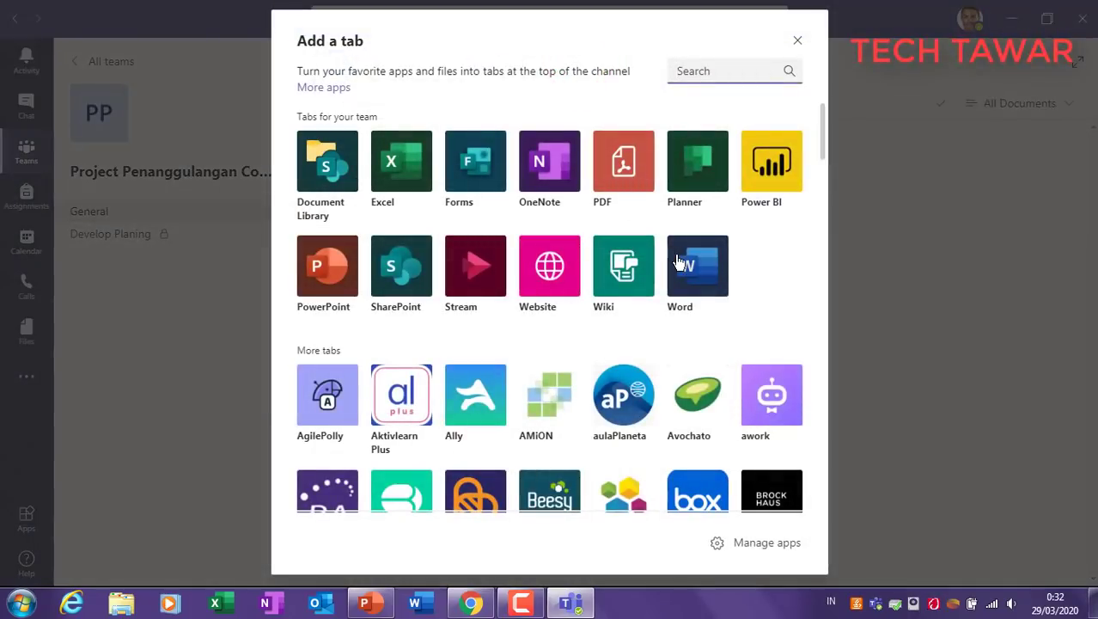
click(683, 258)
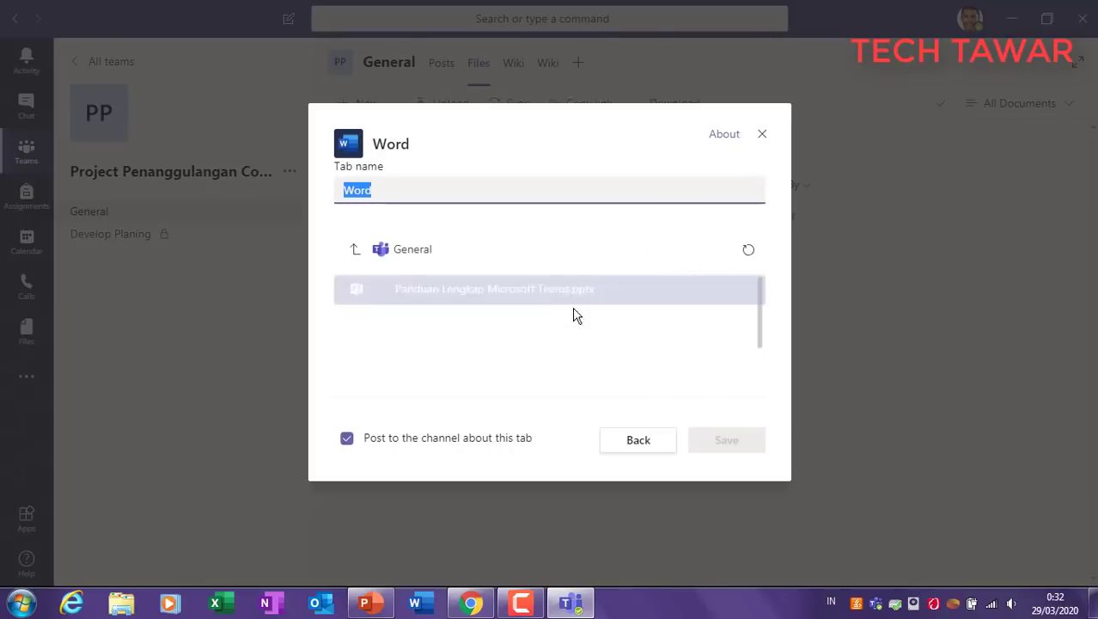
click(724, 441)
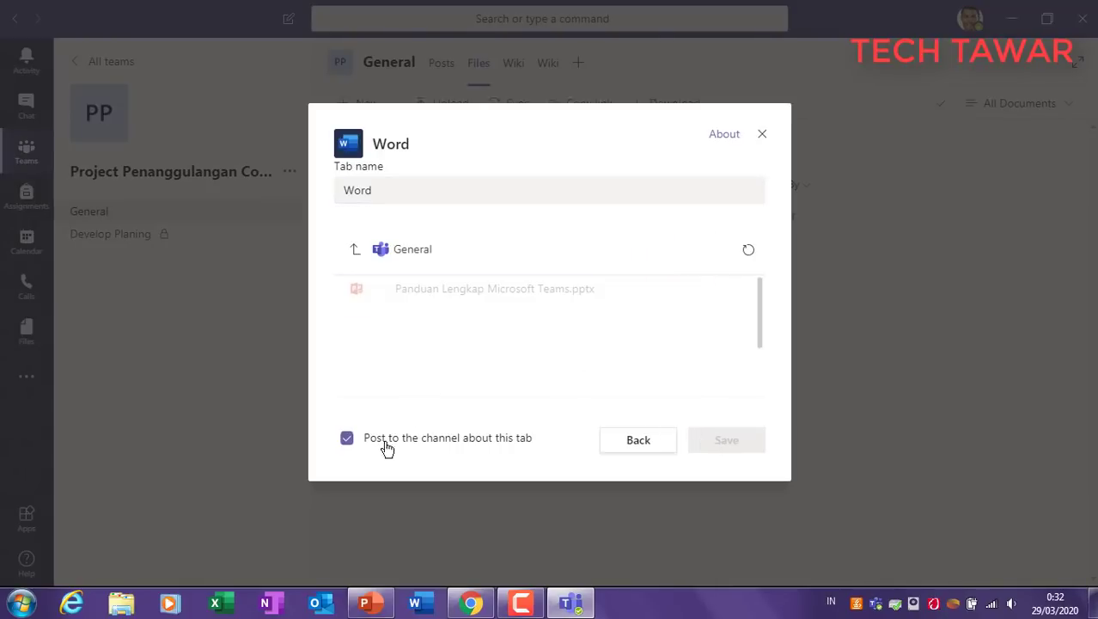
click(354, 250)
click(367, 290)
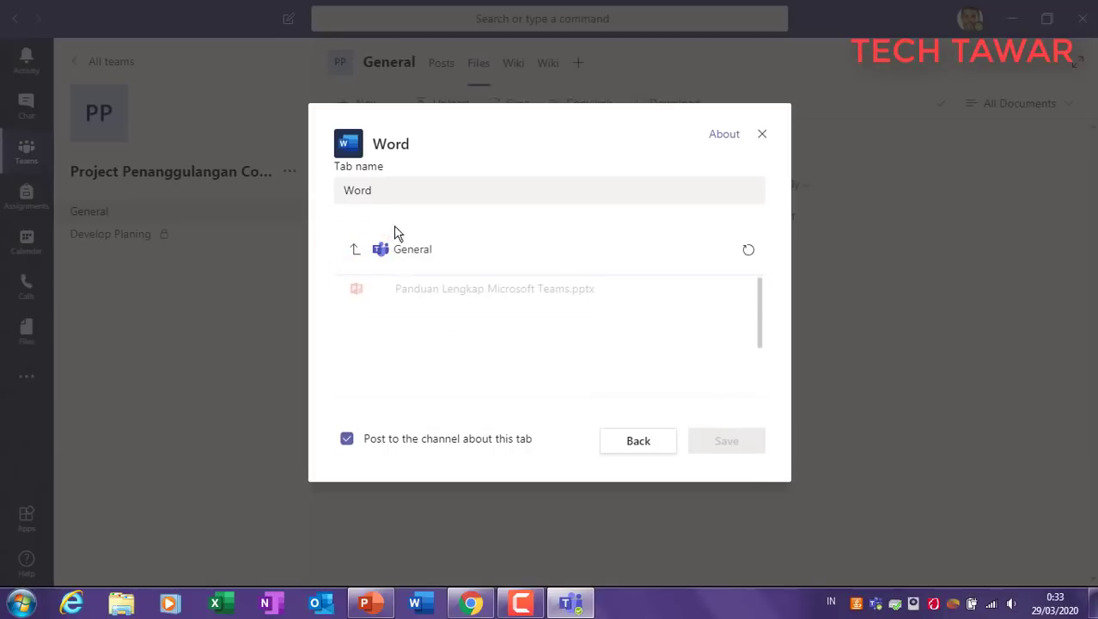
click(401, 198)
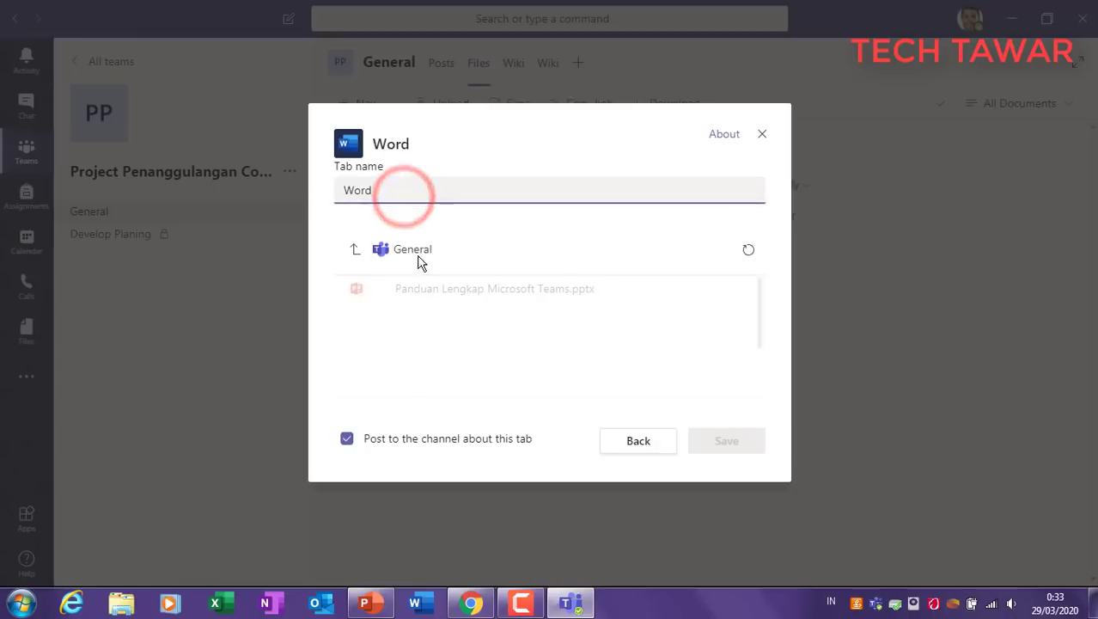
drag(759, 335, 751, 393)
right_click(493, 314)
click(477, 313)
click(763, 132)
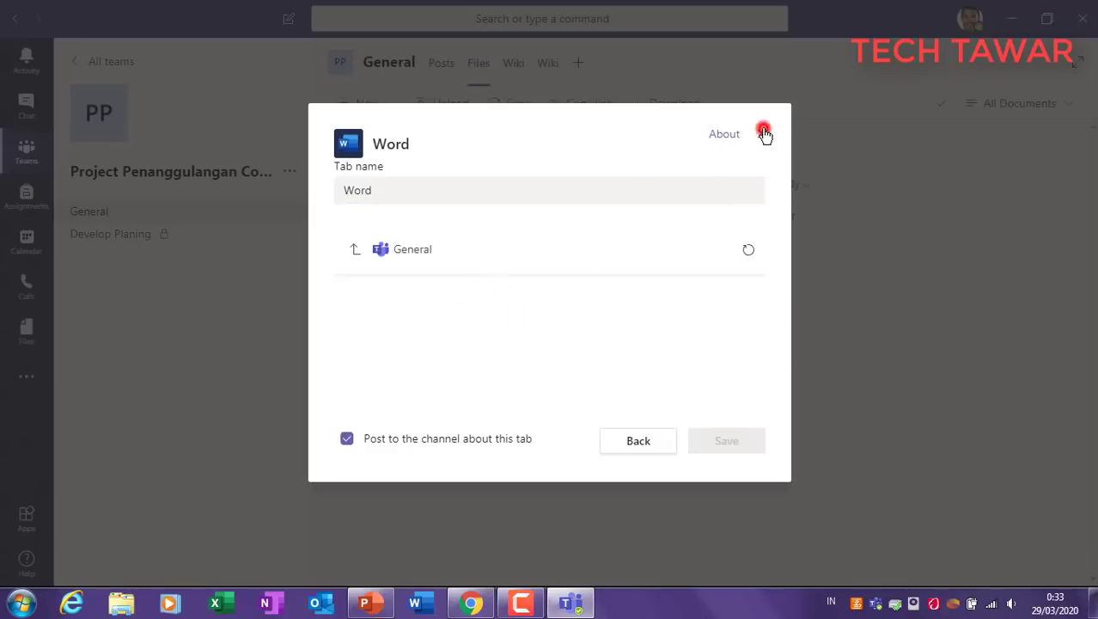
Step: Add a Forms tab to General with a new shared form named 'Testing Form'
click(574, 66)
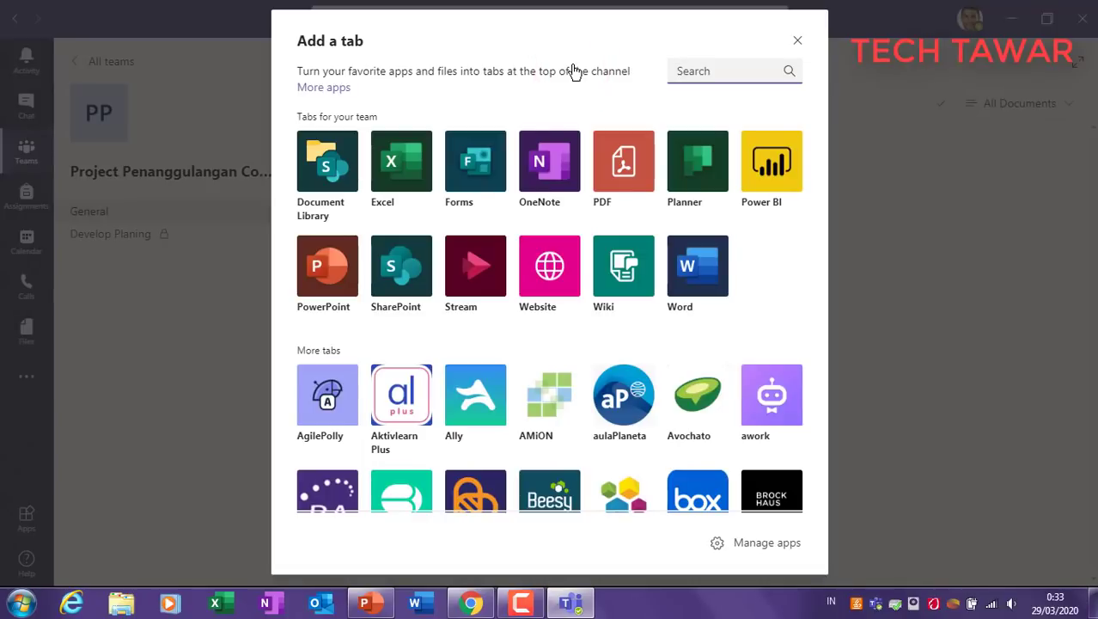
click(479, 161)
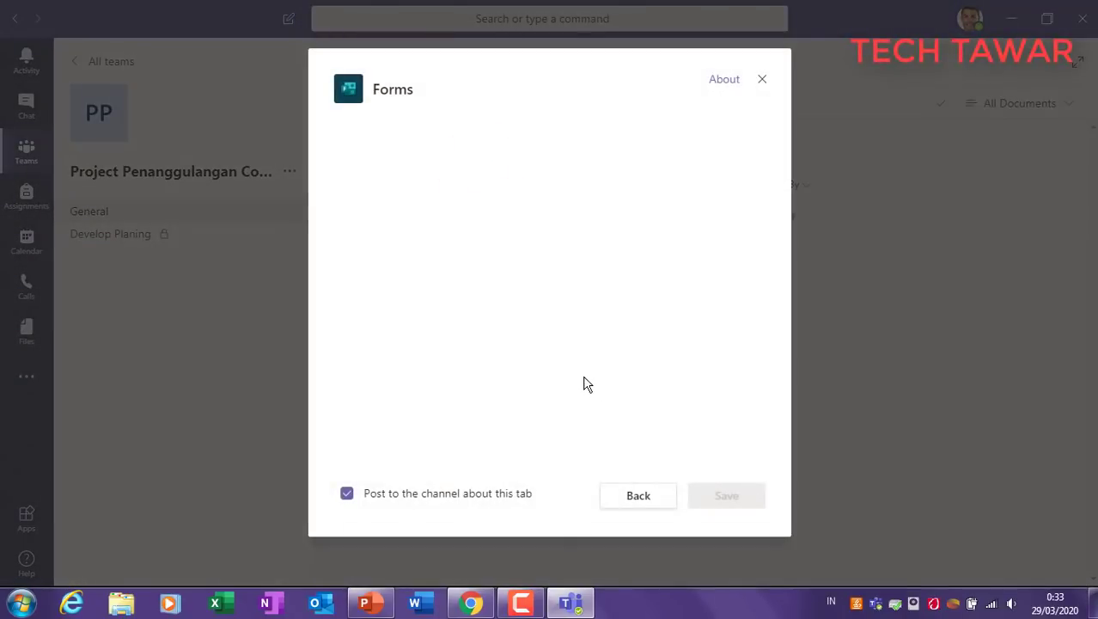
click(462, 158)
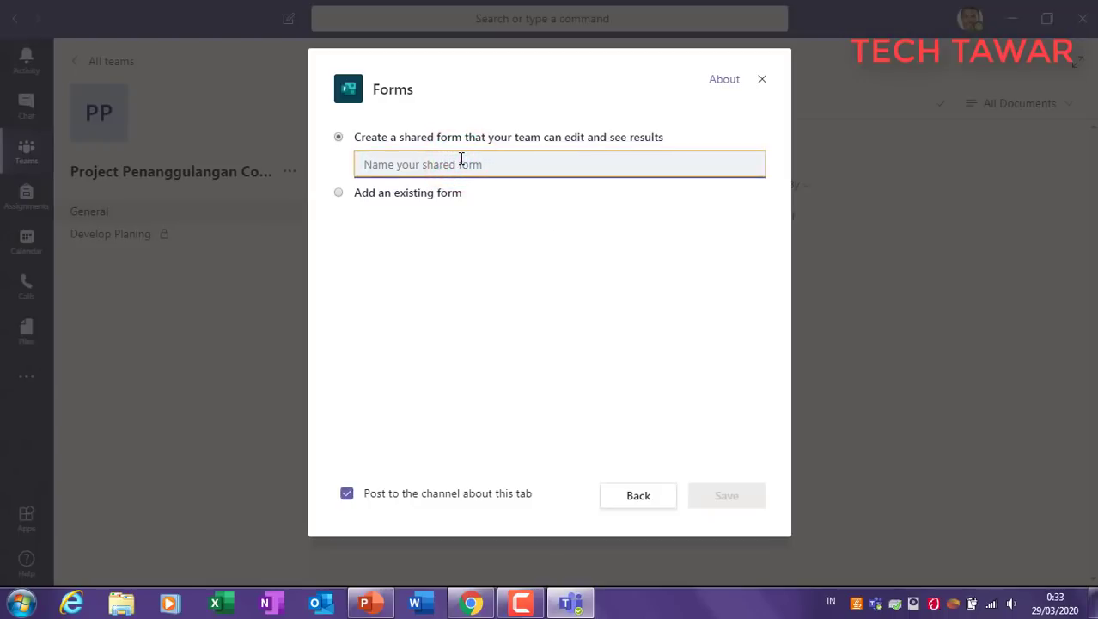
text(Testing Form)
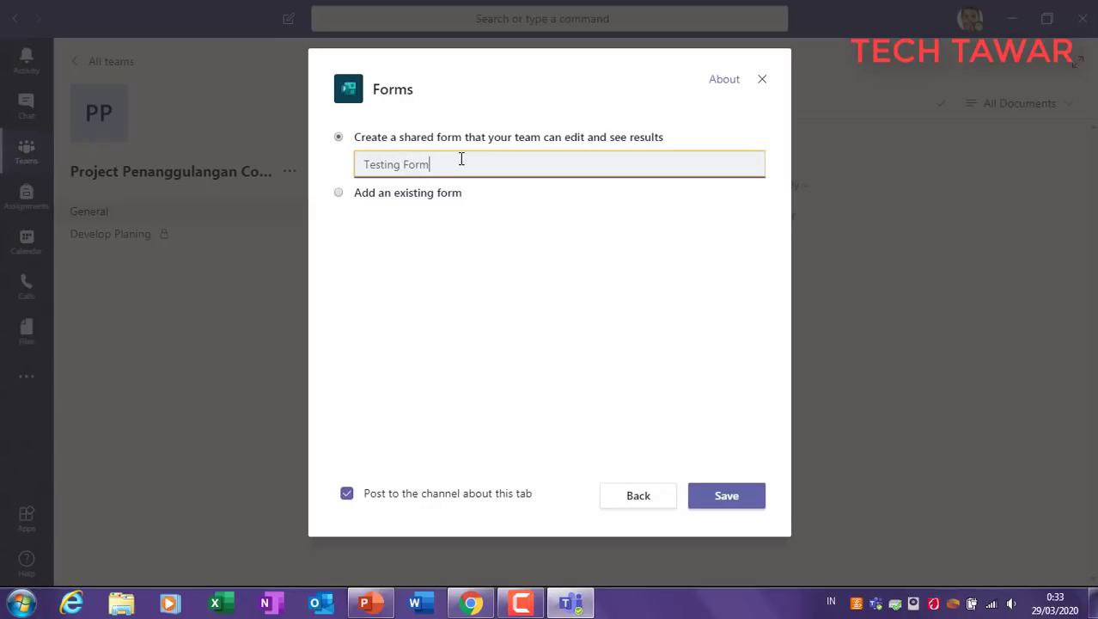
click(744, 497)
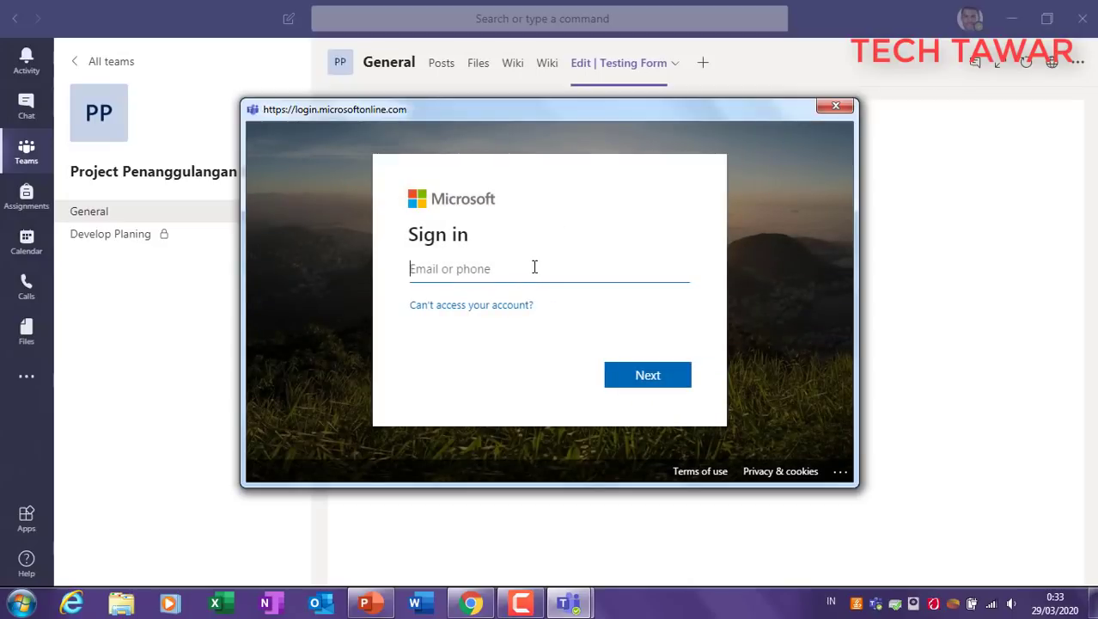
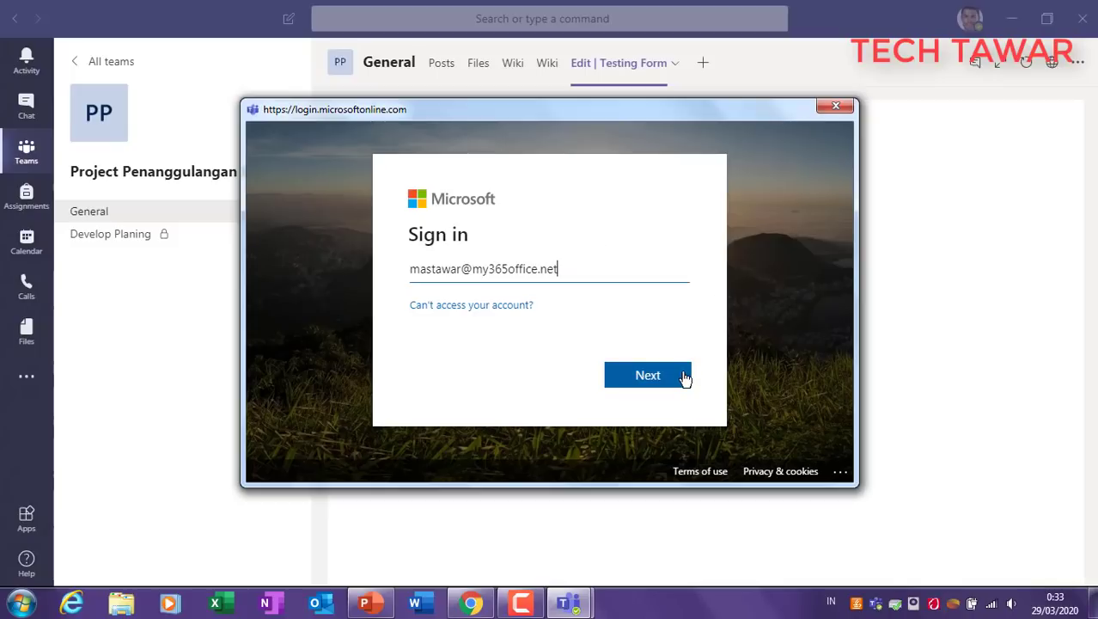
Step: Sign in with the account's email and password and choose to stay signed in
click(685, 378)
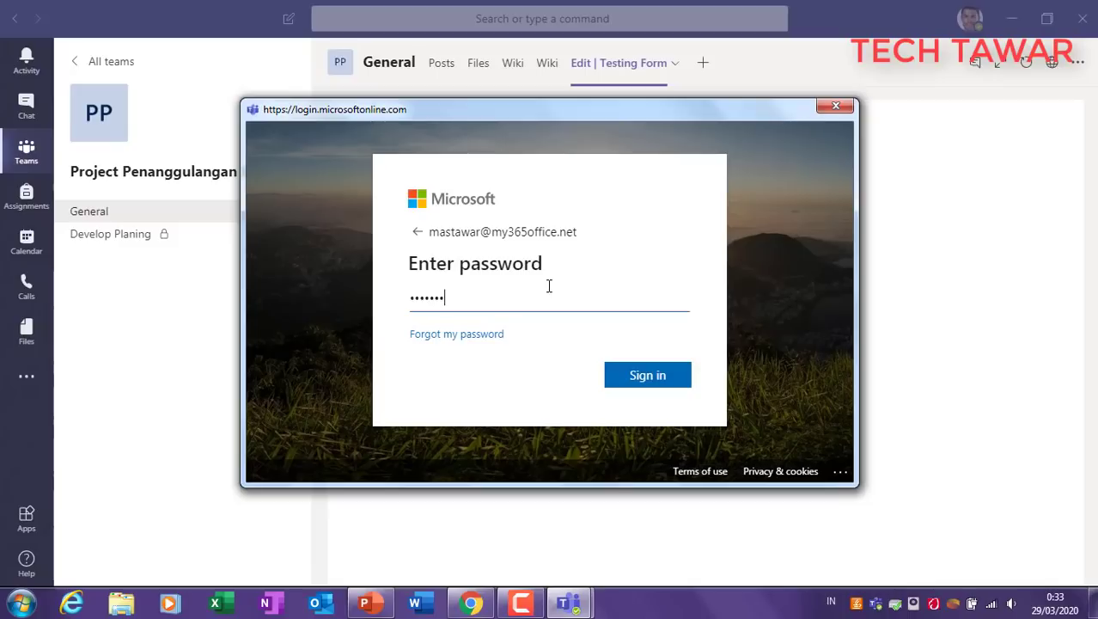
key(Return)
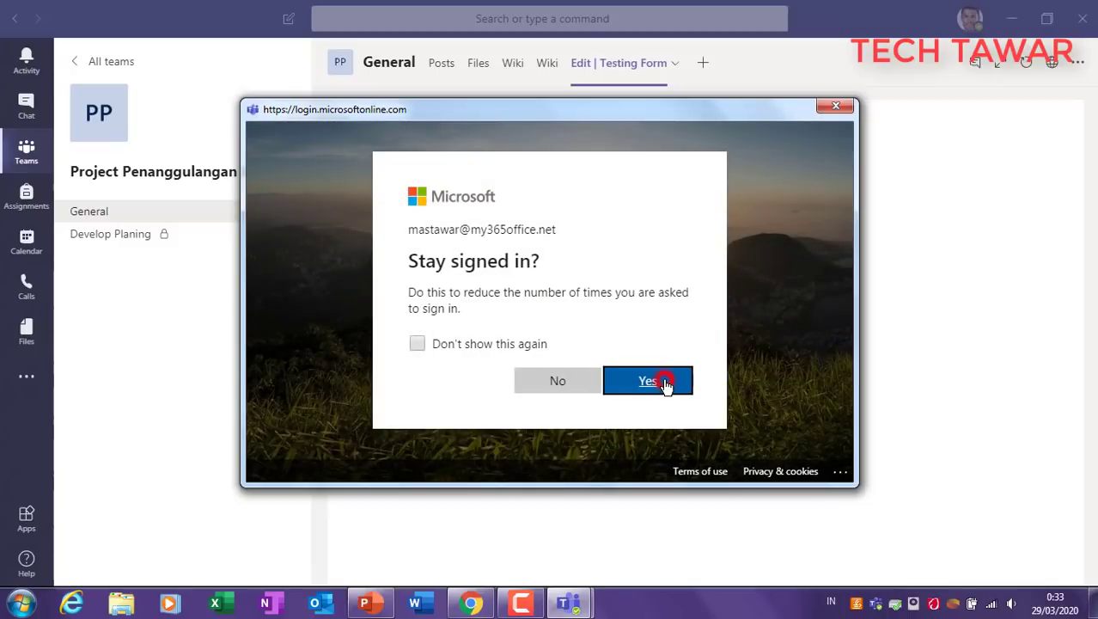
click(665, 383)
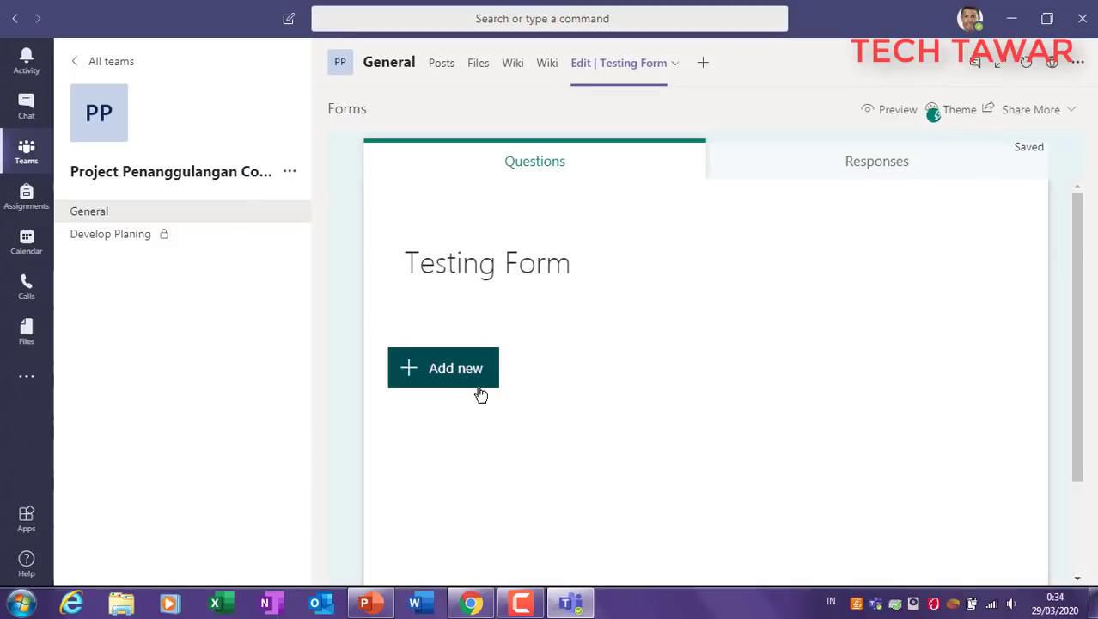
Step: Add a Choice question titled 'Apakah suhu tubuh anda diaats 37 derajat ?'
click(464, 382)
click(458, 375)
click(481, 355)
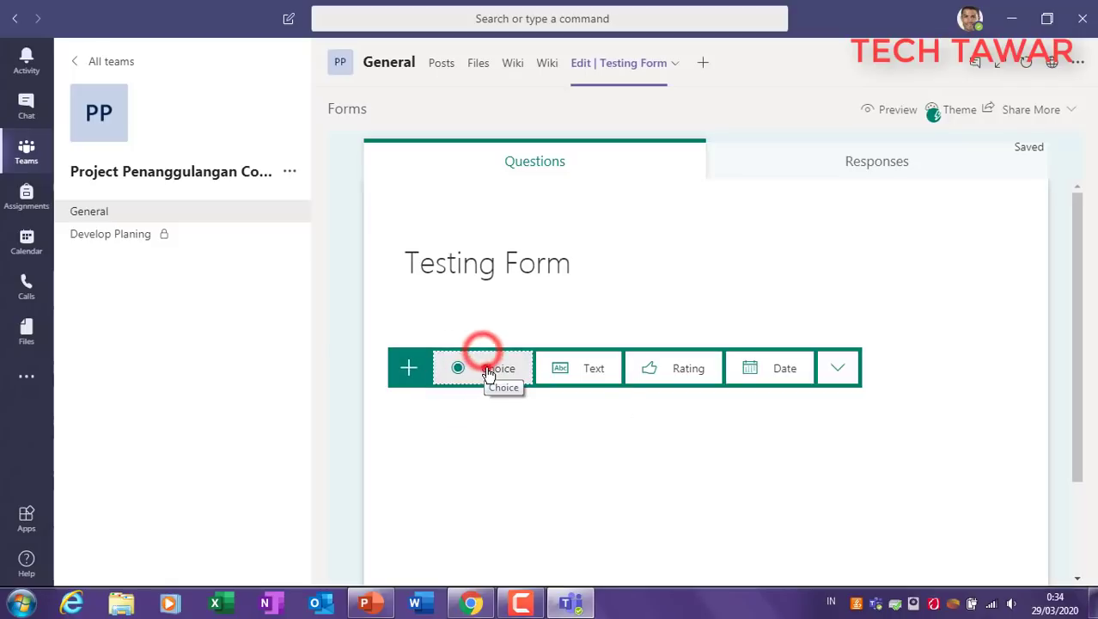
text(APak)
key(BackSpace)
key(BackSpace)
key(BackSpace)
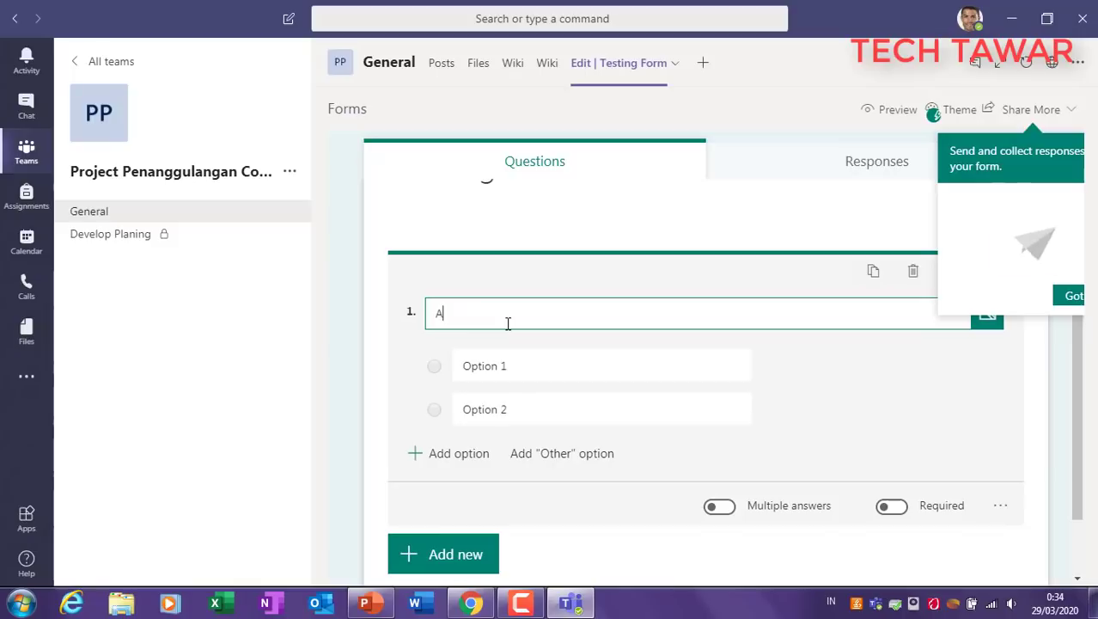
text(pakah suh)
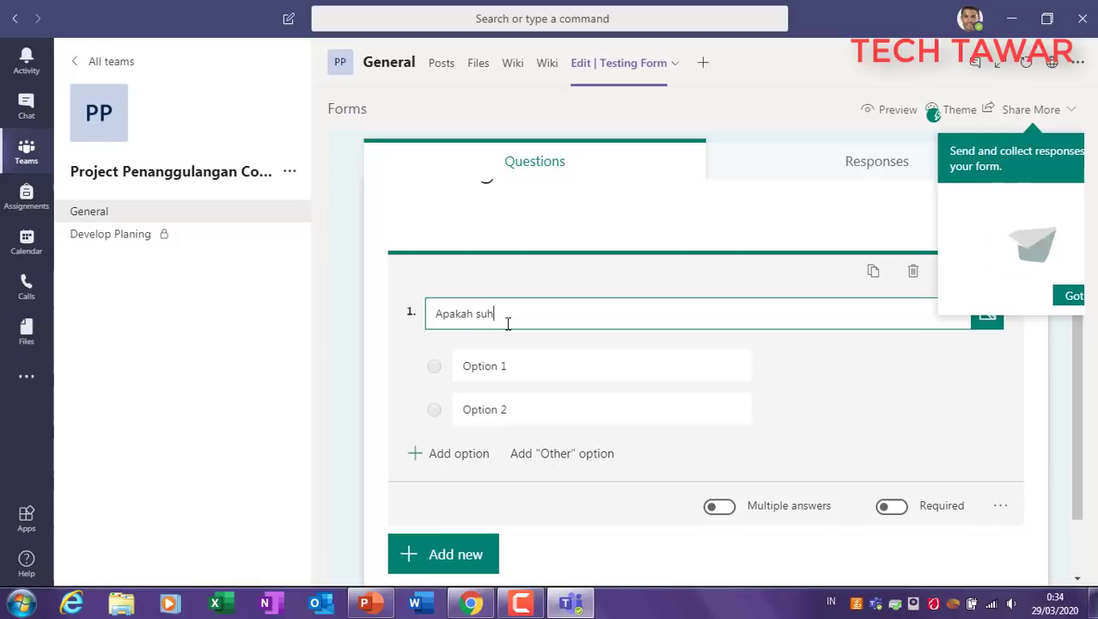
text(u tubuh anda diaats 37 dera)
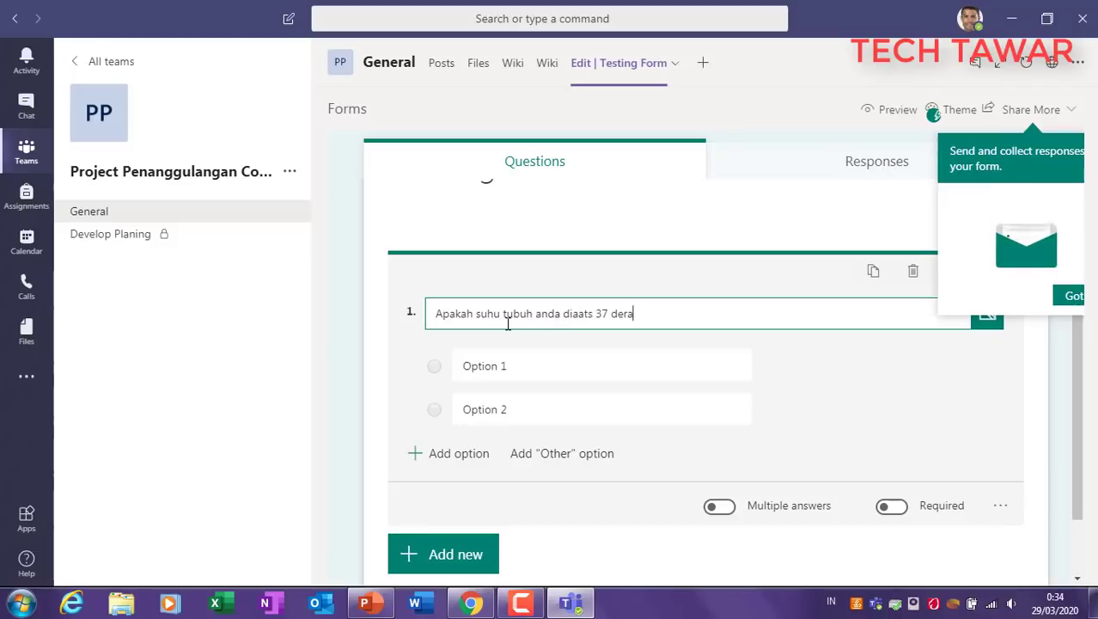
Step: Replace the placeholder options with Ya and Tidak, then reopen the Testing Form tab
click(505, 365)
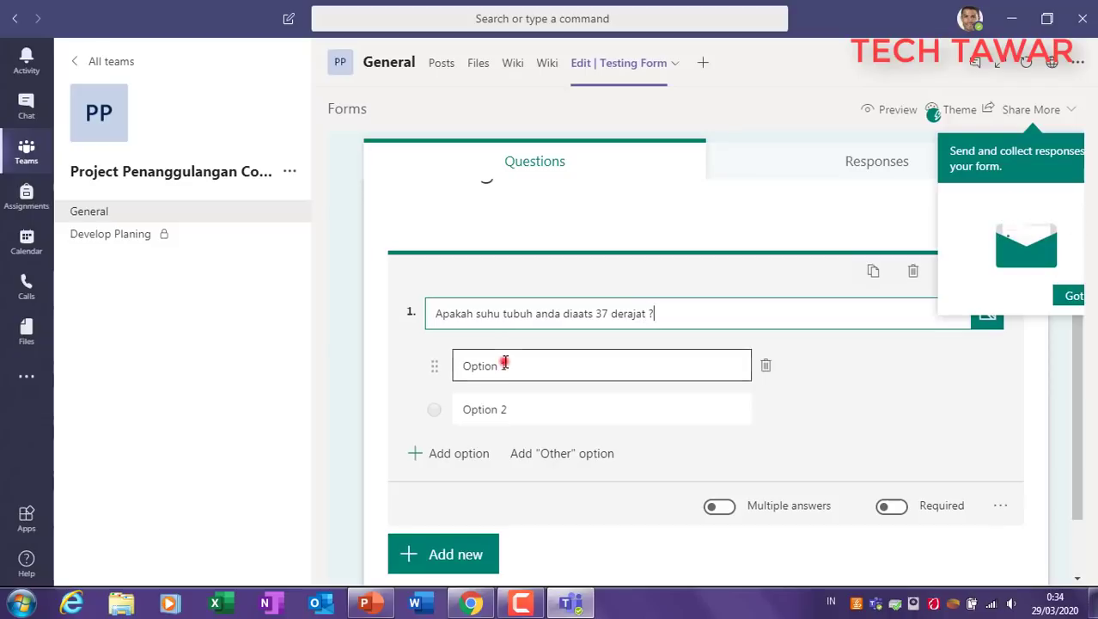
double_click(505, 365)
text(Ya)
double_click(485, 407)
text(Tidak)
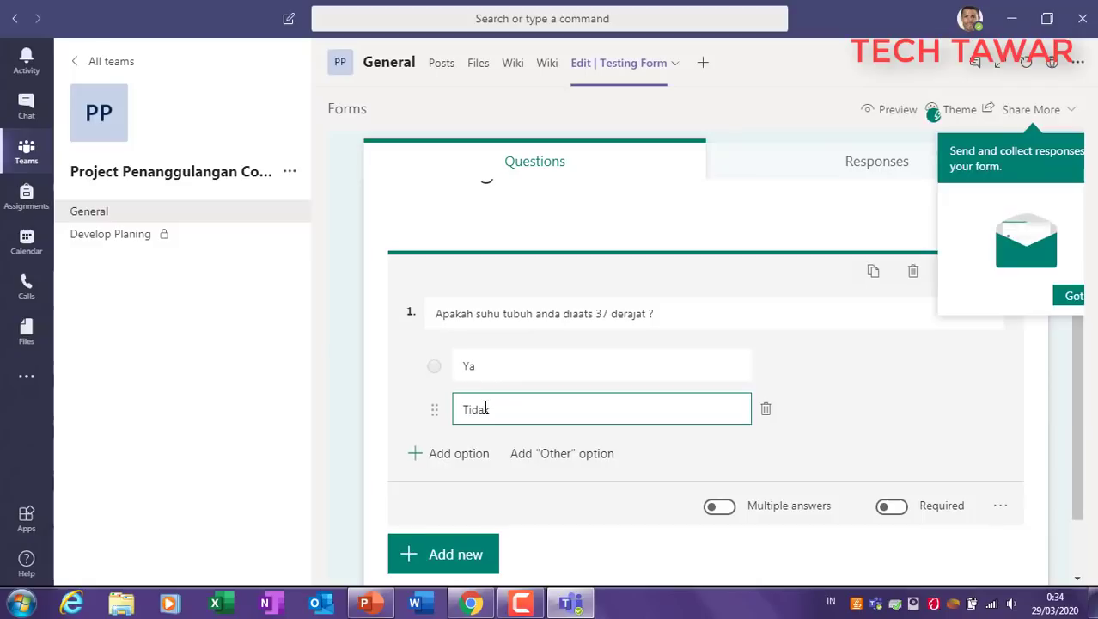
click(910, 393)
click(450, 554)
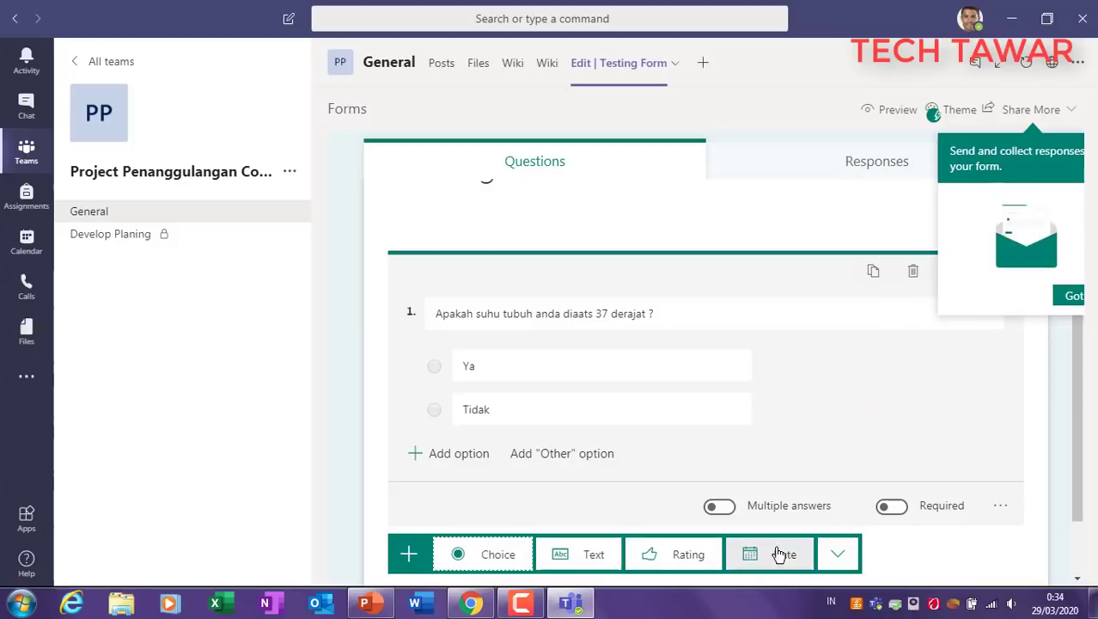
click(765, 365)
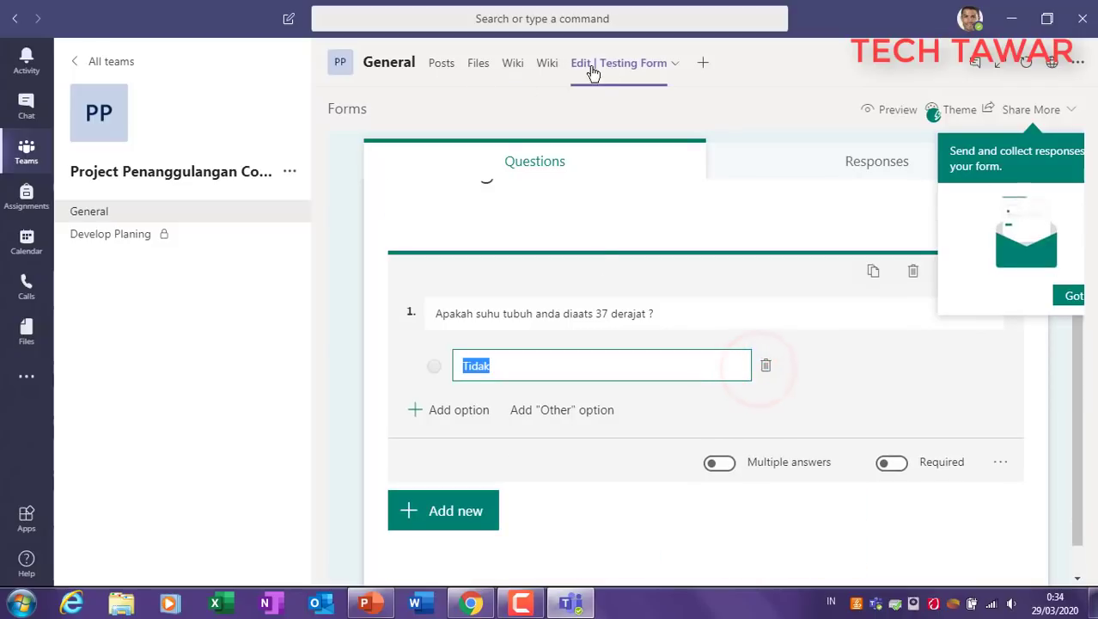
click(546, 65)
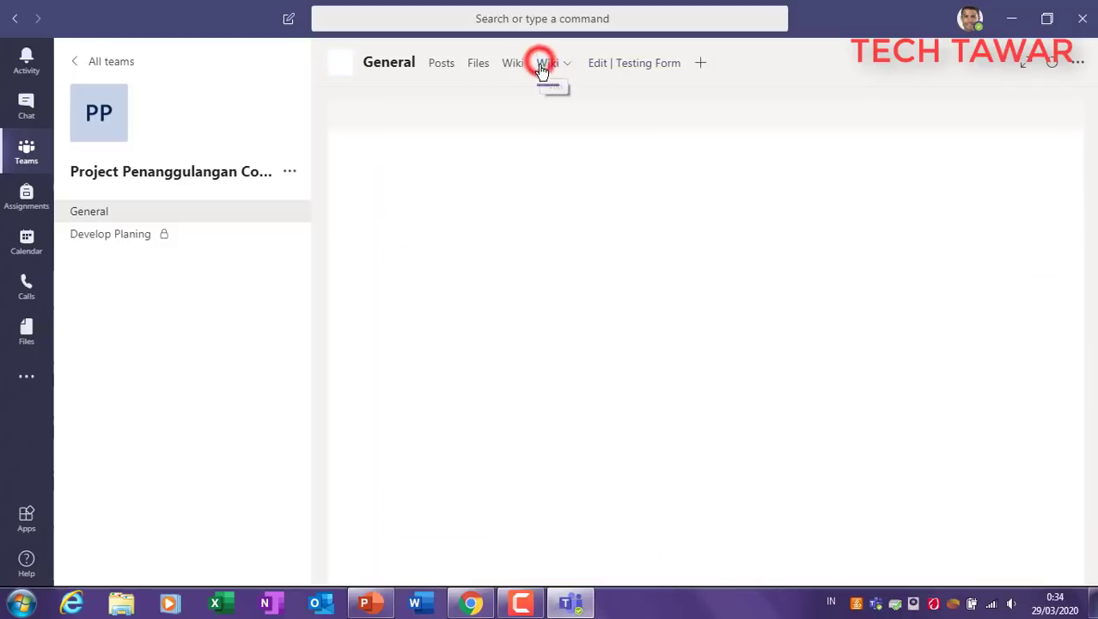
click(620, 69)
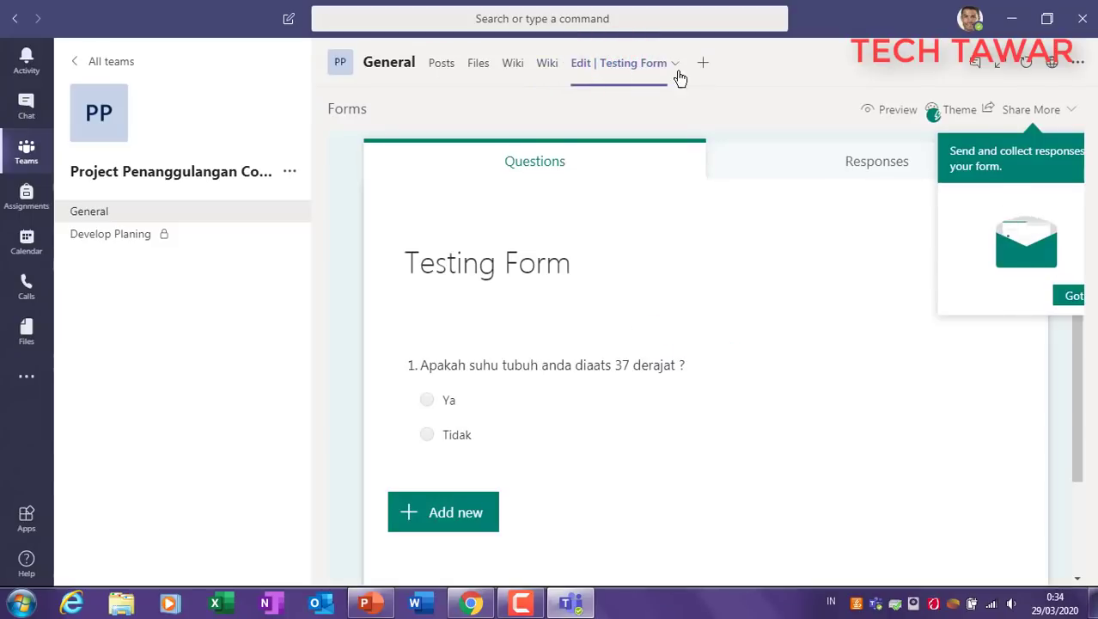
Step: Open Testing Form from its post in the channel's Posts
click(705, 66)
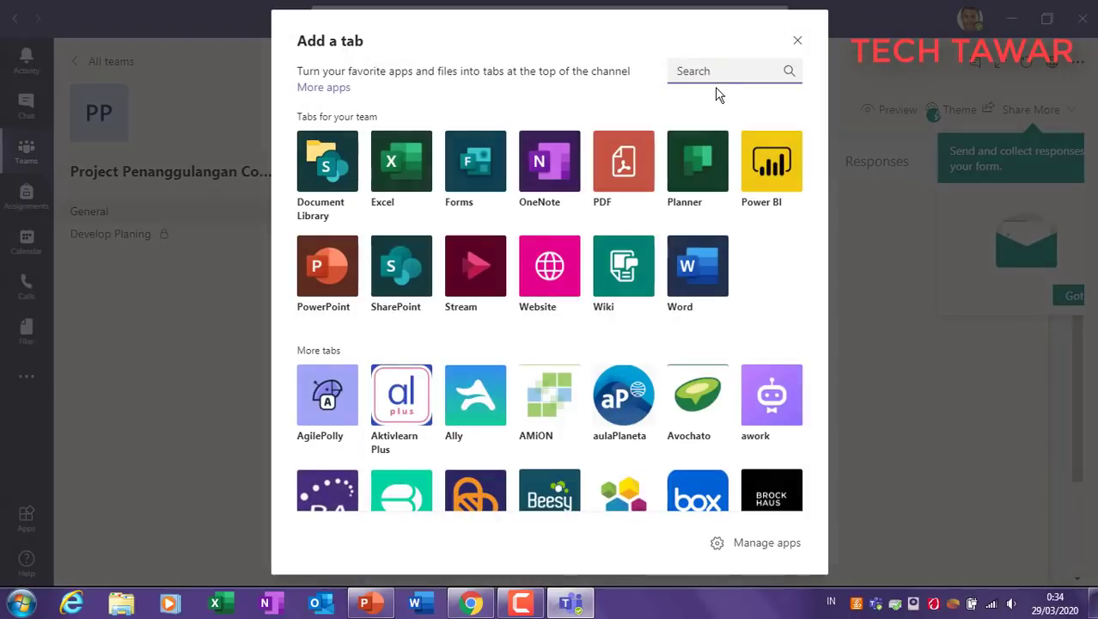
click(797, 40)
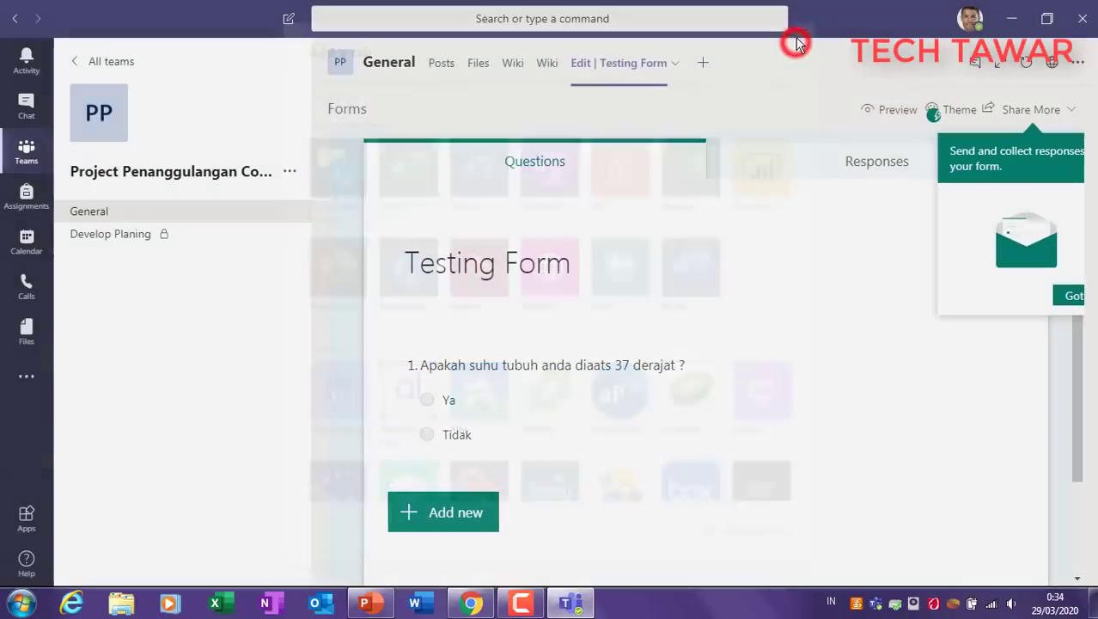
click(438, 69)
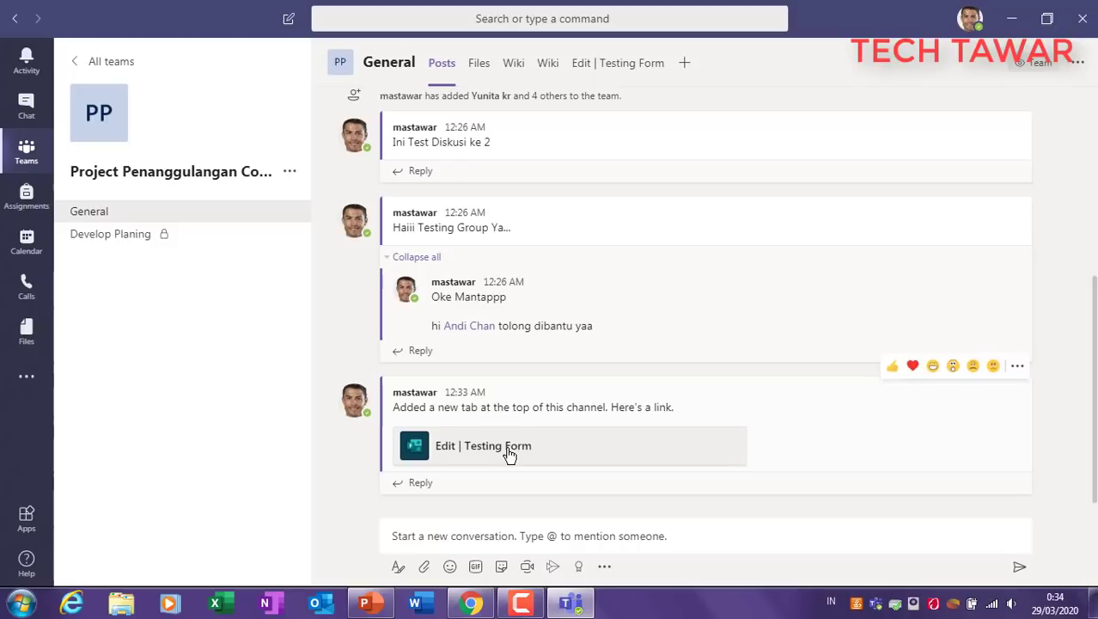
click(508, 450)
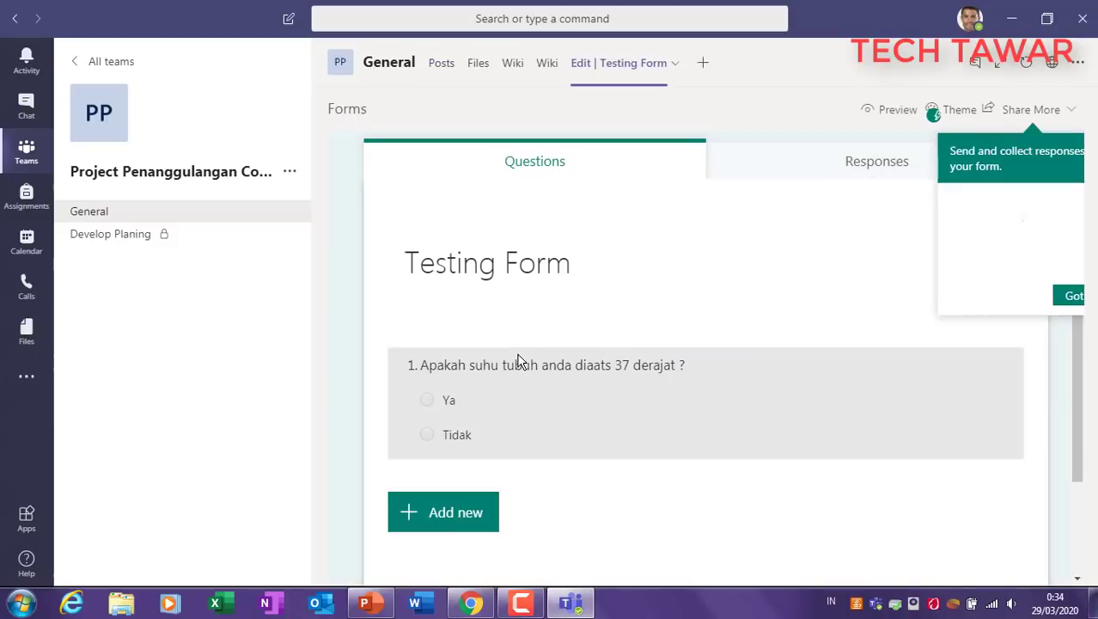
Step: Try the Ya and Tidak answers and dismiss the responses tip
click(428, 401)
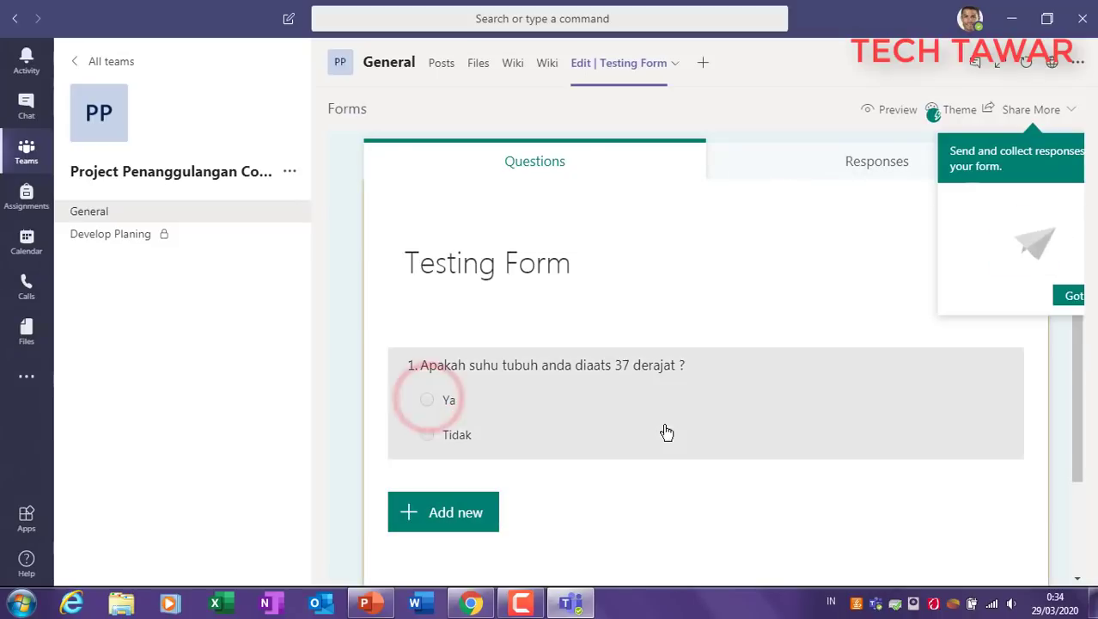
click(425, 399)
click(429, 401)
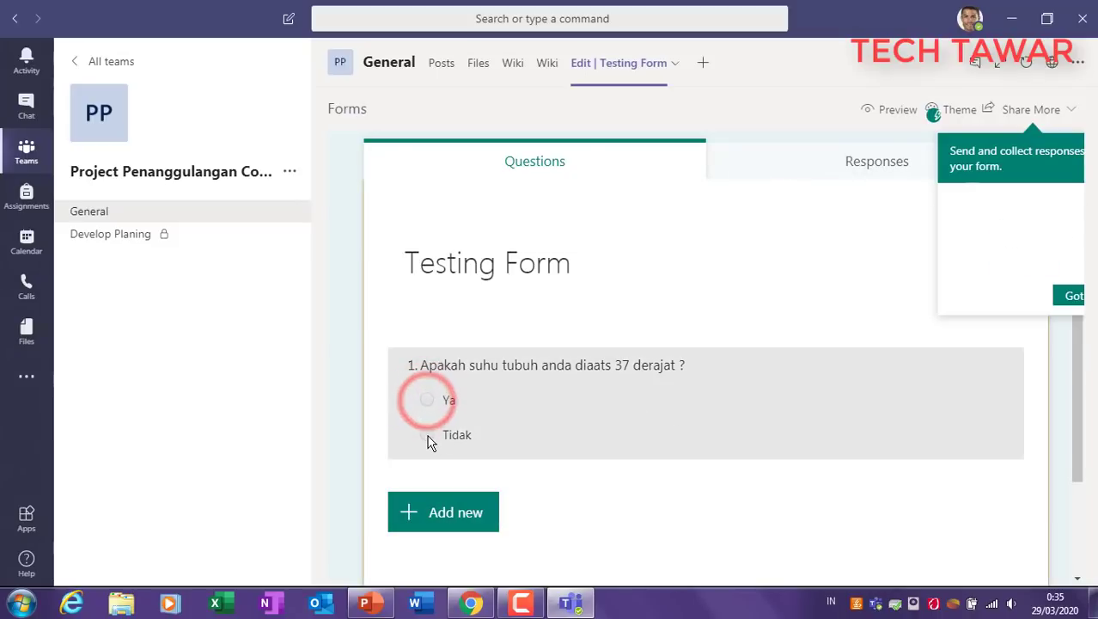
click(427, 434)
click(1074, 296)
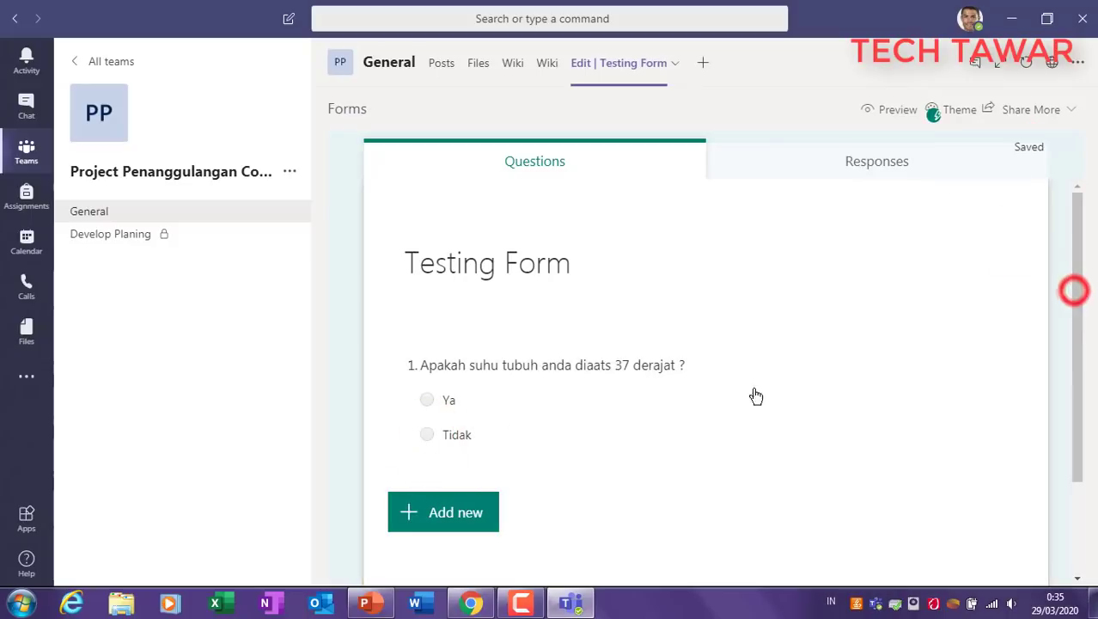
click(427, 401)
scroll(813, 451, down, 2)
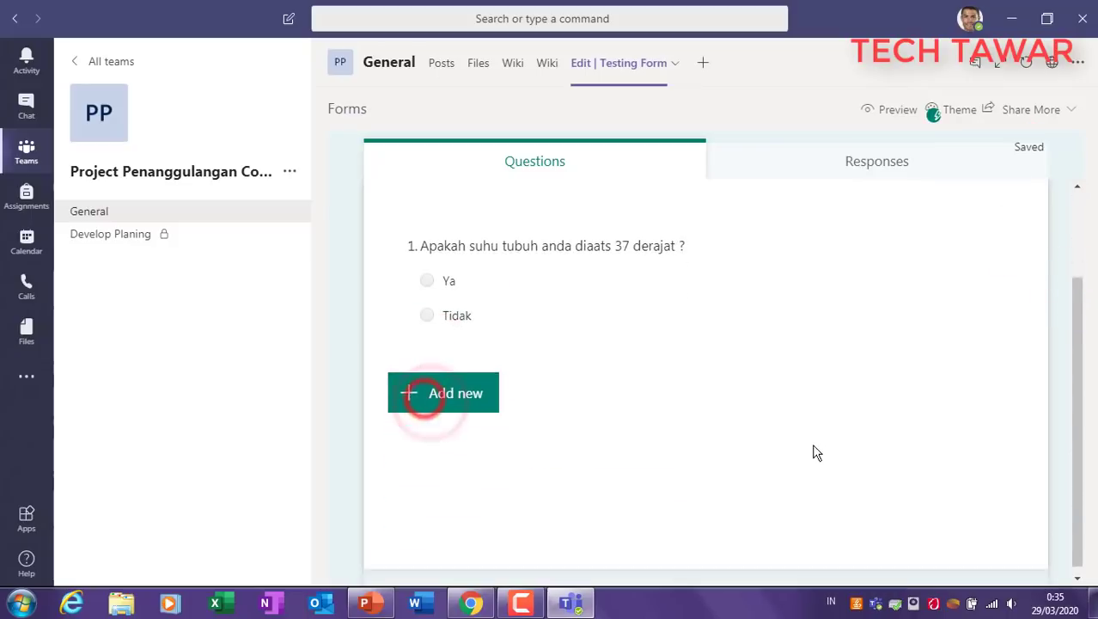
Step: Check the empty Responses summary, return to Questions, then open the second Wiki tab
click(878, 168)
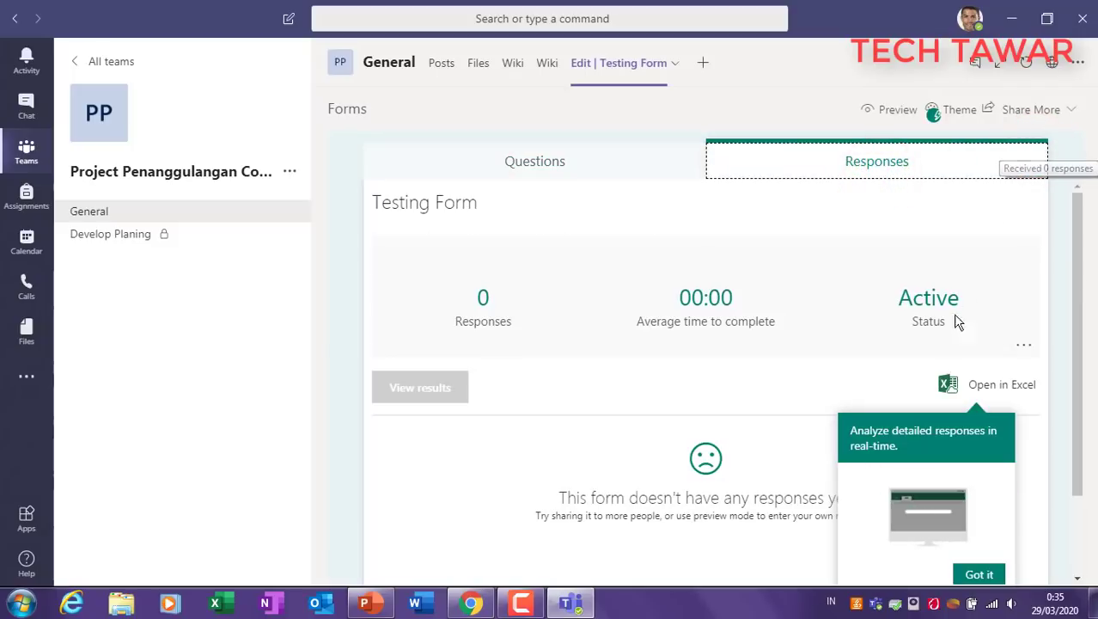
click(534, 163)
click(757, 165)
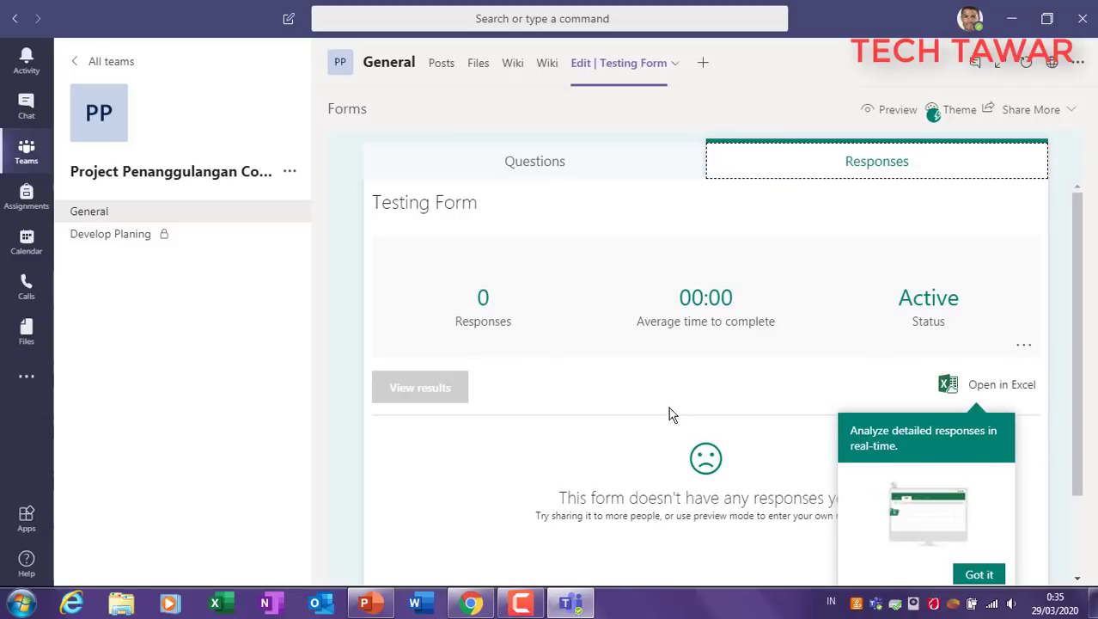
click(534, 164)
click(547, 73)
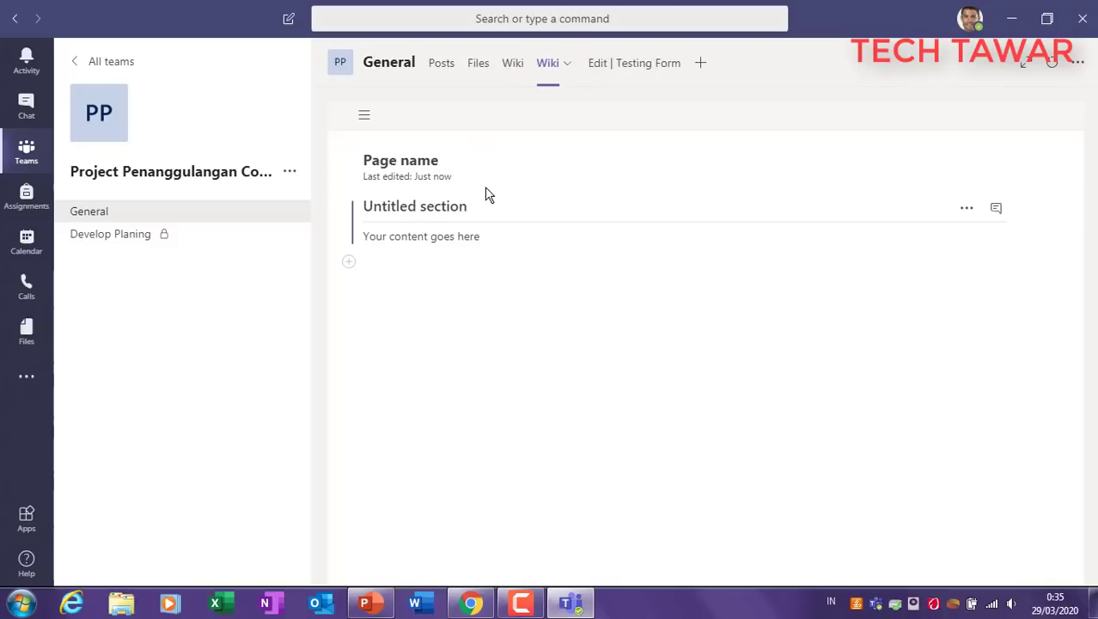
Step: Move between the Wiki page's Untitled section and Posts, then show the teams overview
click(467, 212)
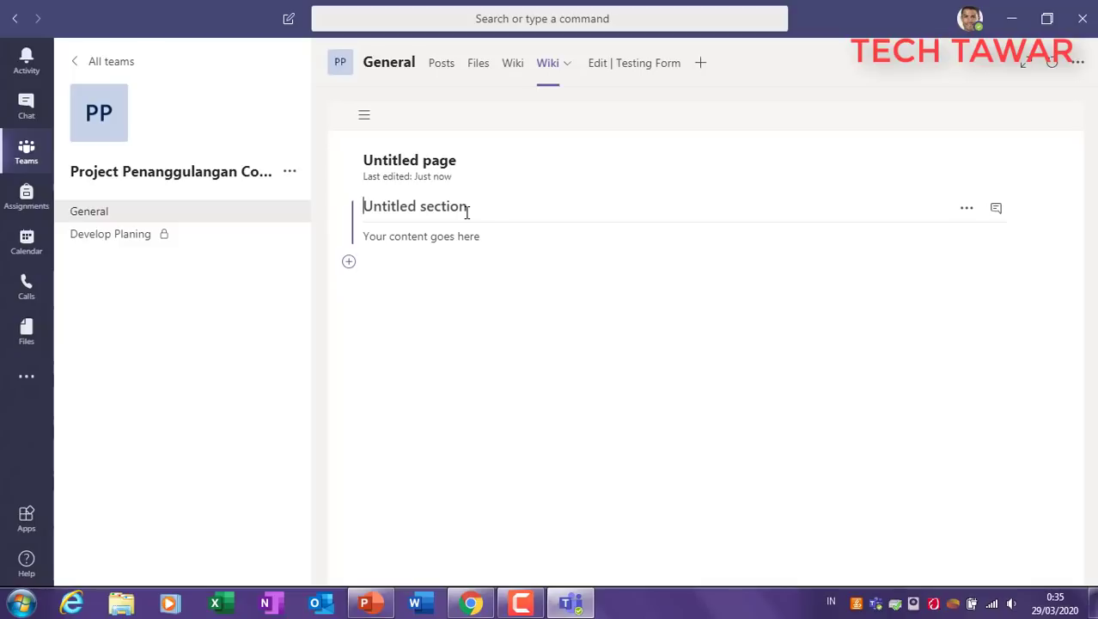
click(442, 64)
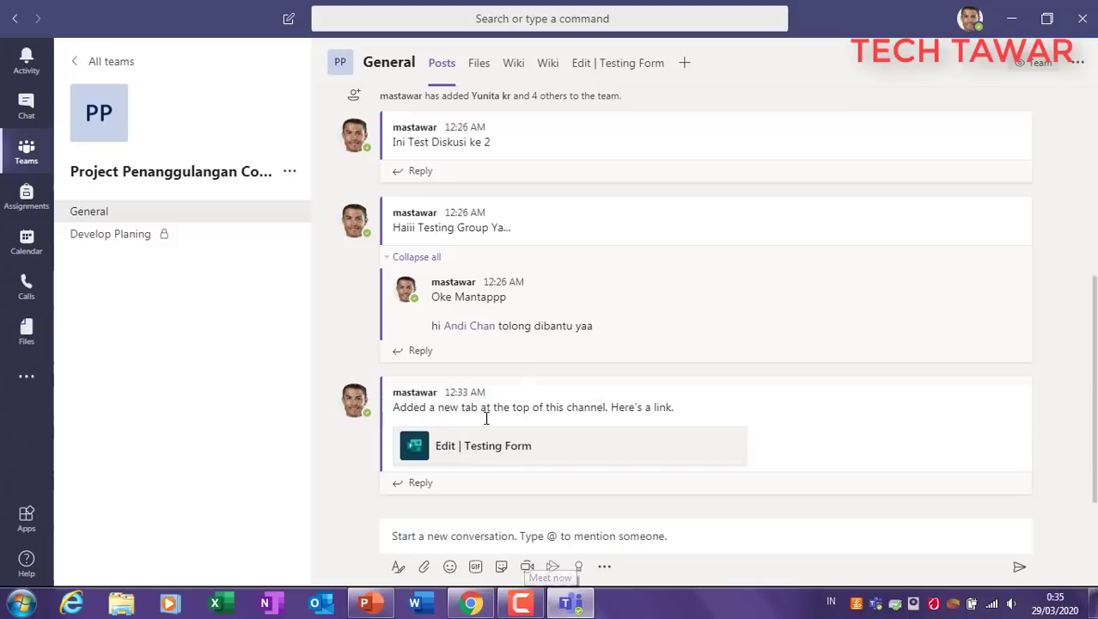
click(552, 68)
click(429, 205)
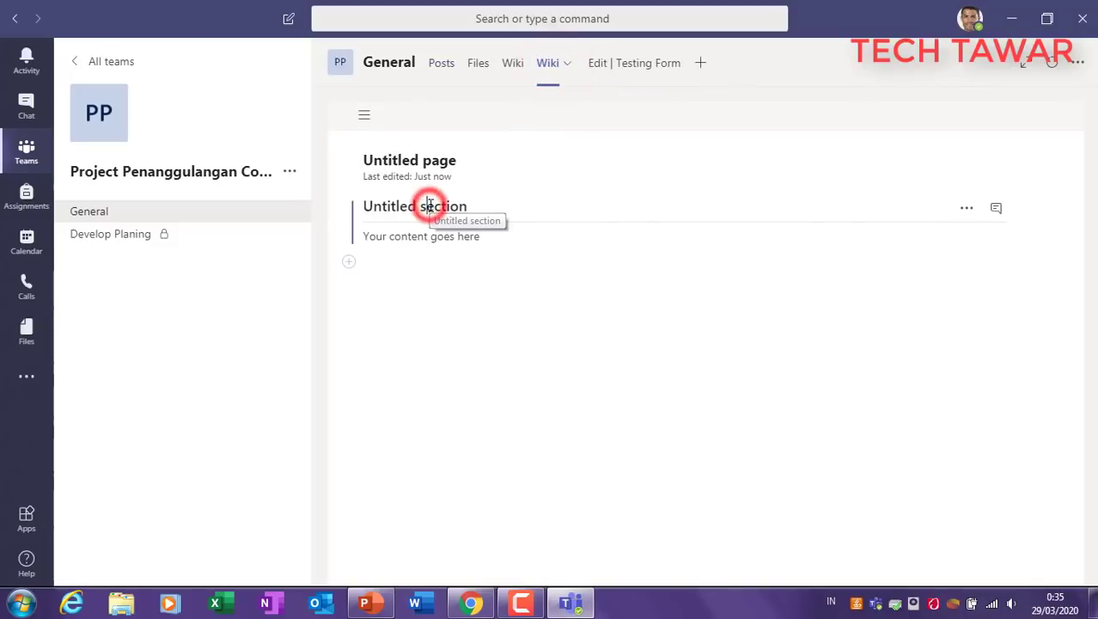
click(443, 238)
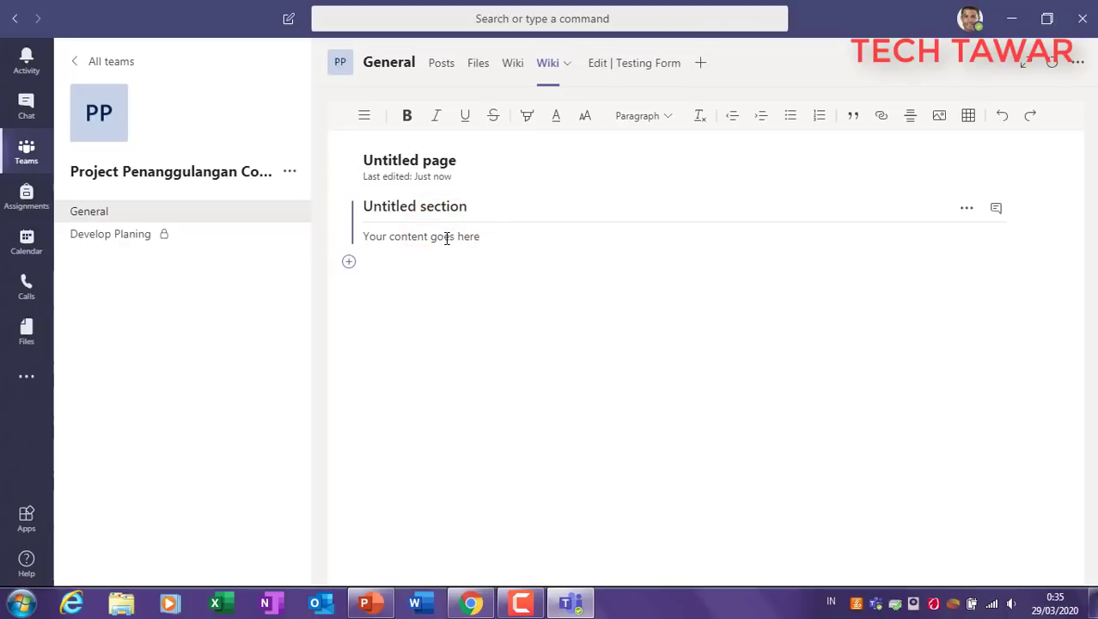
click(438, 64)
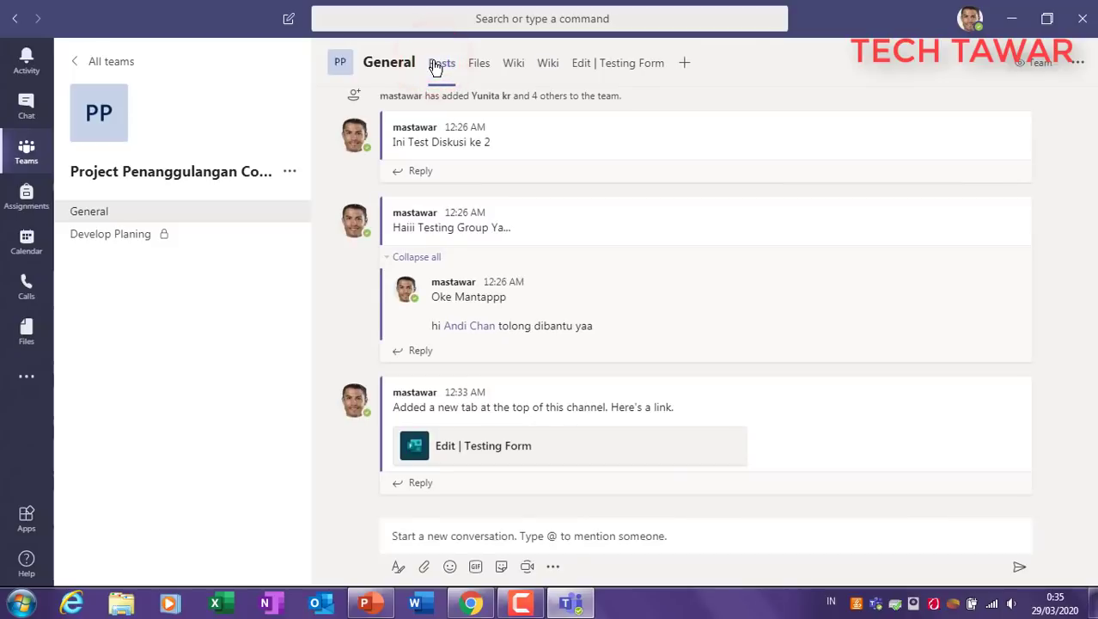
click(26, 152)
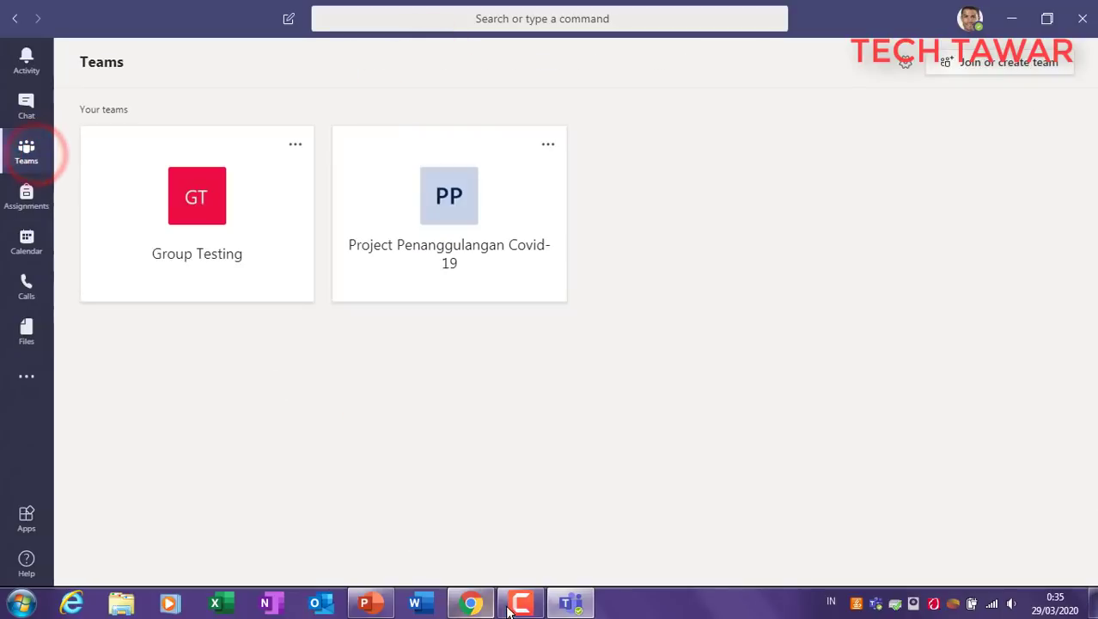
Step: In PowerPoint, view slide 5, then slide 7's Groups and Mentions bullets
click(370, 604)
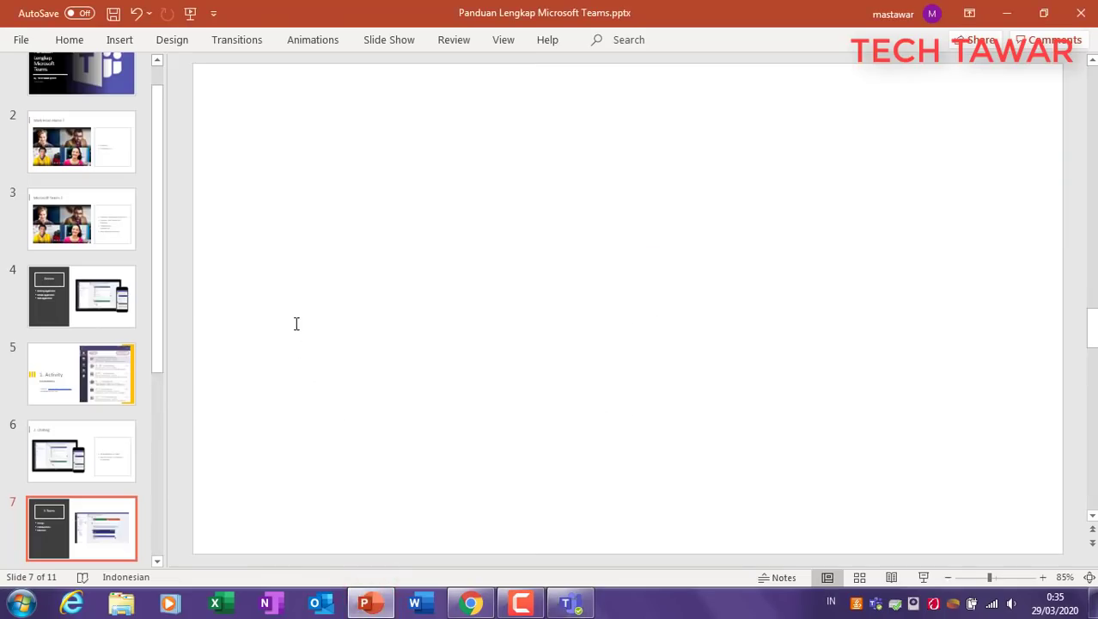
click(81, 382)
click(74, 521)
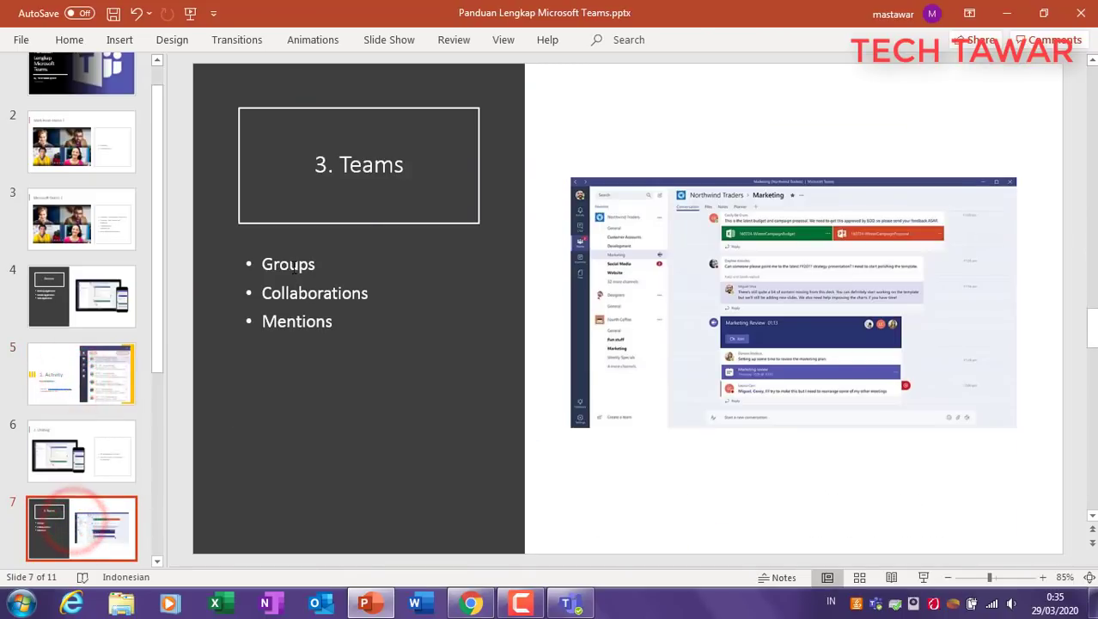
click(295, 267)
click(272, 327)
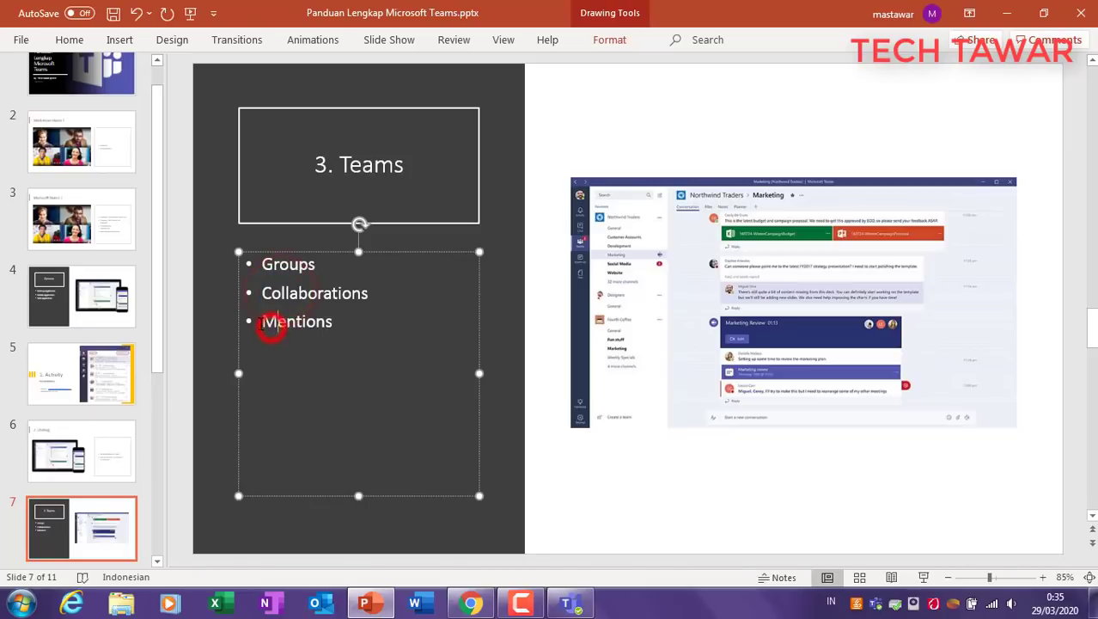
click(75, 522)
scroll(73, 481, down, 3)
Step: On slide 8, '4. Calendar', highlight the Create a Meetings and Video Conference bullets
click(74, 470)
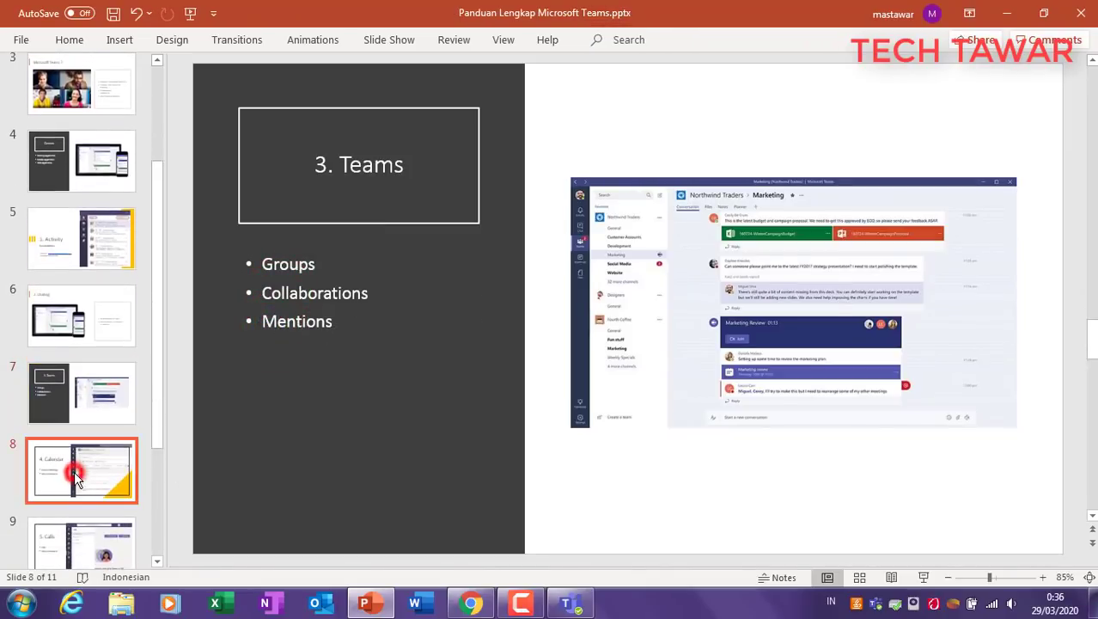
click(367, 217)
click(373, 376)
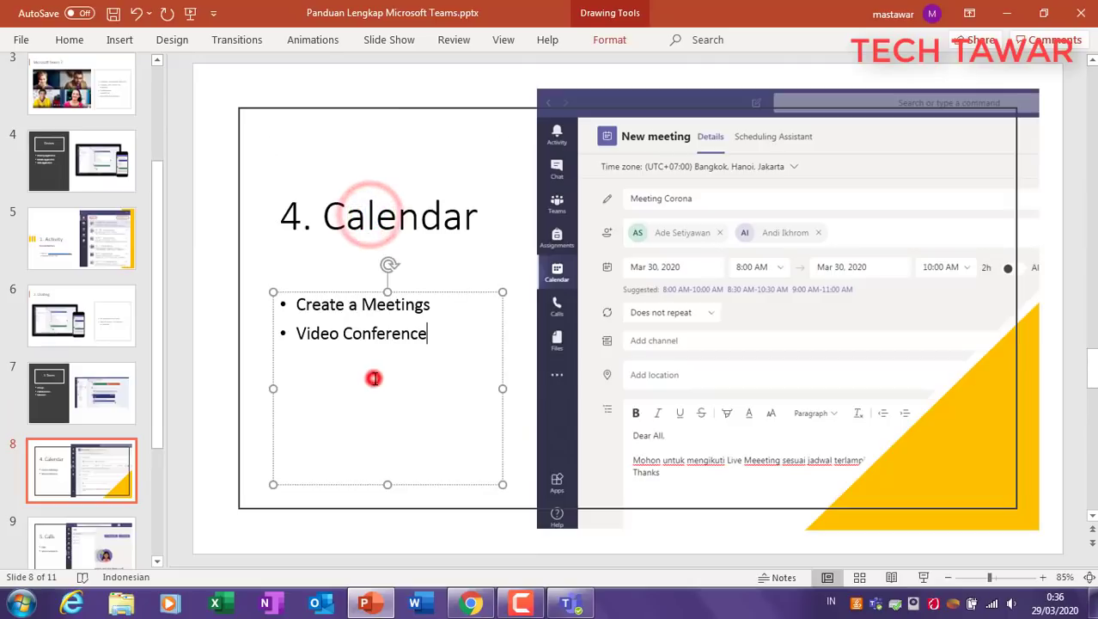
click(251, 347)
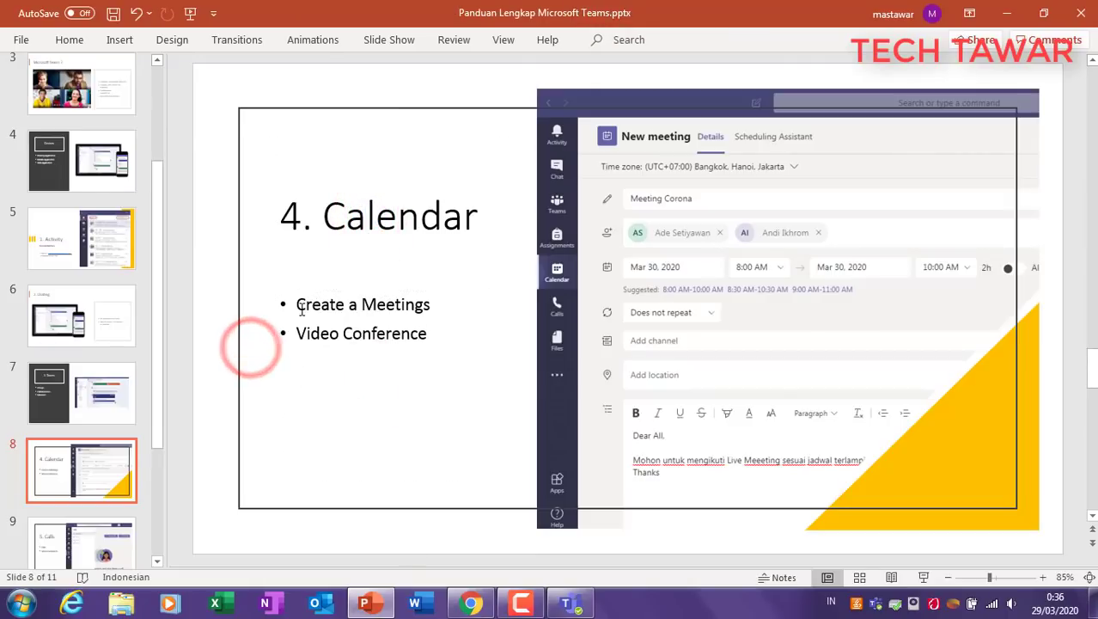
triple_click(297, 305)
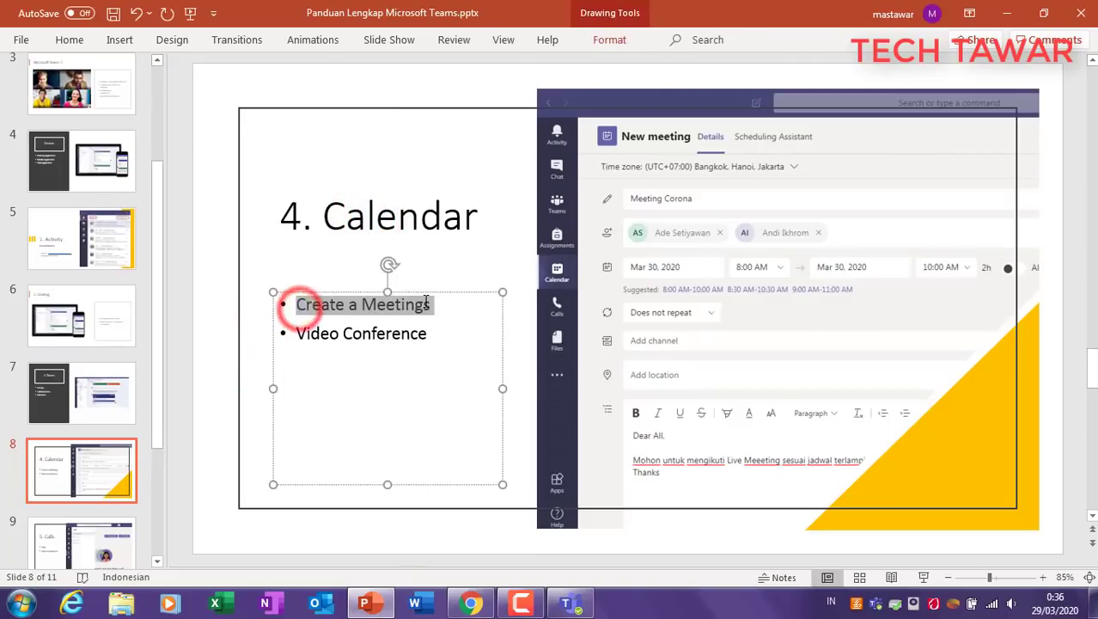
click(321, 336)
triple_click(299, 333)
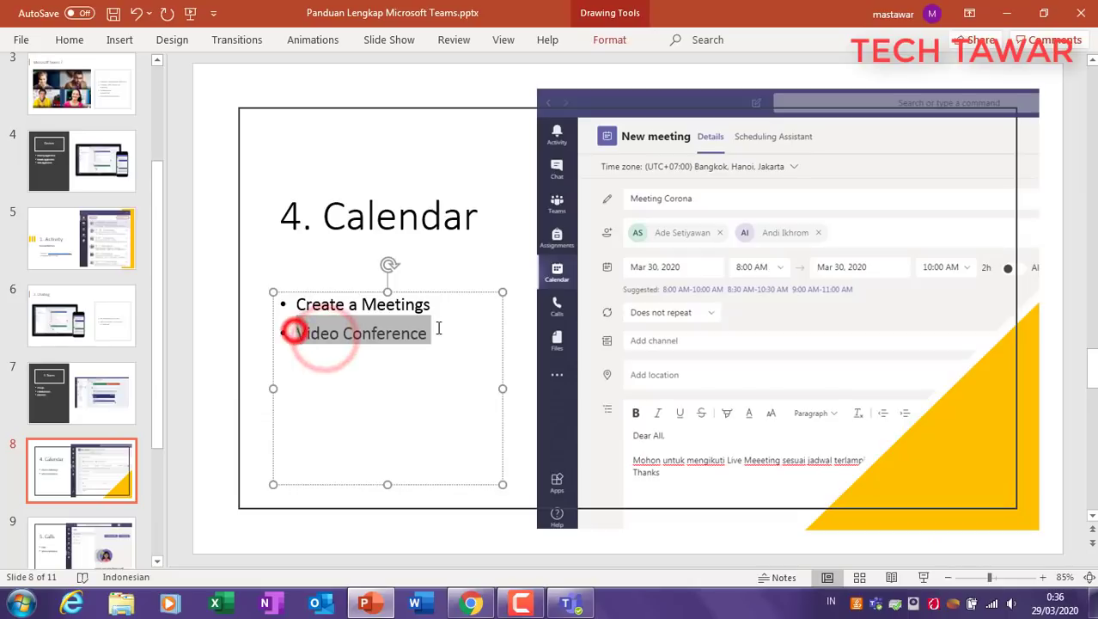
click(215, 391)
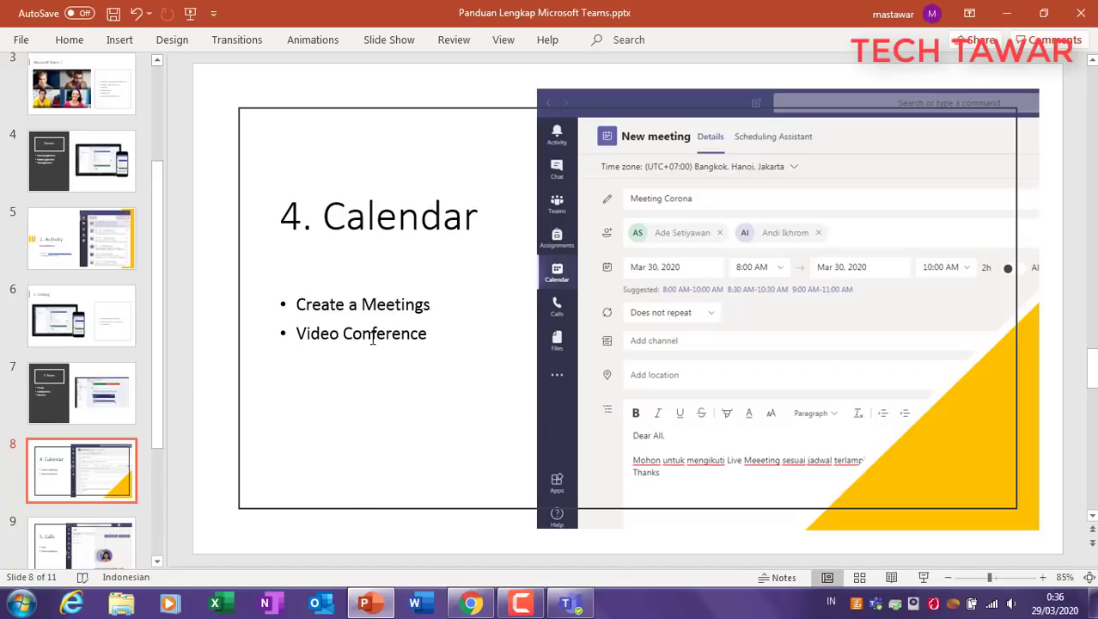
Step: From the Teams Calendar, create a new meeting titled 'Meeting Penanggulangan Covid-19'
click(570, 602)
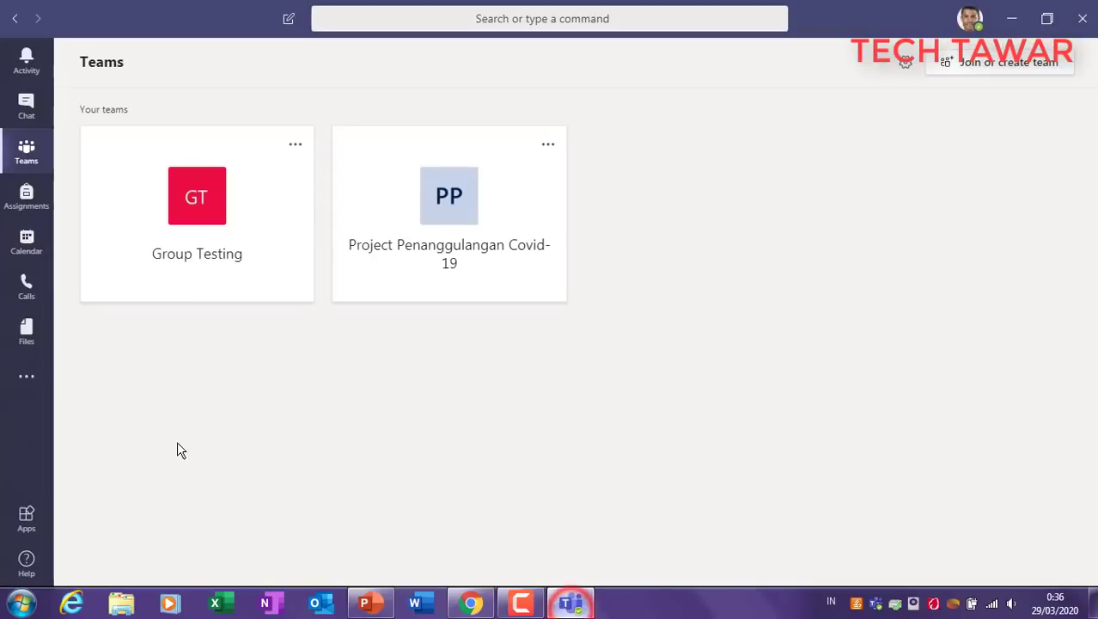
click(24, 240)
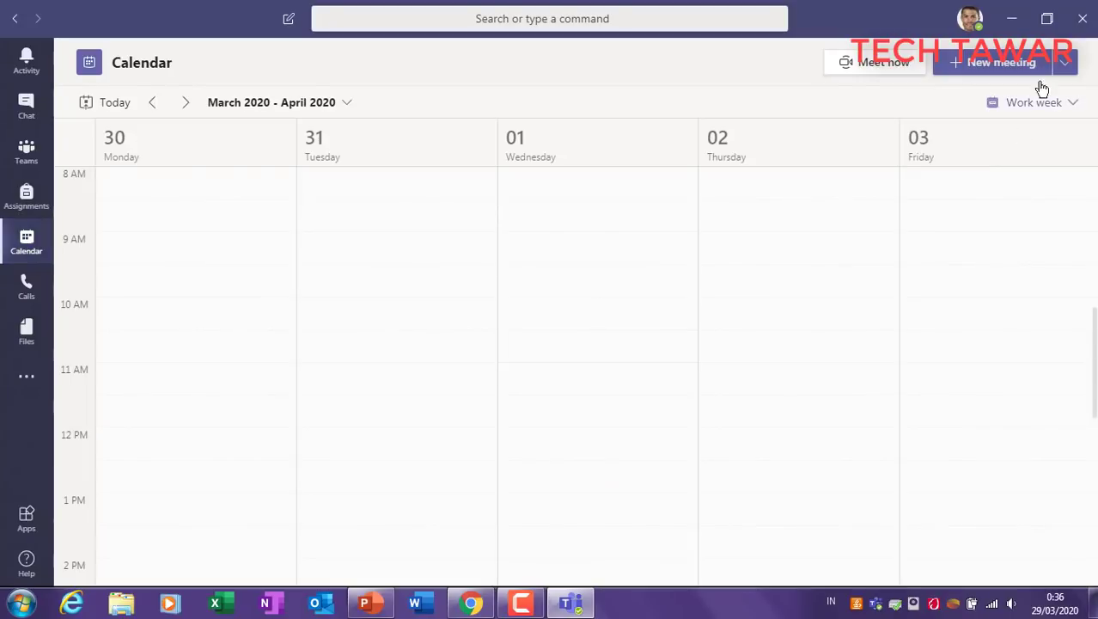
click(981, 66)
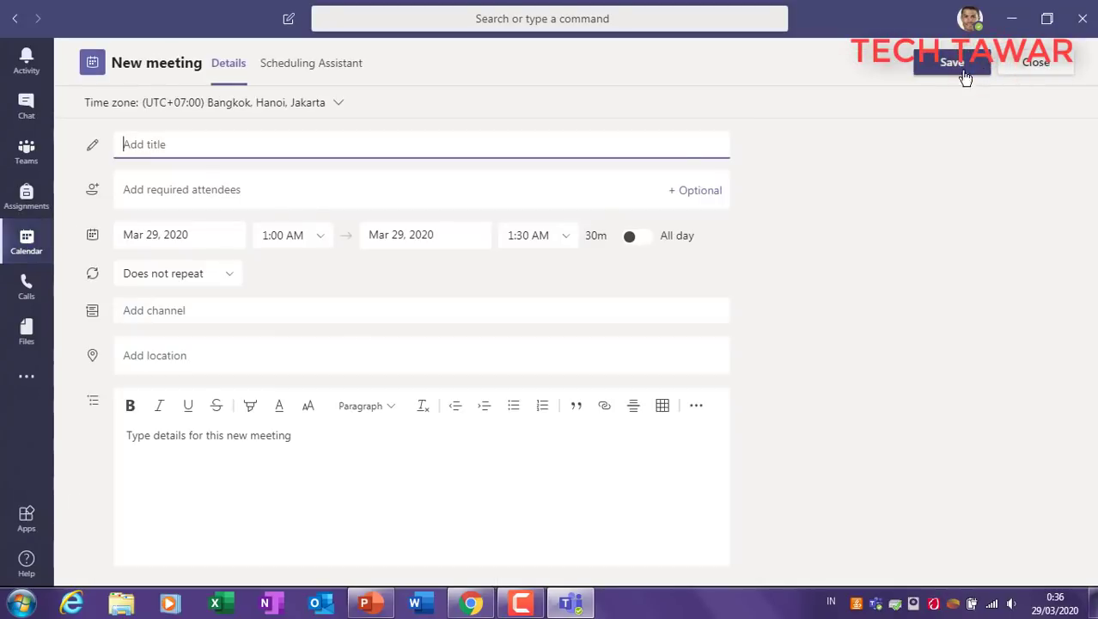
click(194, 144)
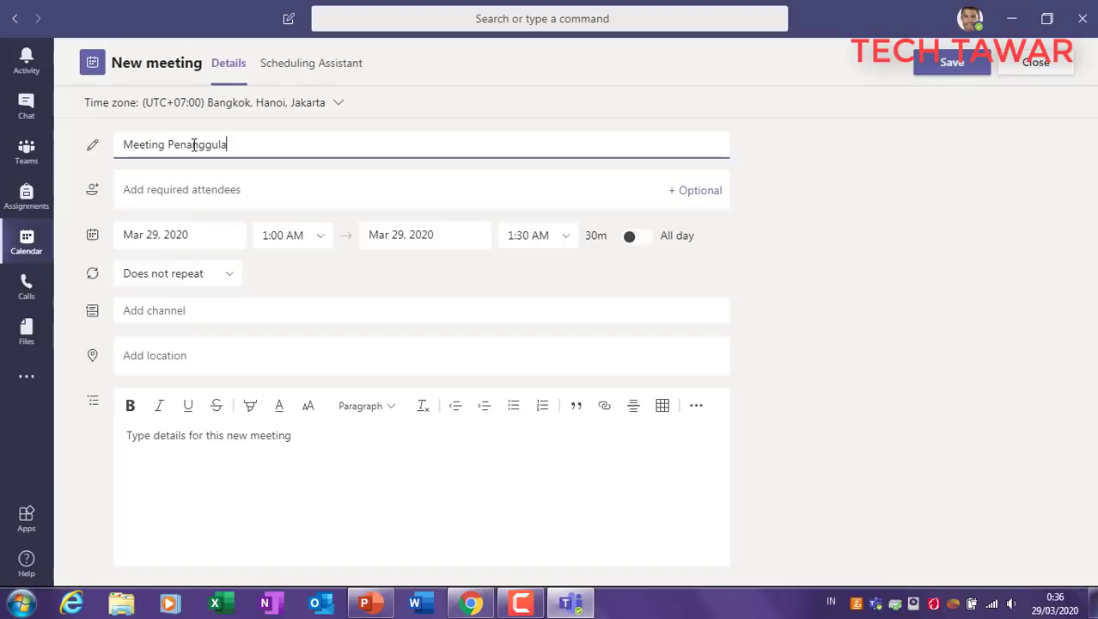
text(gan Covid-19)
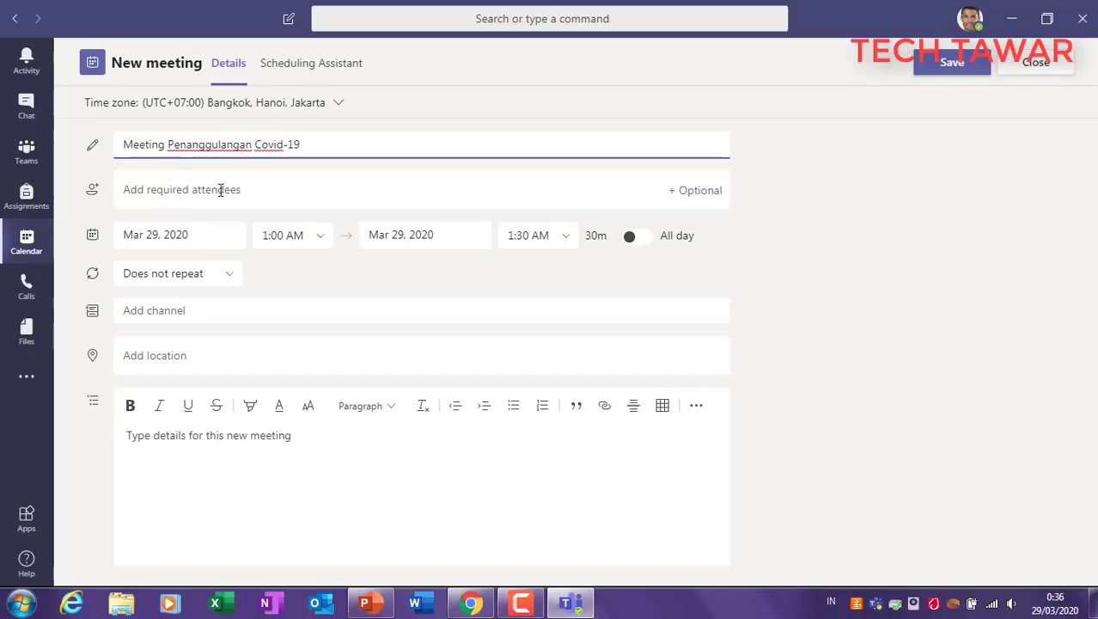
click(231, 200)
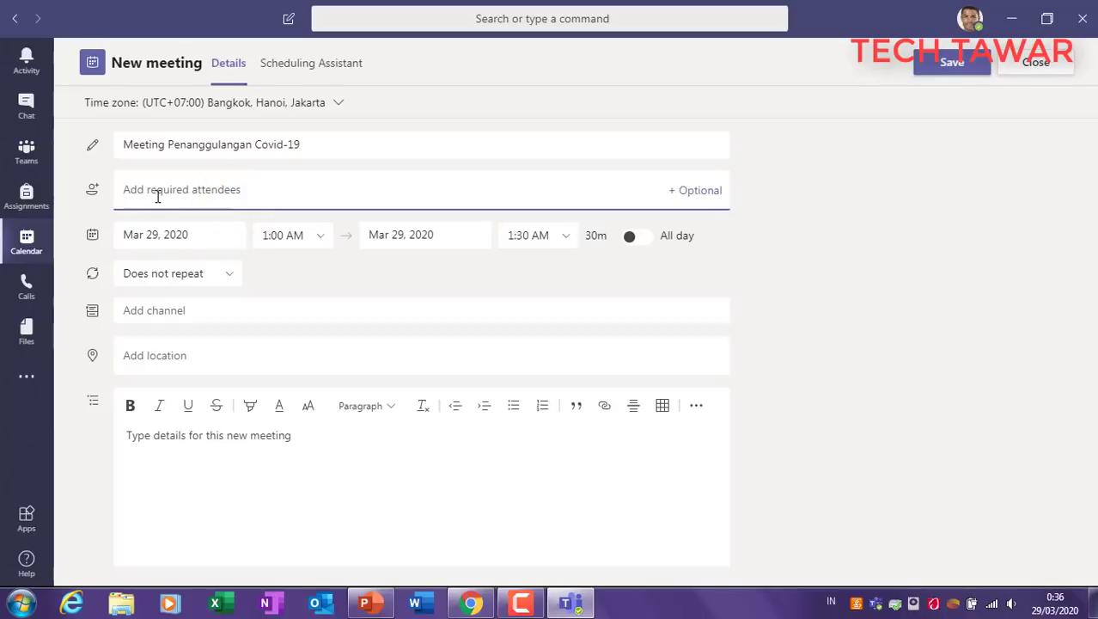
Step: Add two colleagues as required attendees by searching their names
text(and)
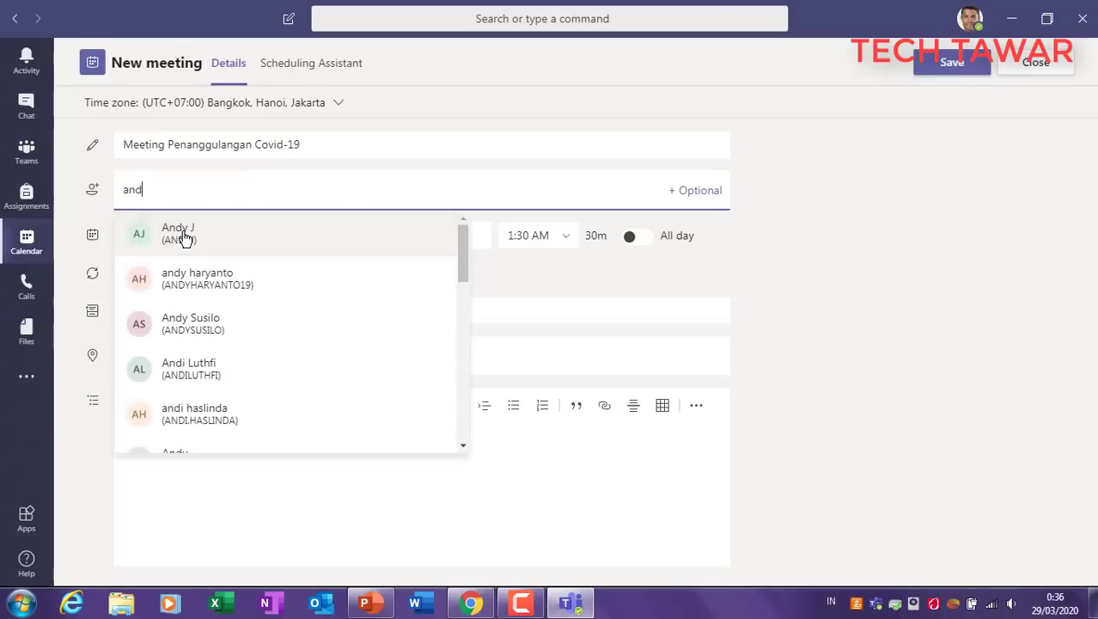
click(181, 236)
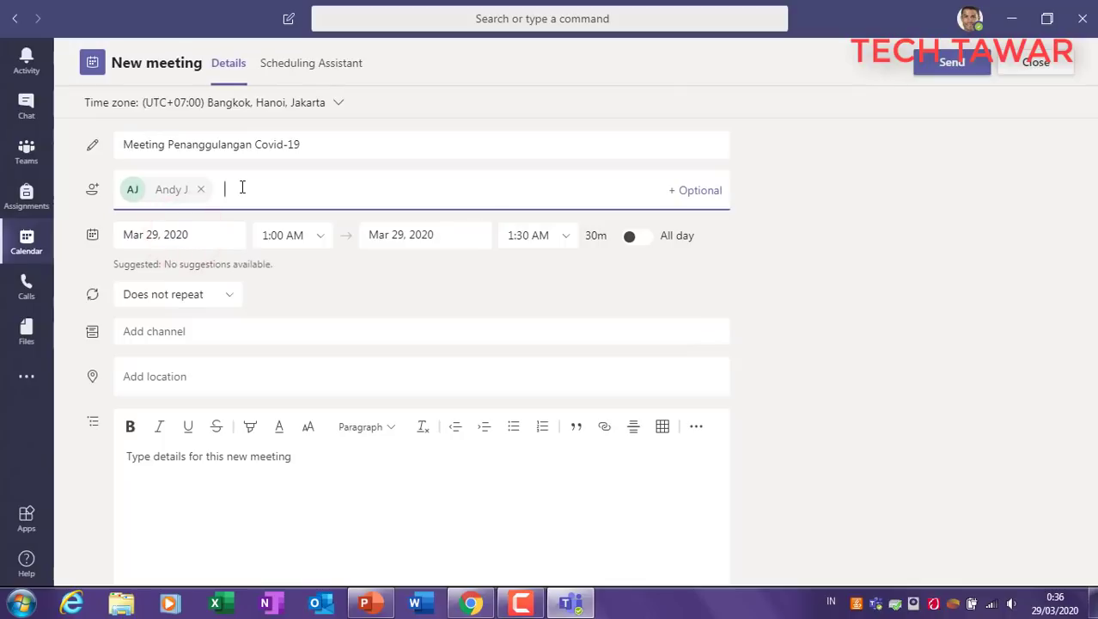
text(yun)
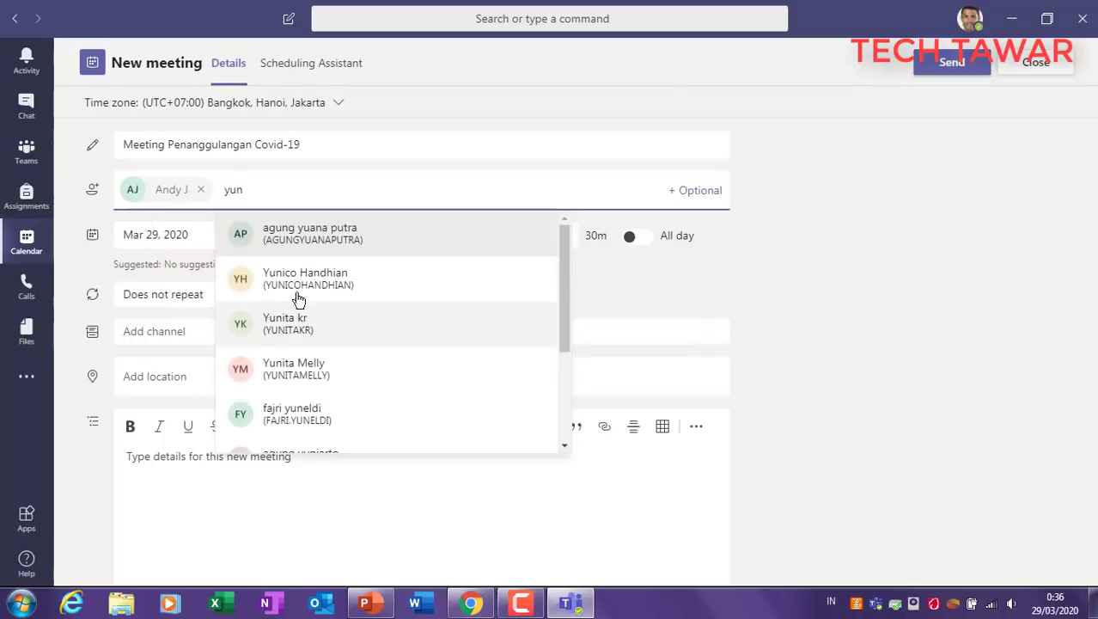
click(308, 245)
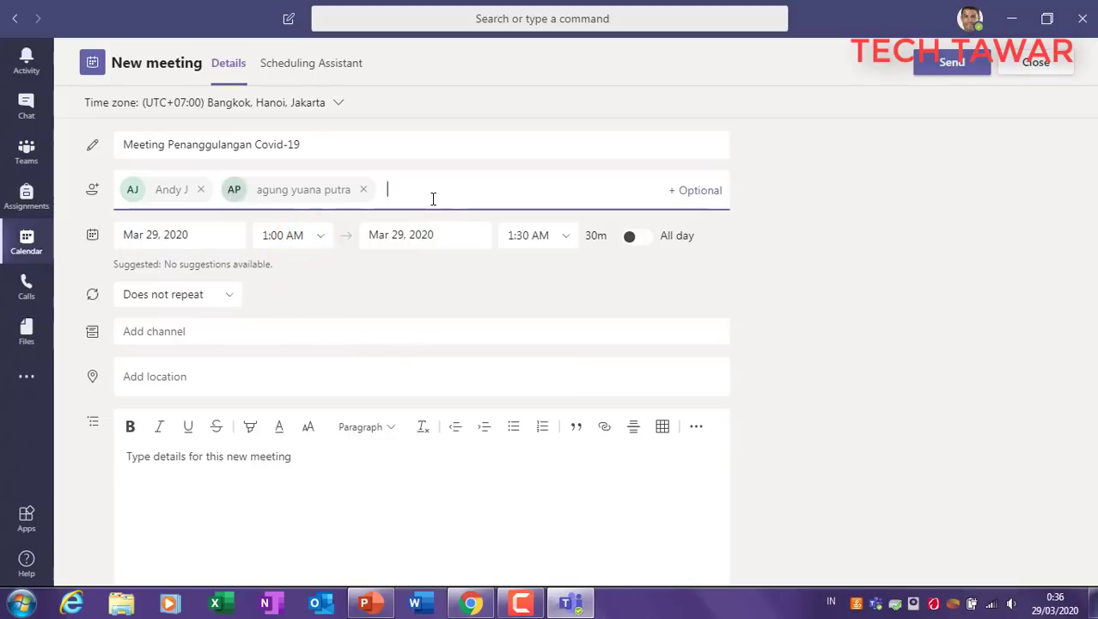
Step: Invite an external guest by entering their e-mail address as a required attendee
text(mas)
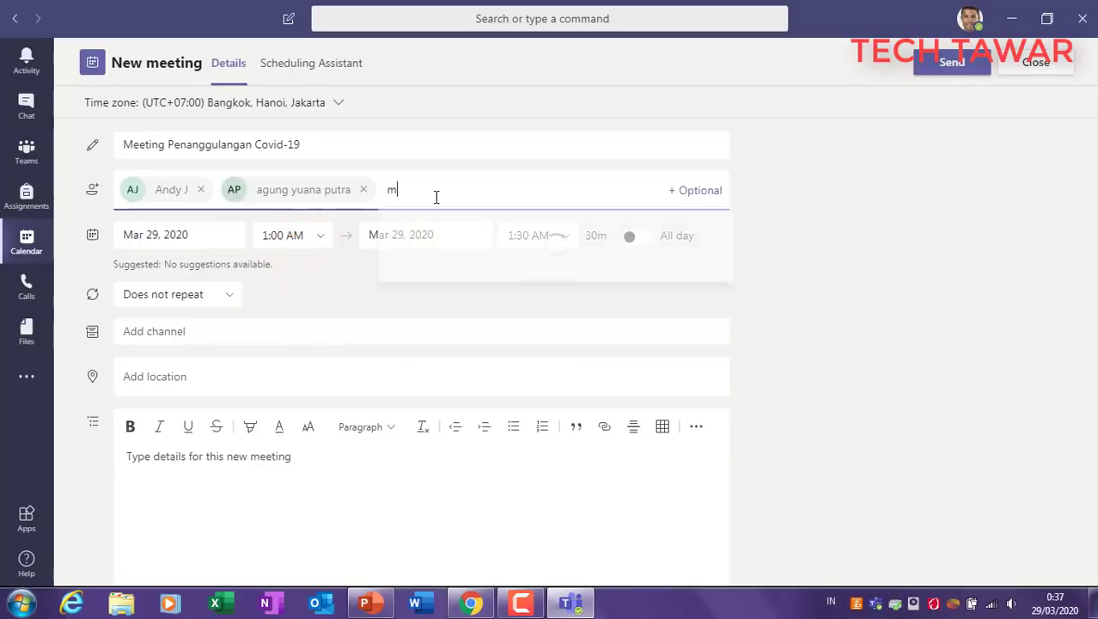
key(BackSpace)
key(BackSpace)
key(BackSpace)
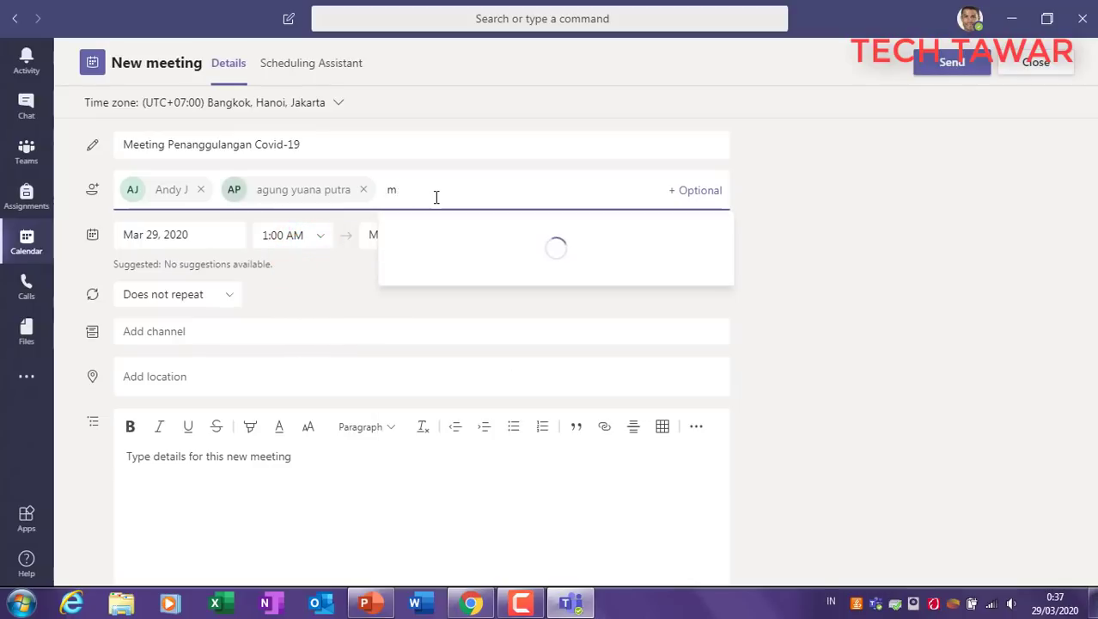
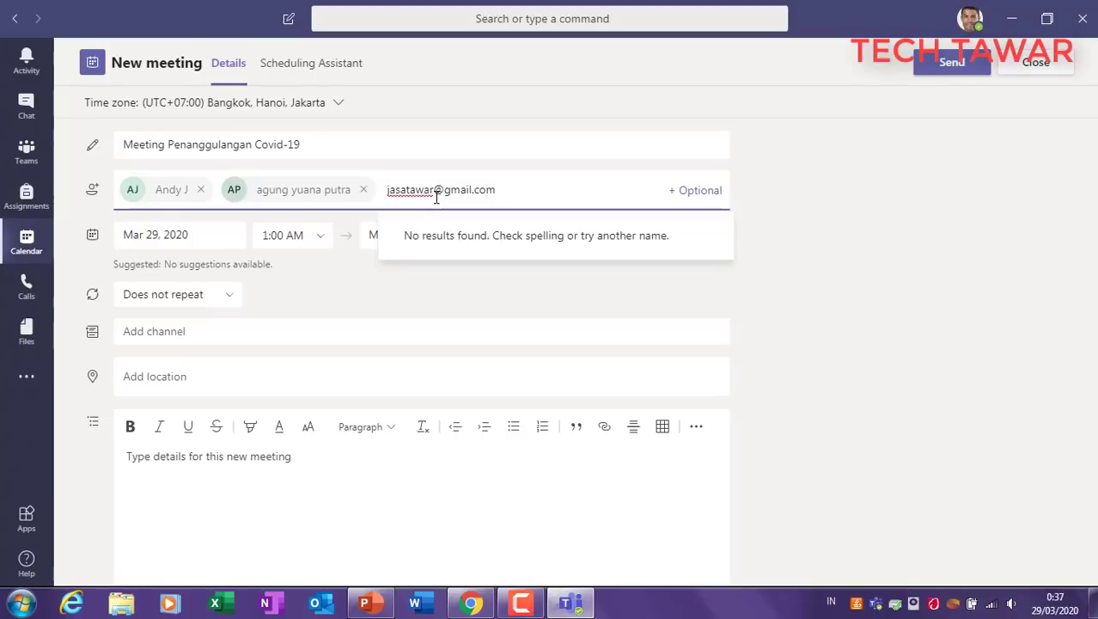
text(.)
key(BackSpace)
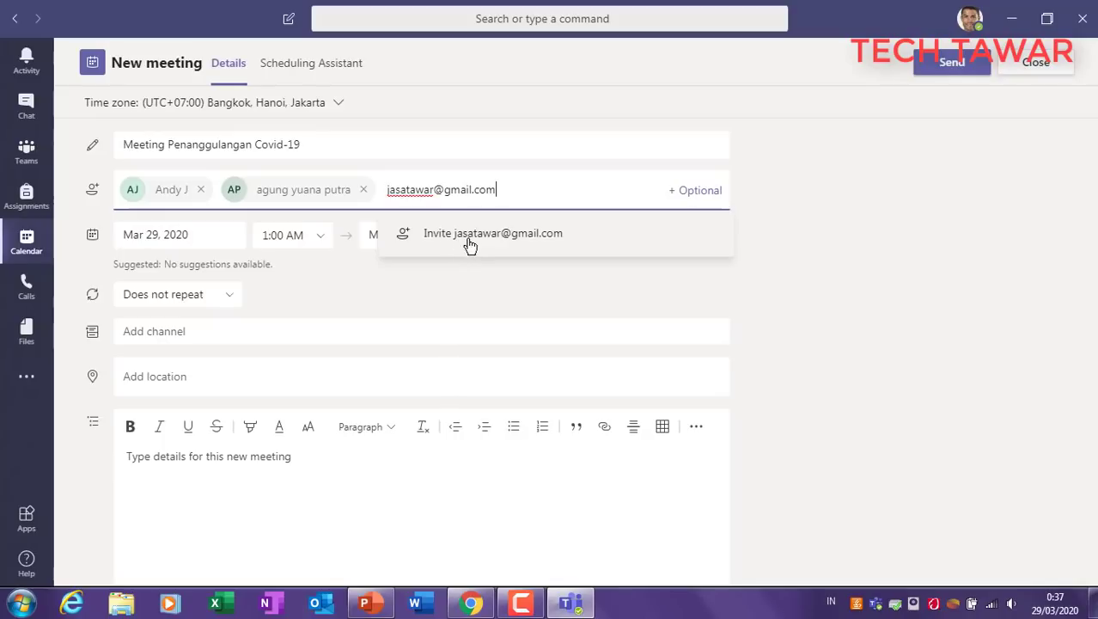
click(523, 235)
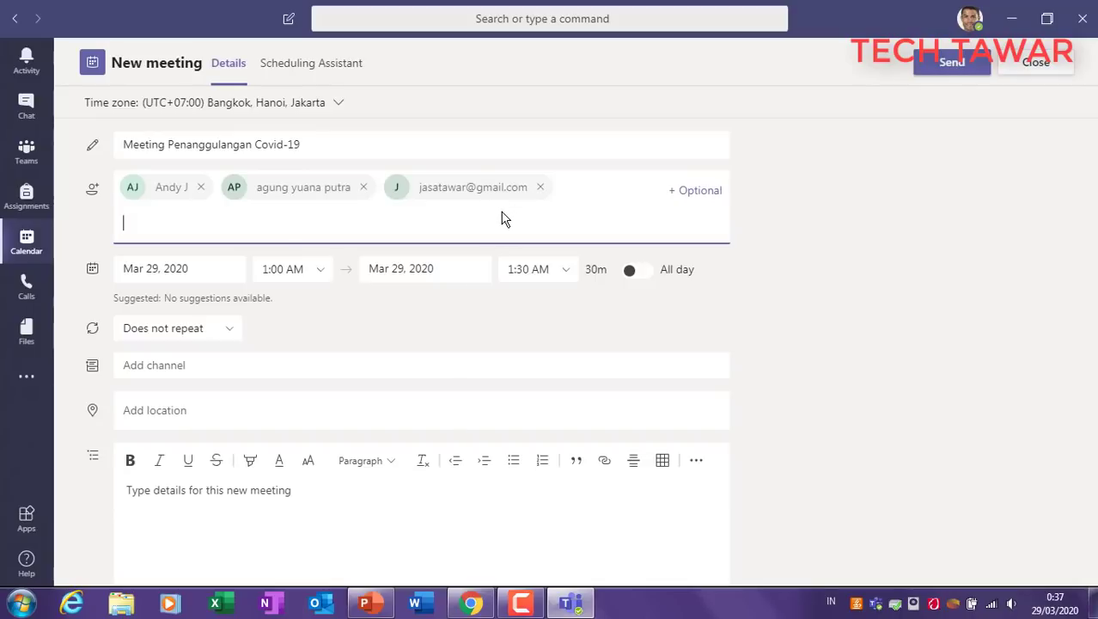
Step: Set the meeting to Mar 30, 2020, from 8:00 AM to 10:00 AM
click(156, 274)
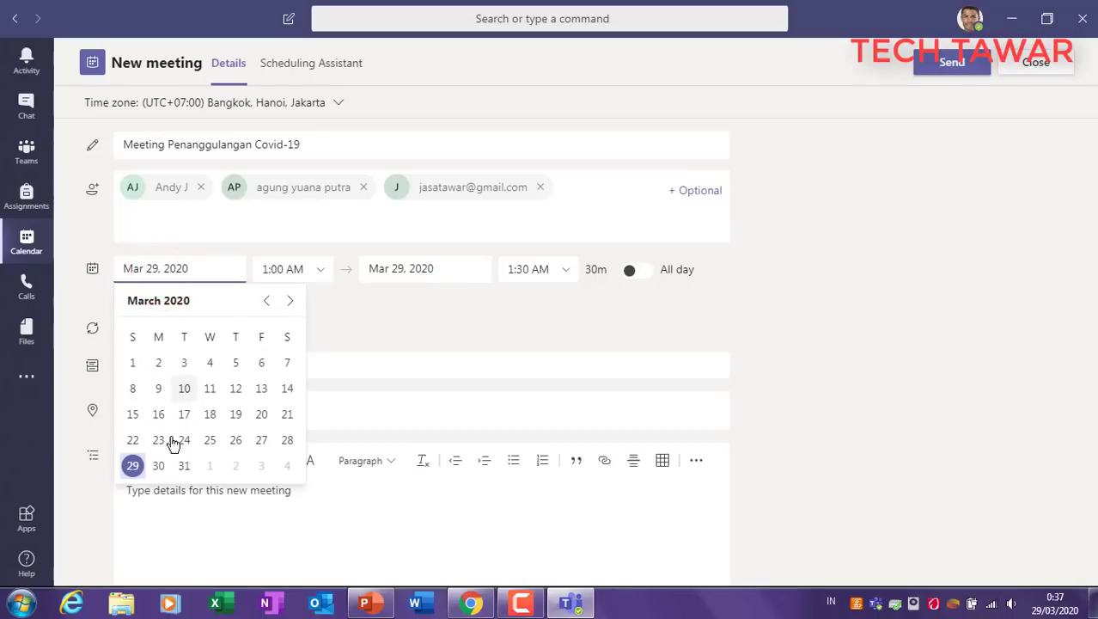
click(160, 467)
click(308, 269)
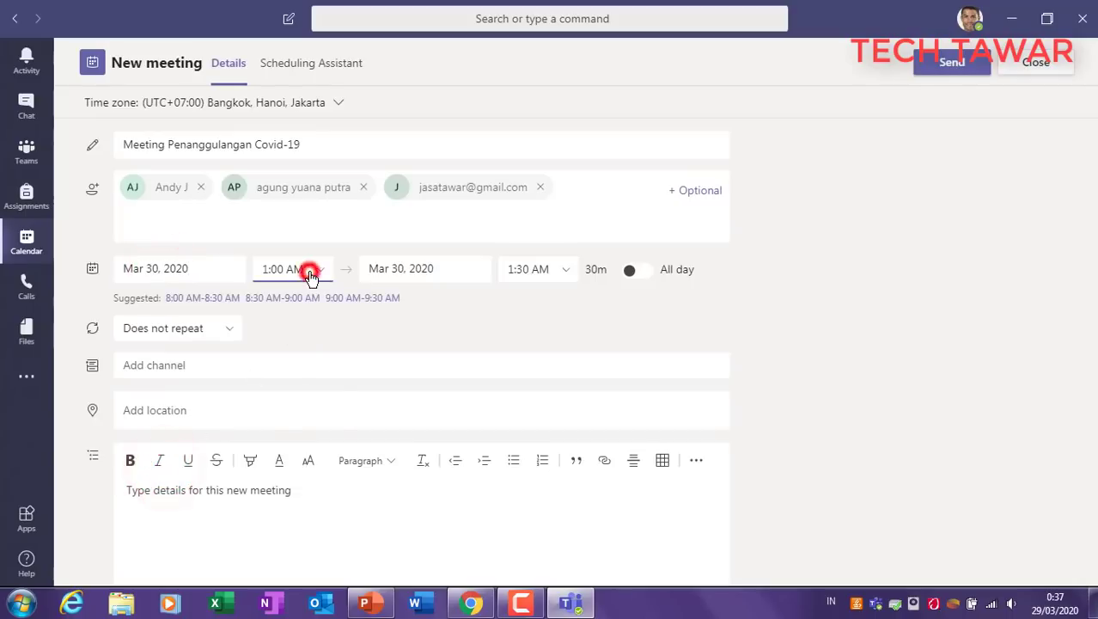
scroll(287, 361, down, 3)
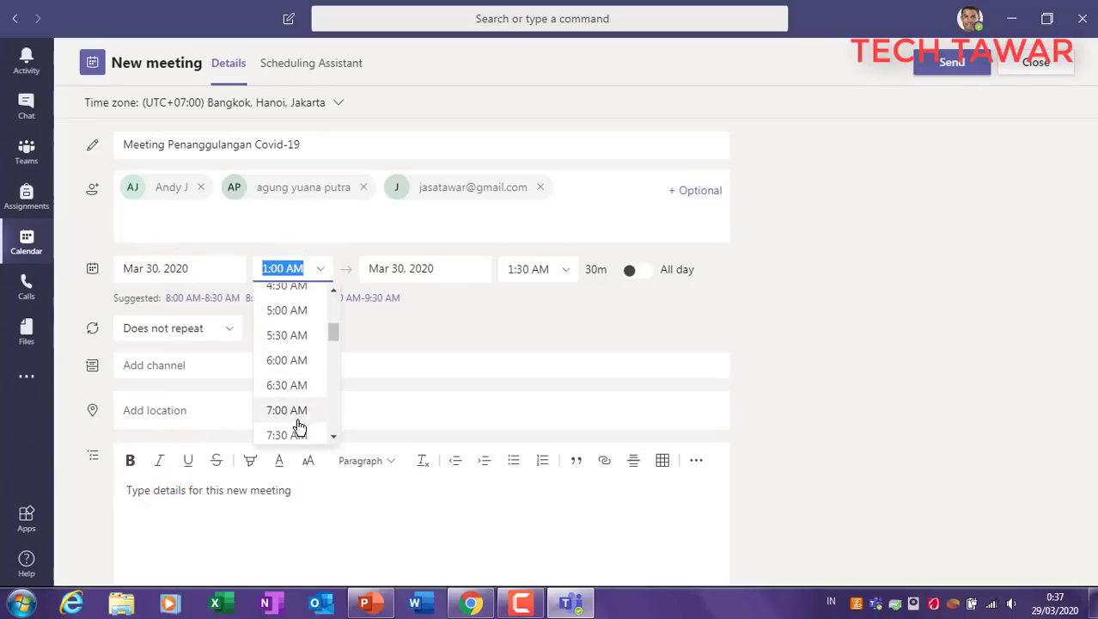
scroll(294, 426, down, 2)
click(296, 382)
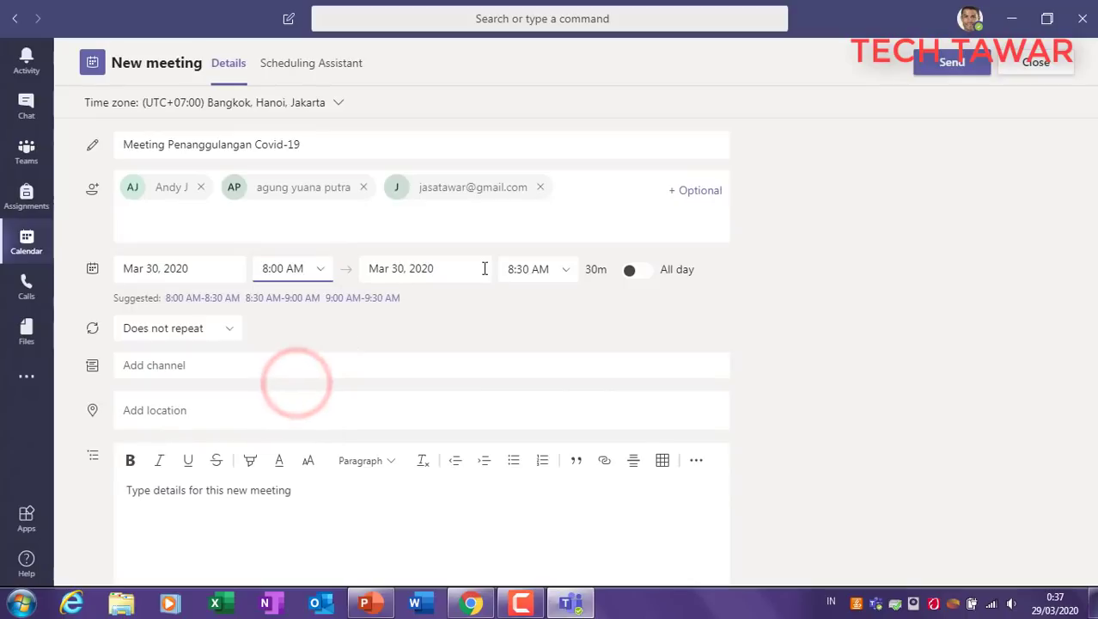
click(537, 271)
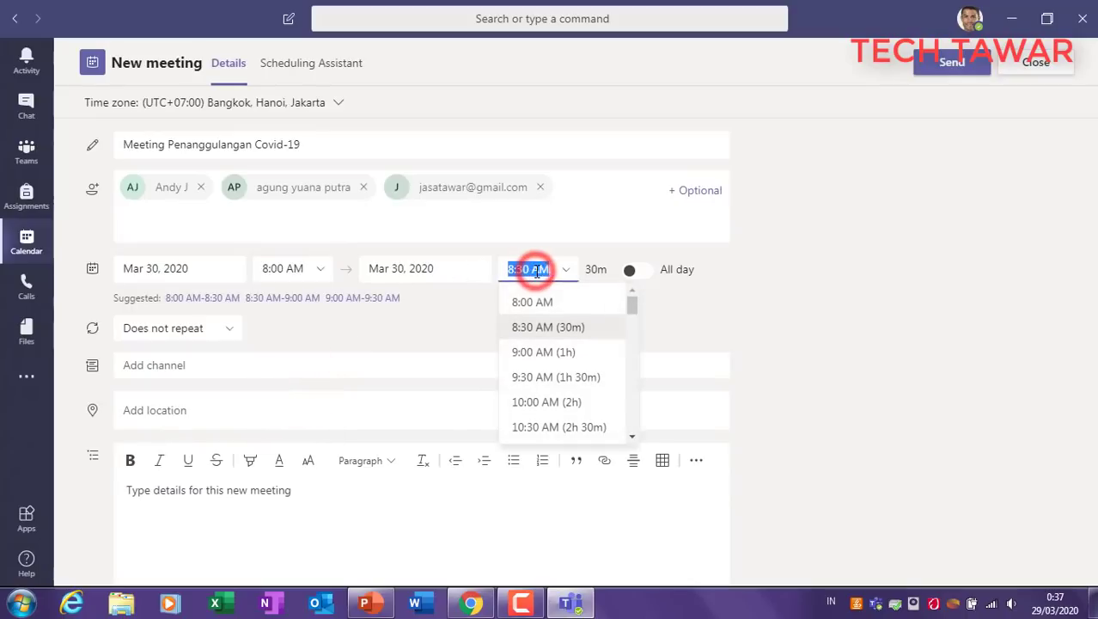
click(552, 404)
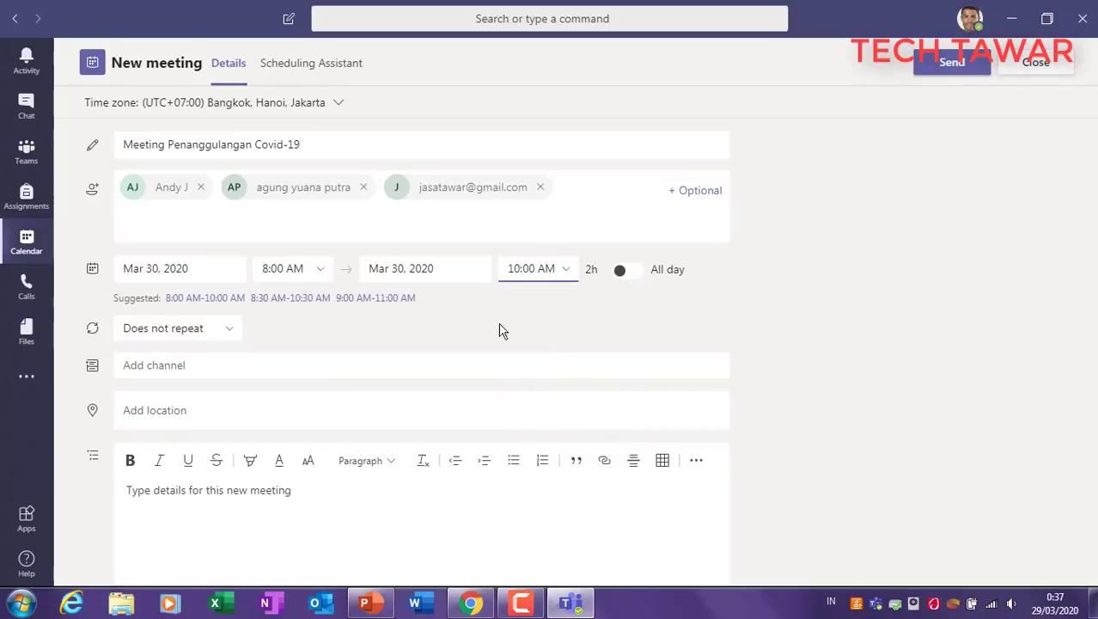
Step: Leave the meeting without a channel and location, moving to the details box
click(212, 370)
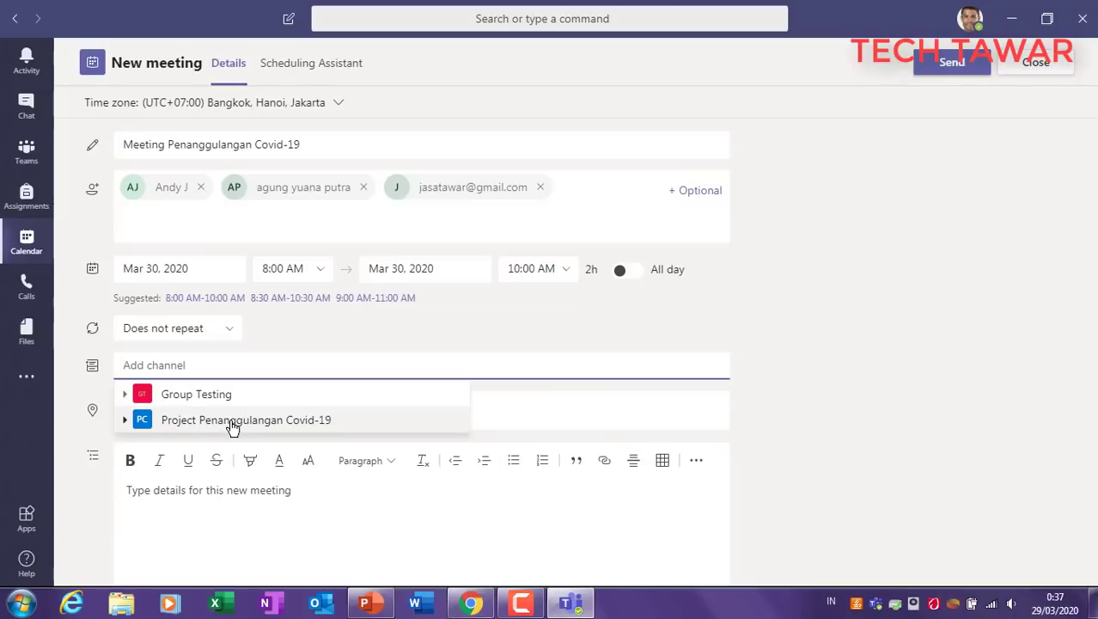
click(356, 341)
click(201, 412)
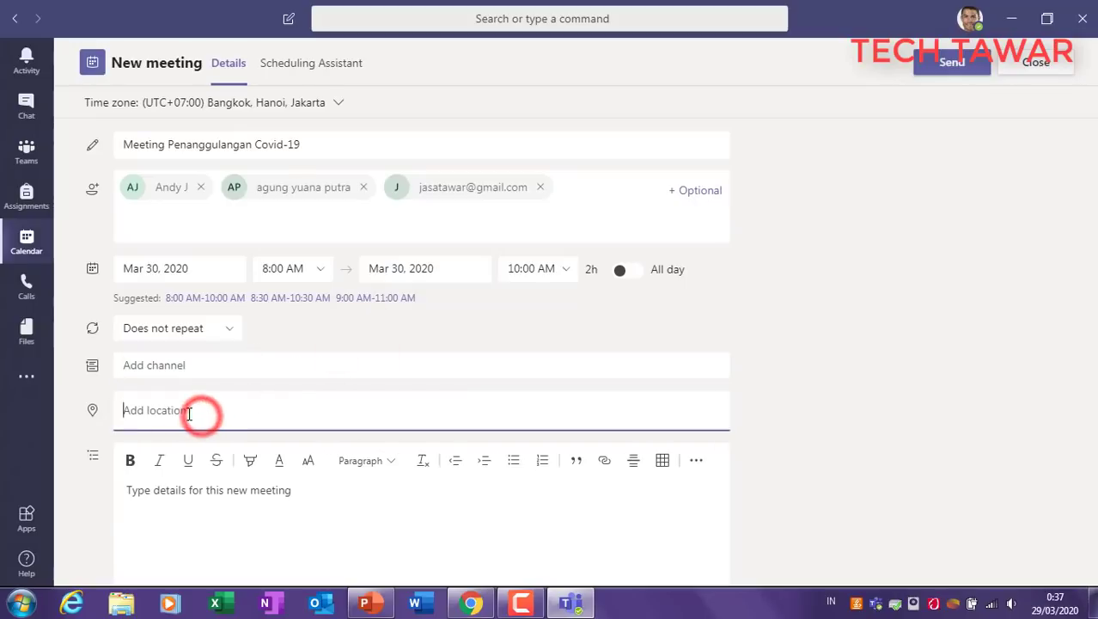
click(204, 492)
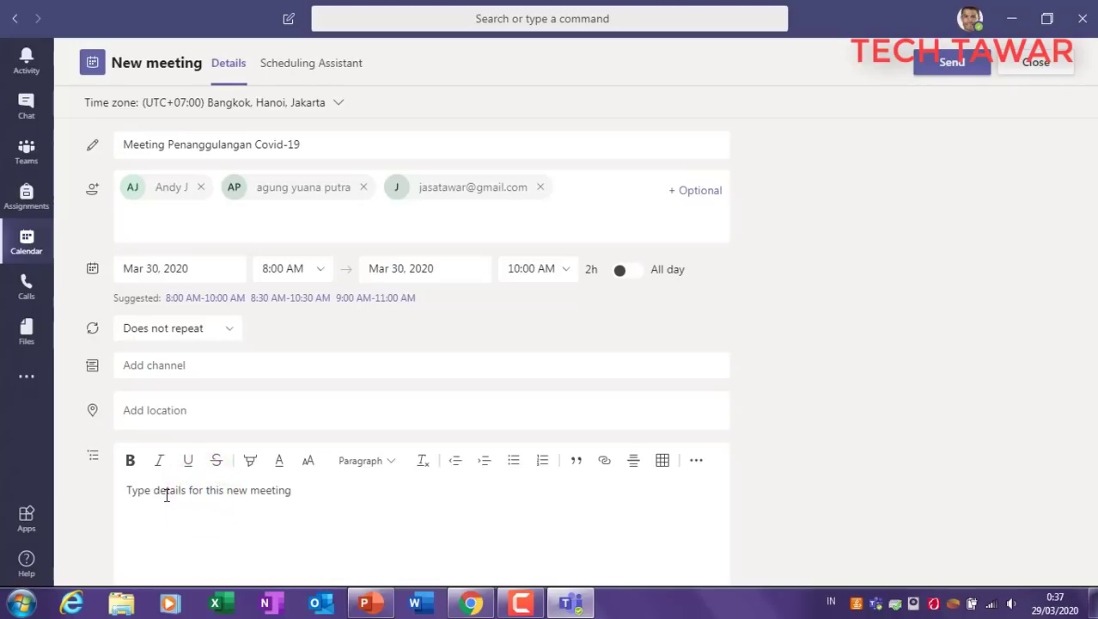
Step: Write 'Dear All', a live-meeting request with the pasted meeting title, and 'Thanks'
text(Dear All,)
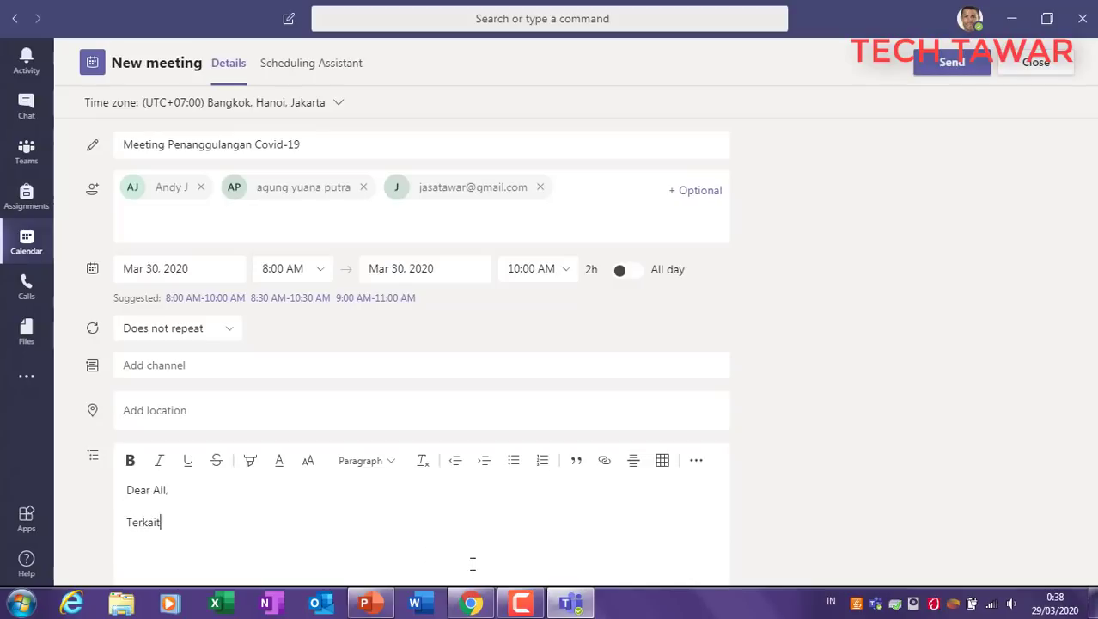
drag(330, 143, 96, 150)
key(ctrl+c)
click(264, 529)
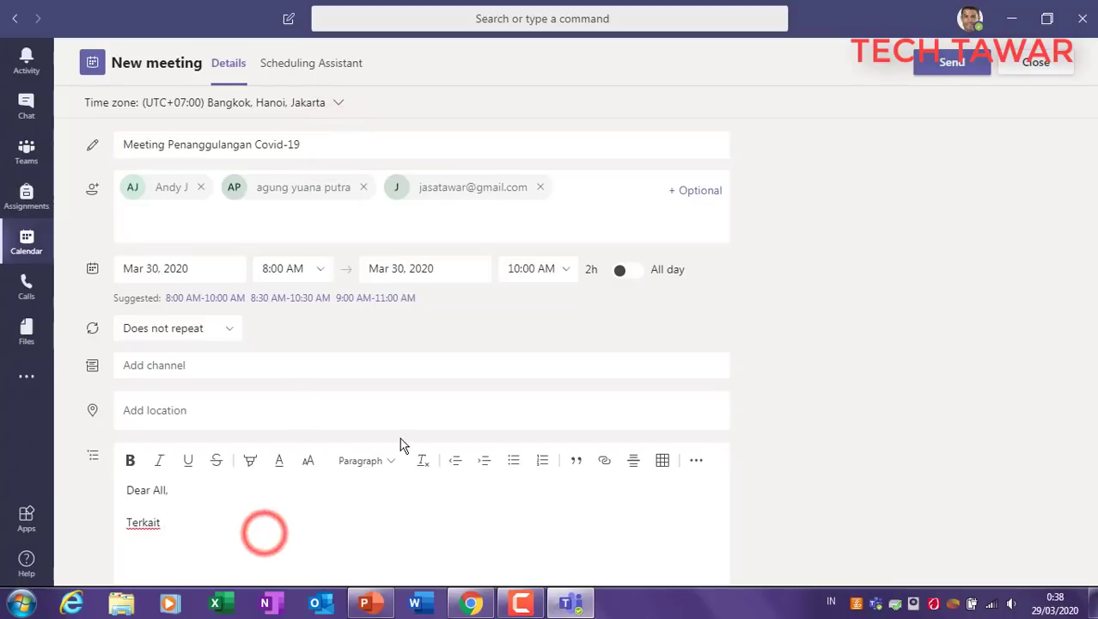
text(keadd)
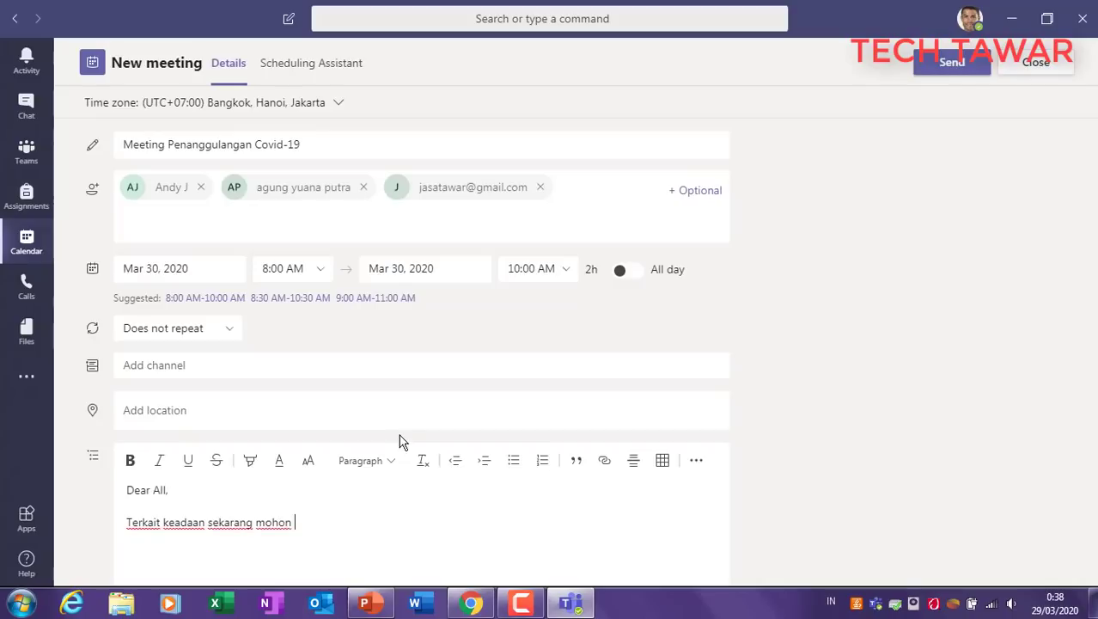
text(Live Meeting)
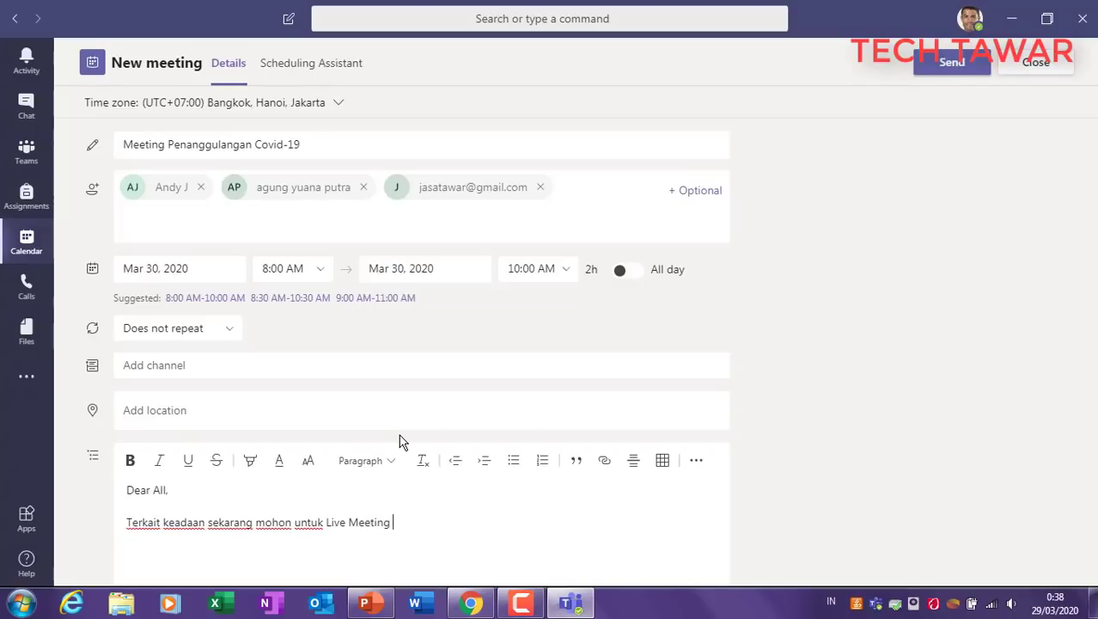
text( oemab)
text(mba)
key(ctrl+v)
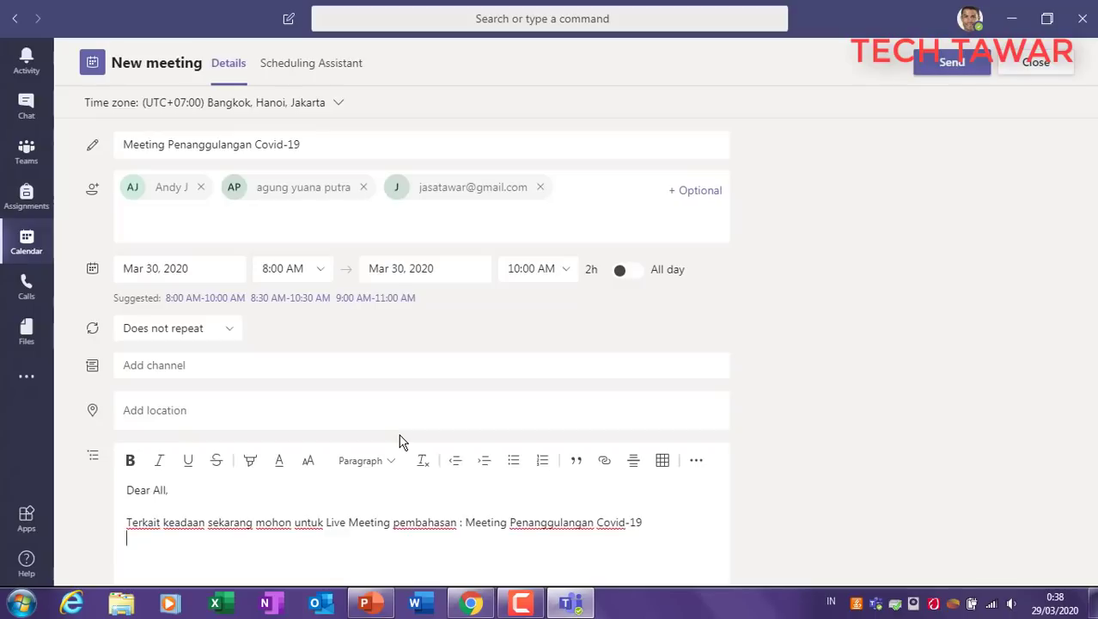
text(s)
Step: Send the invitation, placing the meeting on Monday 30, 8:00–10:00 AM
click(933, 67)
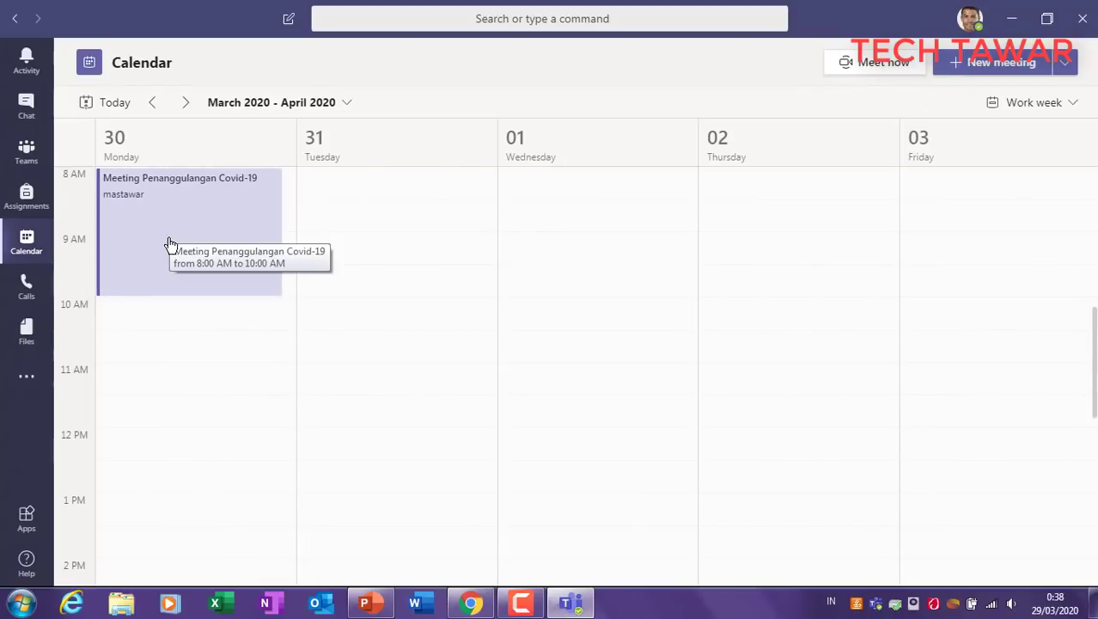
scroll(169, 243, up, 1)
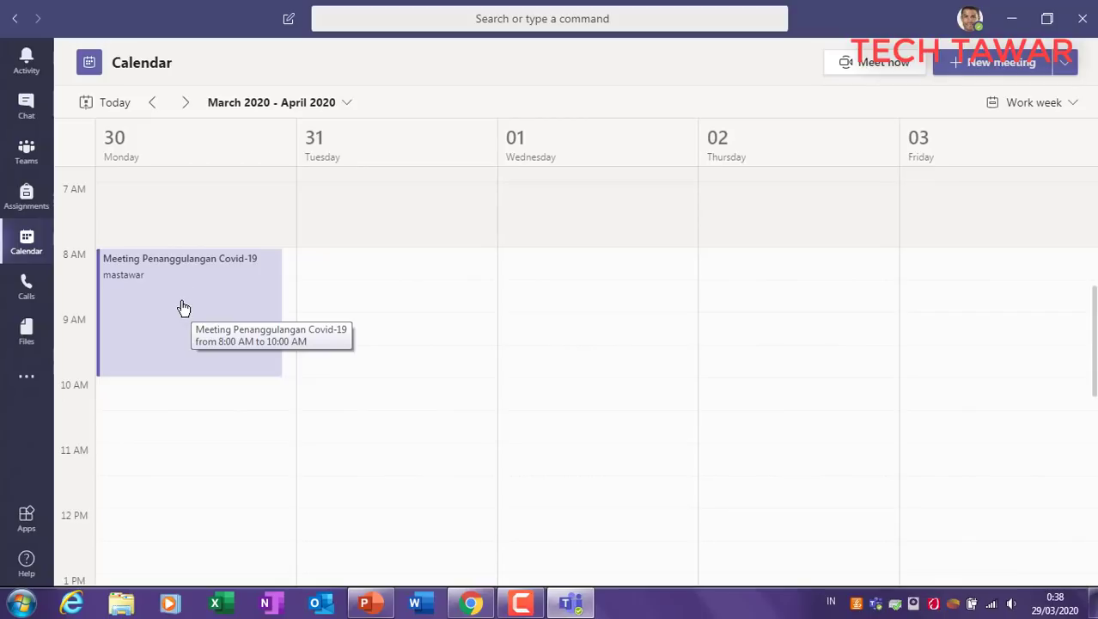
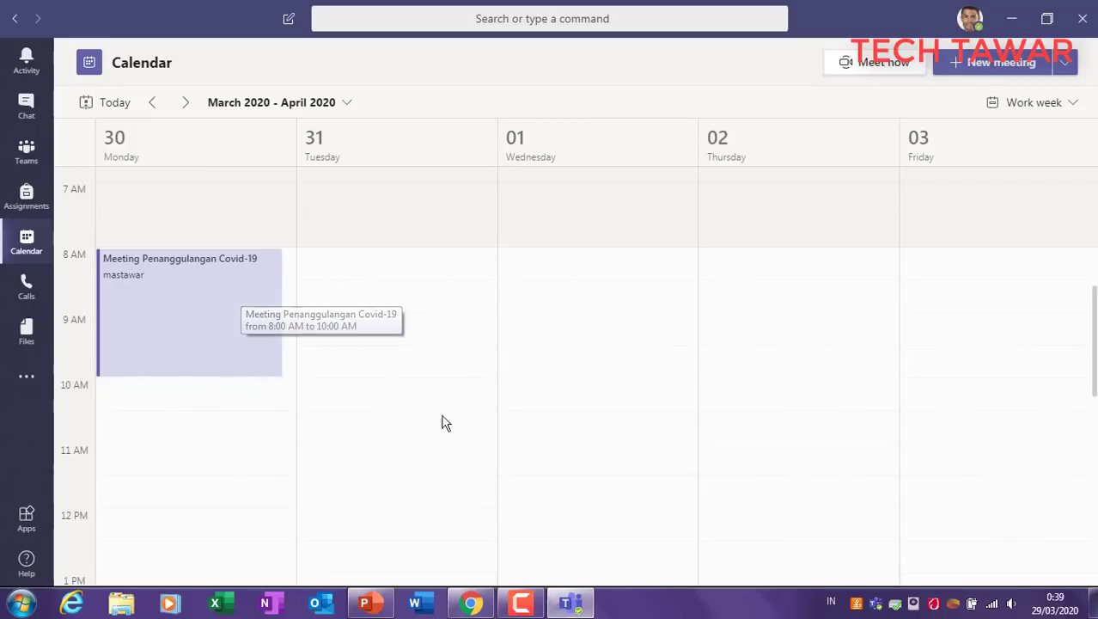
Step: Show slide 8, '4. Calendar', and highlight its Video Conference bullet for review
click(366, 601)
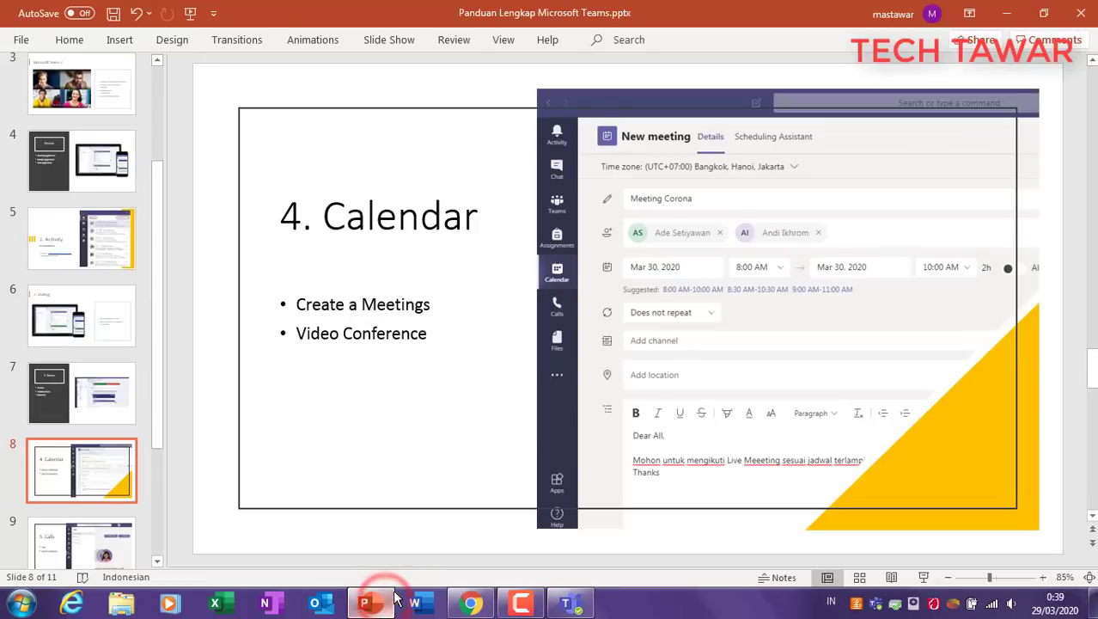
click(353, 305)
click(286, 301)
click(385, 331)
drag(297, 334, 417, 333)
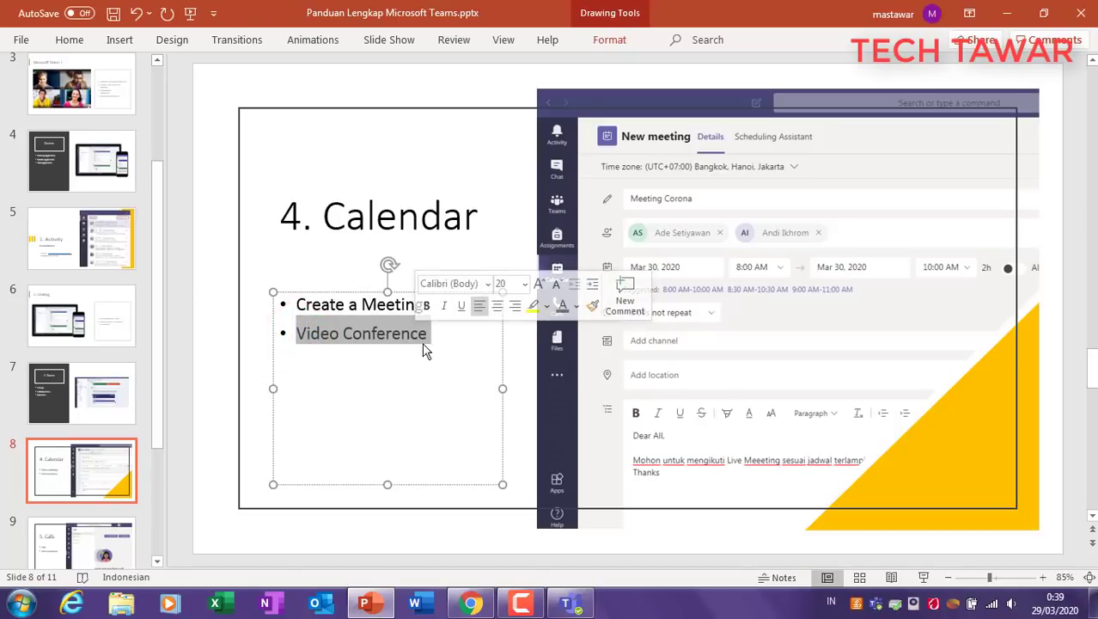
click(436, 385)
click(241, 382)
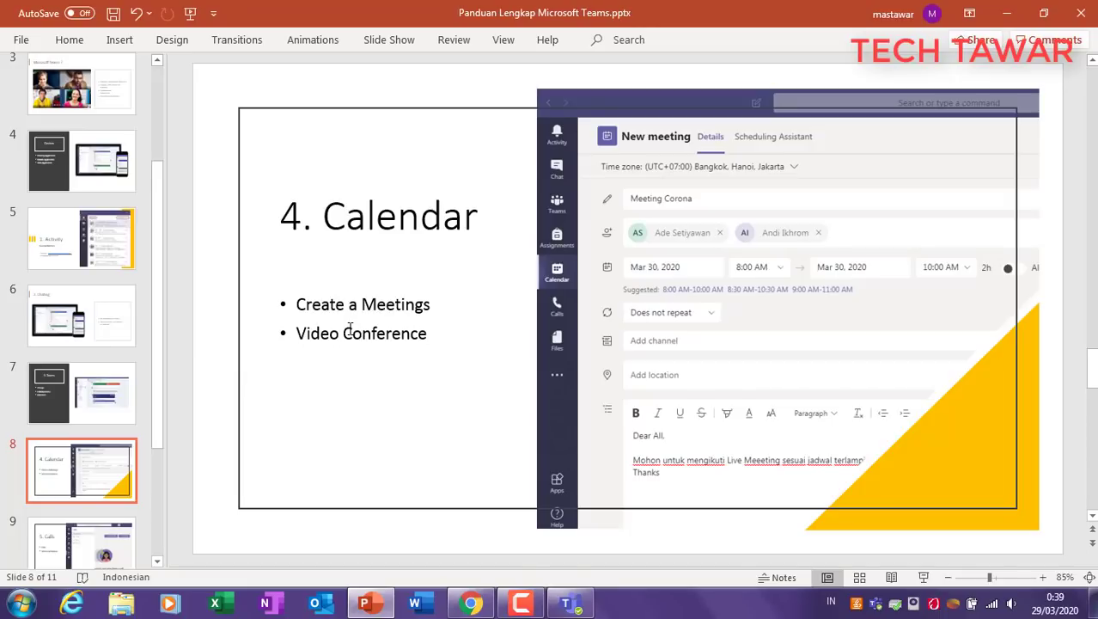
click(570, 602)
Step: Join the Meeting Penanggulangan Covid-19 from Calendar with camera and microphone on
click(179, 298)
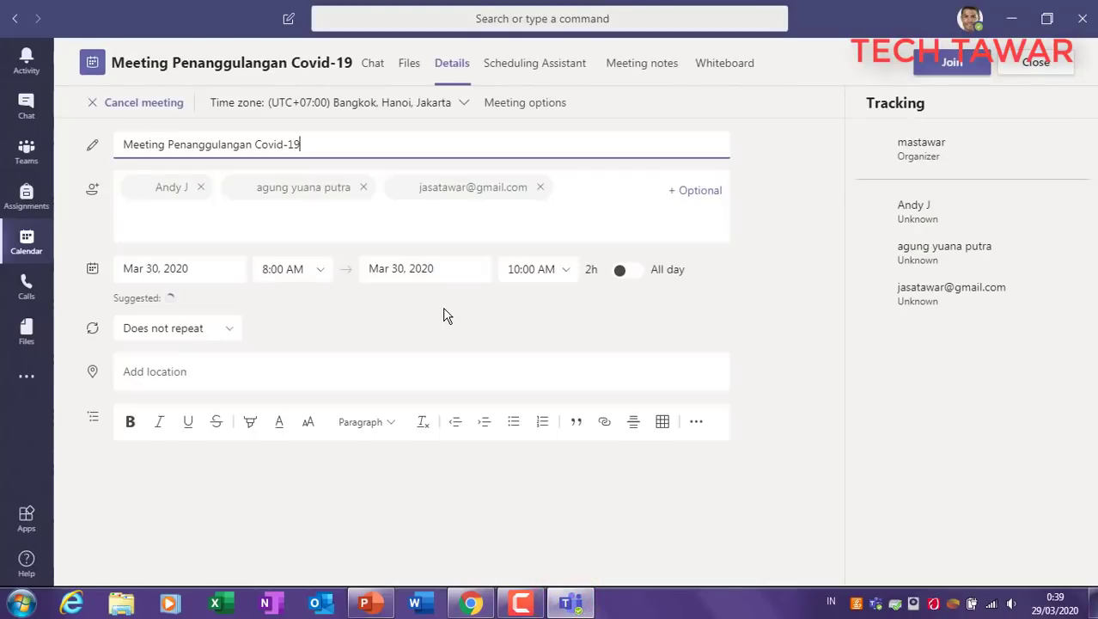
click(949, 65)
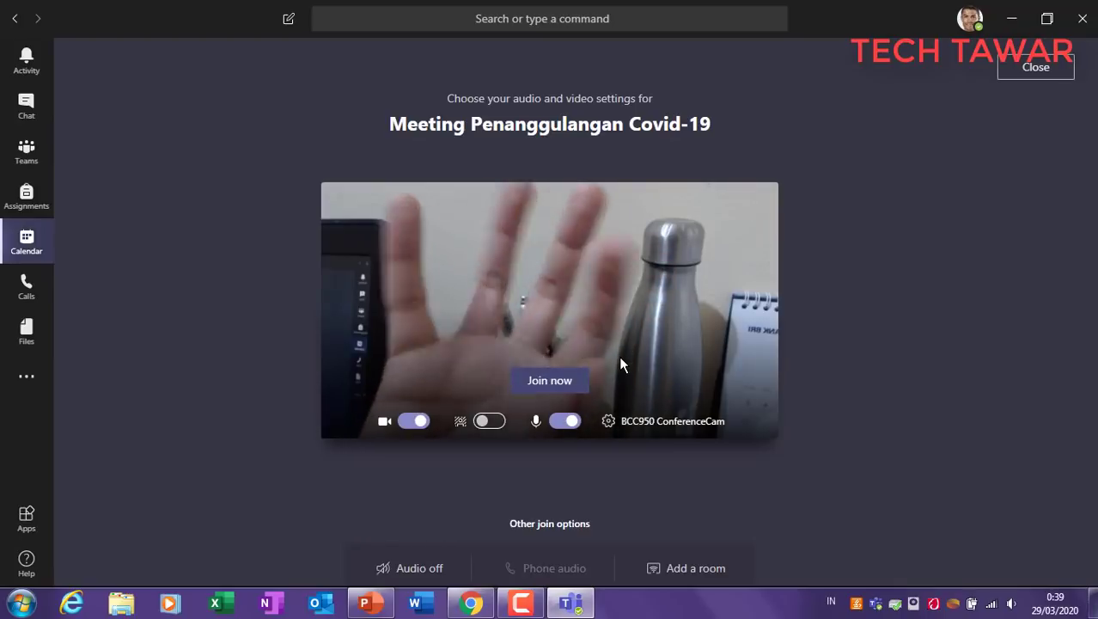
click(547, 382)
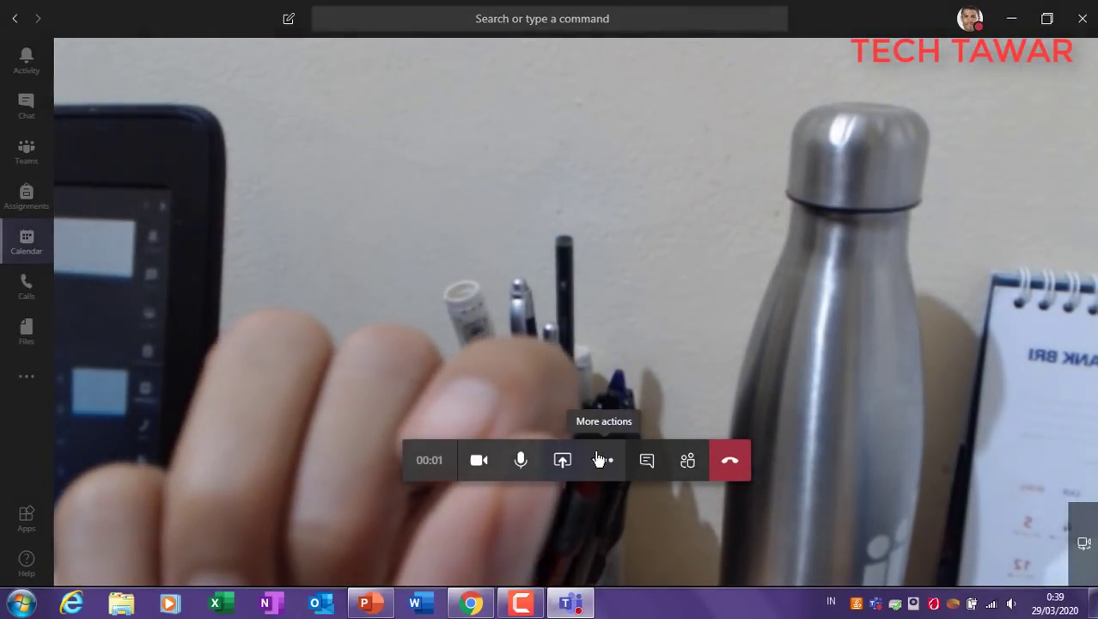
click(601, 460)
Step: Turn on Blur my background for the webcam in the live call
click(631, 306)
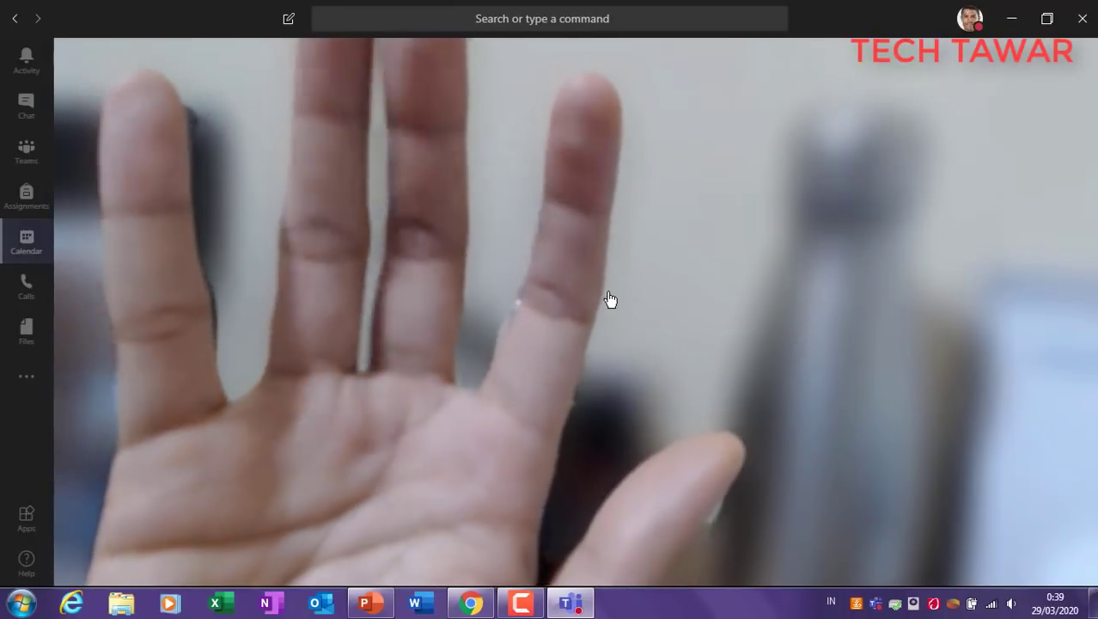
mouse_move(600, 265)
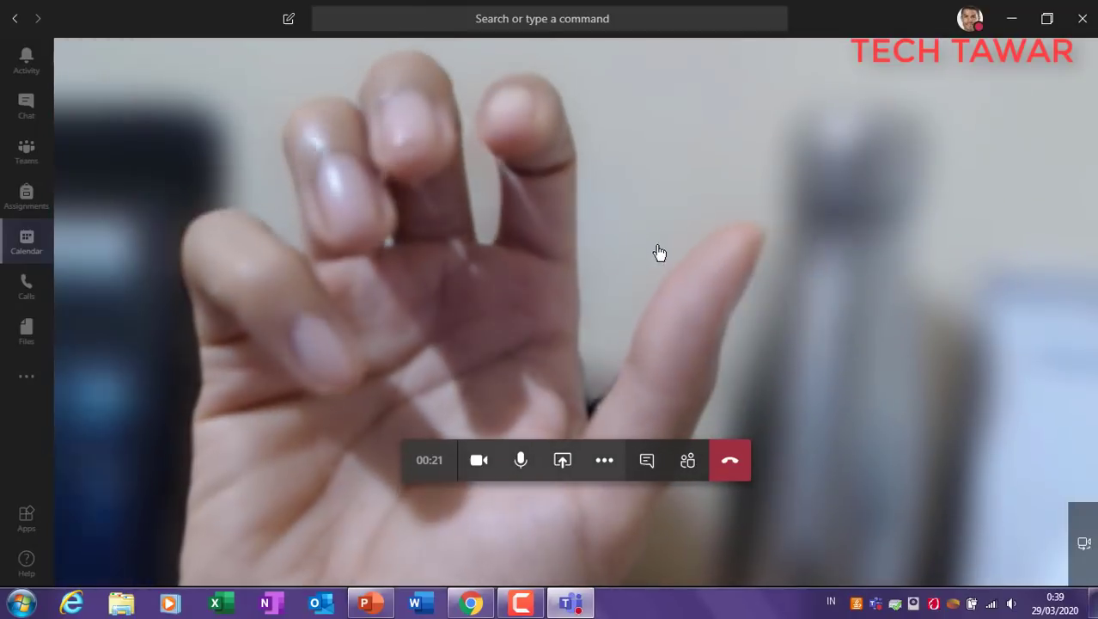
click(605, 460)
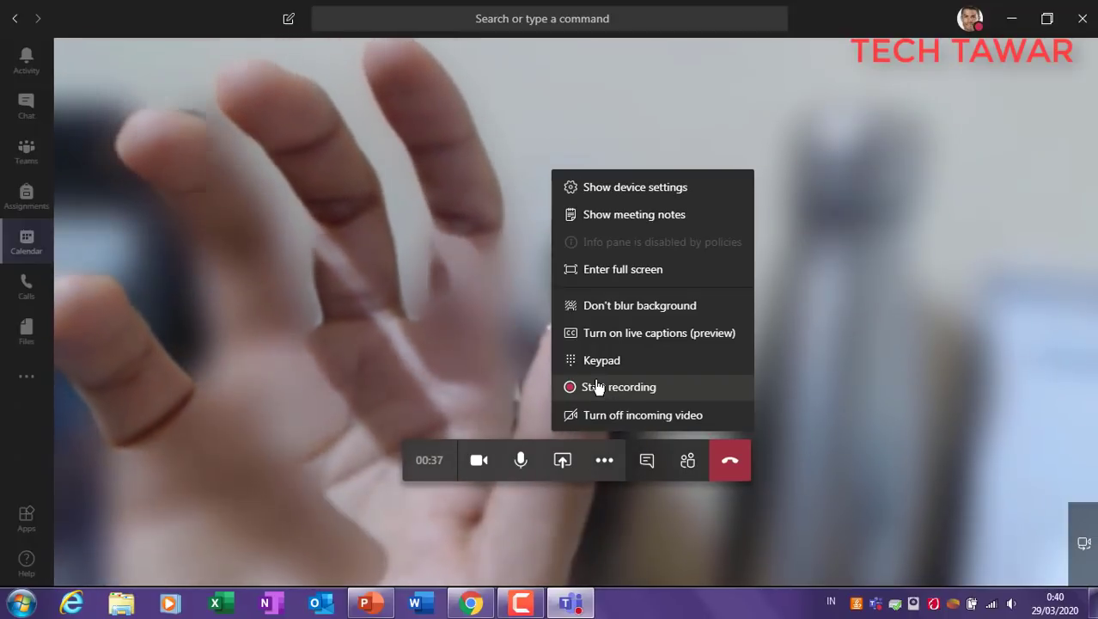
Step: Turn off camera and mic, then check the Share, chat and People panels
click(479, 462)
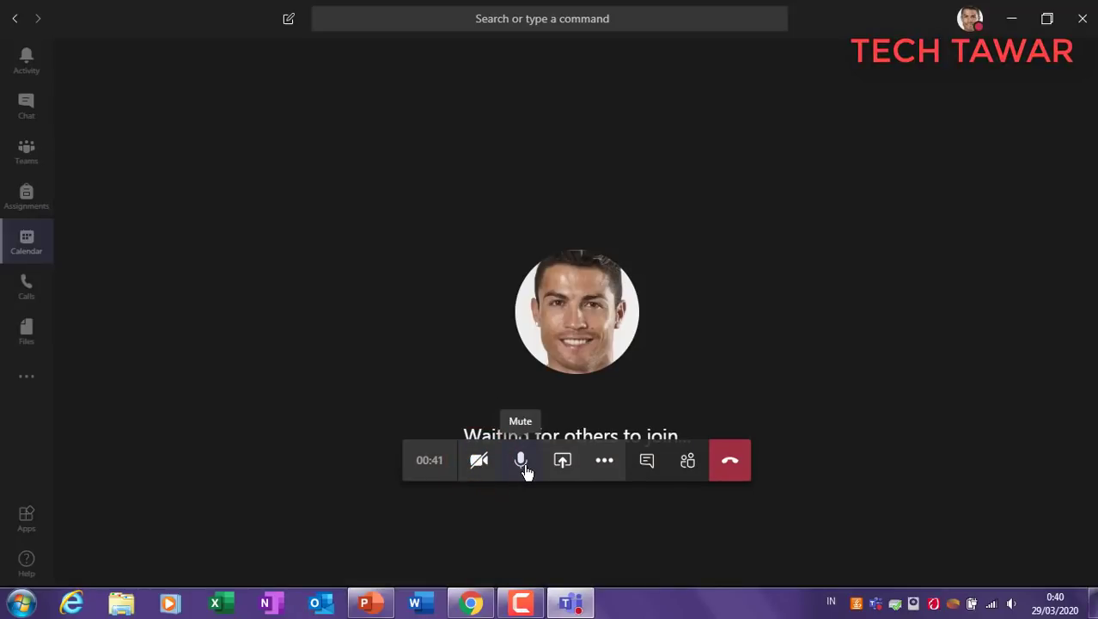
click(522, 462)
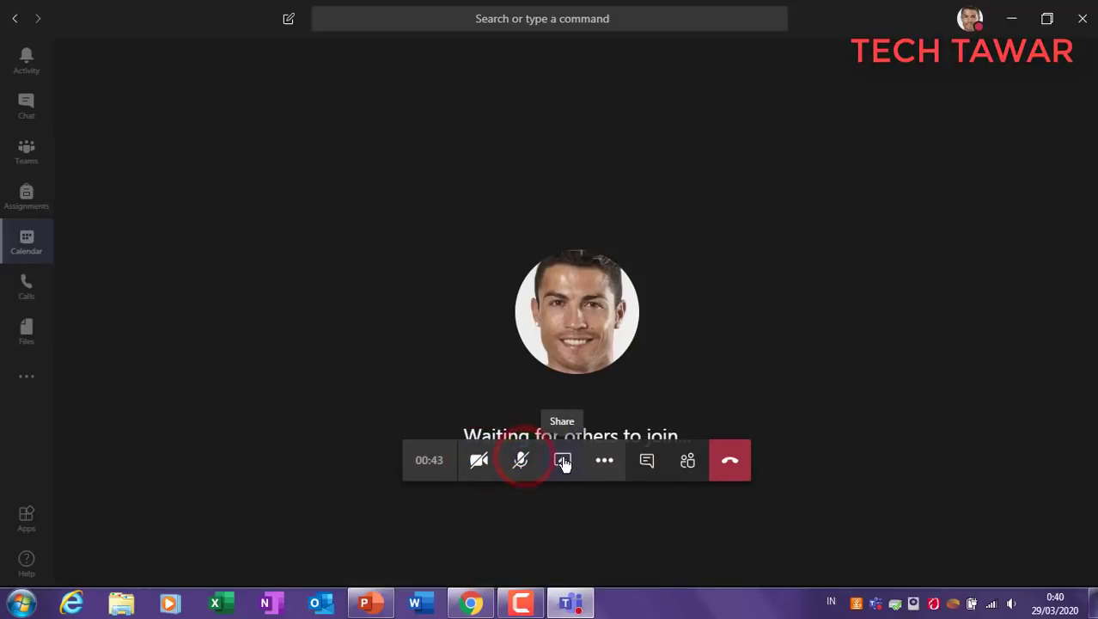
click(562, 461)
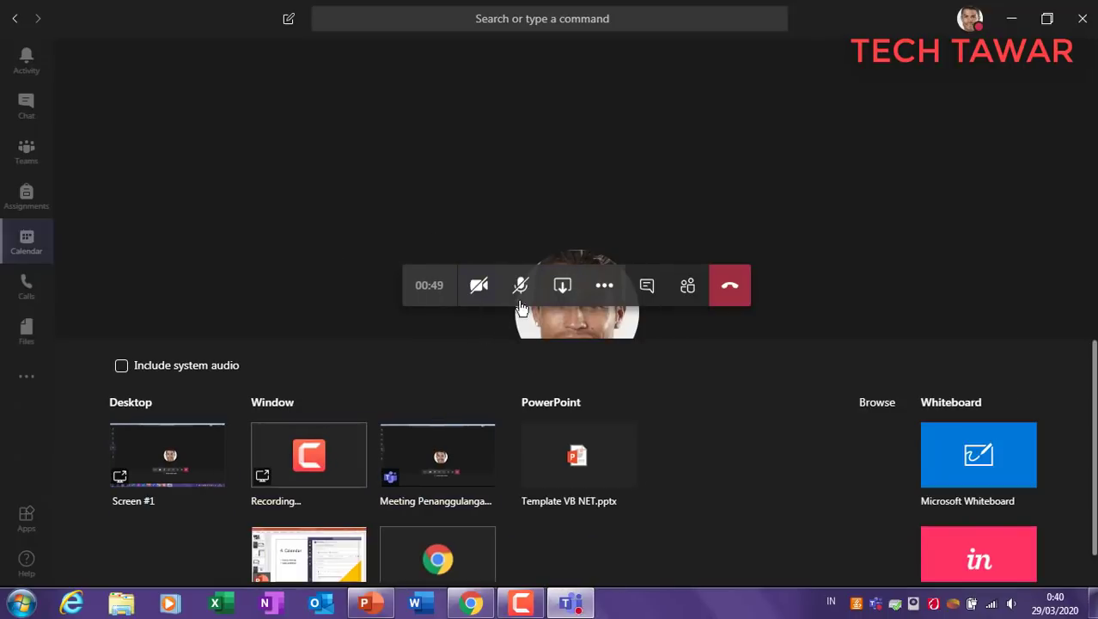
click(646, 286)
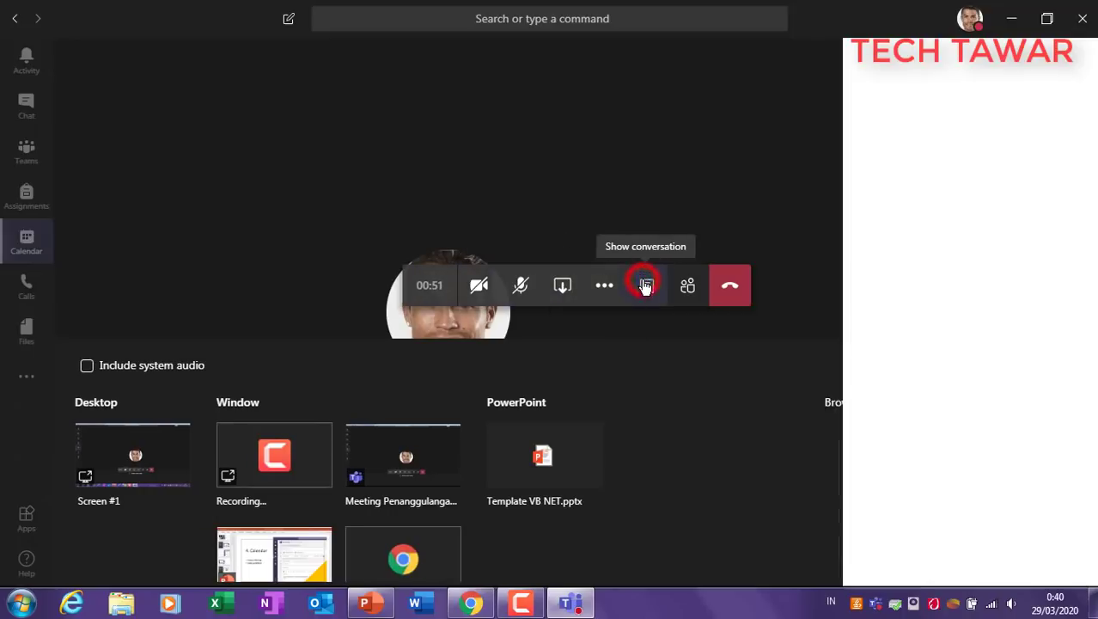
click(690, 284)
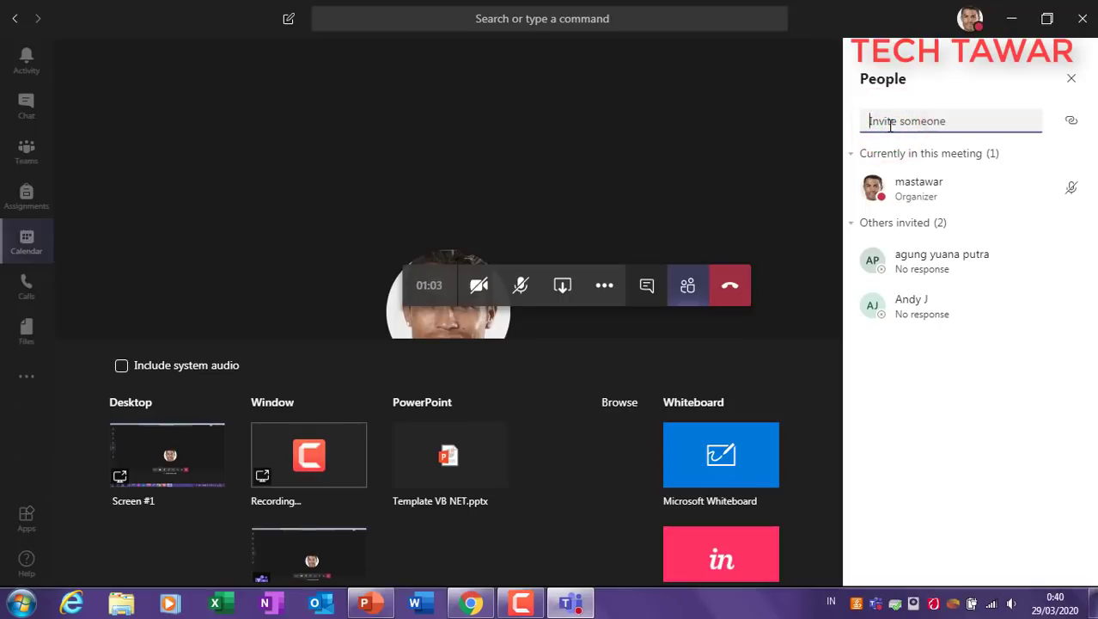
text(bud)
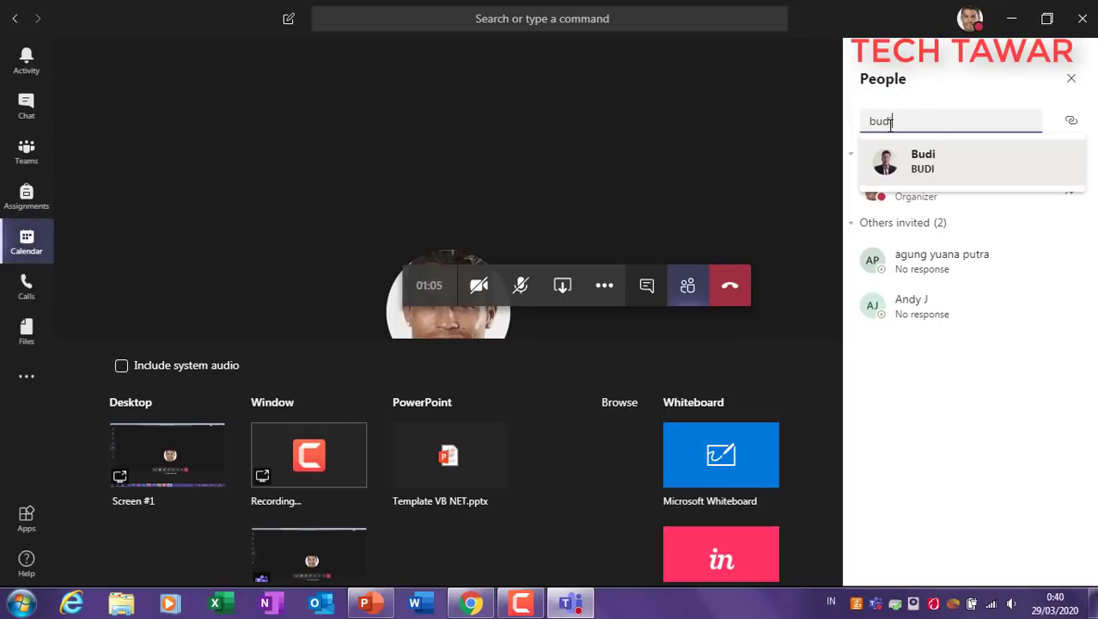
text(i)
click(712, 167)
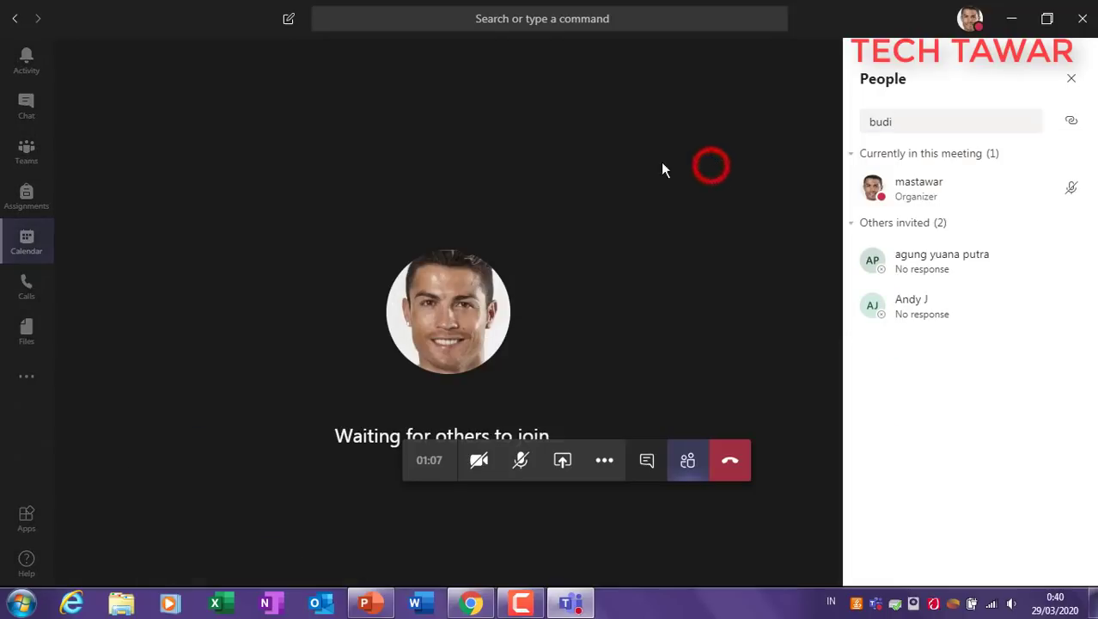
Step: Leave the Covid-19 meeting, rate the call five stars, and return to Calendar
click(730, 460)
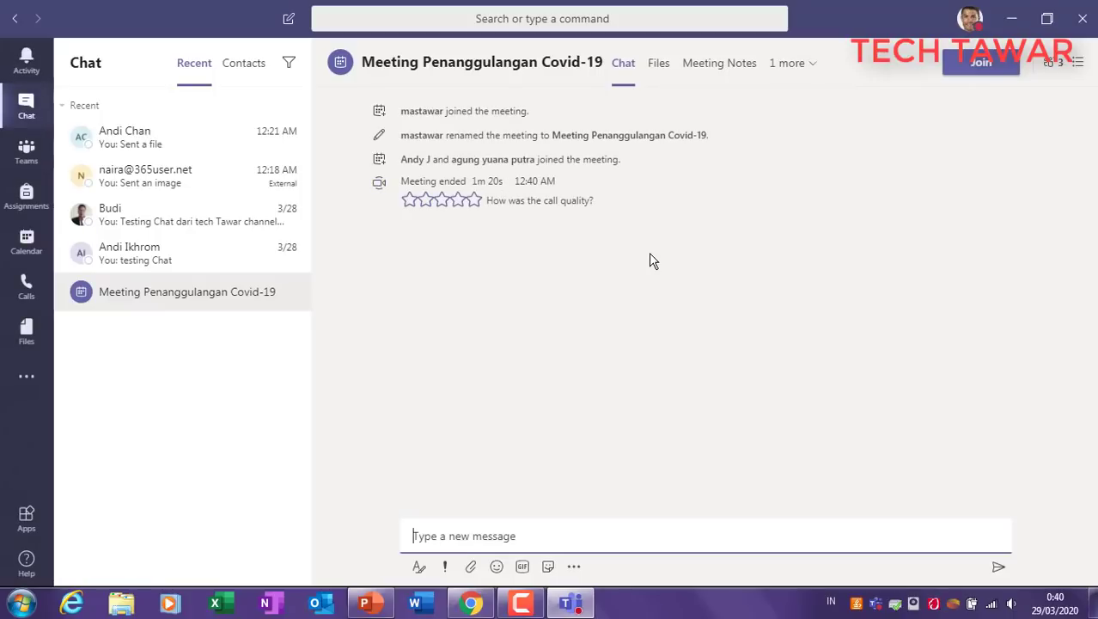
click(473, 200)
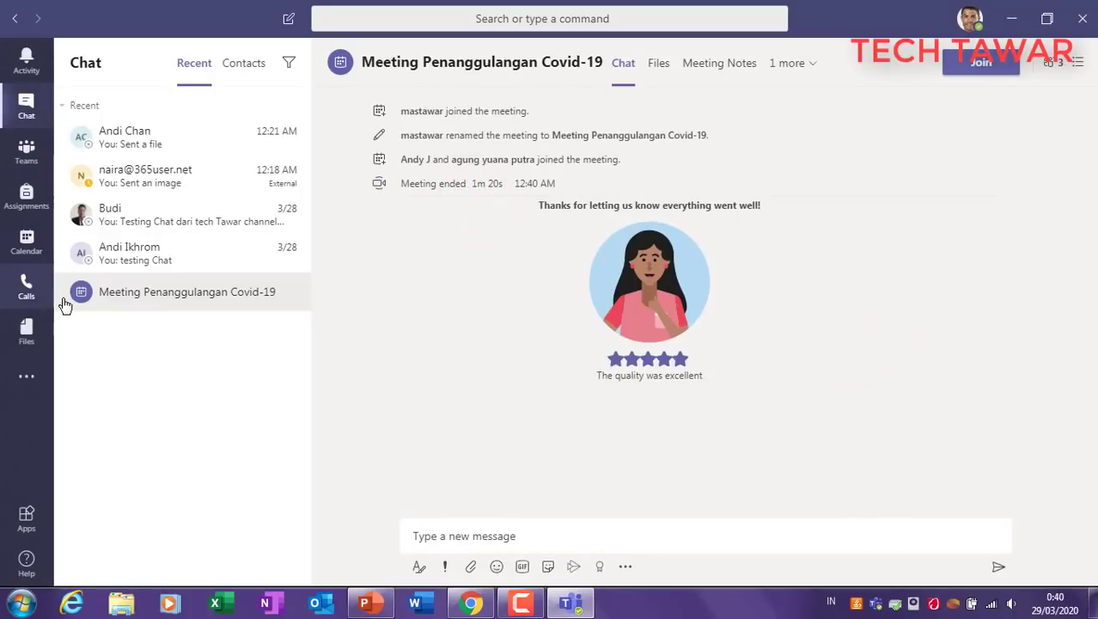
click(31, 256)
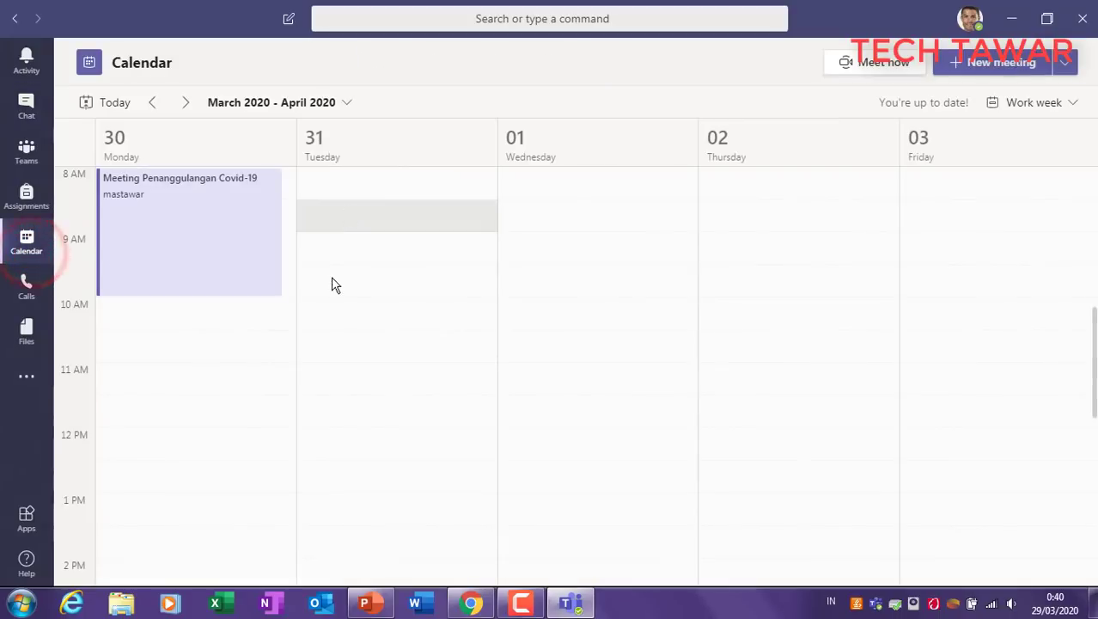
Step: Back in PowerPoint, select the Video Conference line on the Calendar slide
click(365, 602)
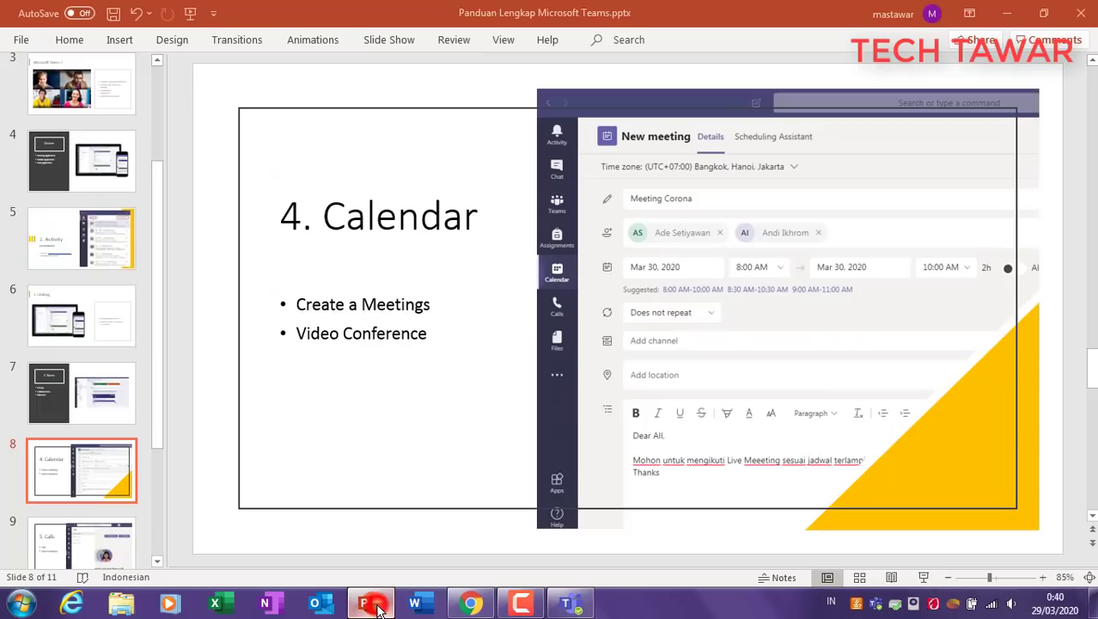
click(309, 307)
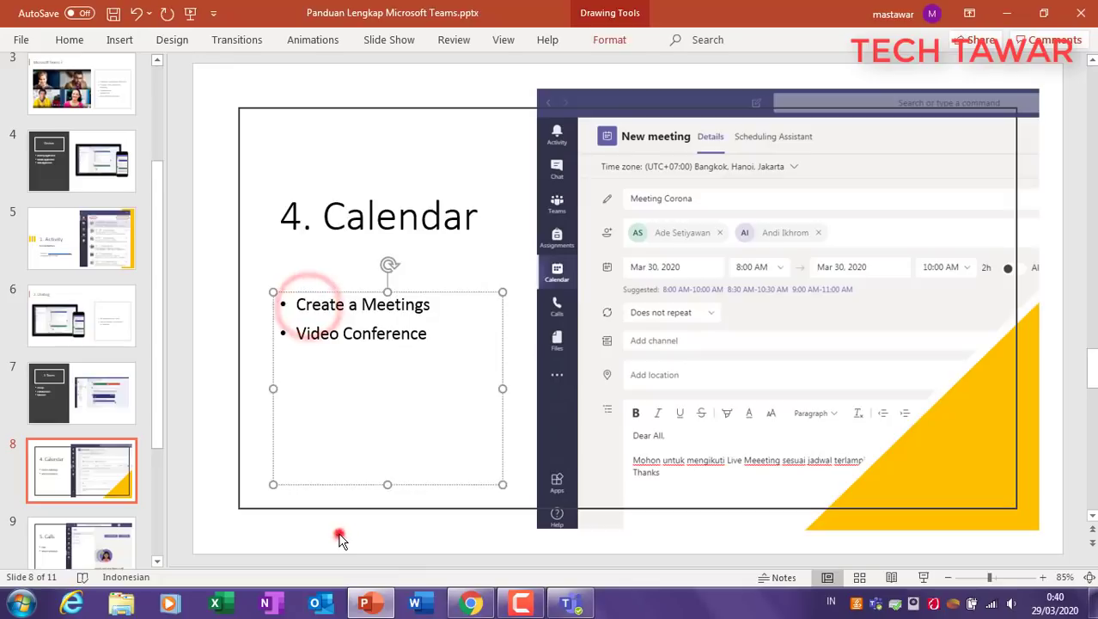
click(339, 528)
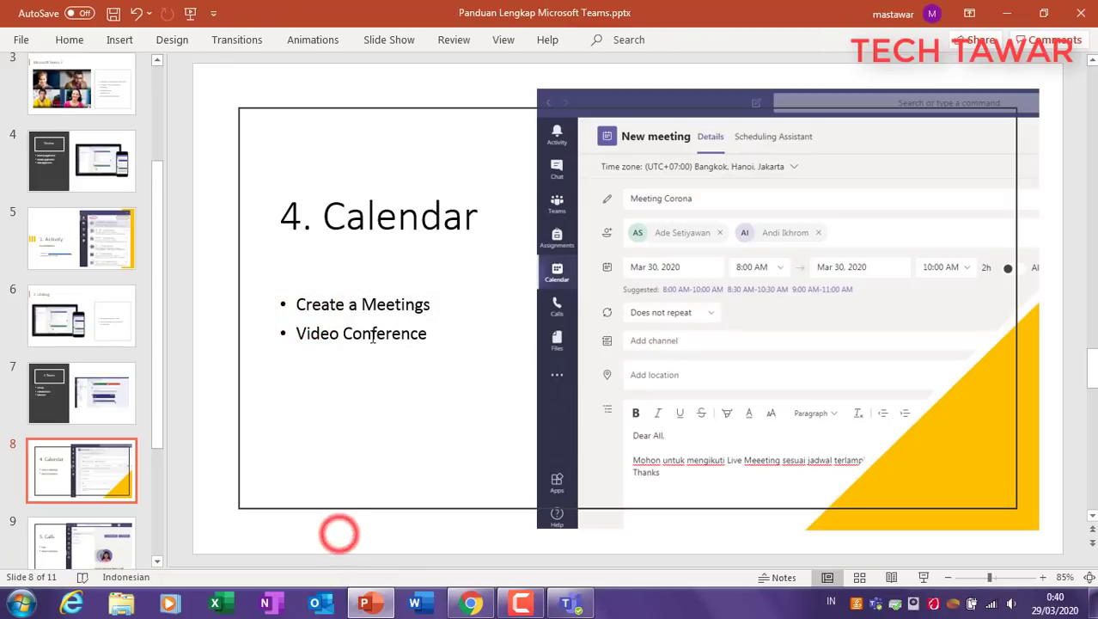
click(318, 338)
triple_click(296, 338)
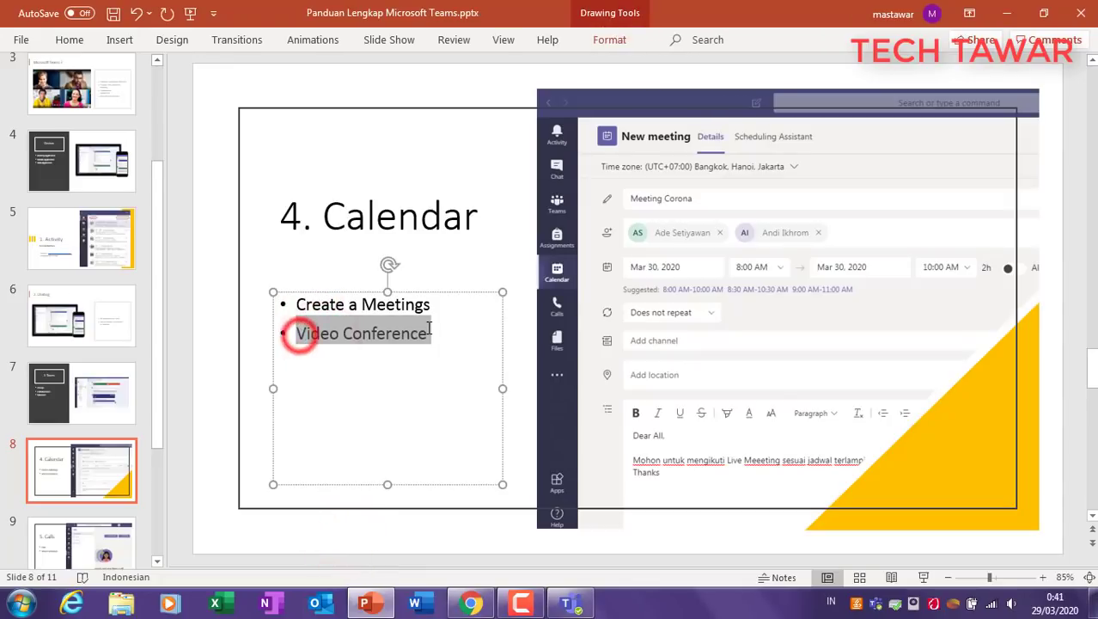
click(444, 514)
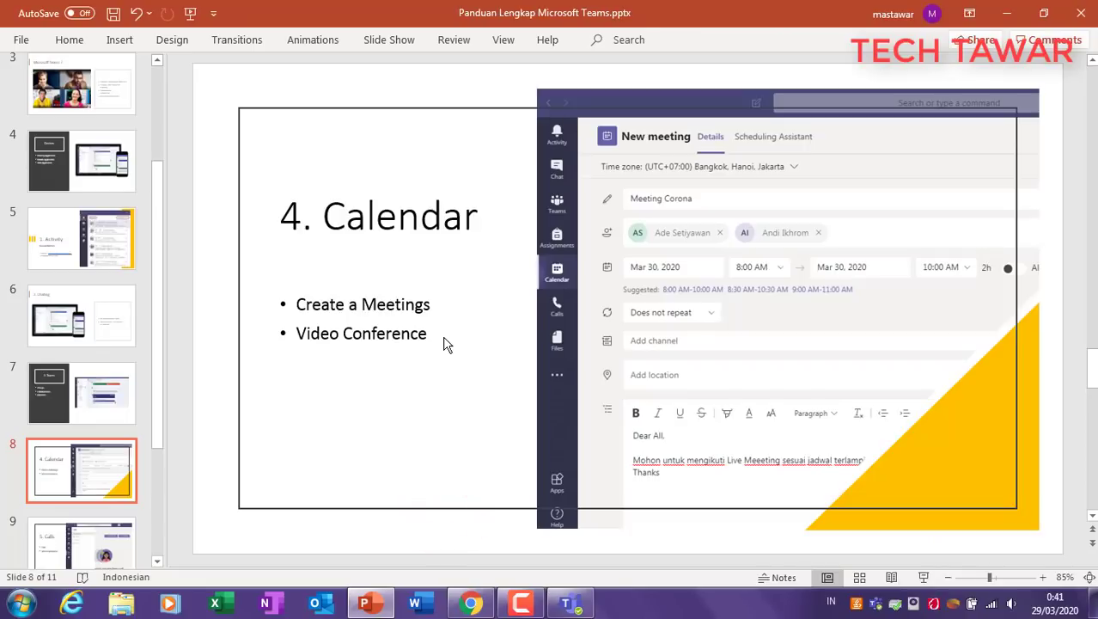
Step: Move to slide 9, '5. Calls', and click into its title and bullets
drag(152, 405, 144, 490)
click(82, 384)
click(373, 215)
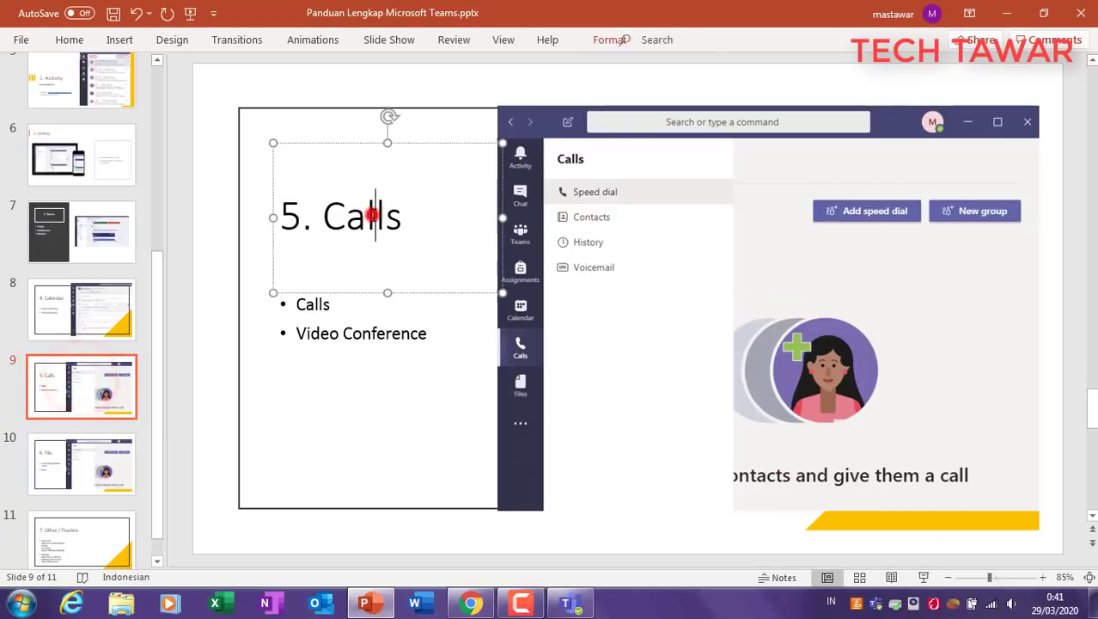
click(391, 397)
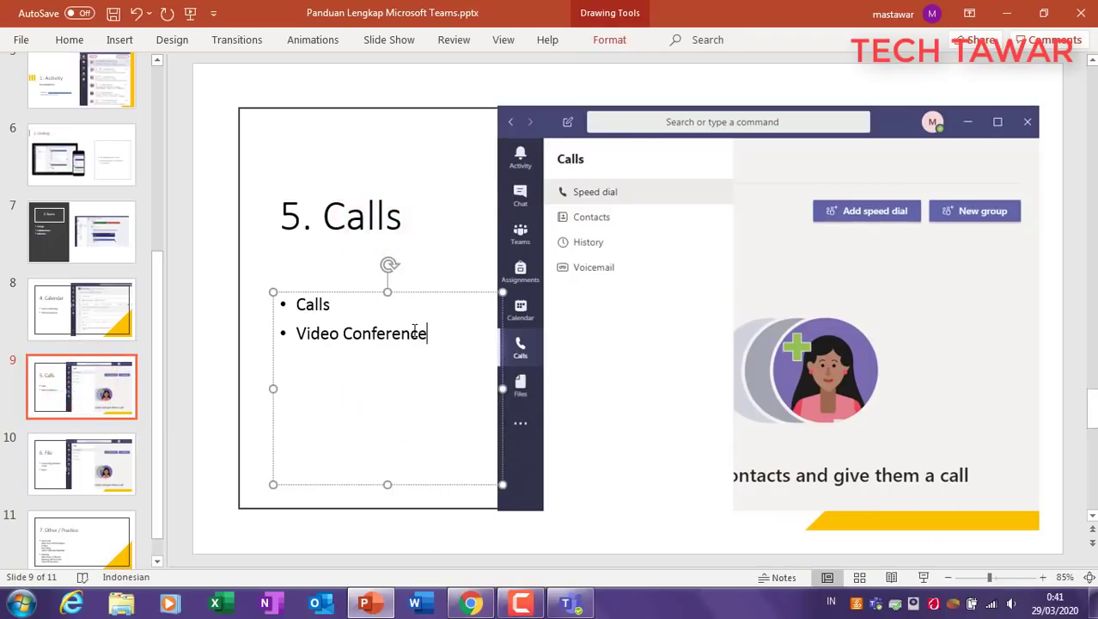
Step: Add an external contact's e-mail address to the Calls speed dial list
click(568, 604)
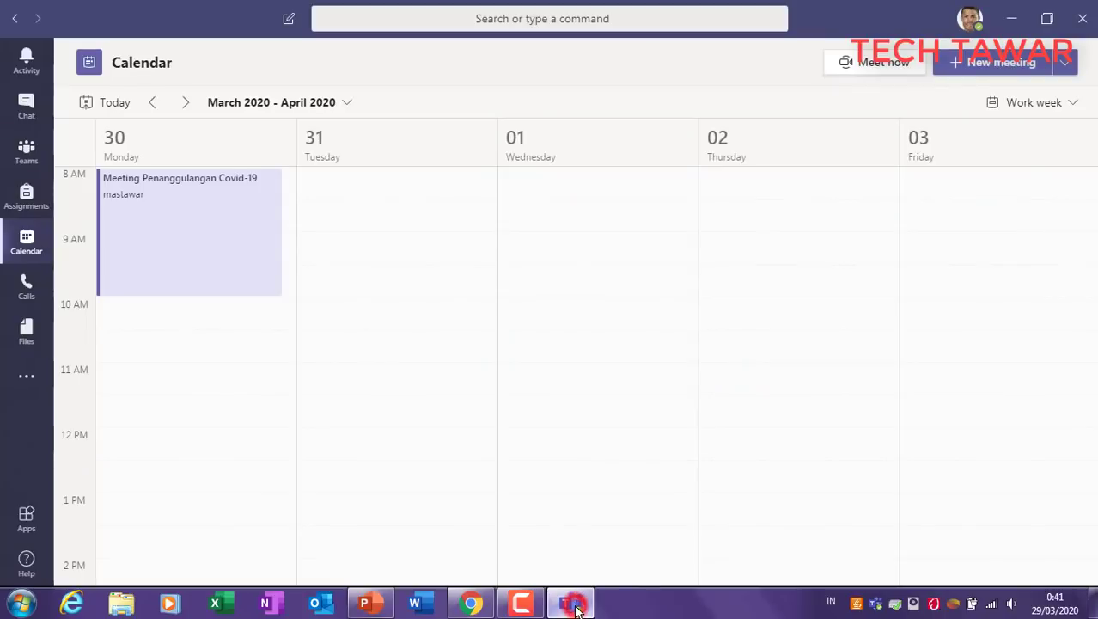
click(27, 286)
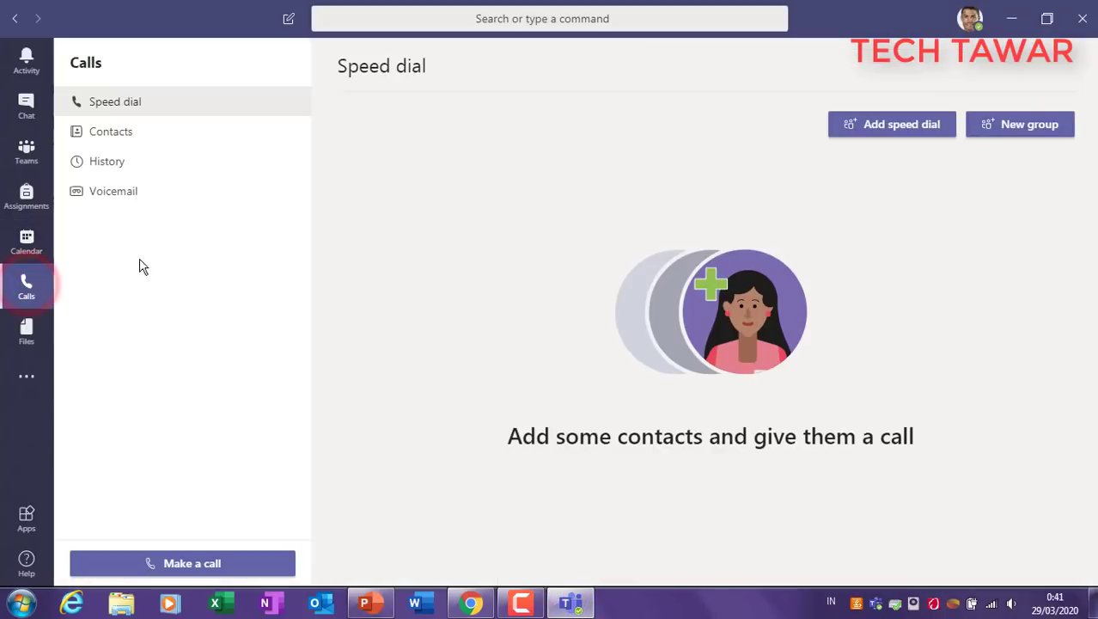
click(876, 132)
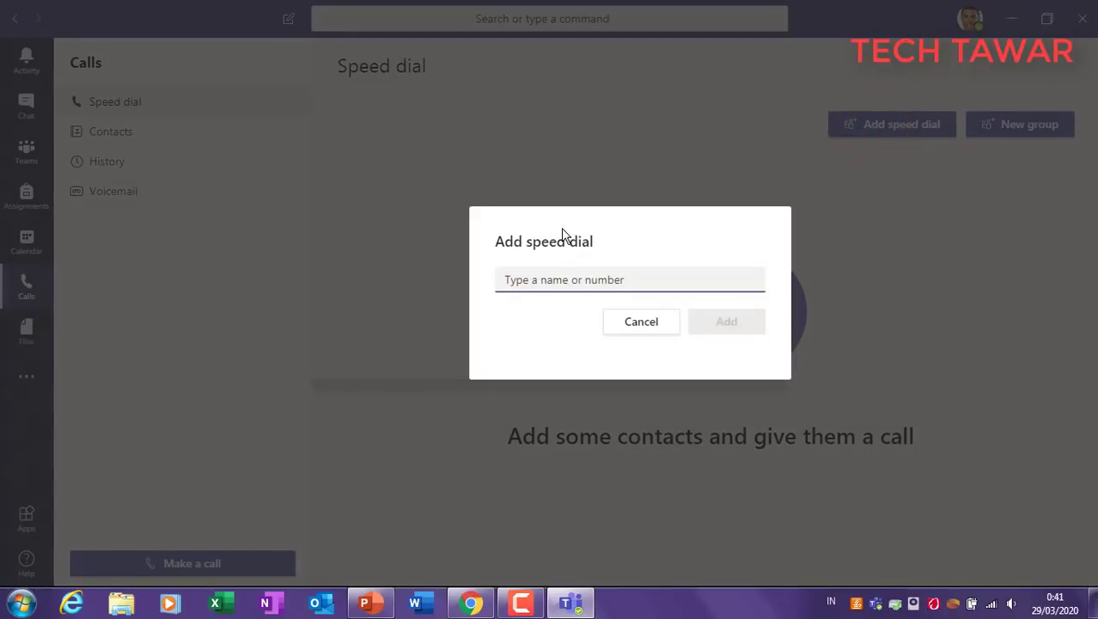
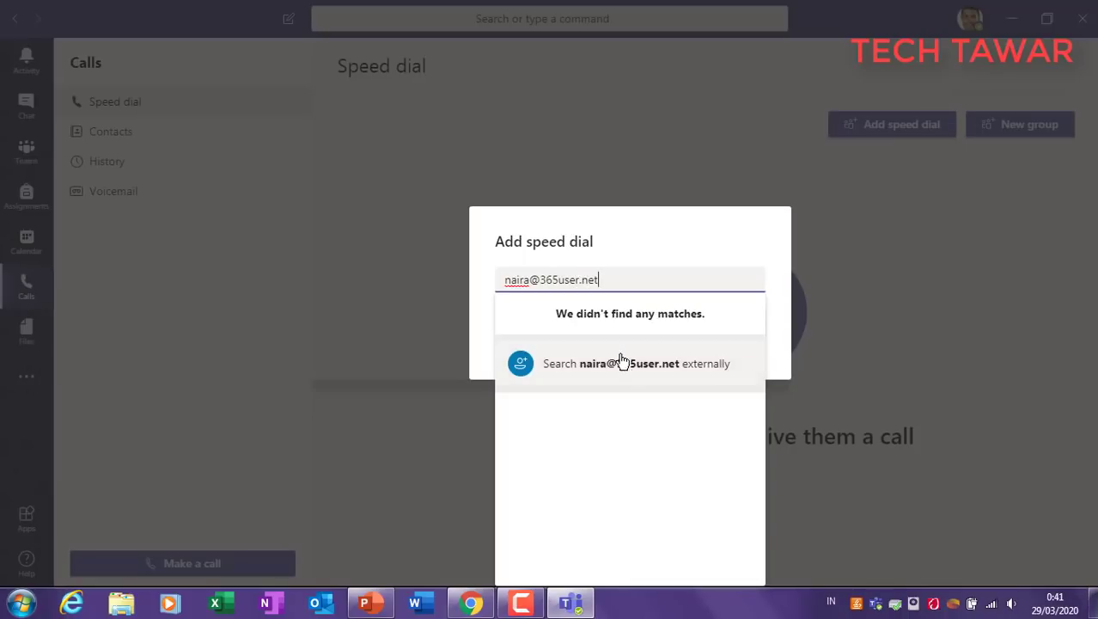
click(622, 360)
click(725, 326)
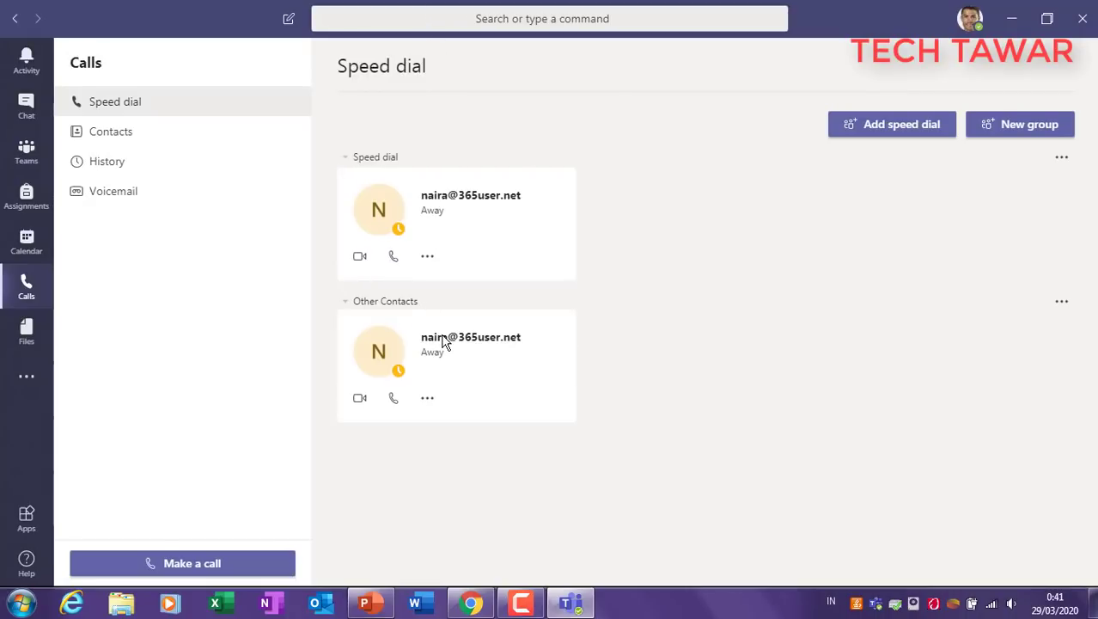
Step: Search for the suggested contact and open your existing chat with them
click(457, 19)
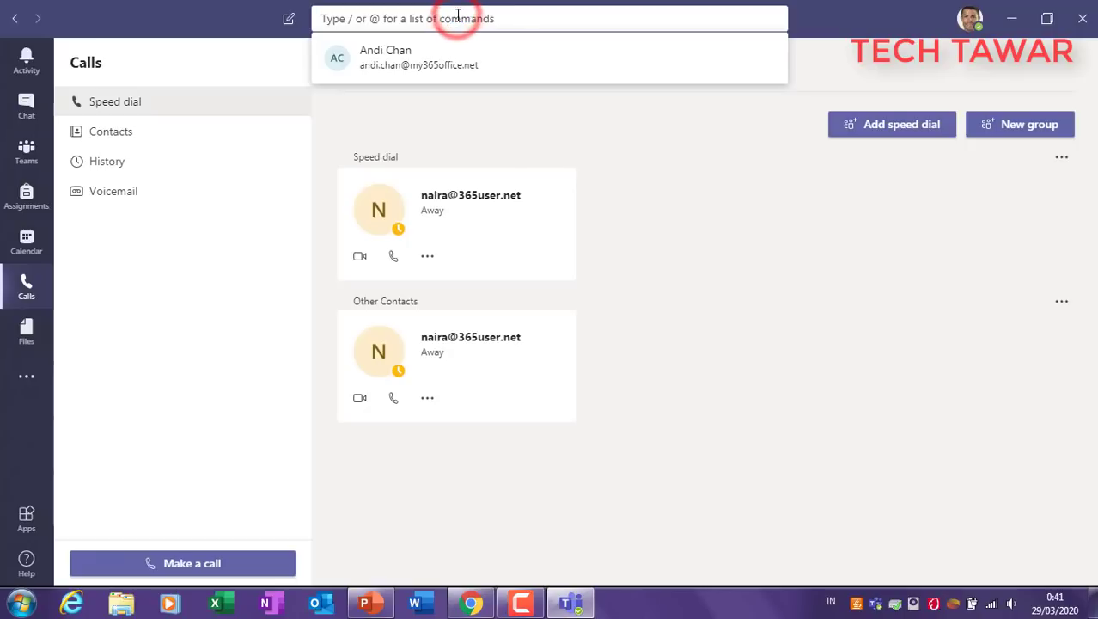
click(412, 67)
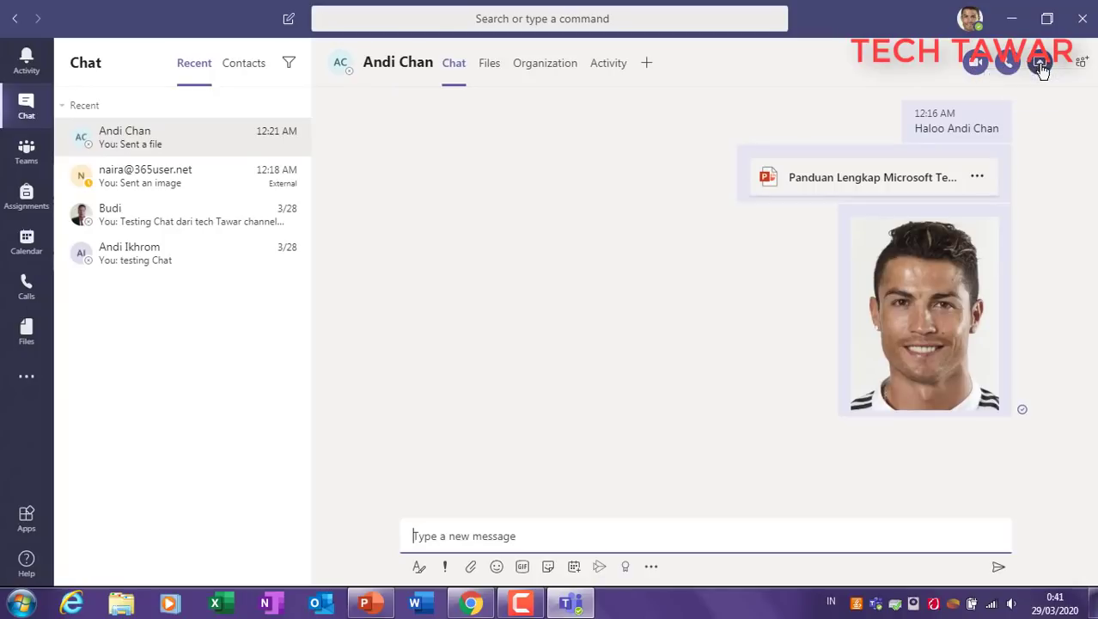
click(625, 171)
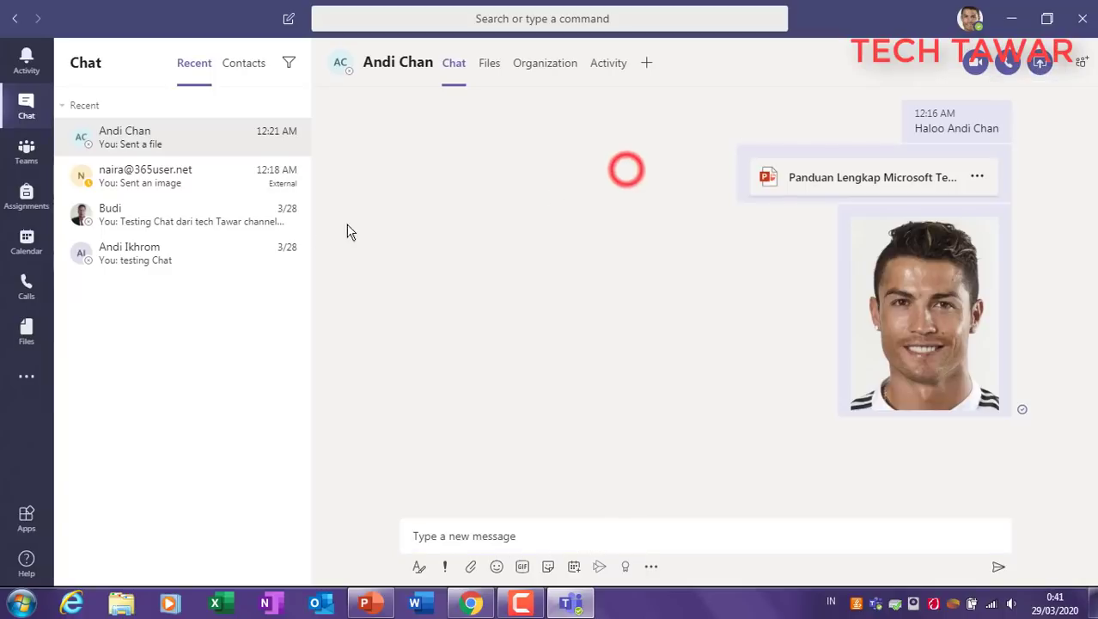
Step: Video-call the speed-dial contact from Calls, then rate the call five stars
click(25, 287)
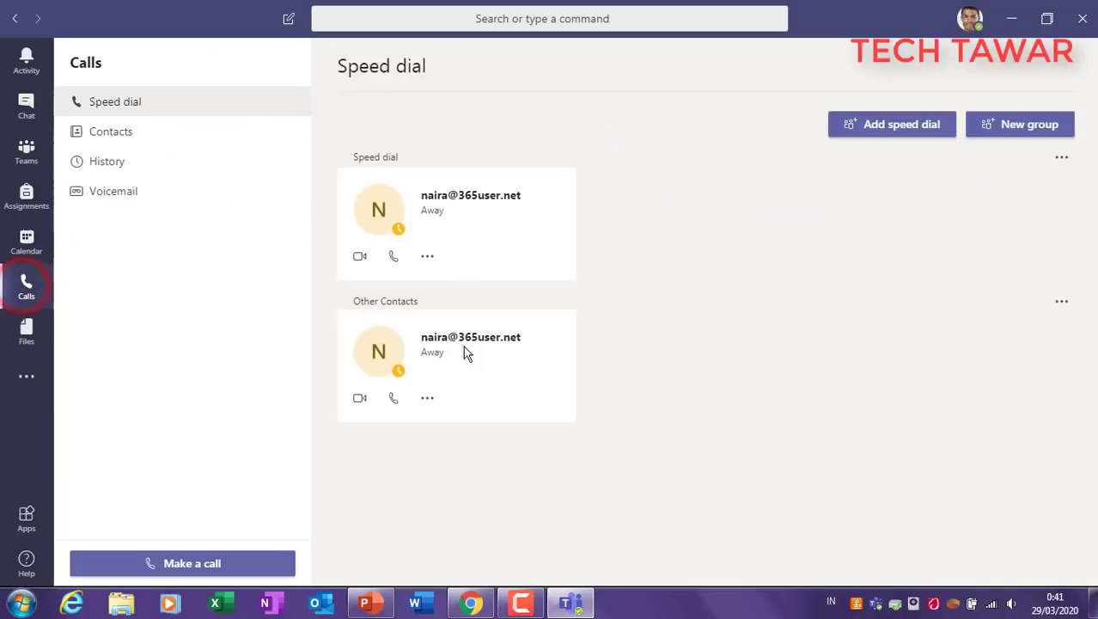
click(360, 258)
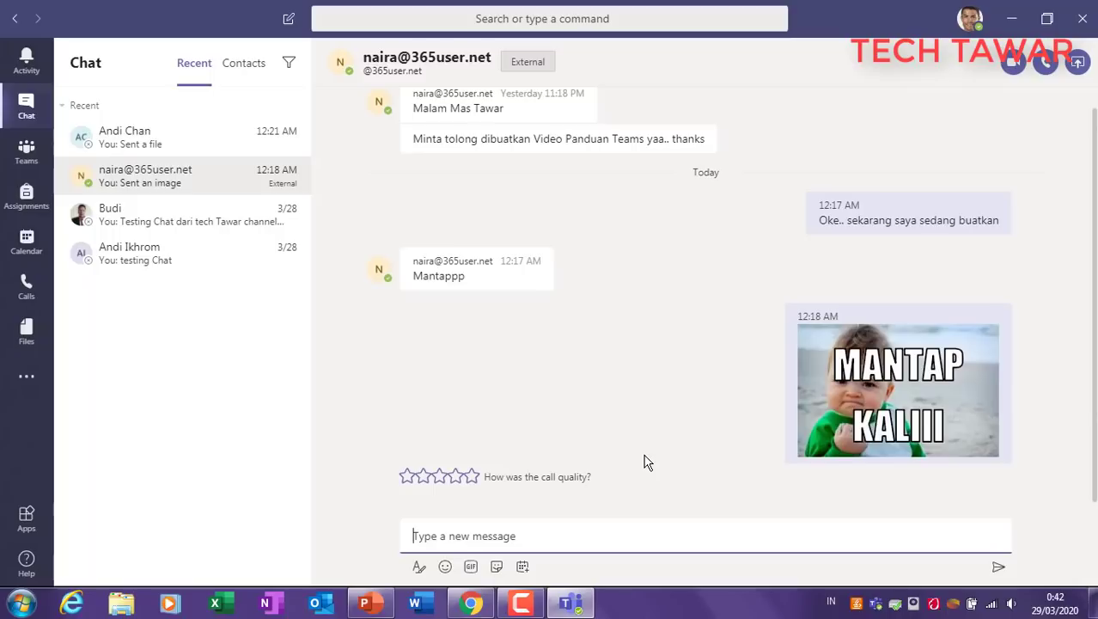
click(471, 477)
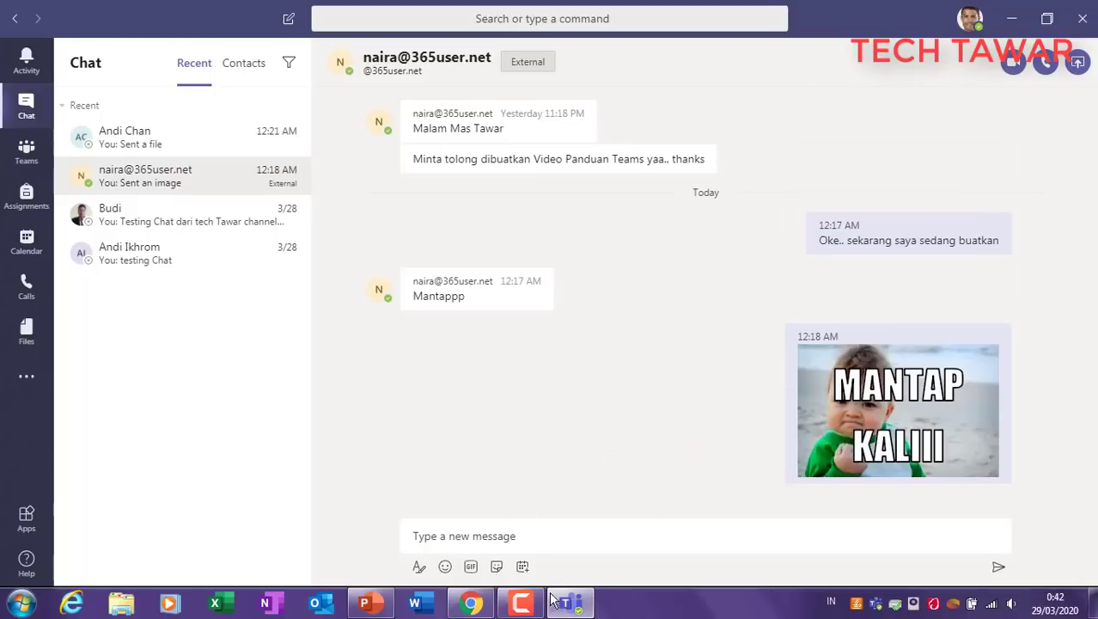
Step: Switch to PowerPoint and show slide 10, '6. File'
click(364, 602)
click(88, 464)
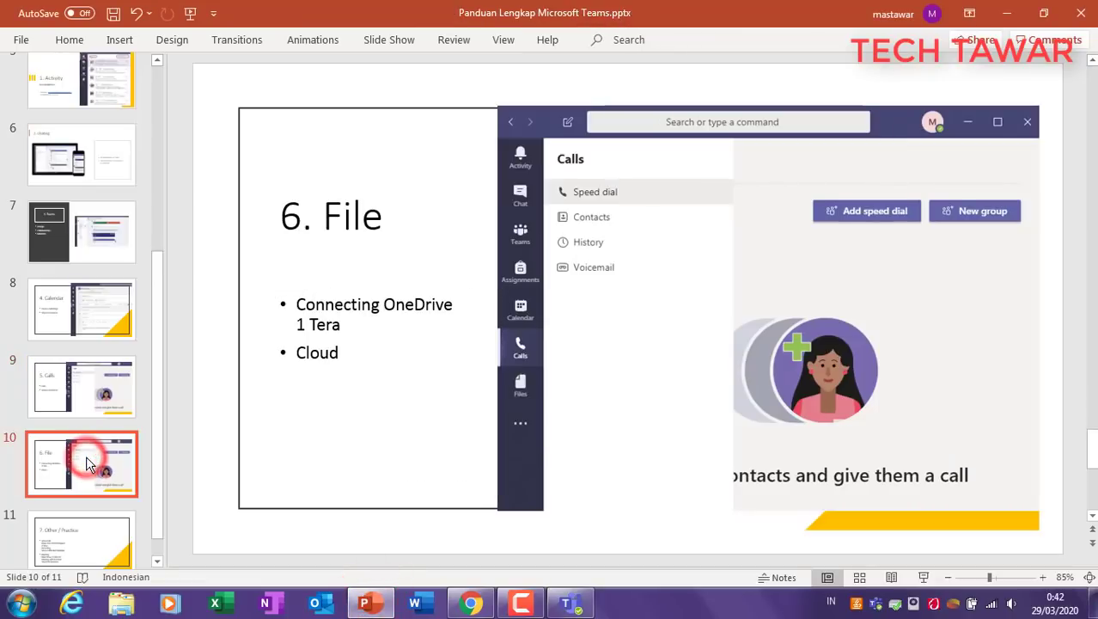
click(95, 386)
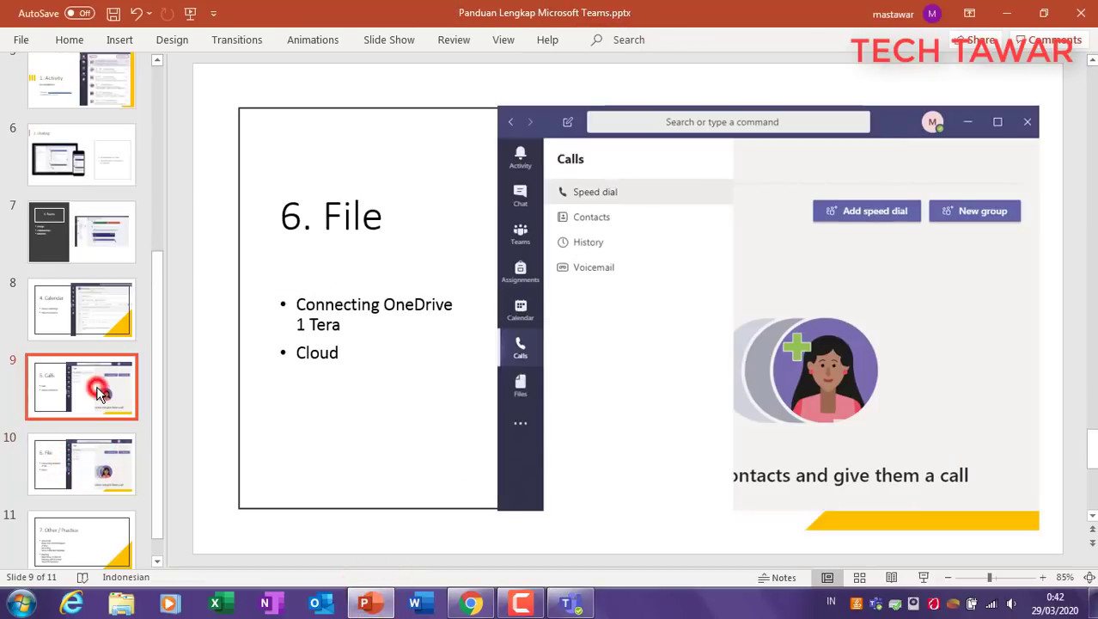
click(86, 461)
Step: Highlight the Connecting OneDrive, Cloud and 1 Tera points on the slide
drag(296, 305, 452, 308)
click(374, 357)
drag(358, 353, 351, 323)
click(403, 403)
click(394, 439)
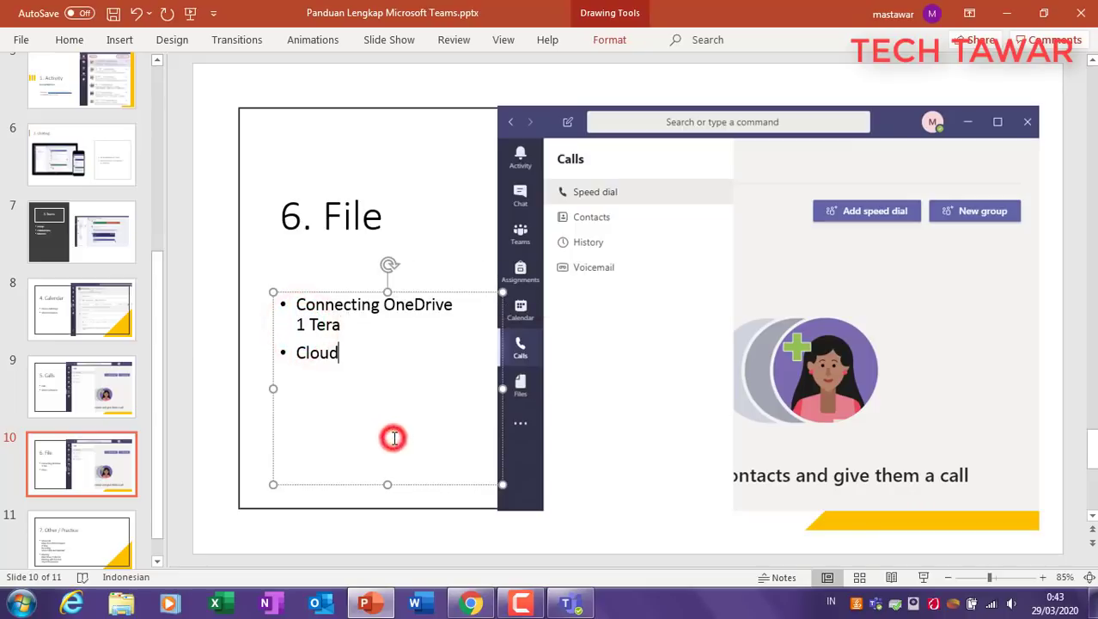
click(454, 238)
click(348, 483)
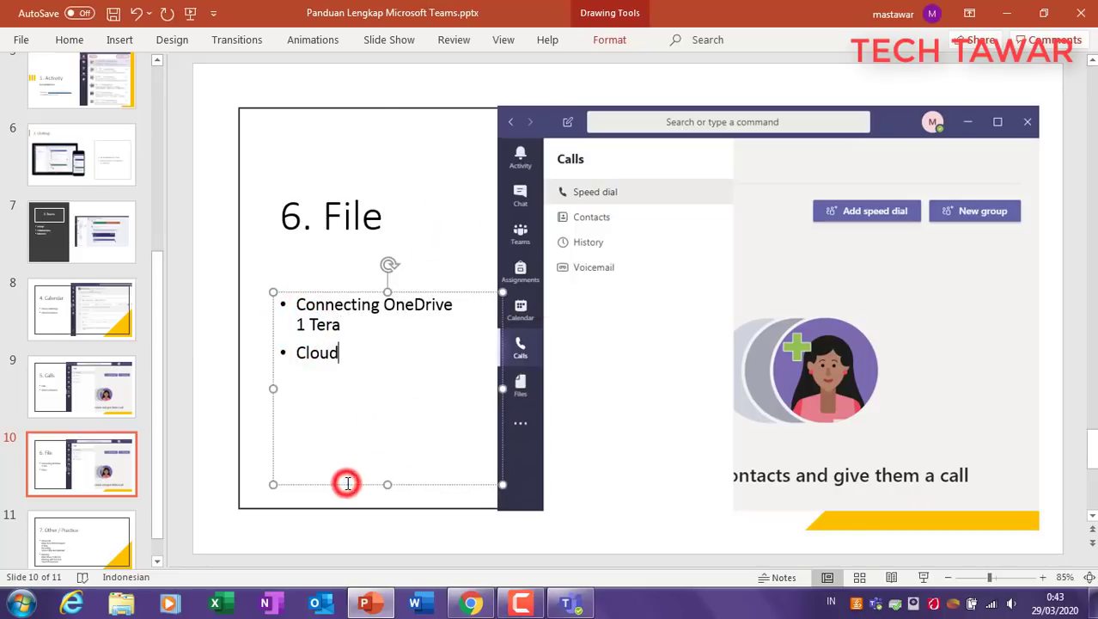
click(260, 451)
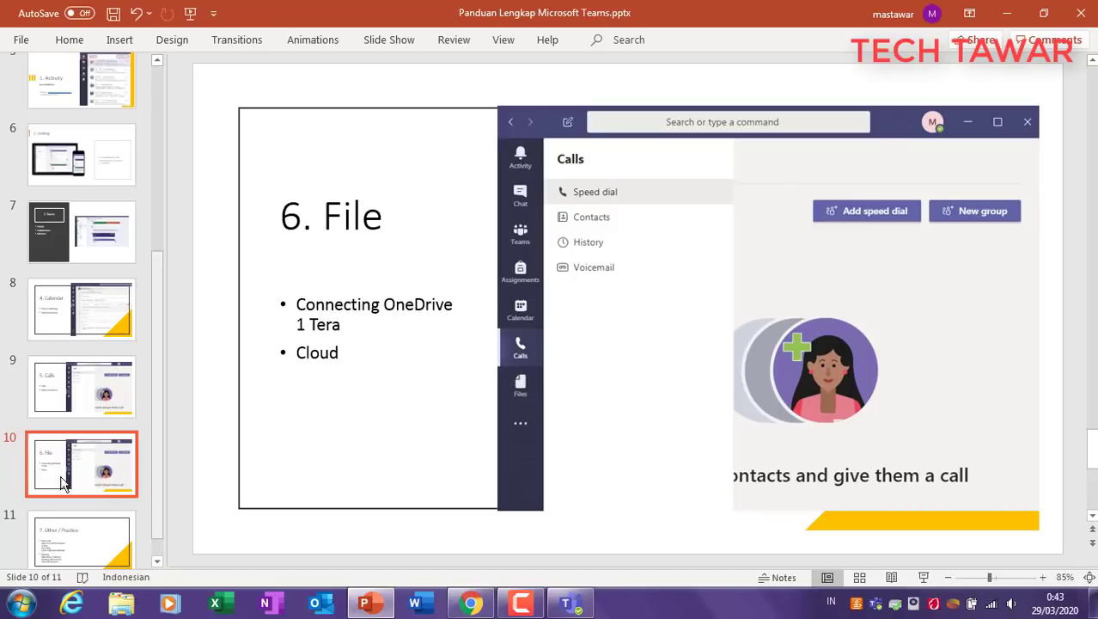
drag(294, 305, 351, 326)
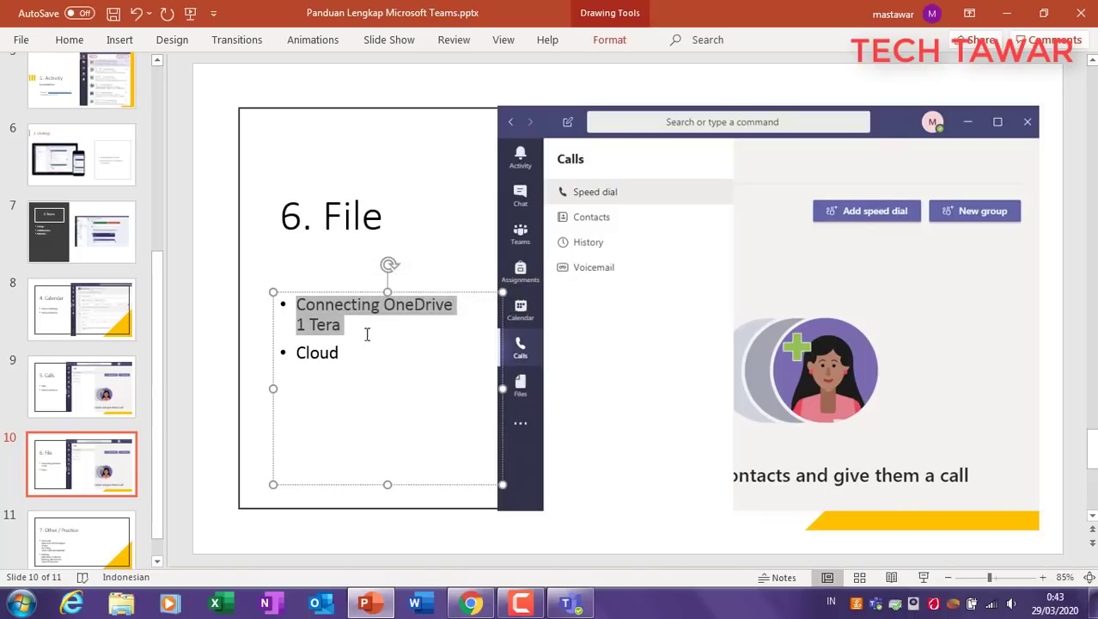
click(218, 367)
Step: Open Lisensi Office 365.xlsx from OneDrive in Teams Files
click(572, 603)
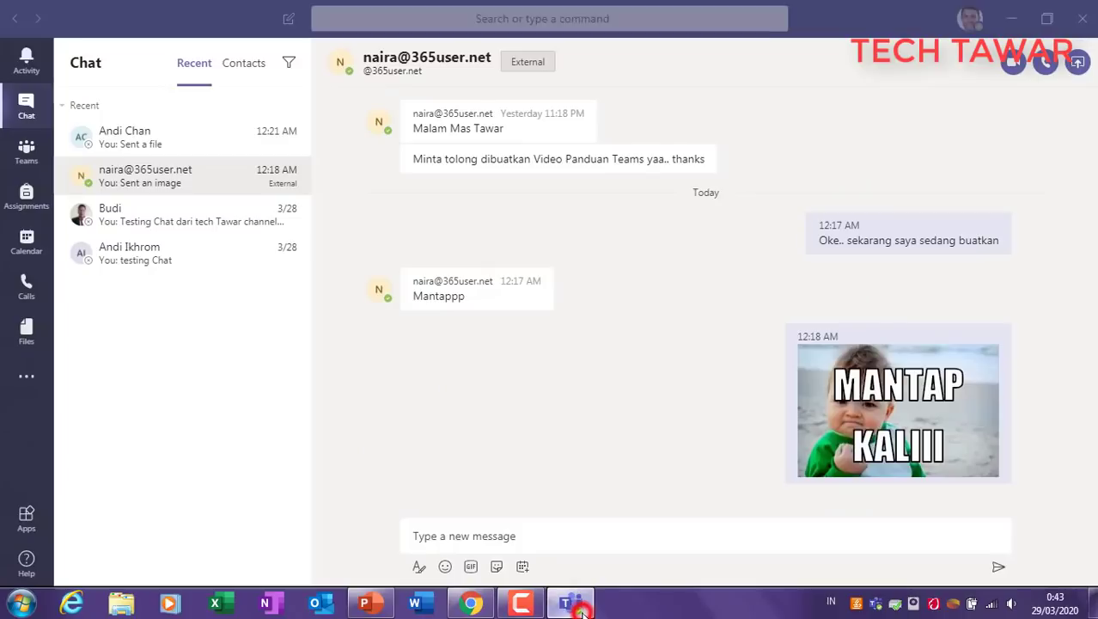
click(26, 329)
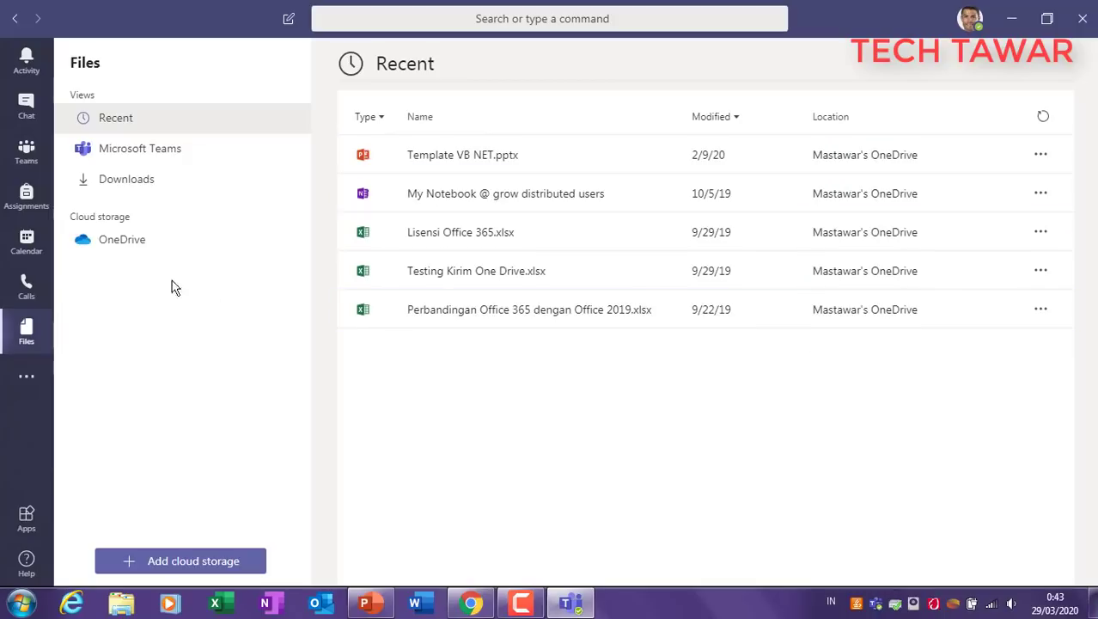
click(141, 246)
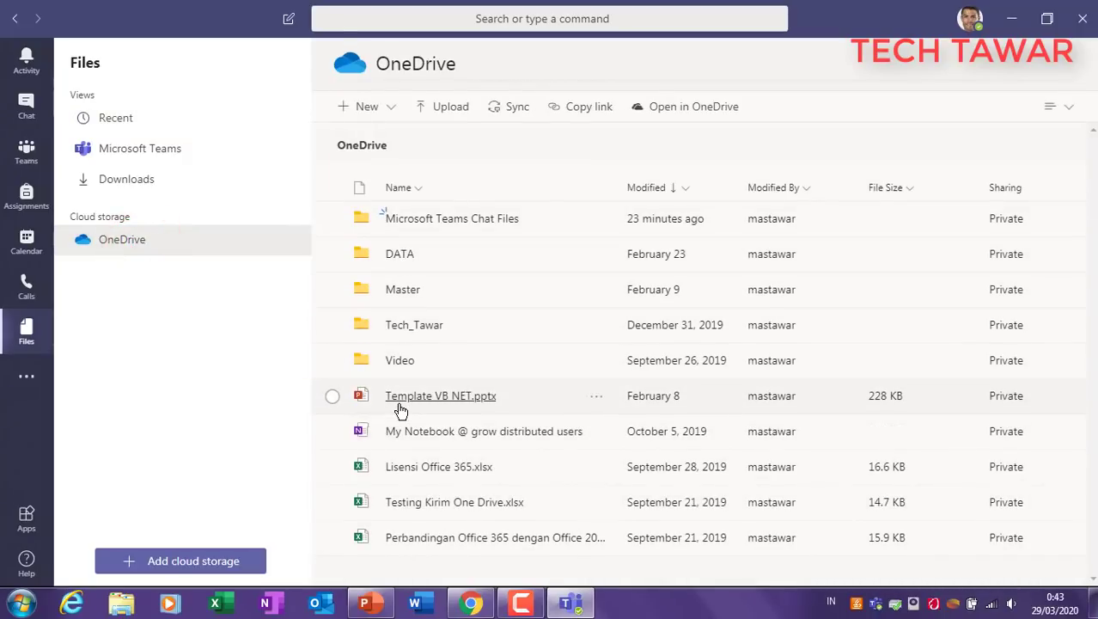
click(422, 467)
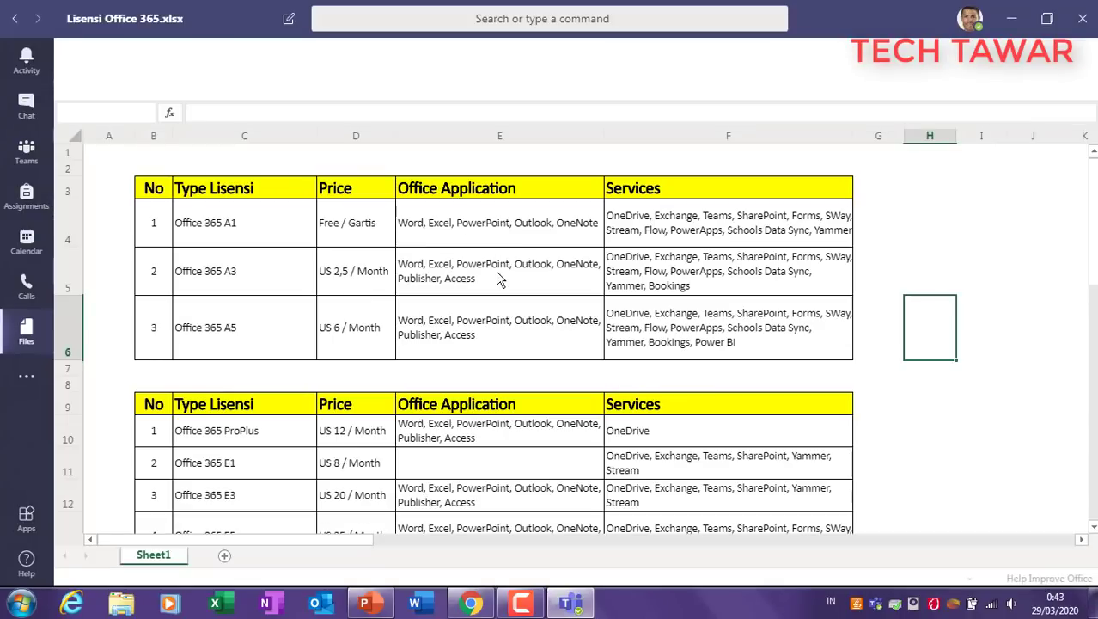
Step: Dismiss the privacy notice, scroll the licence price tables, and return to Calls
click(499, 277)
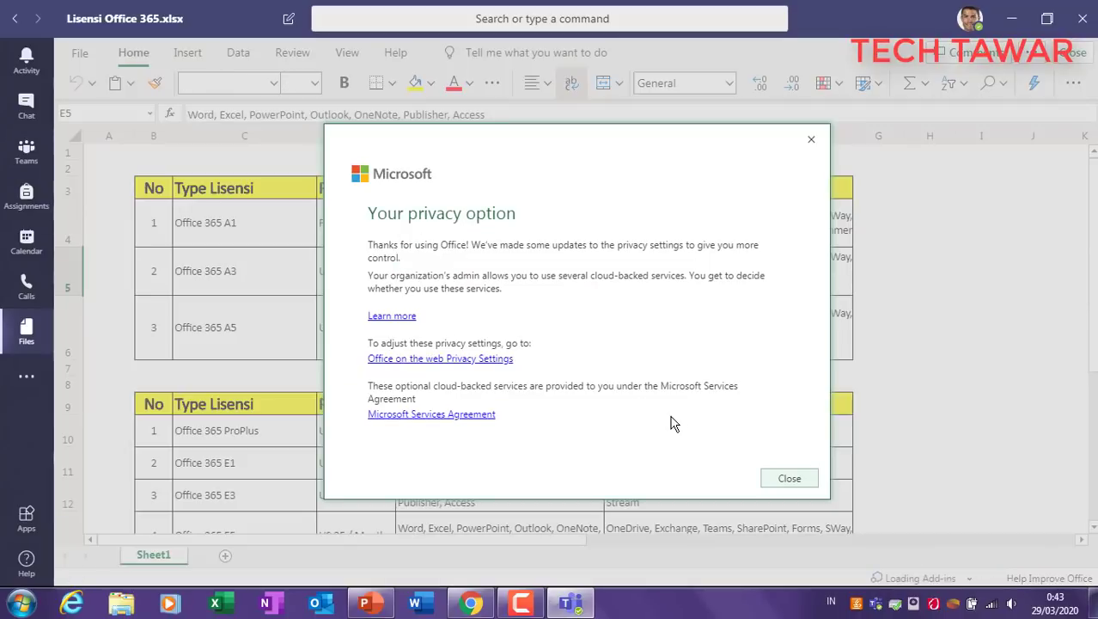
click(791, 479)
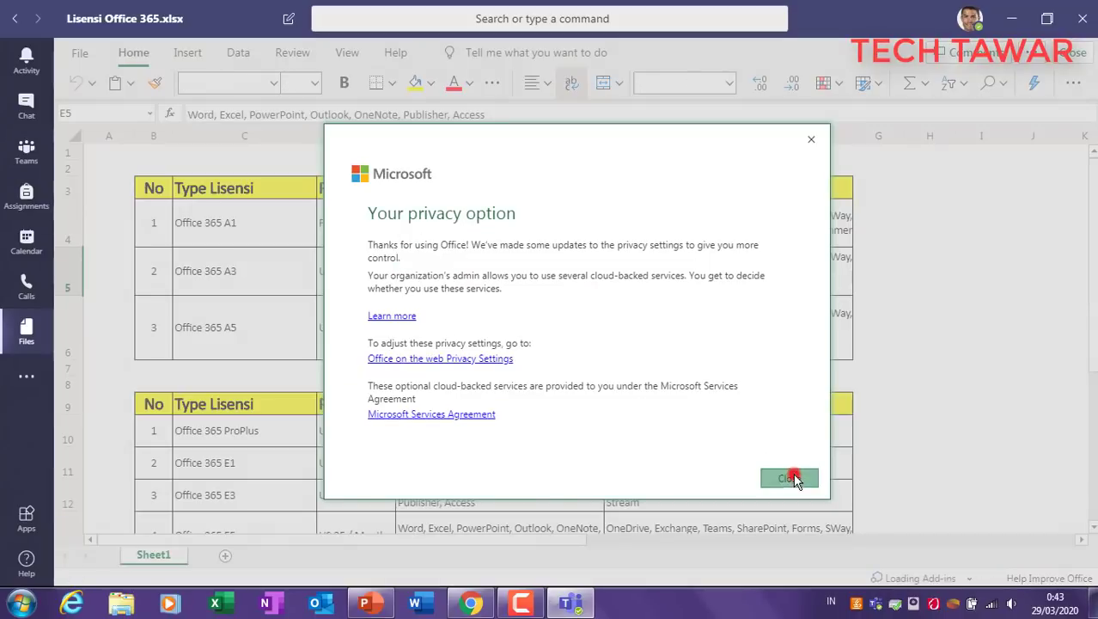
scroll(544, 319, down, 6)
scroll(458, 314, up, 6)
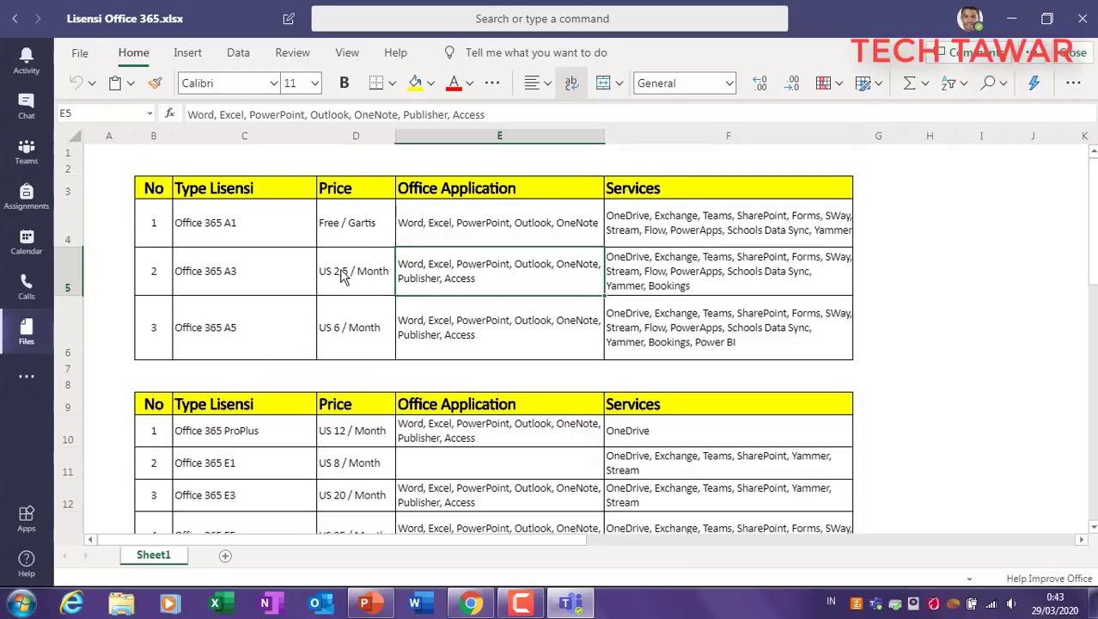
scroll(352, 335, down, 6)
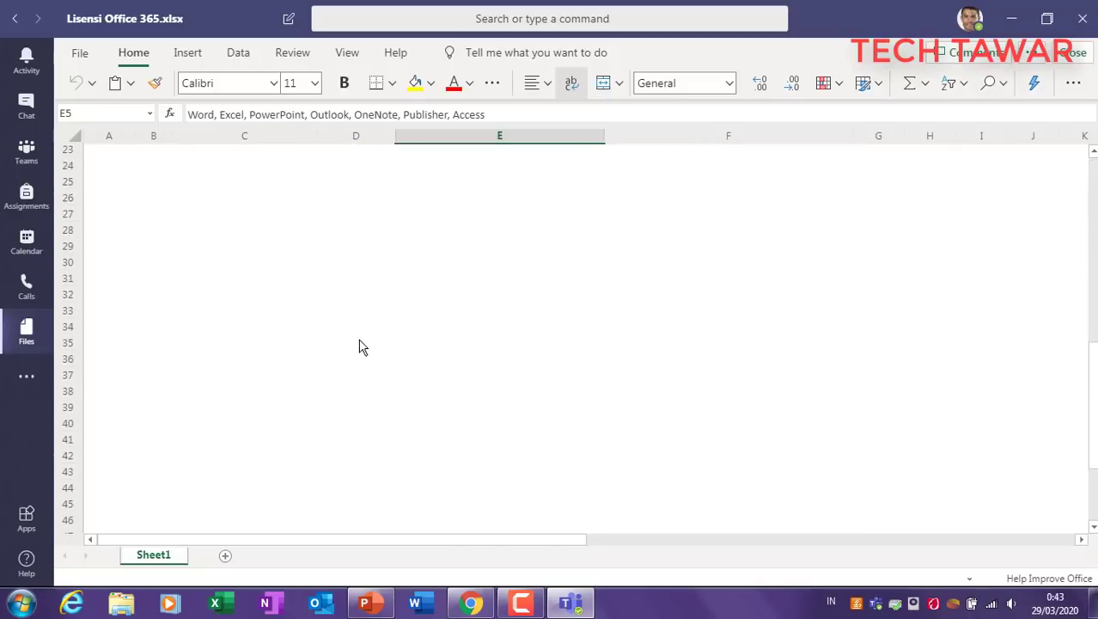
click(34, 287)
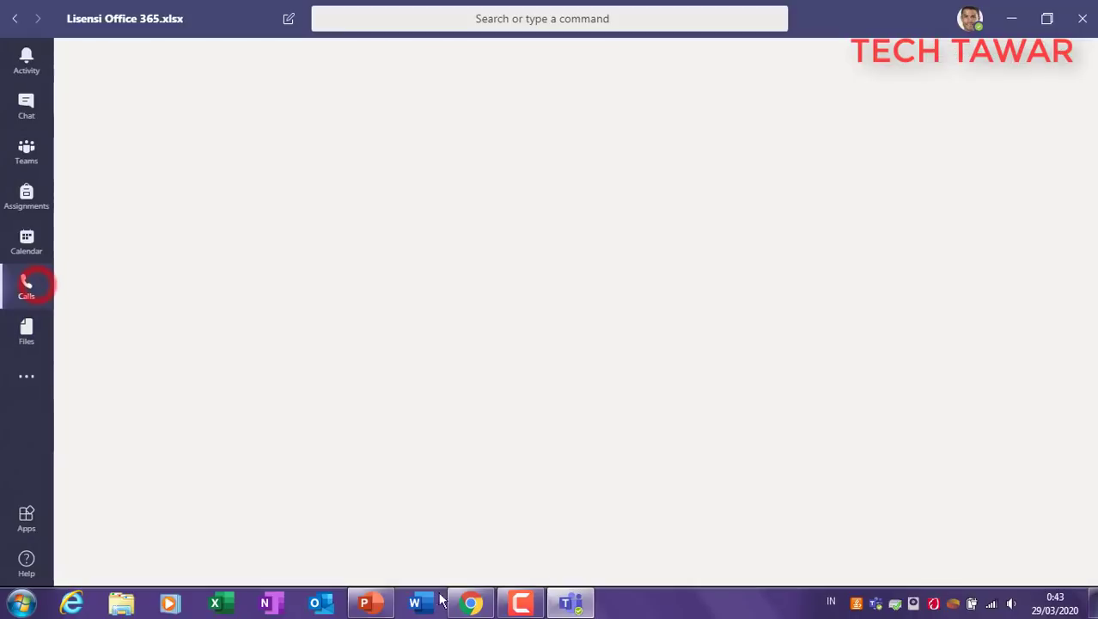
Step: Return to PowerPoint and display slide 11, '7. Other / Practice'
click(366, 604)
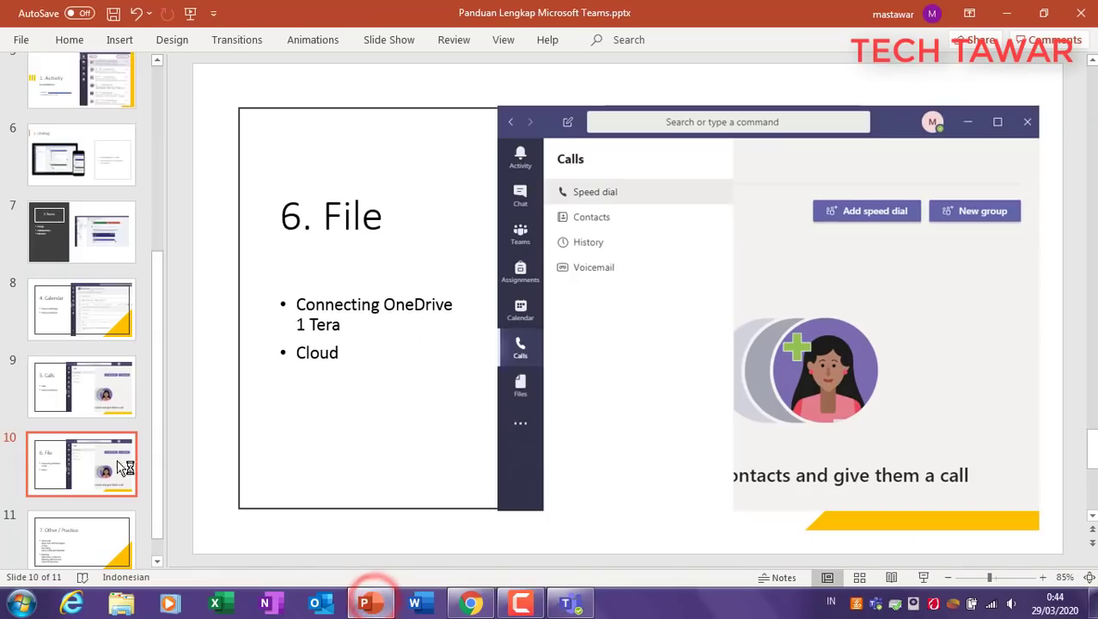
scroll(86, 486, down, 1)
click(83, 502)
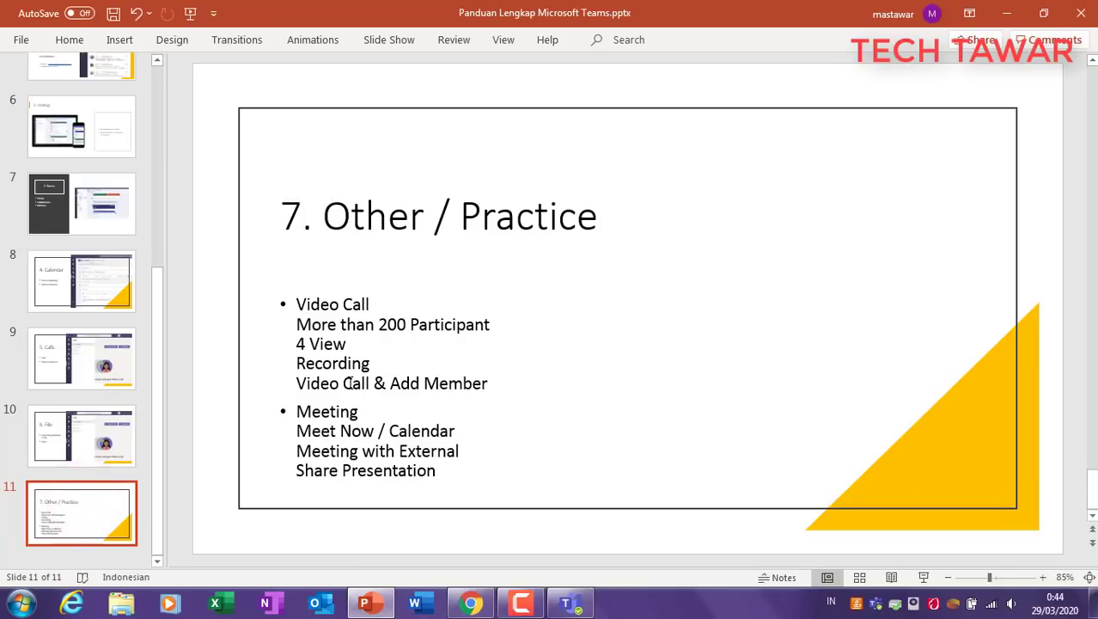
Step: Highlight the 'Other / Practice' title, the Video Call point and the 200 Participant limit
click(480, 233)
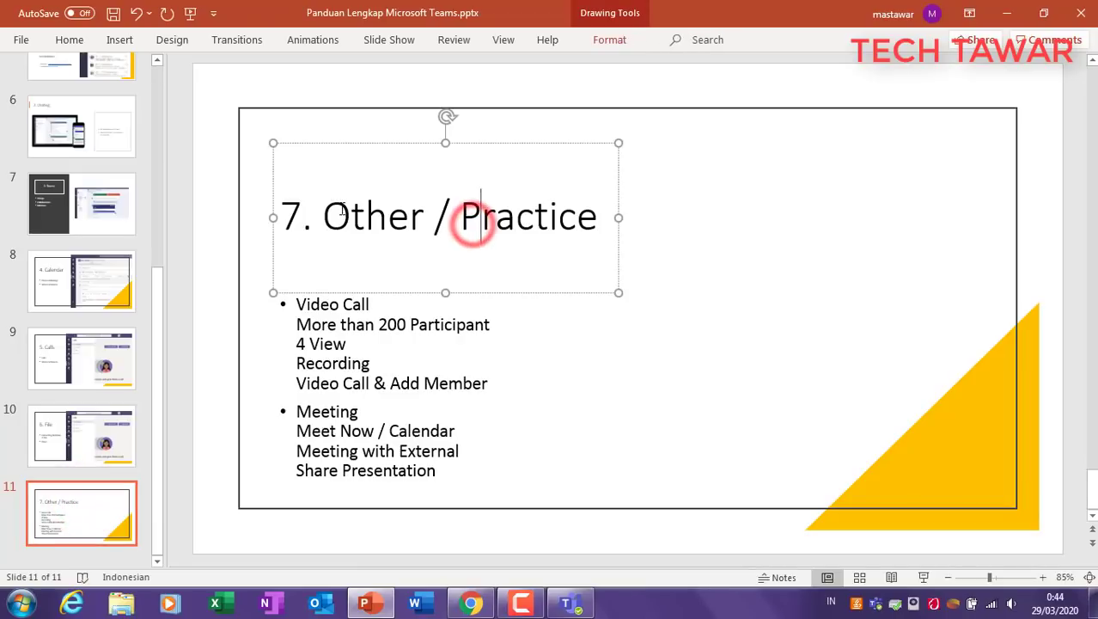
drag(323, 215, 609, 227)
click(681, 310)
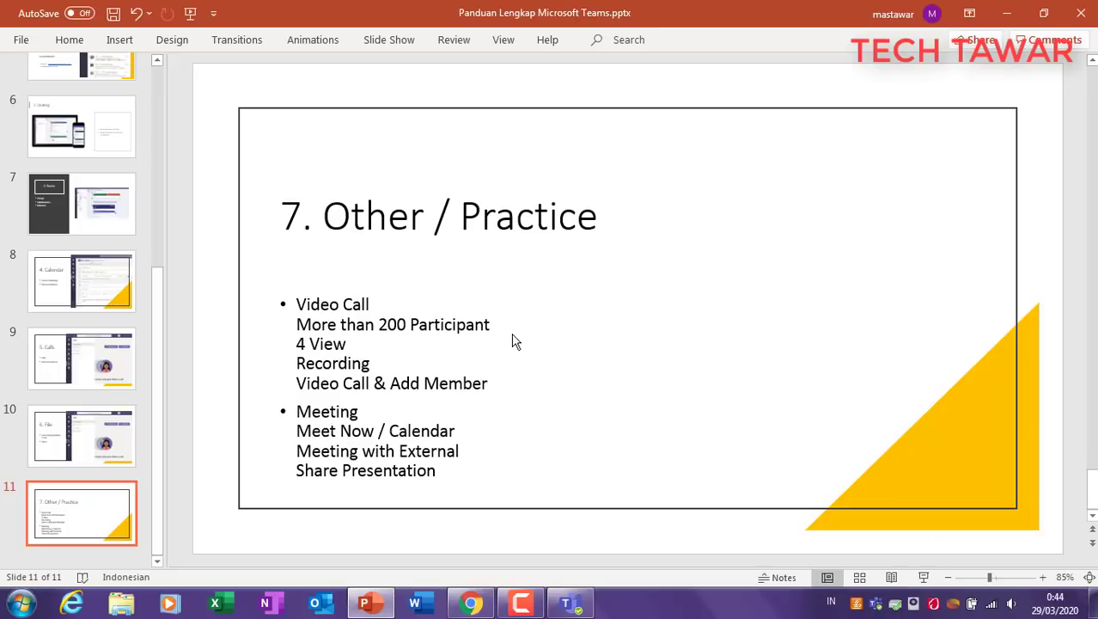
triple_click(302, 307)
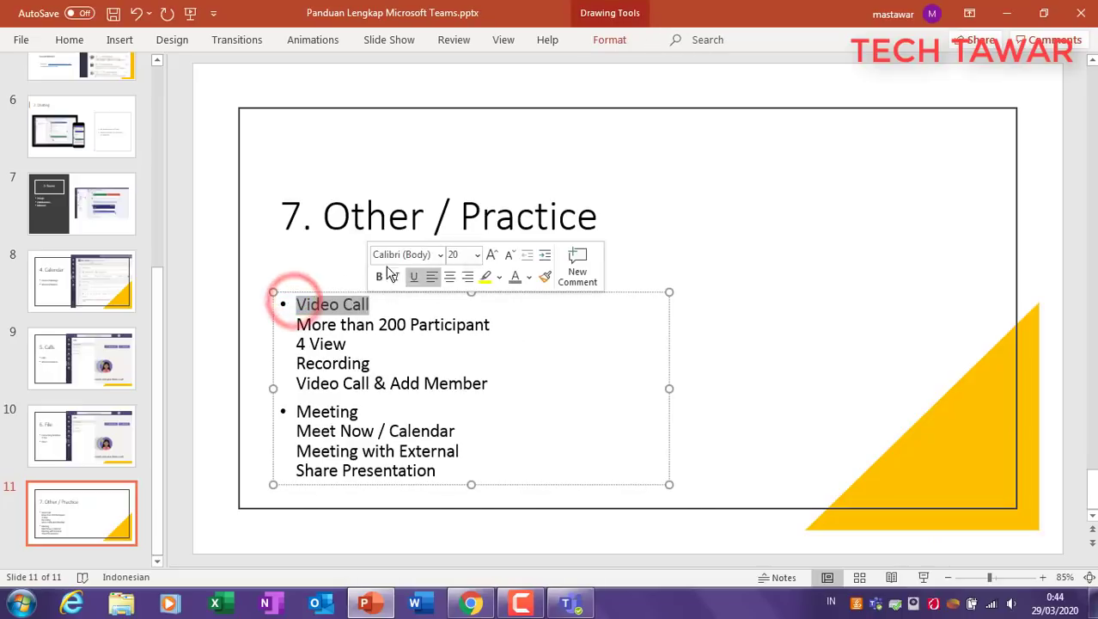
click(402, 386)
drag(379, 325, 443, 324)
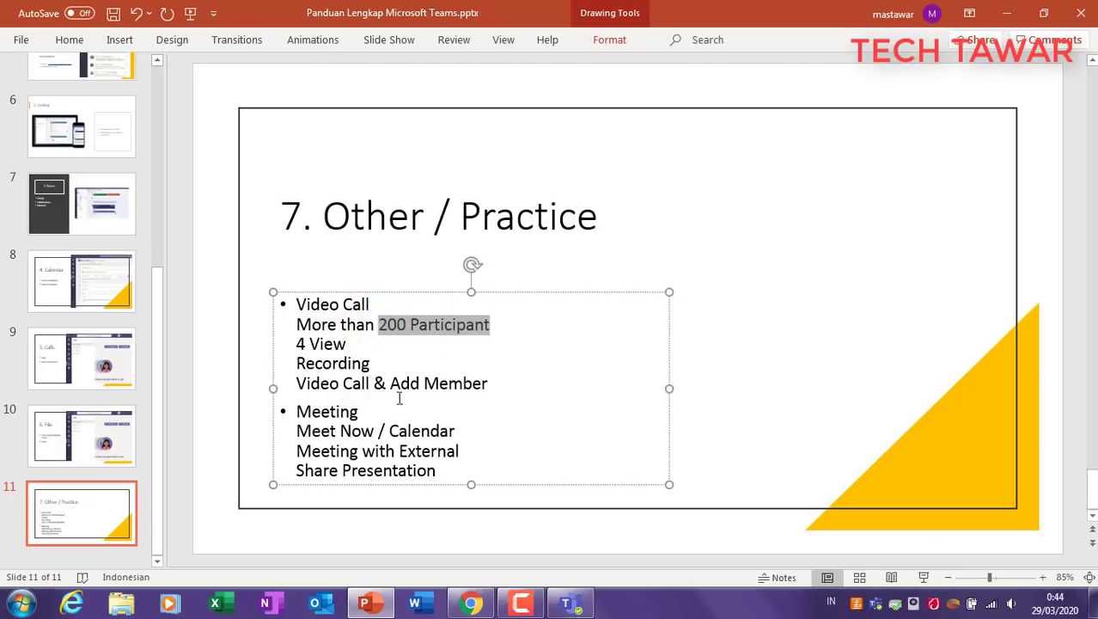
click(697, 284)
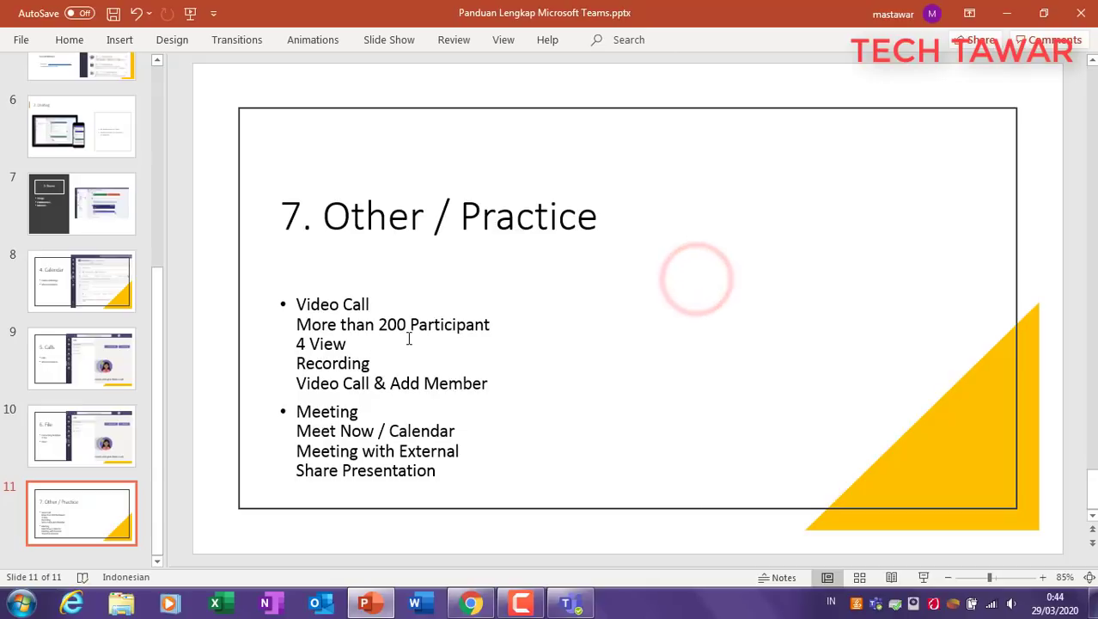
drag(407, 325, 494, 325)
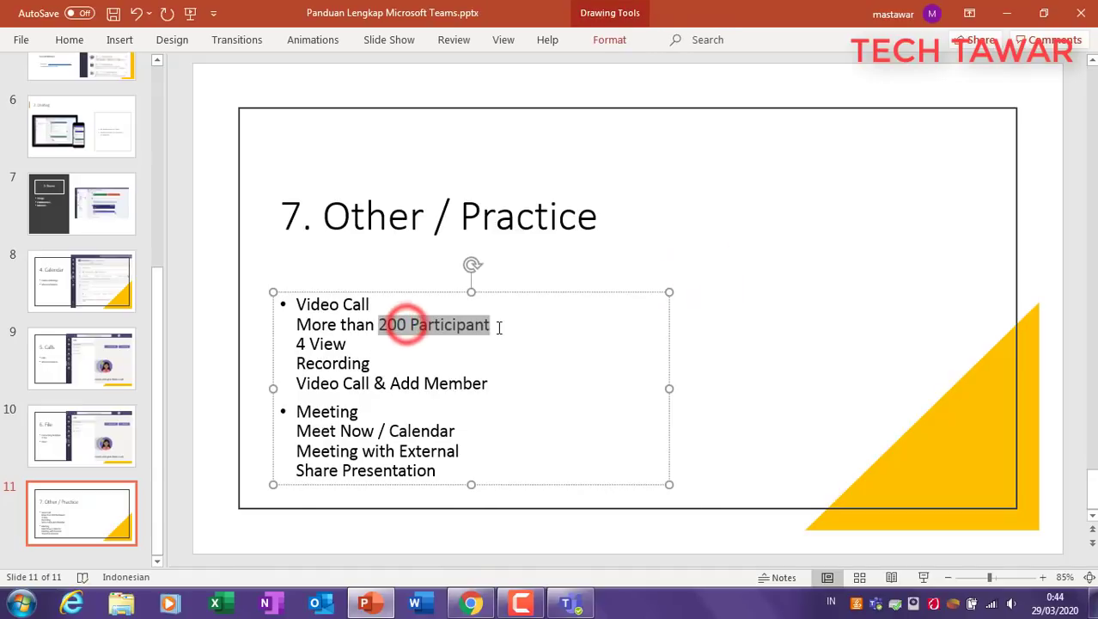
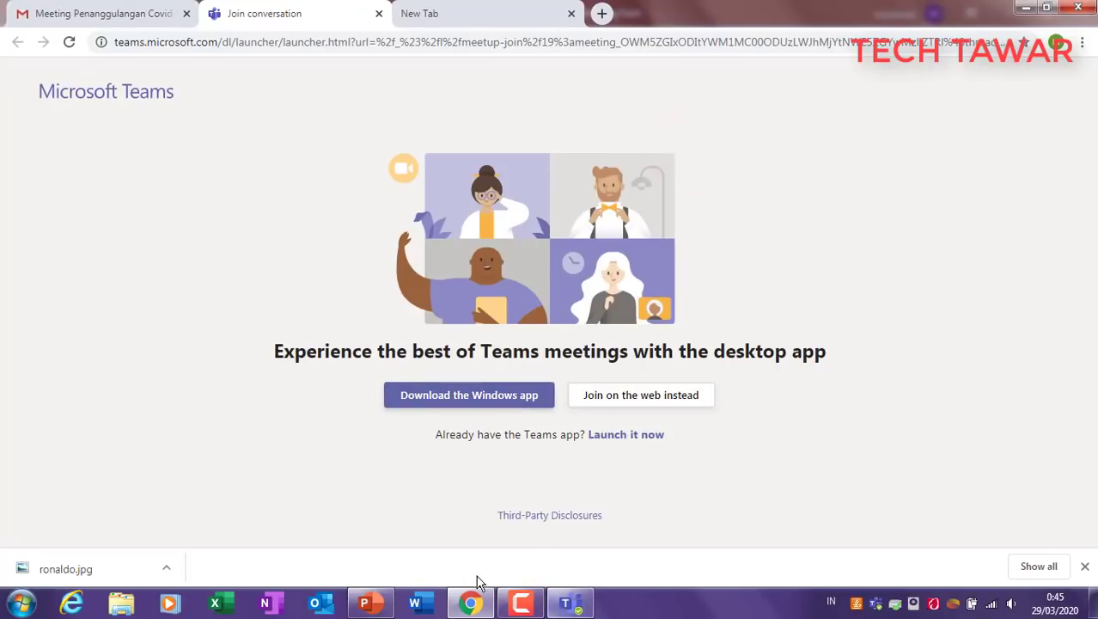
Step: In PowerPoint, flip through the Work From Home?, Microsoft Teams?, Devices and 7. Other / Practice slides
click(384, 604)
drag(156, 326, 145, 97)
click(79, 175)
click(98, 255)
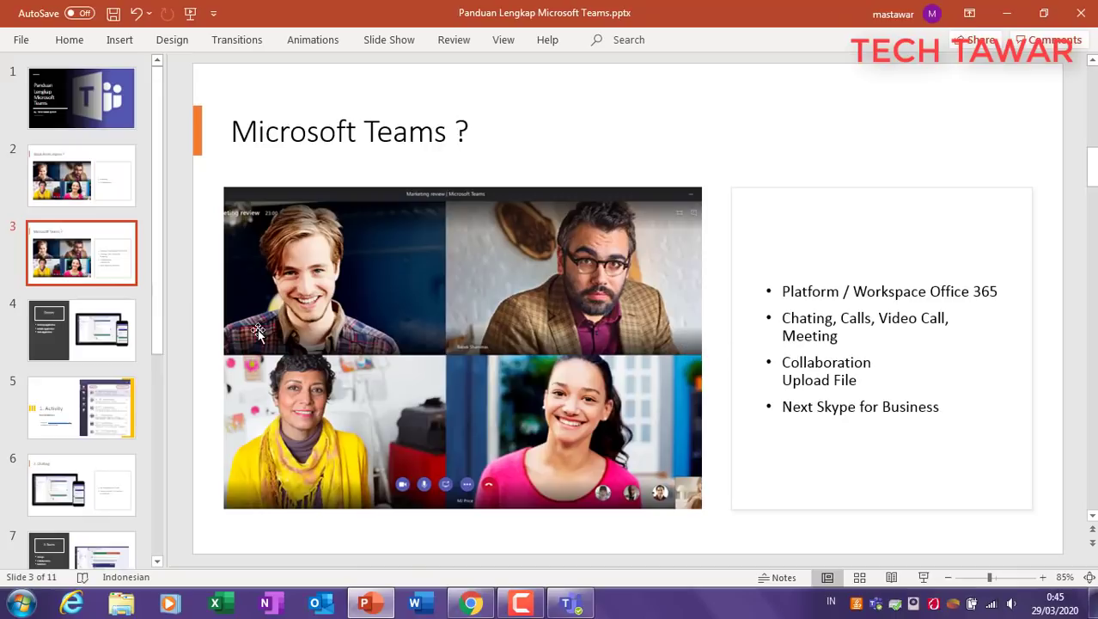
click(98, 335)
click(276, 268)
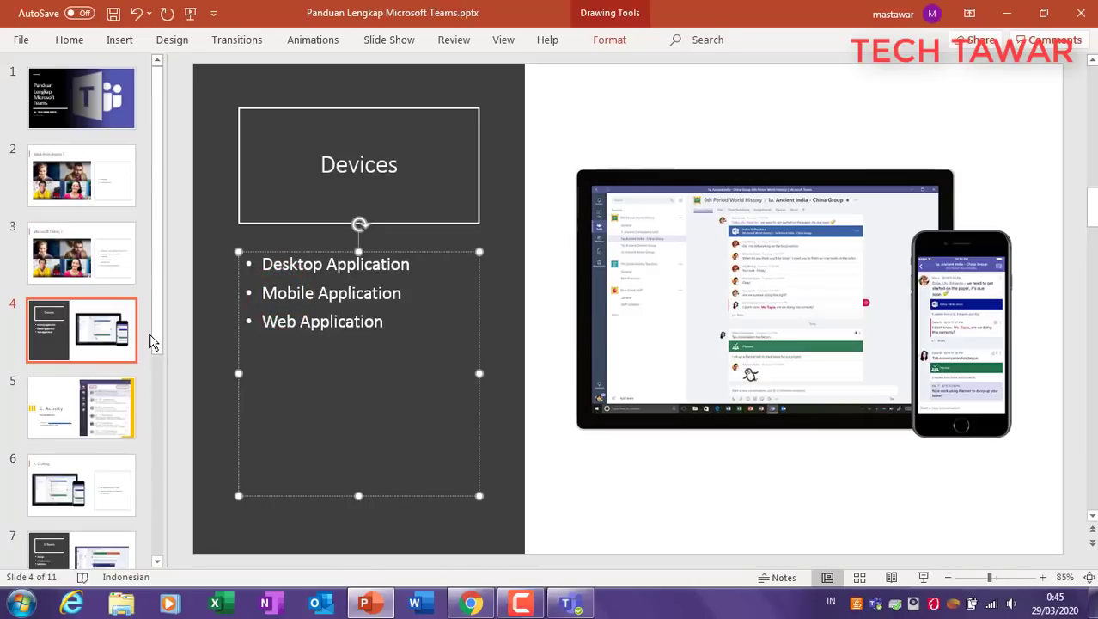
drag(152, 337, 146, 554)
click(96, 528)
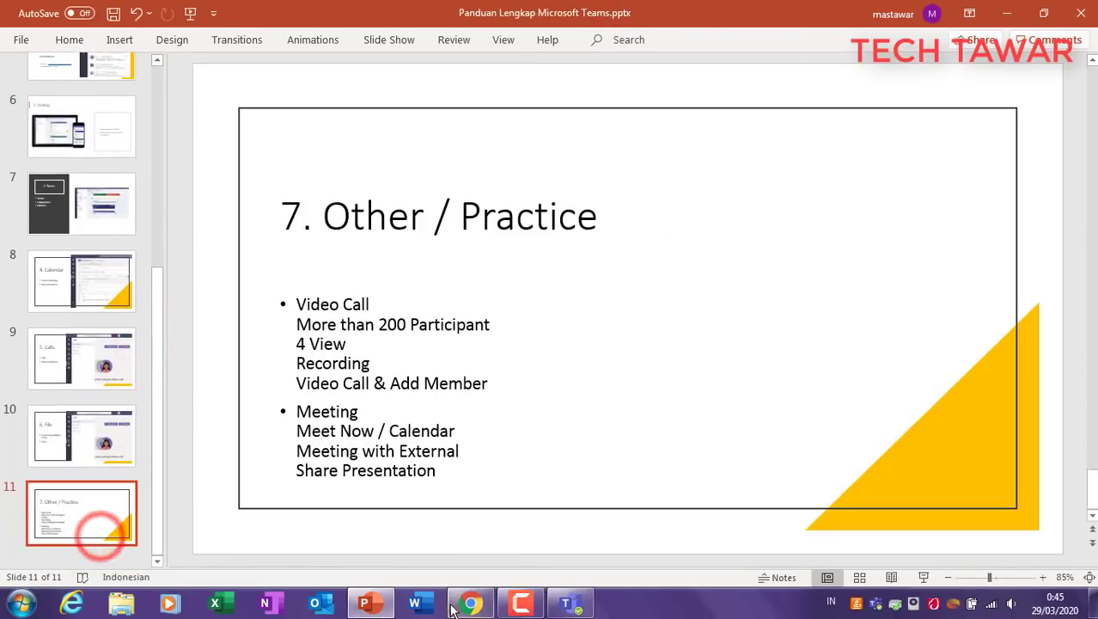
Step: Check the meeting invitation email, go back to the Teams join page, then minimize the browser
click(477, 606)
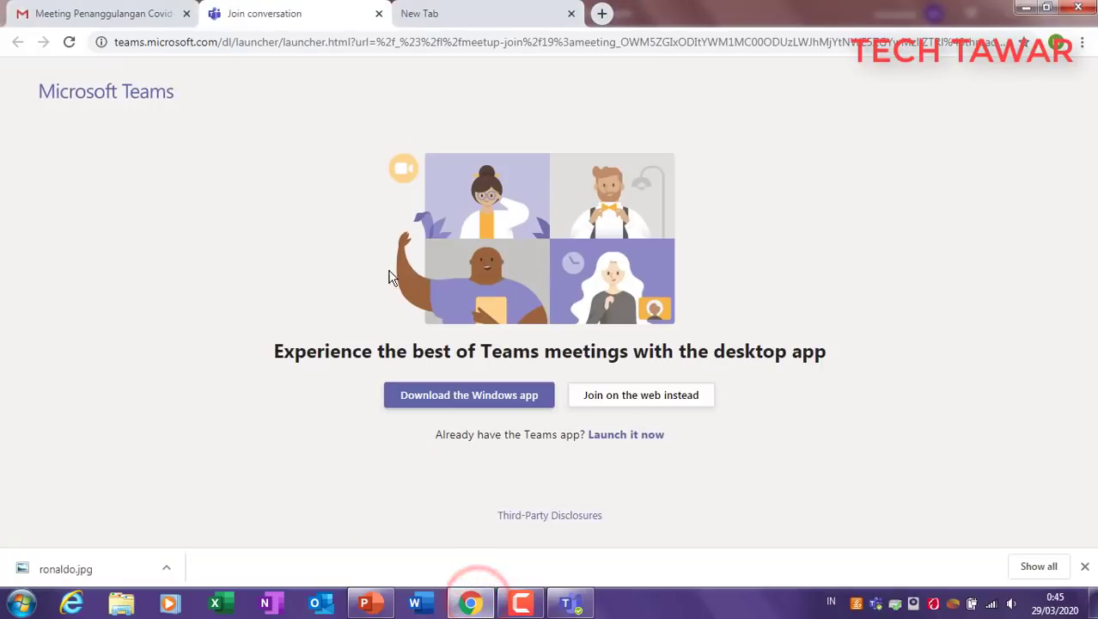
click(109, 24)
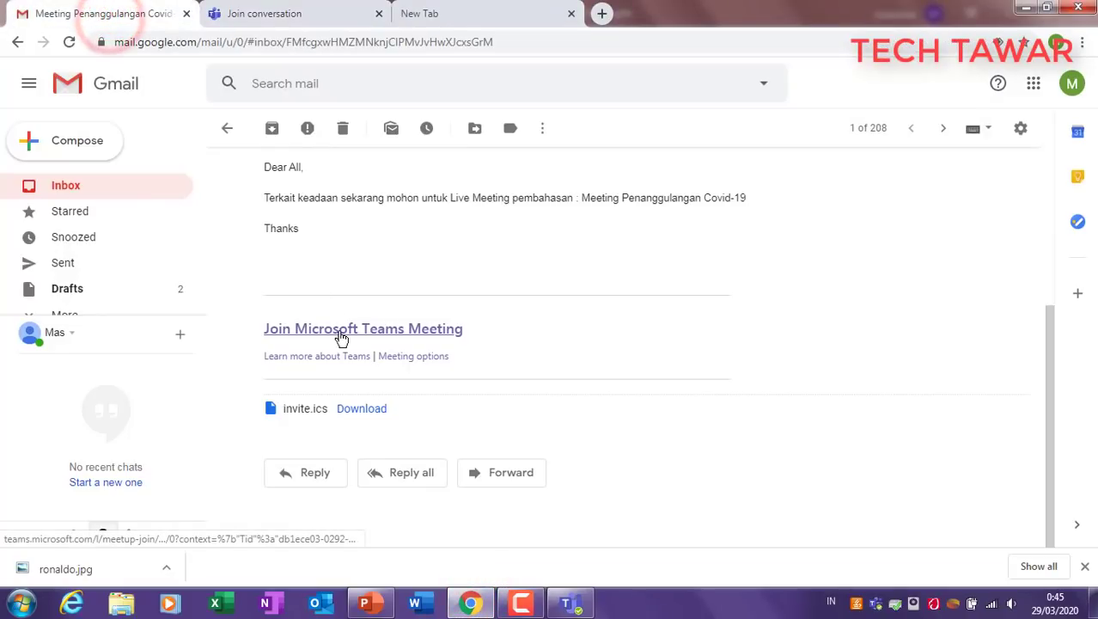
click(277, 13)
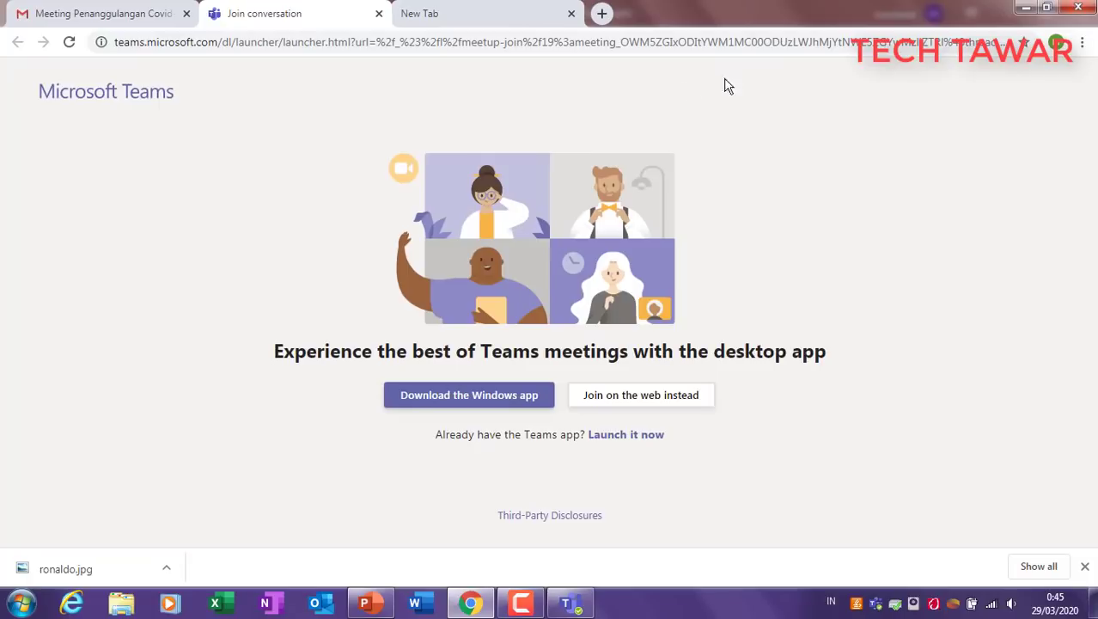
click(1021, 9)
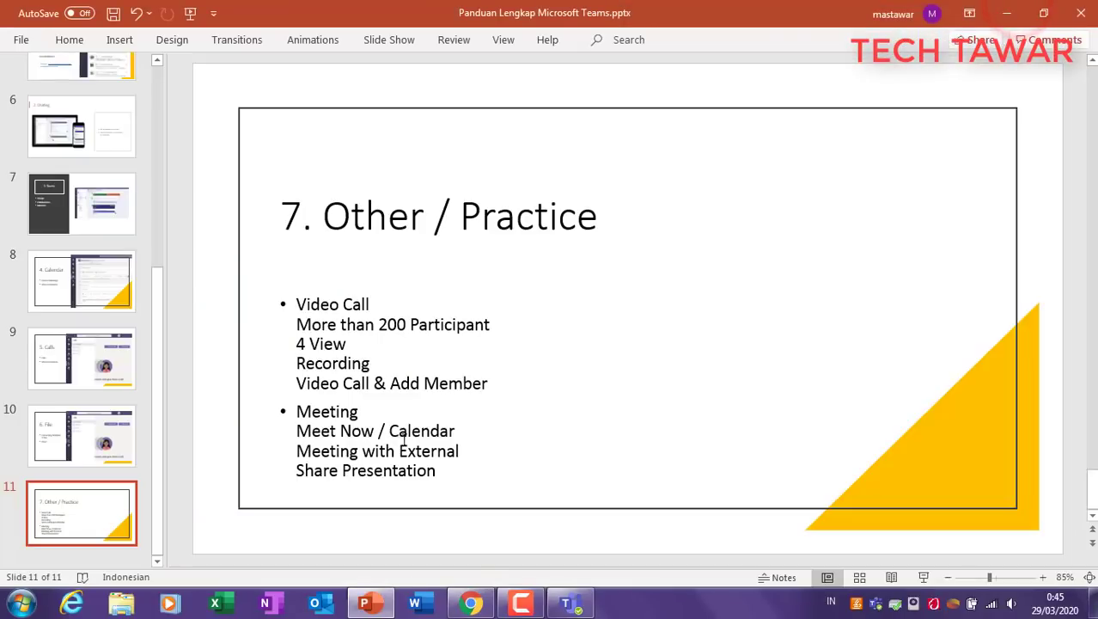
Step: Highlight the Share Presentation line, the slide title and 'Video Call' on slide 11, then restore the browser
click(300, 470)
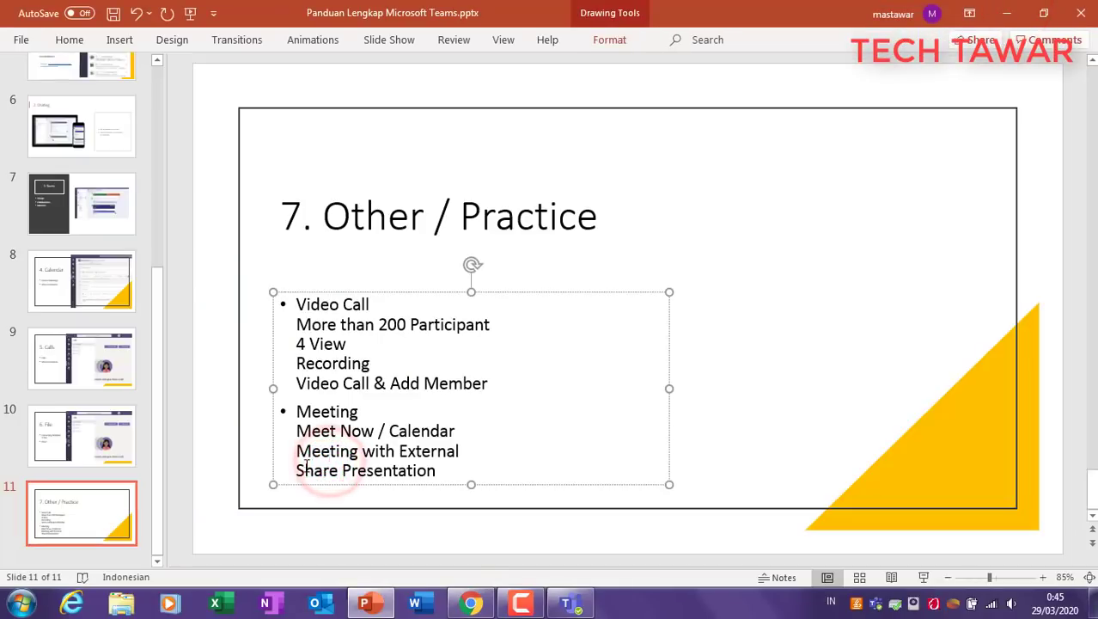
triple_click(300, 470)
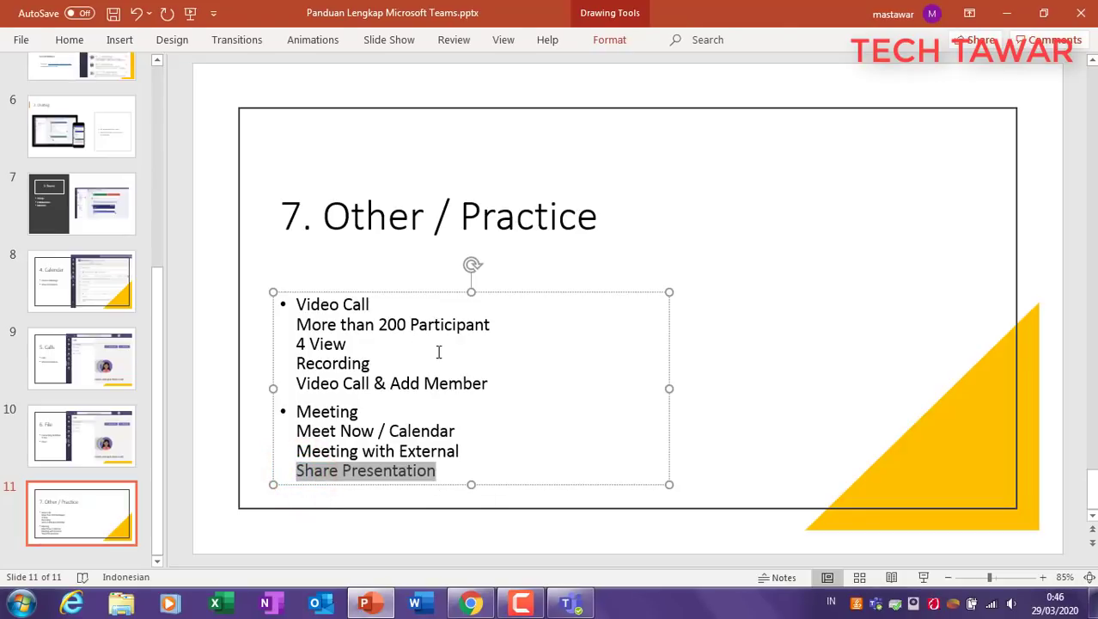
click(378, 434)
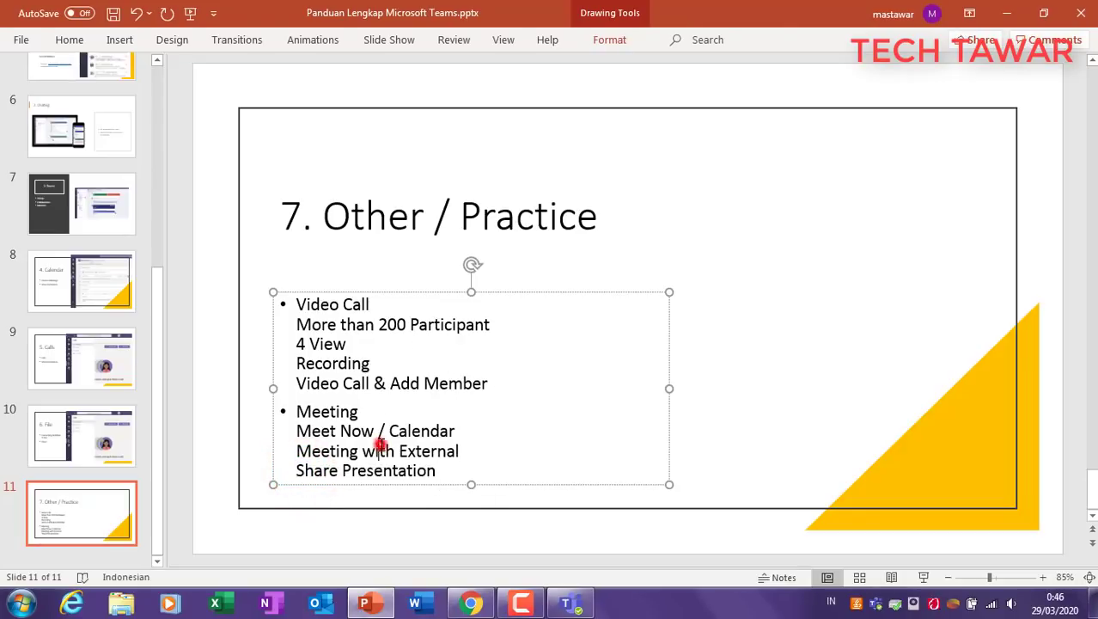
click(369, 243)
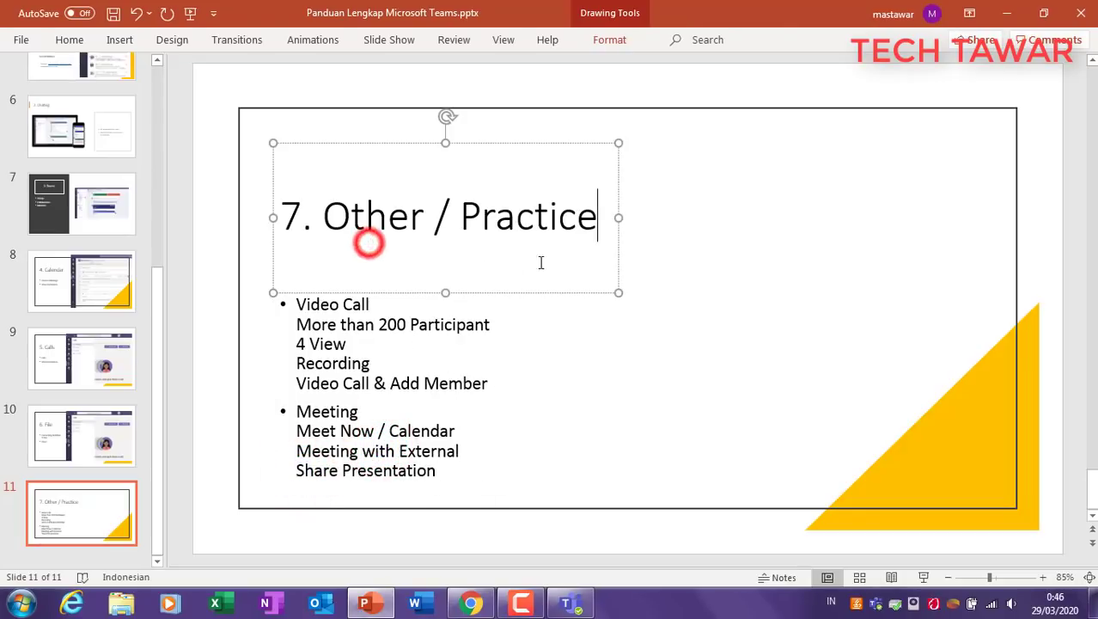
click(676, 264)
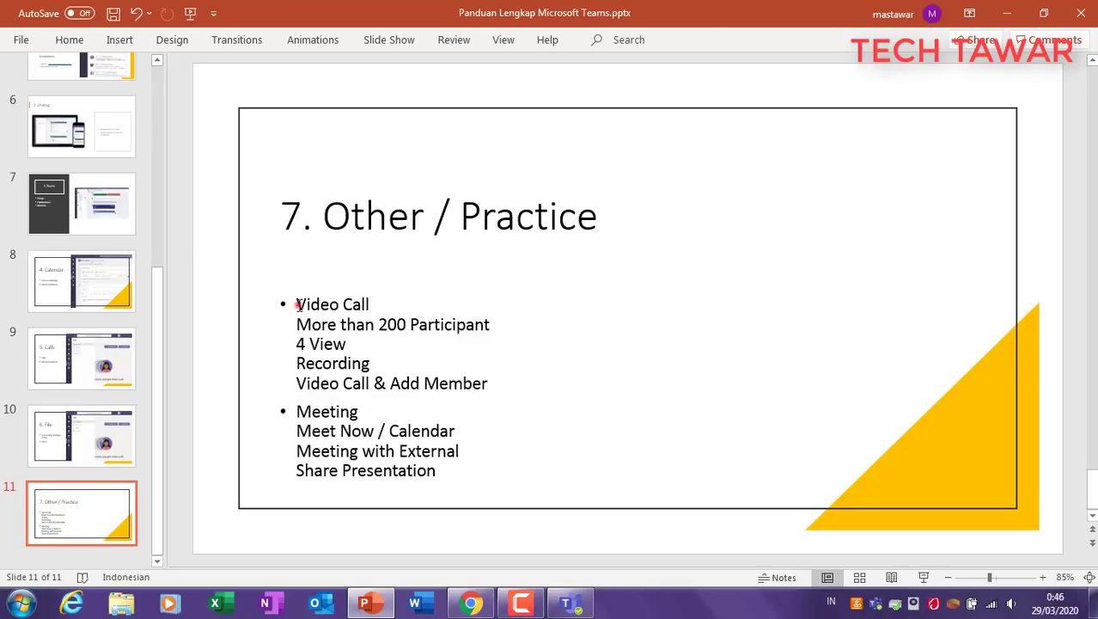
drag(299, 305, 387, 305)
click(443, 306)
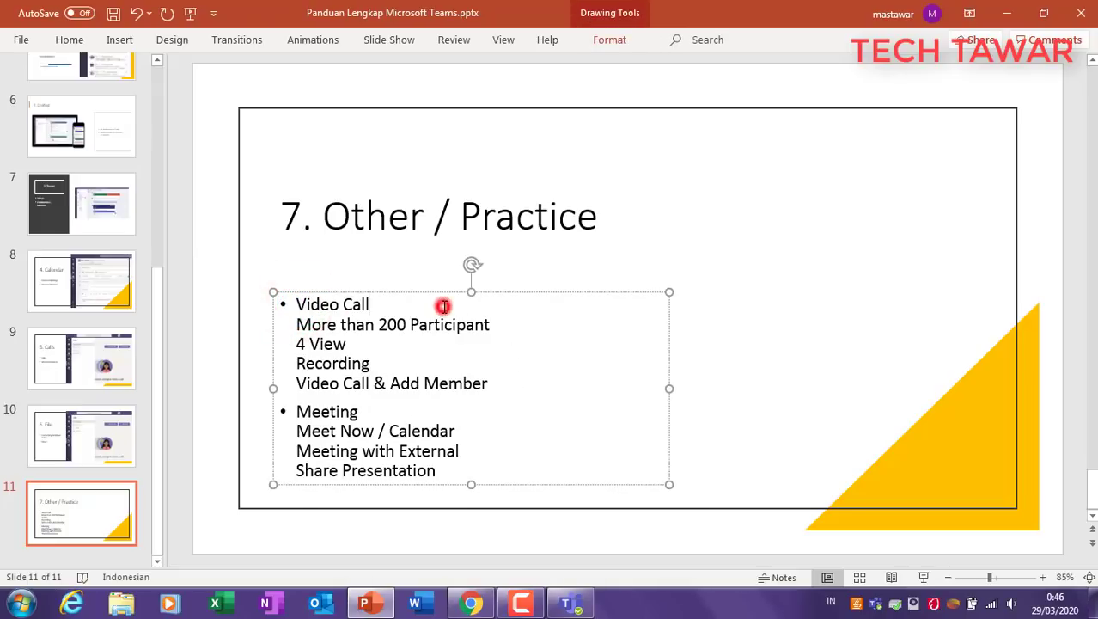
click(756, 383)
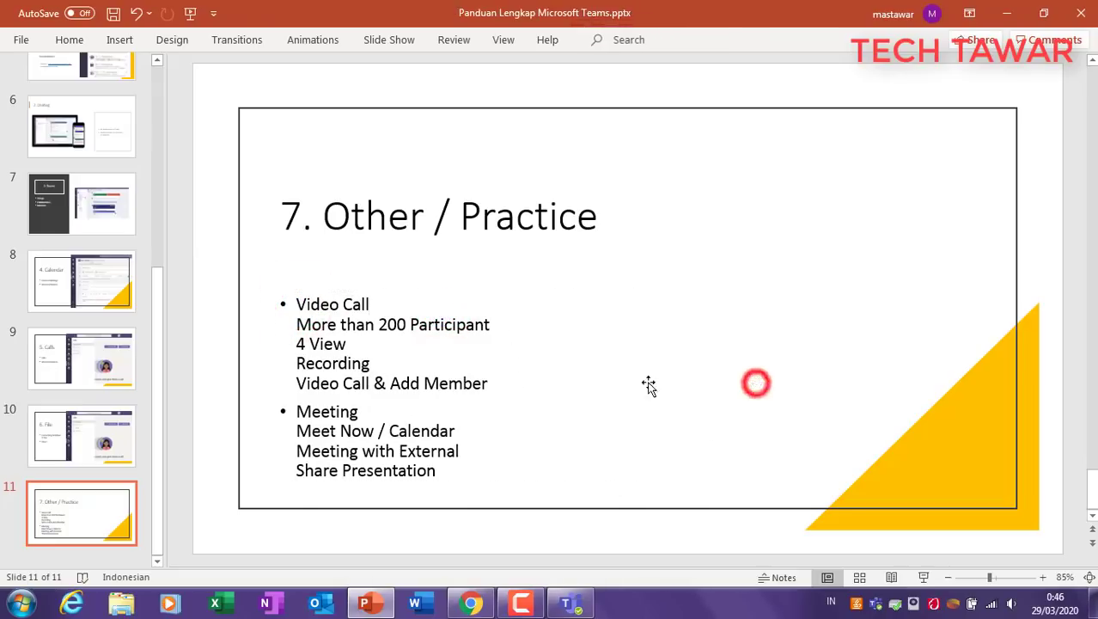
click(477, 605)
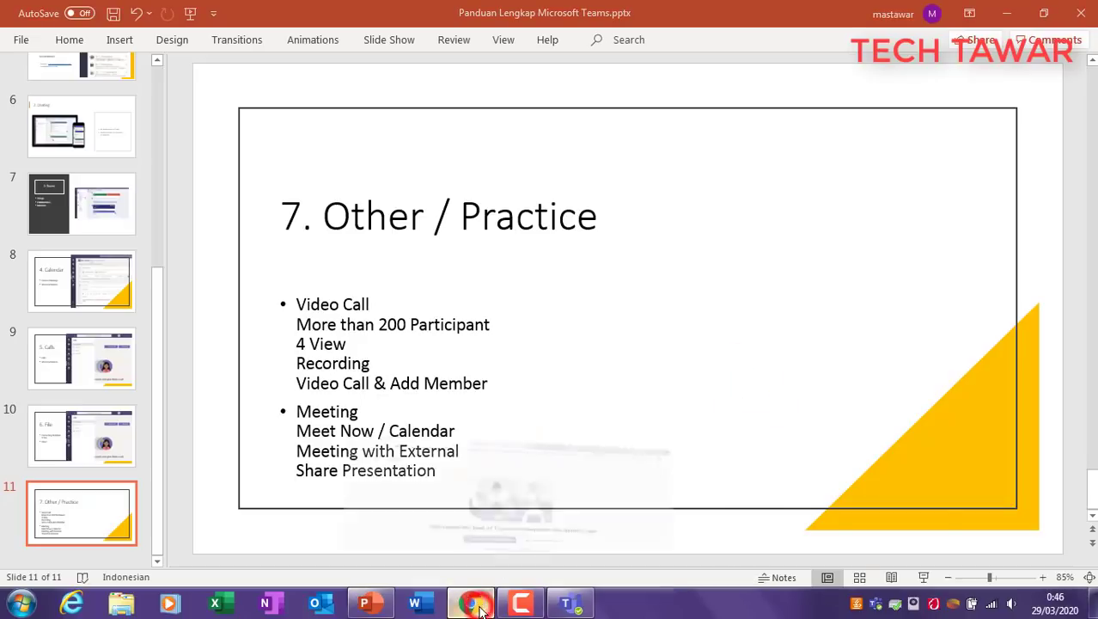
Step: Open the external contact's chat in the Teams app and start a video call with them
click(581, 606)
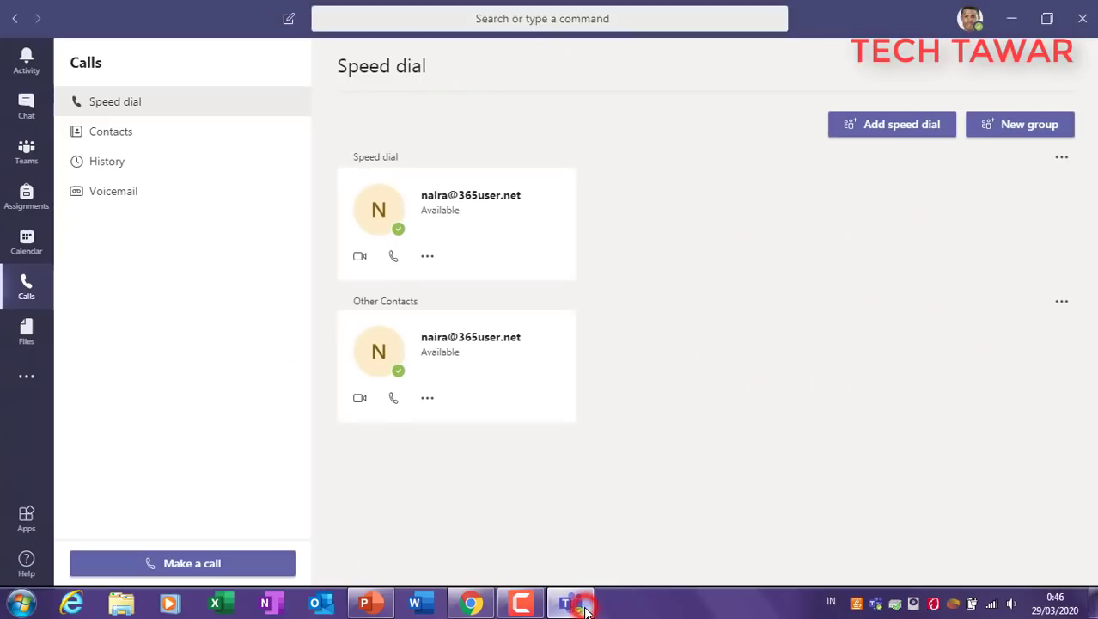
click(37, 127)
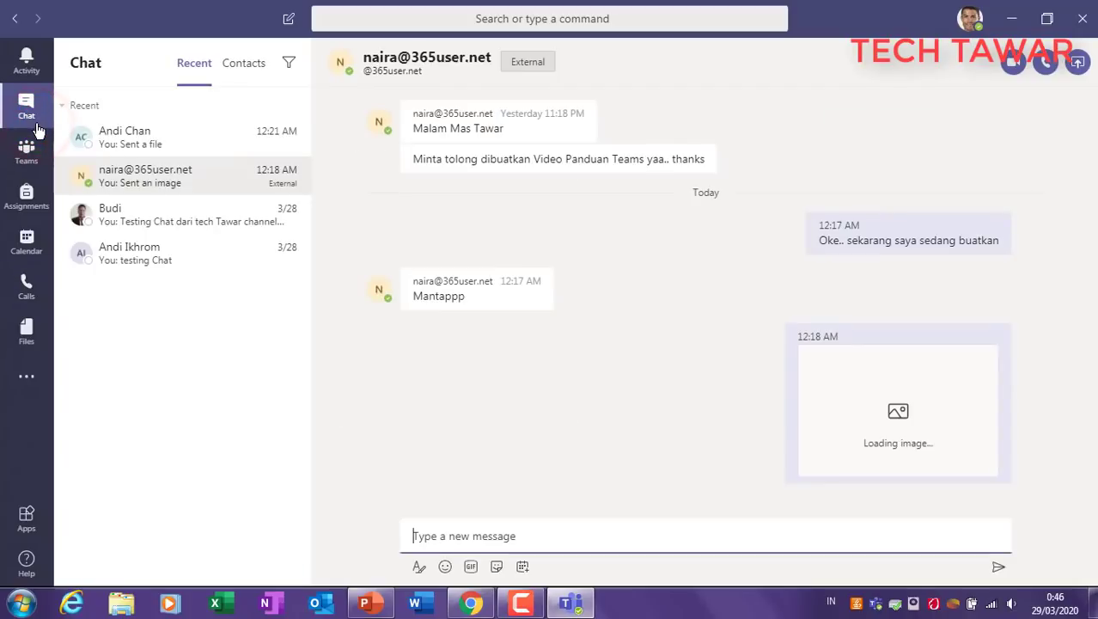
click(148, 180)
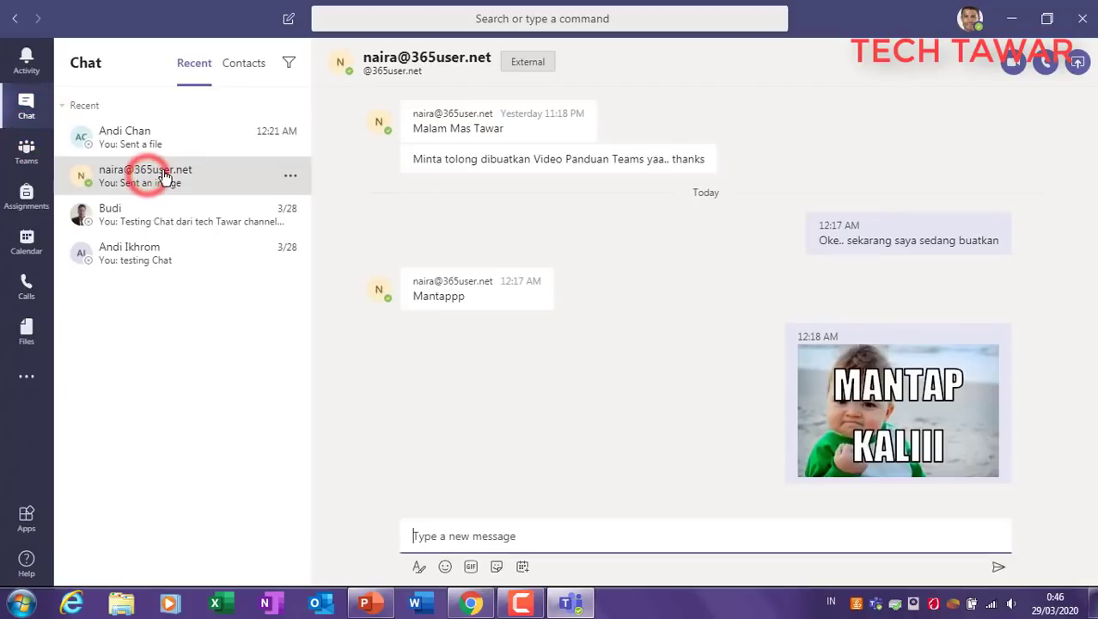
click(1012, 67)
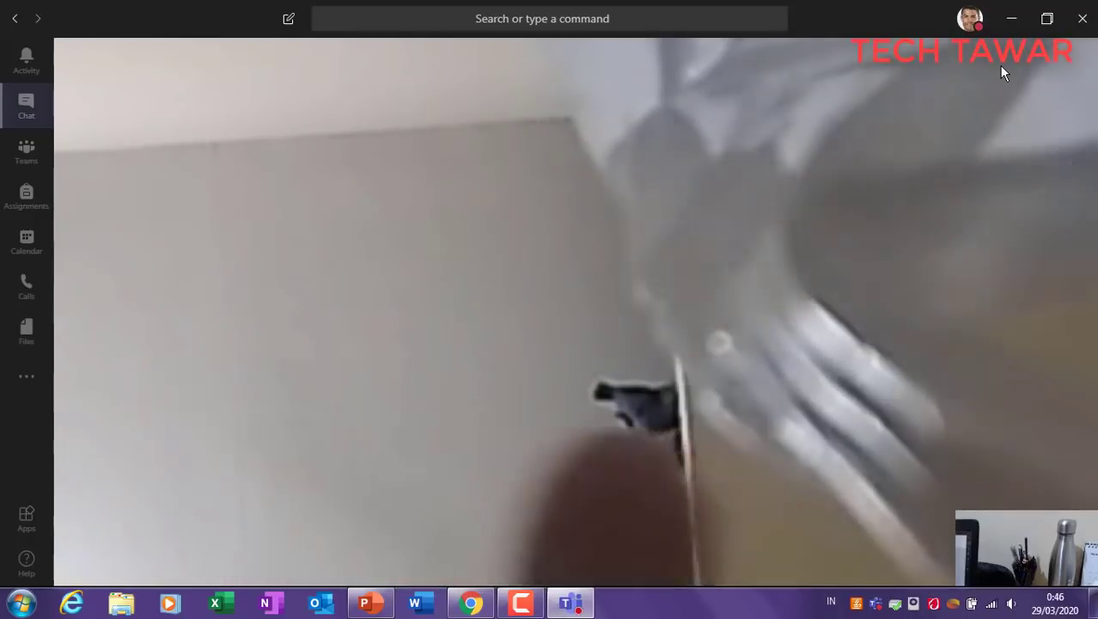
Step: Turn the camera off and back on, then share the PowerPoint window into the call
mouse_move(996, 67)
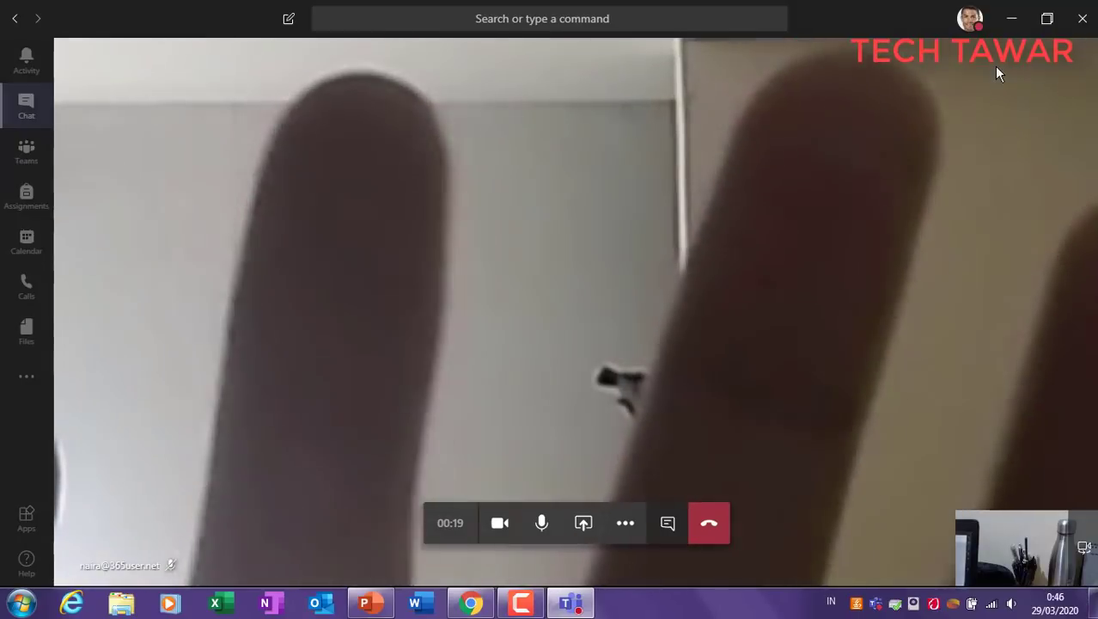
click(500, 528)
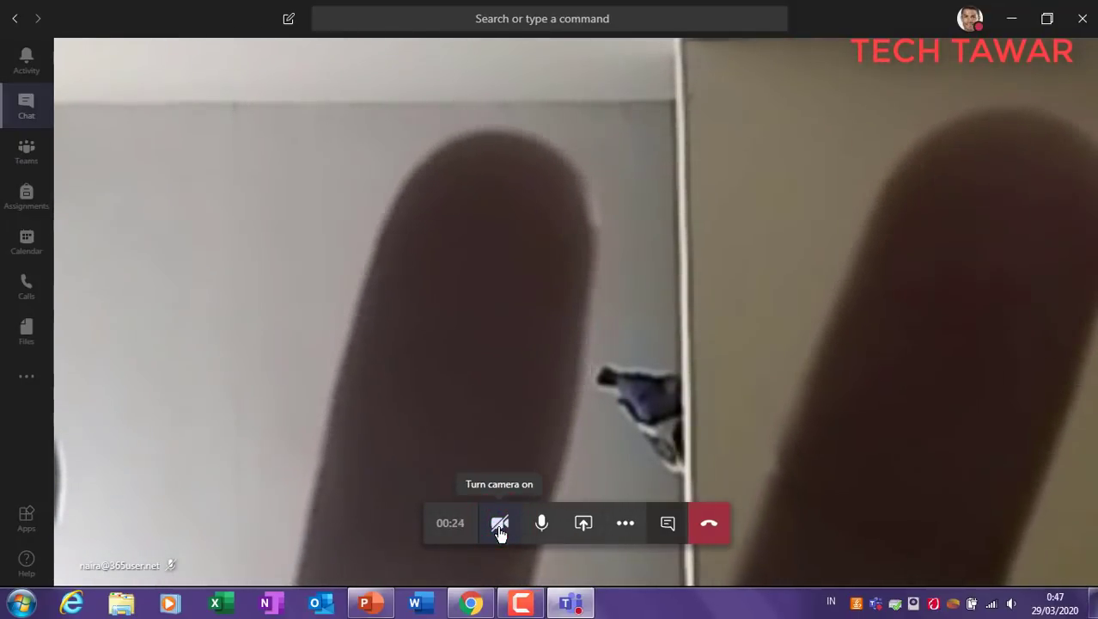
click(499, 526)
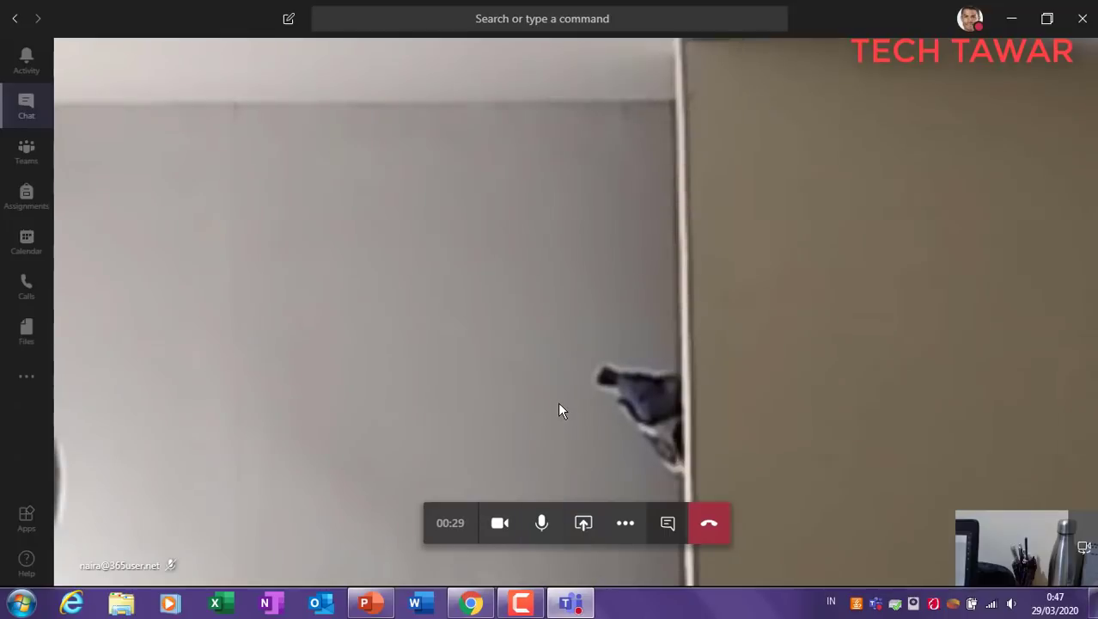
click(584, 526)
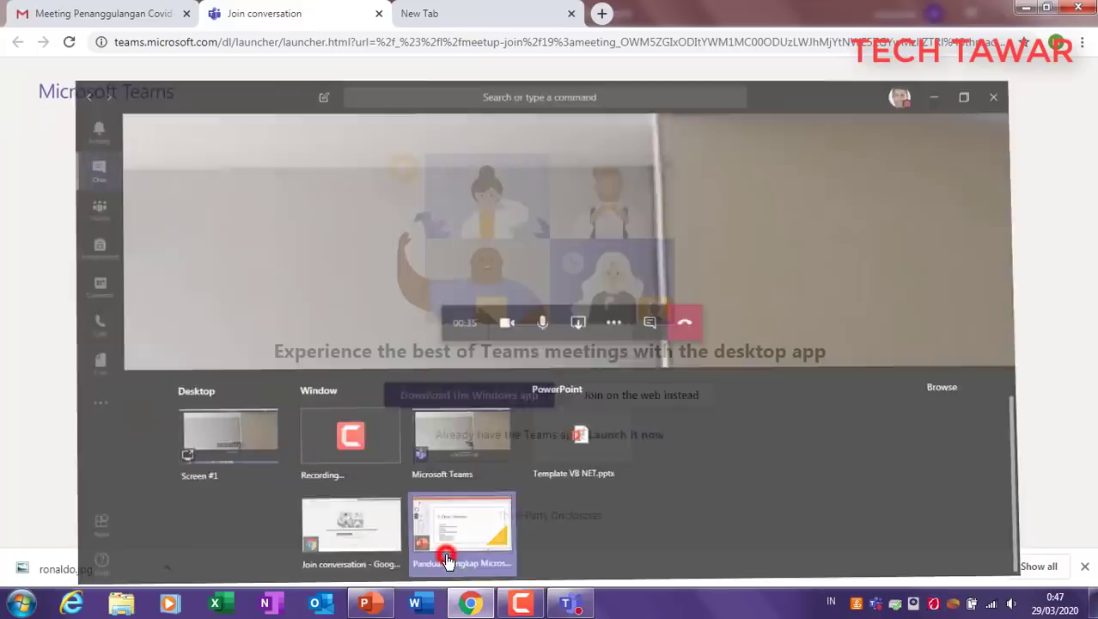
click(447, 561)
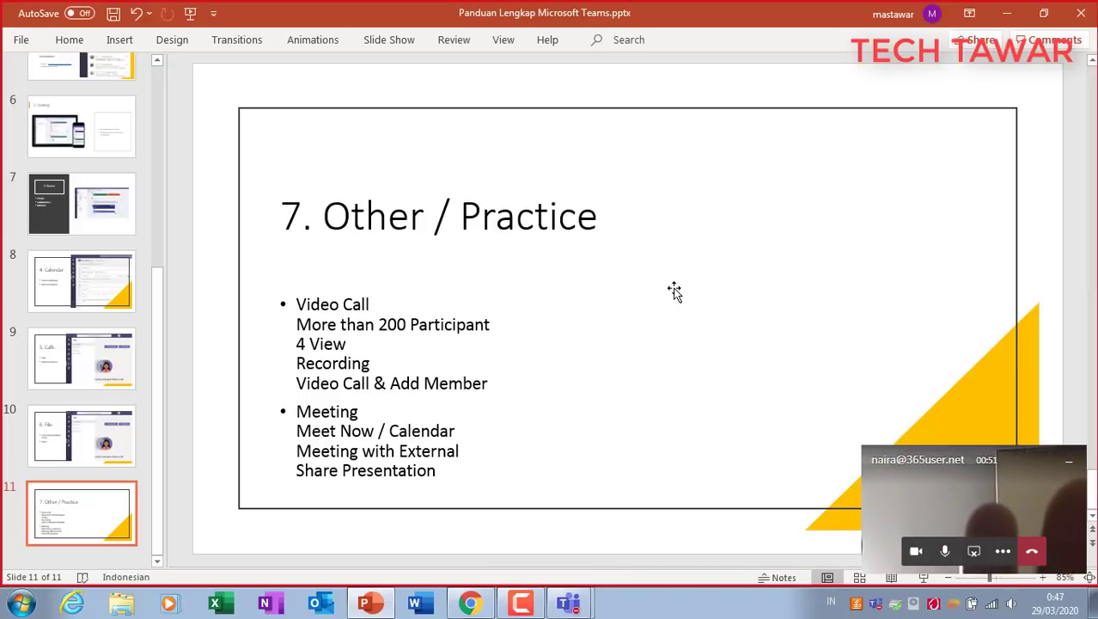
Step: Highlight the Video Call through Recording bullets on the shared slide, then stop sharing
click(294, 303)
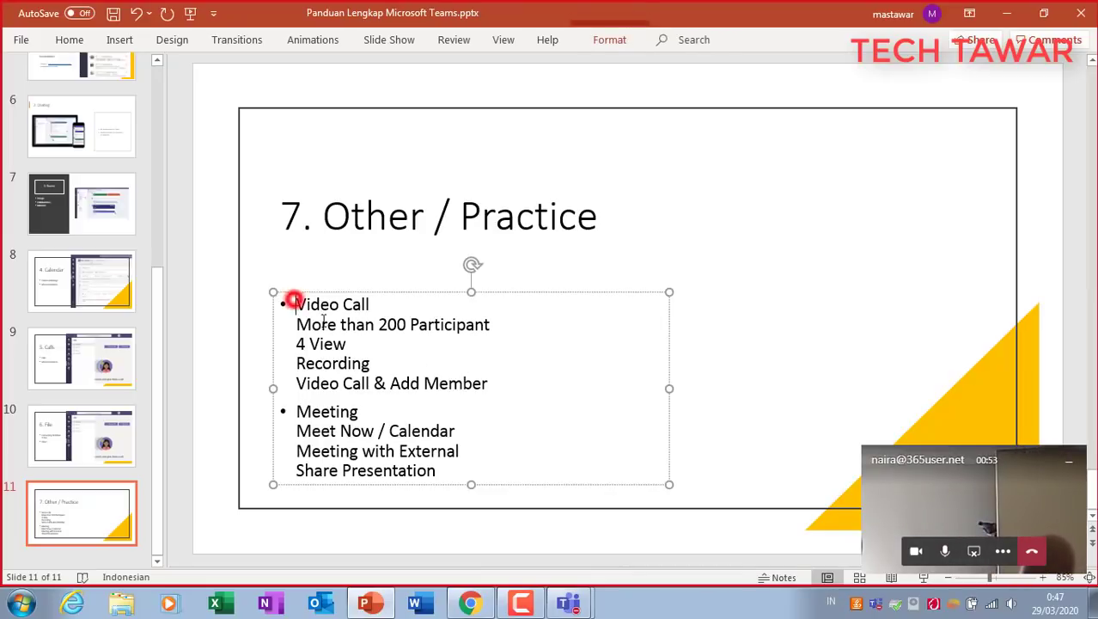
drag(294, 303, 400, 363)
click(743, 340)
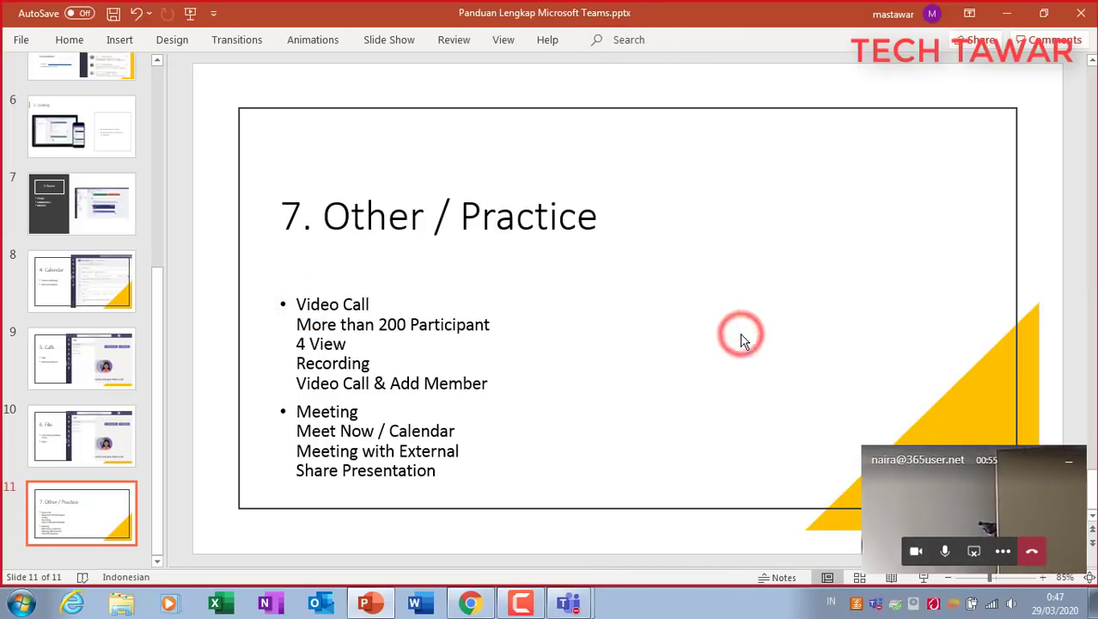
click(974, 556)
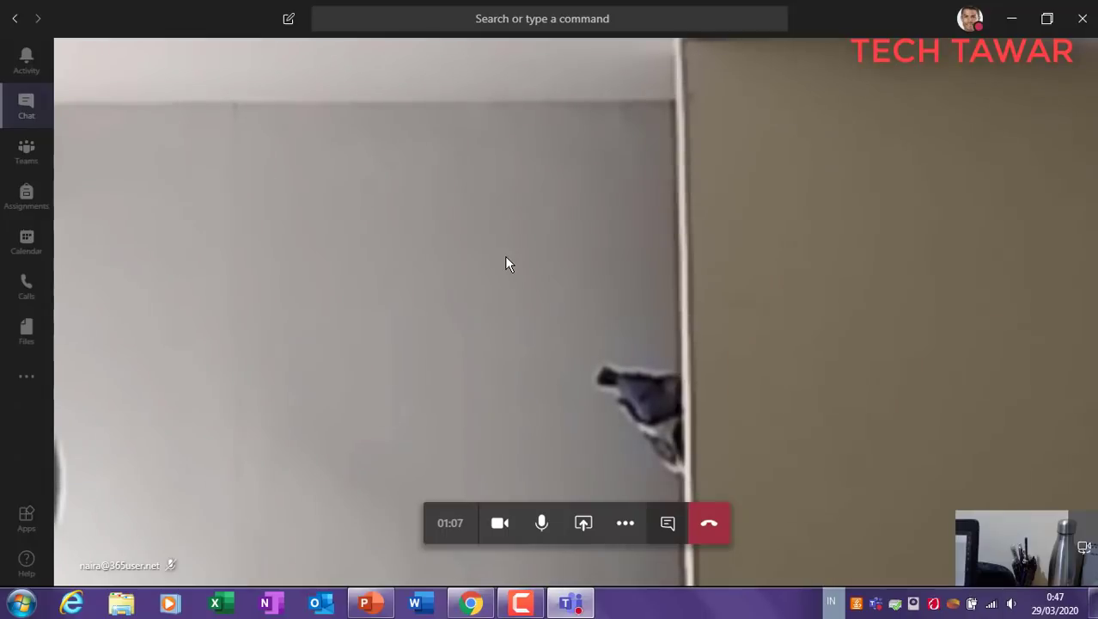
Step: Open the call's More actions menu showing Hold, Transfer and Keypad, then close it
click(624, 523)
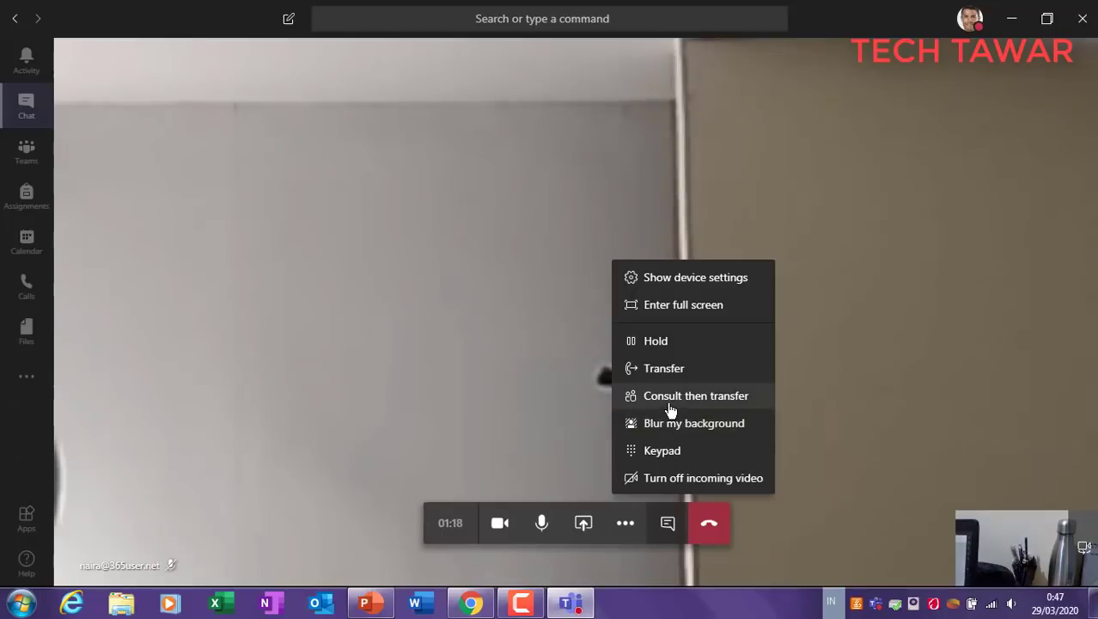
click(829, 349)
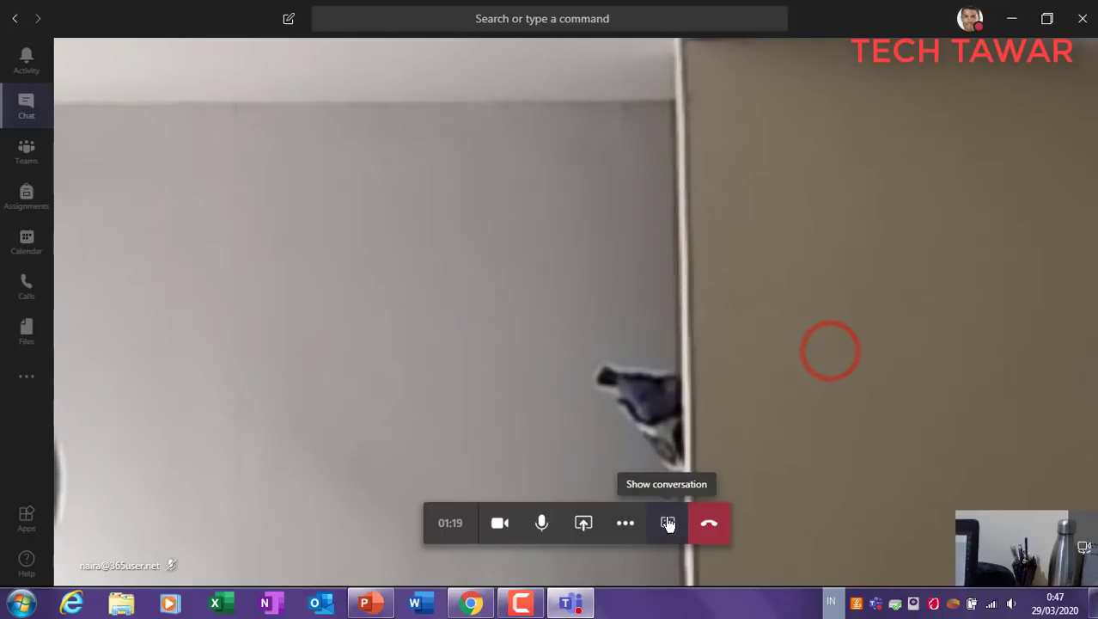
Step: Show the call's chat conversation beside the video and open the More actions menu
click(667, 522)
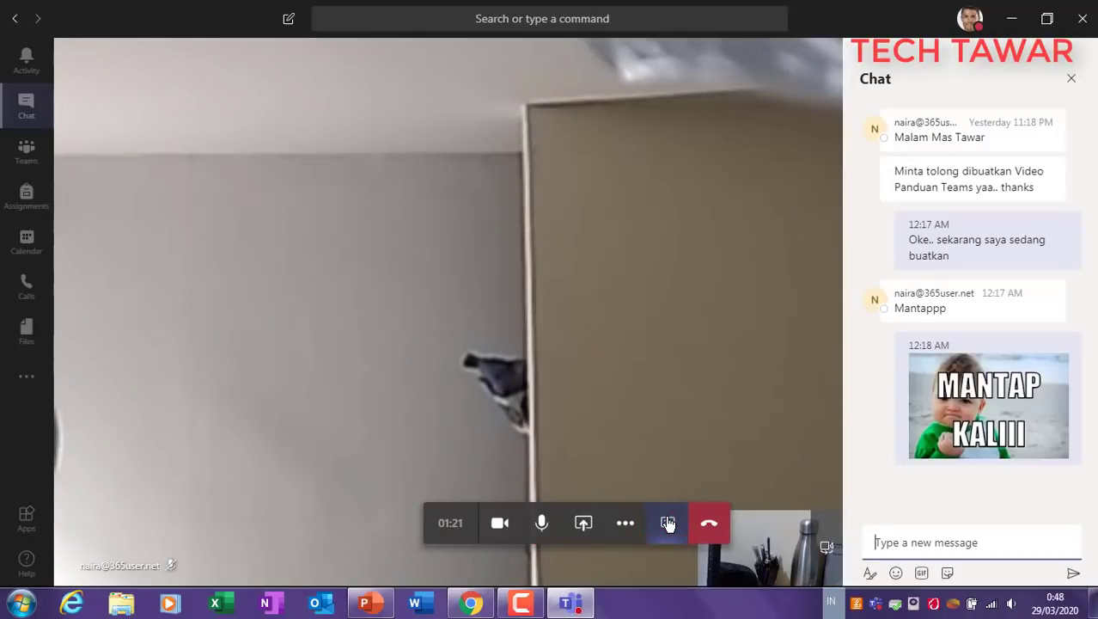
click(628, 524)
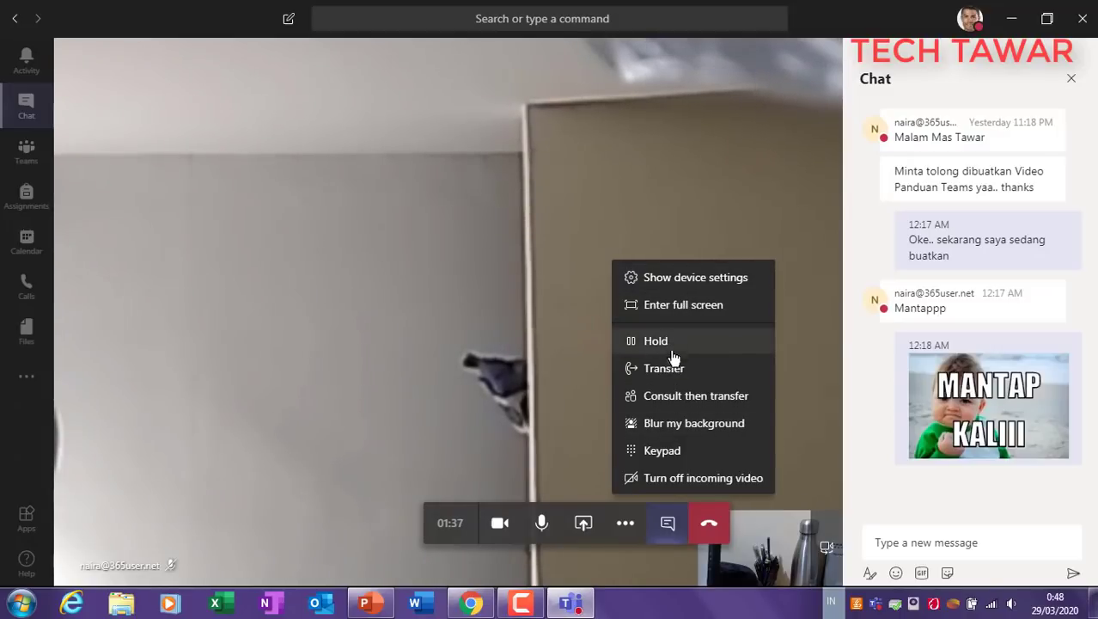
Step: Put the call on hold via Consult then transfer, cancel the consult, resume, and hang up
click(681, 399)
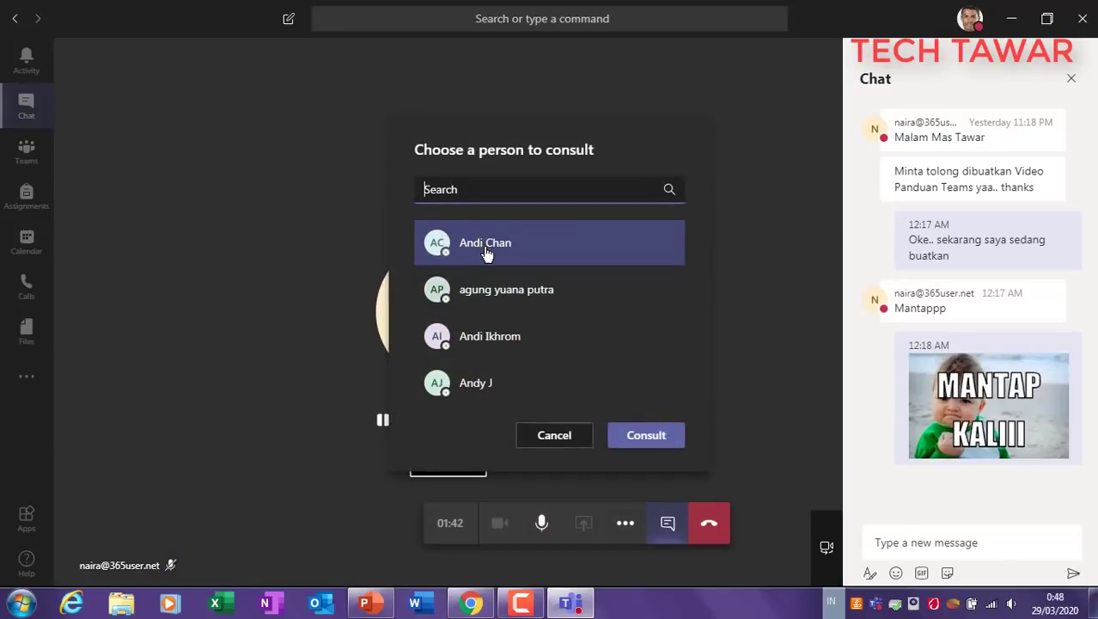
click(560, 435)
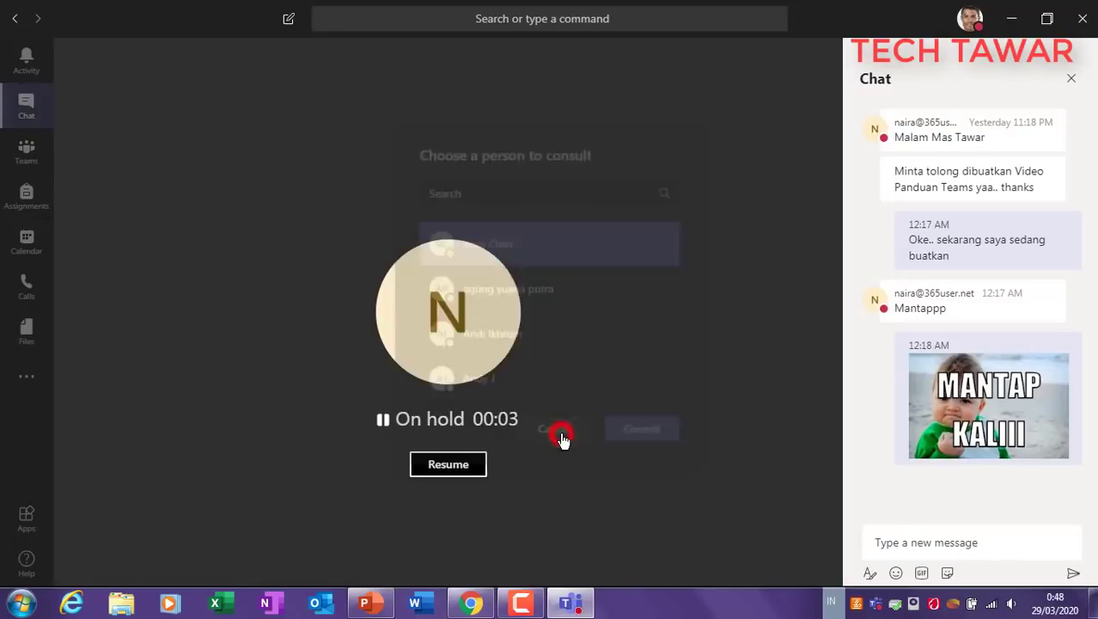
click(468, 469)
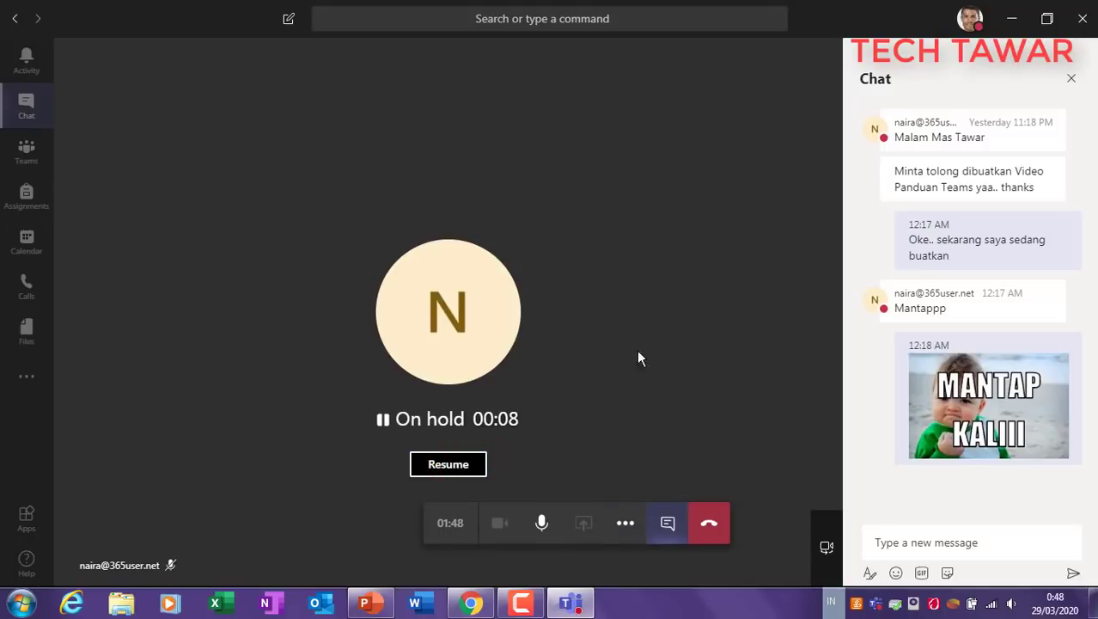
click(709, 518)
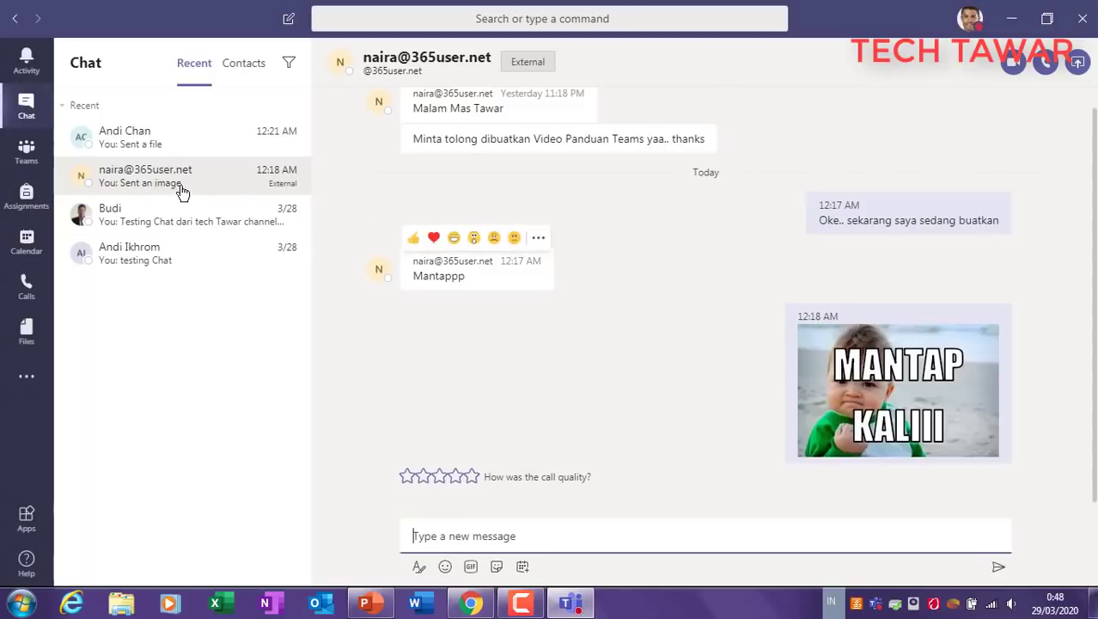
Step: From the Teams list, open the Project Penanggulangan Covid-19 team's General channel
click(28, 154)
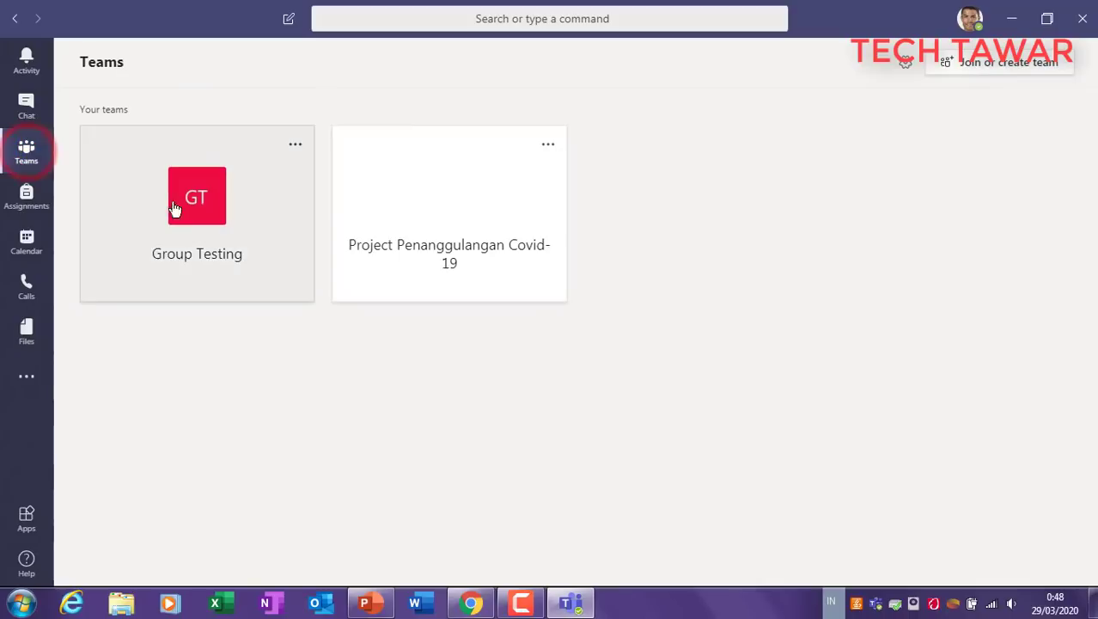
click(437, 225)
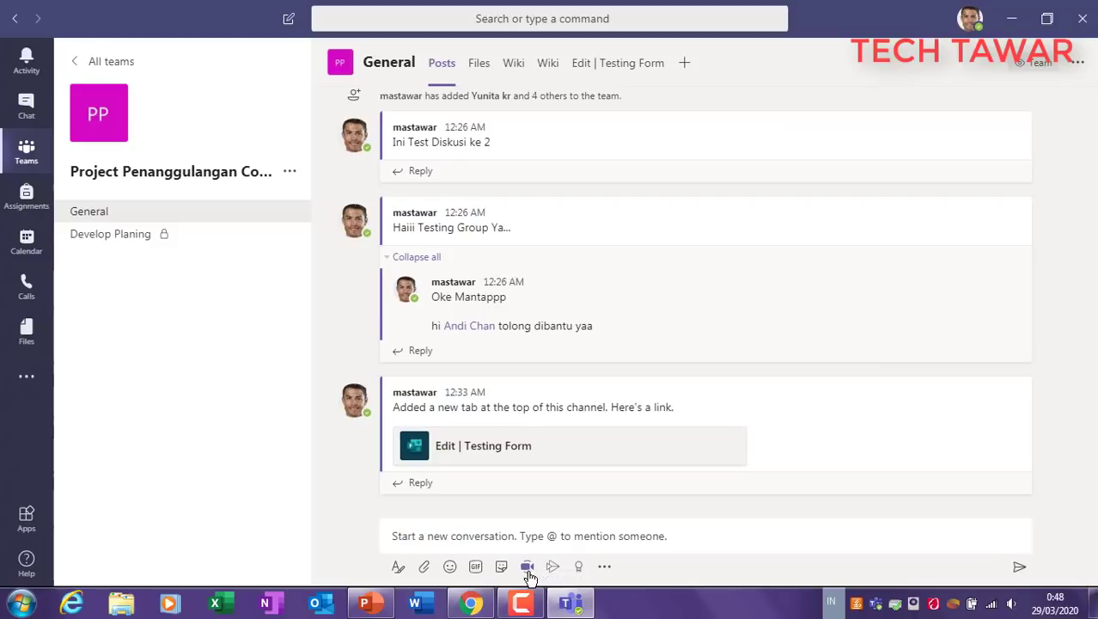
Step: Start a Meet now channel meeting with subject 'Meeting Sales' and hide the participants list
click(528, 568)
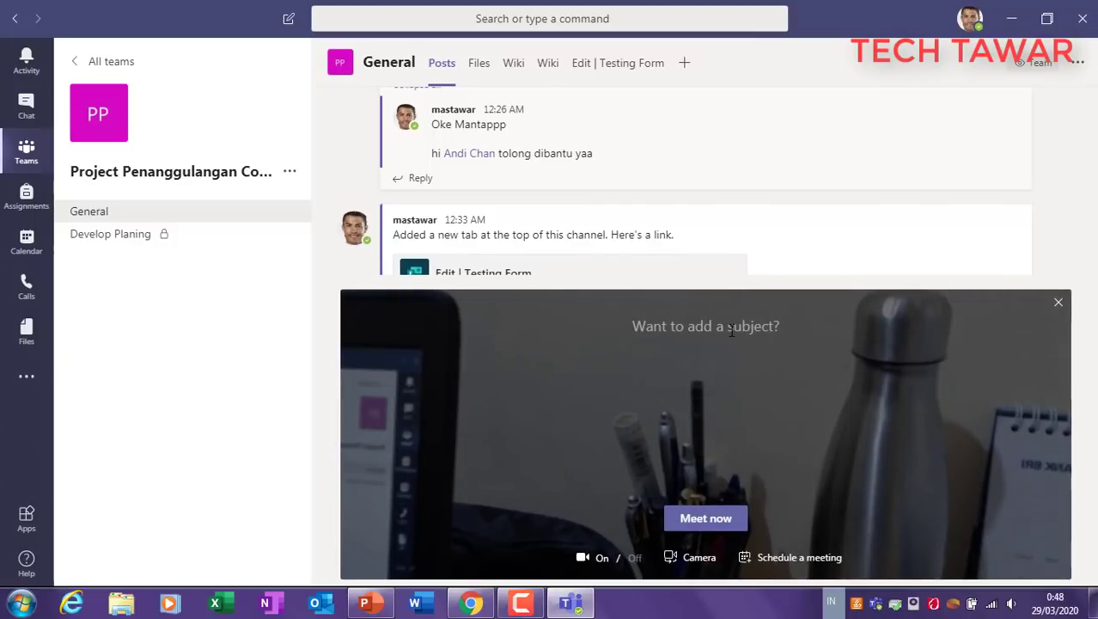
text(Meeting)
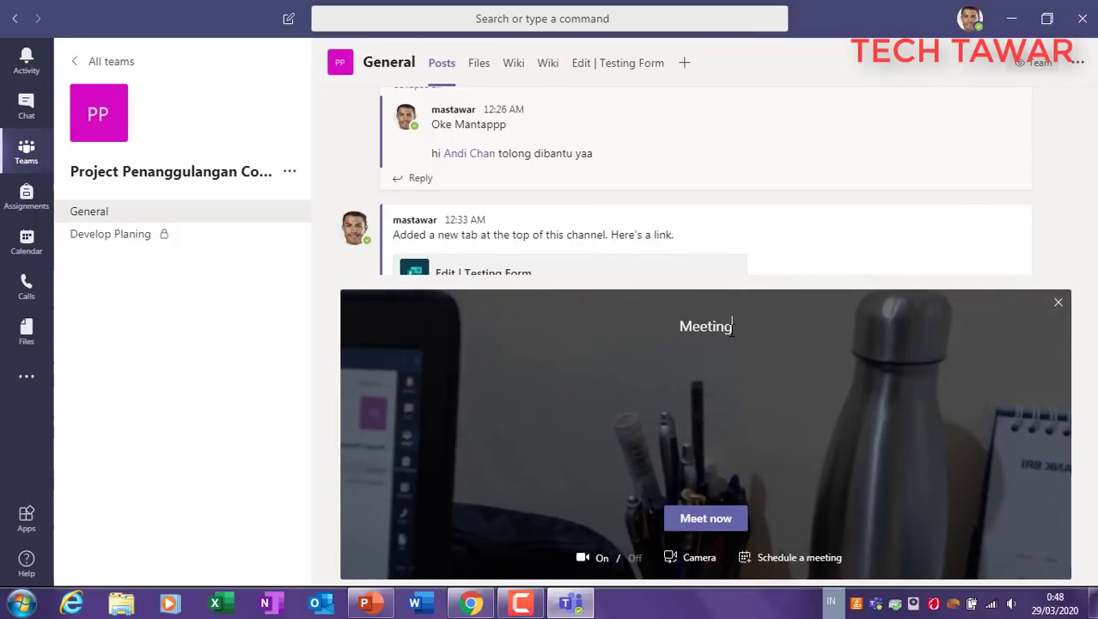
text( Sales)
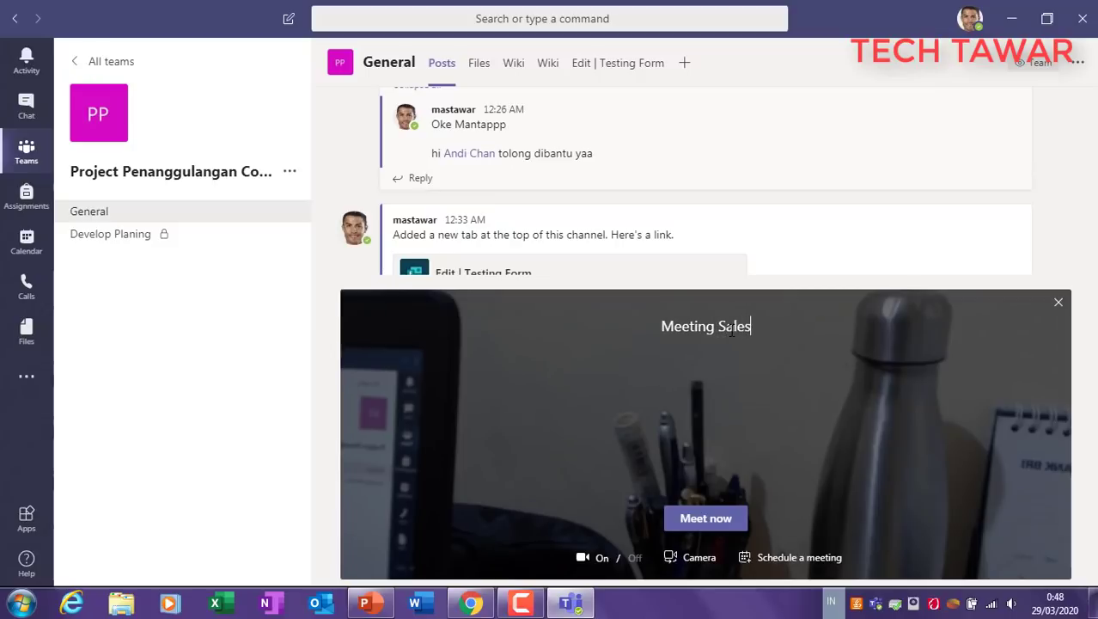
click(702, 524)
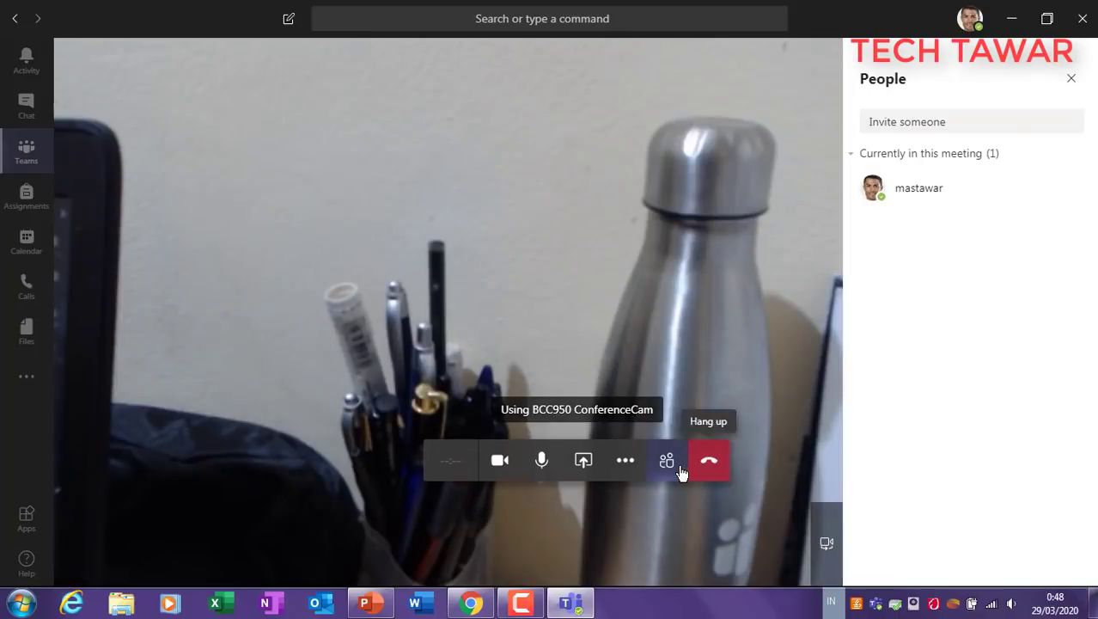
click(694, 462)
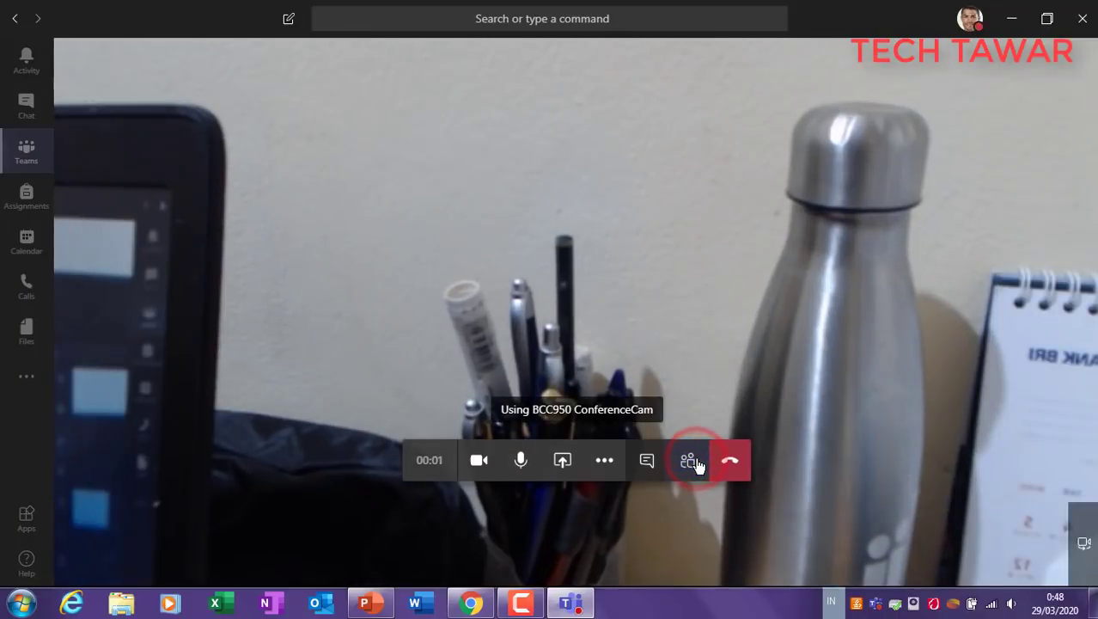
Step: Invite a contact found by name search into Meeting Sales, then hang up the call
click(694, 462)
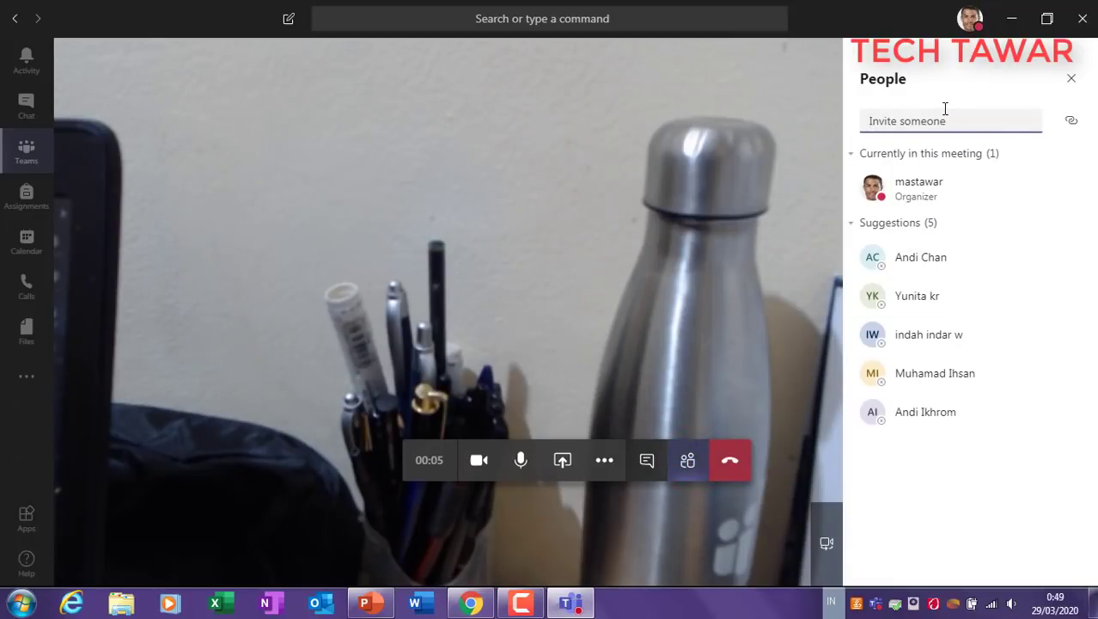
text(desi)
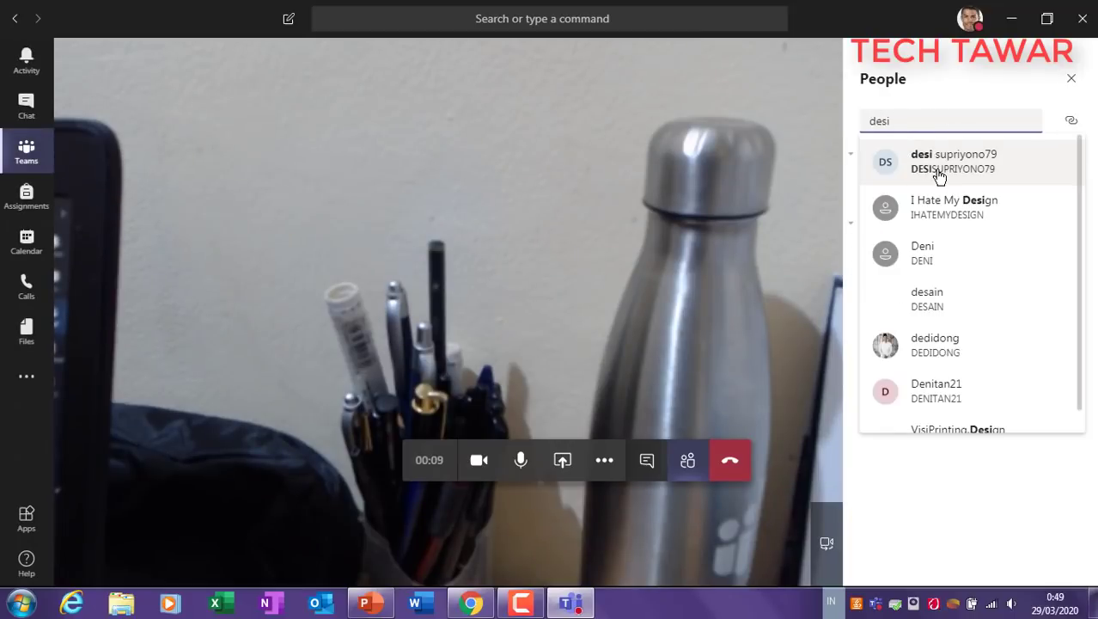
click(945, 165)
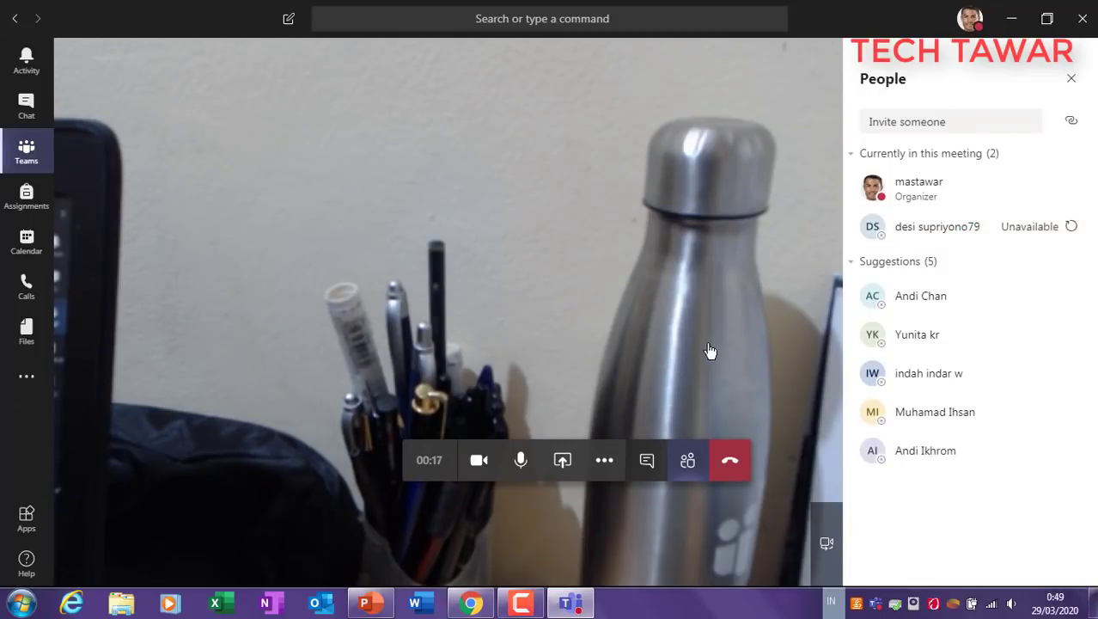
click(738, 461)
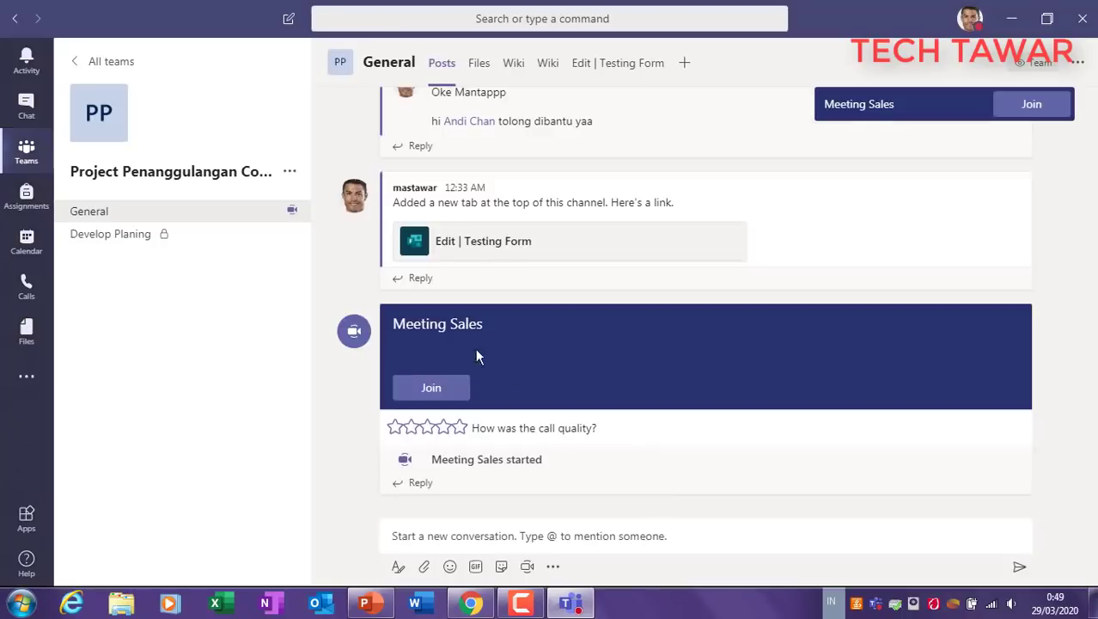
Step: Show the Calendar's March–April 2020 work week from the General channel, then minimize Teams
click(26, 105)
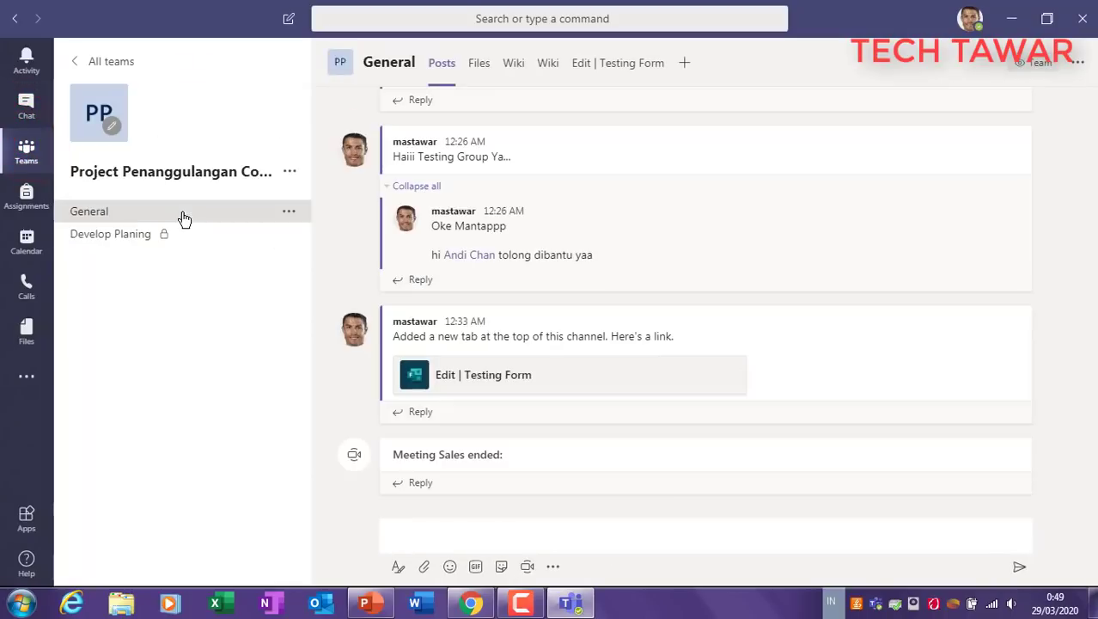
click(34, 248)
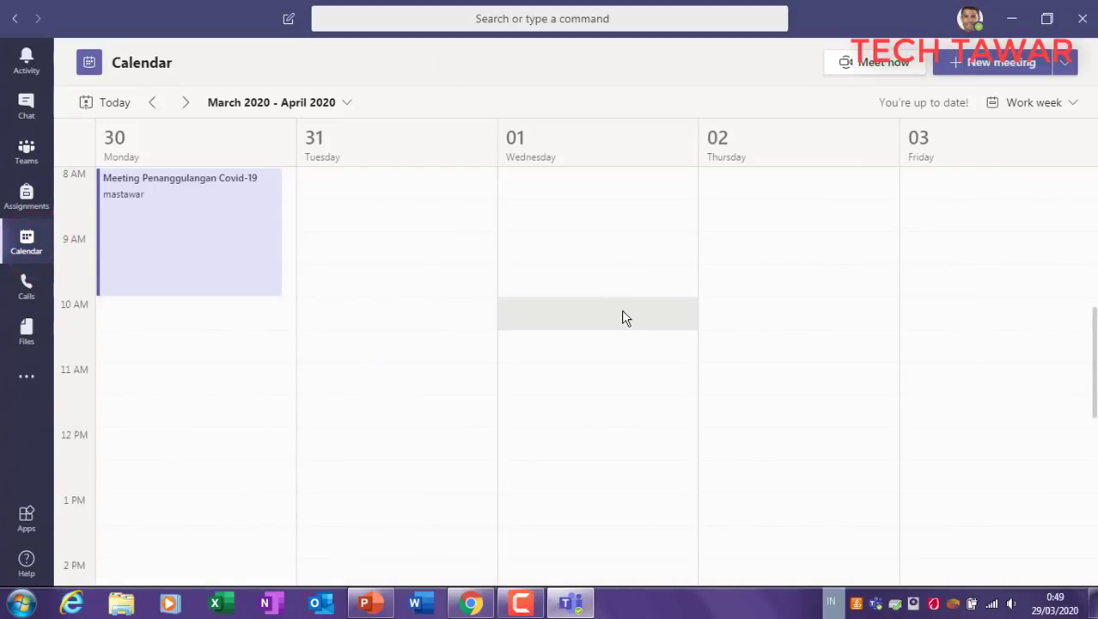
click(577, 603)
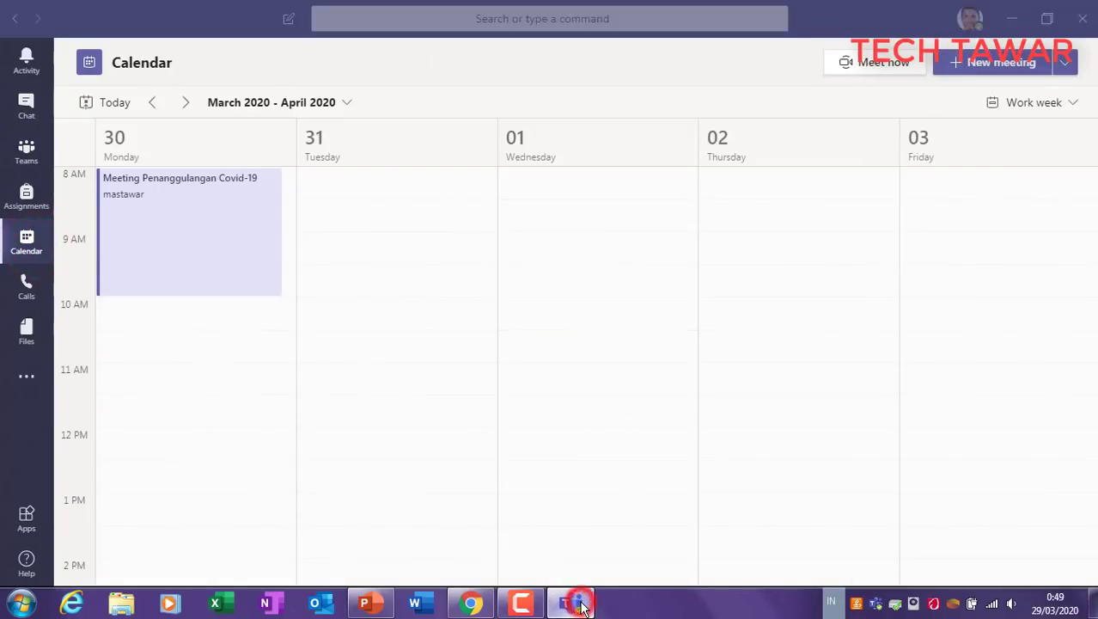
Step: Bring PowerPoint to the front on slide 11, '7. Other / Practice'
click(577, 603)
click(574, 602)
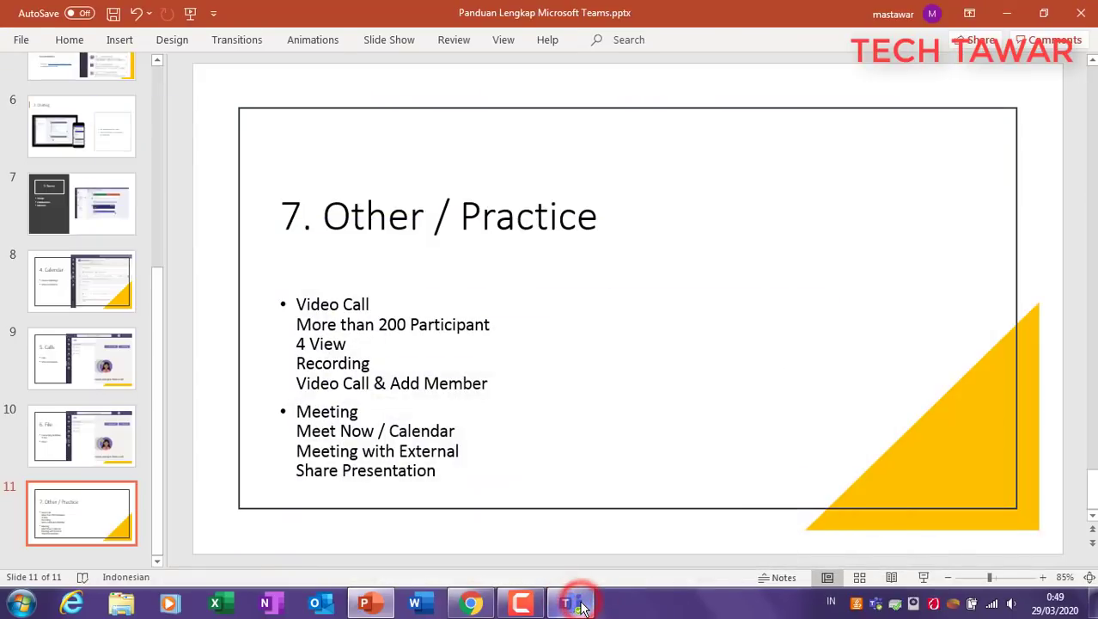
click(368, 602)
click(375, 601)
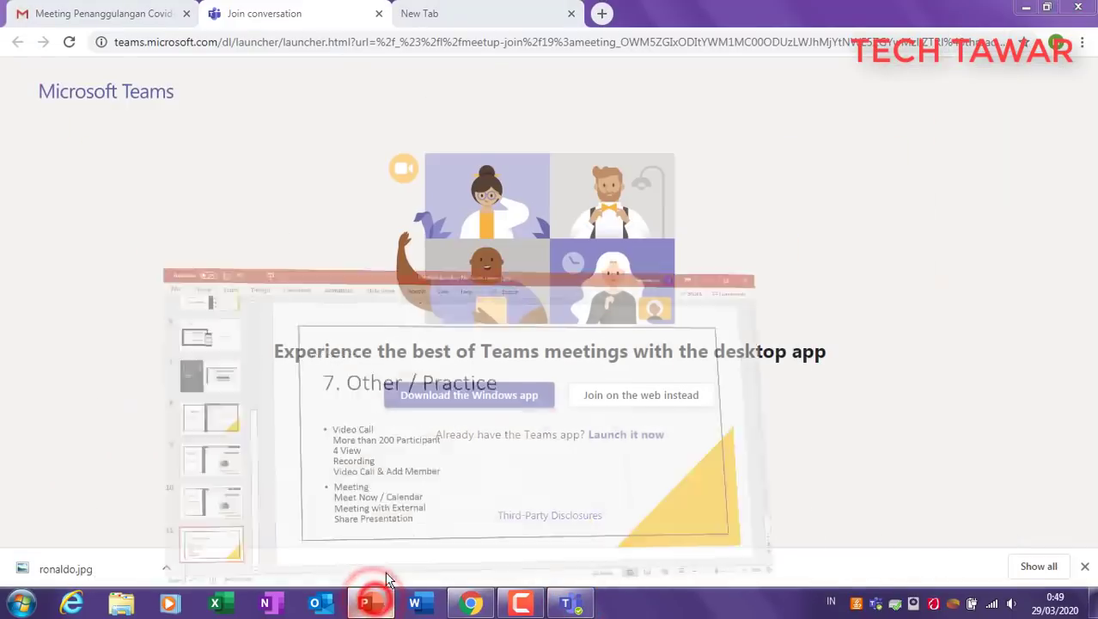
Step: Highlight the Share Presentation, External and Meet Now / Calendar text on the slide to point them out
click(331, 474)
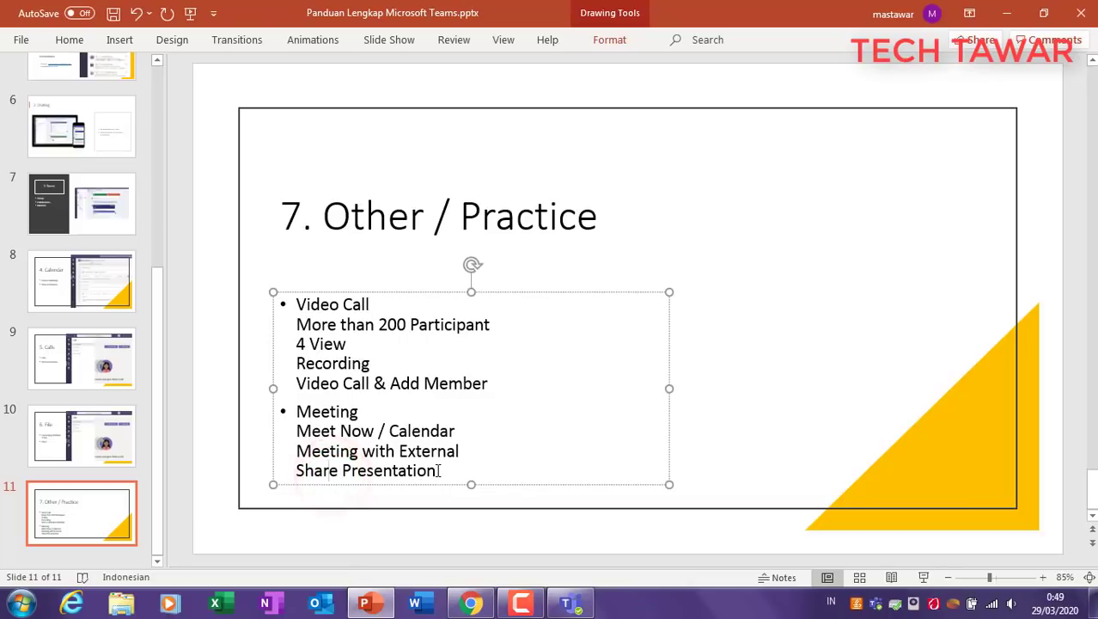
drag(436, 470, 291, 467)
click(407, 469)
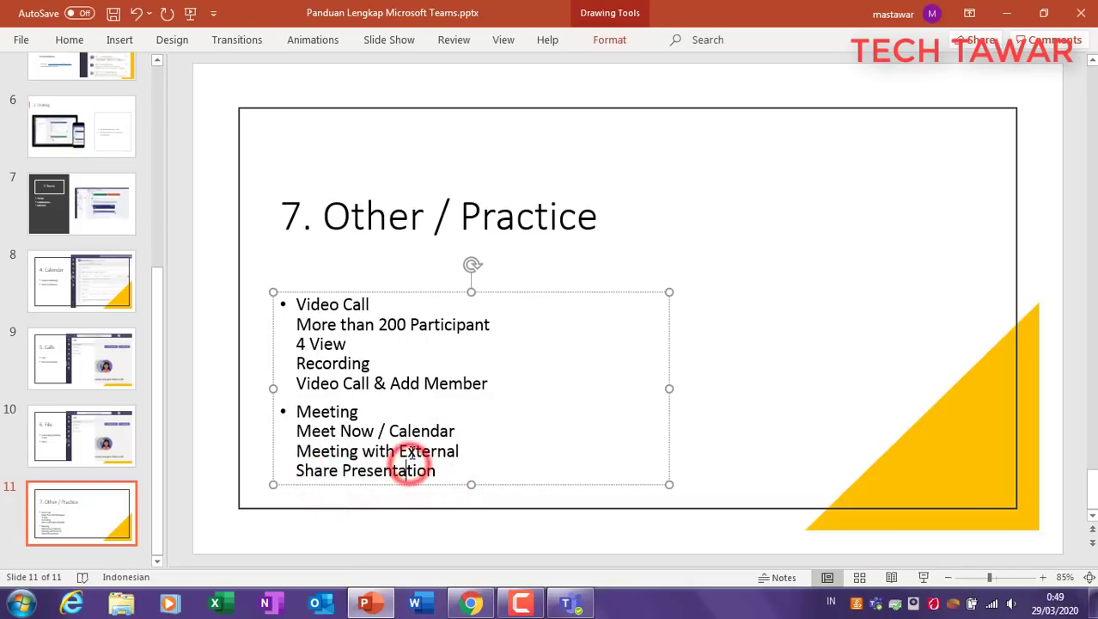
drag(398, 451, 446, 451)
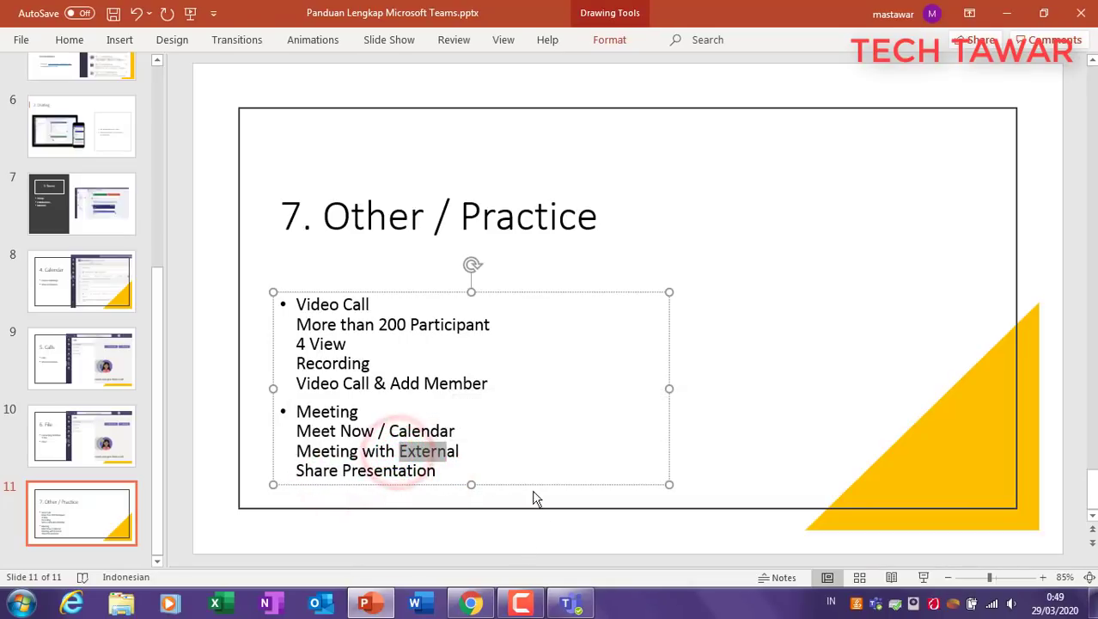
click(356, 430)
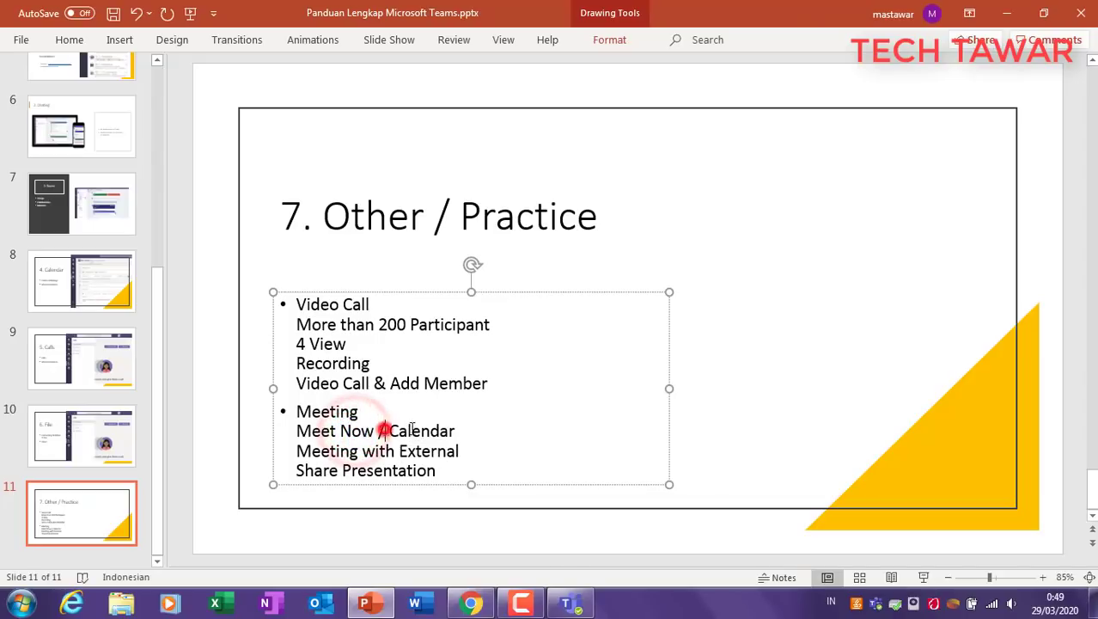
drag(379, 426, 391, 428)
click(364, 370)
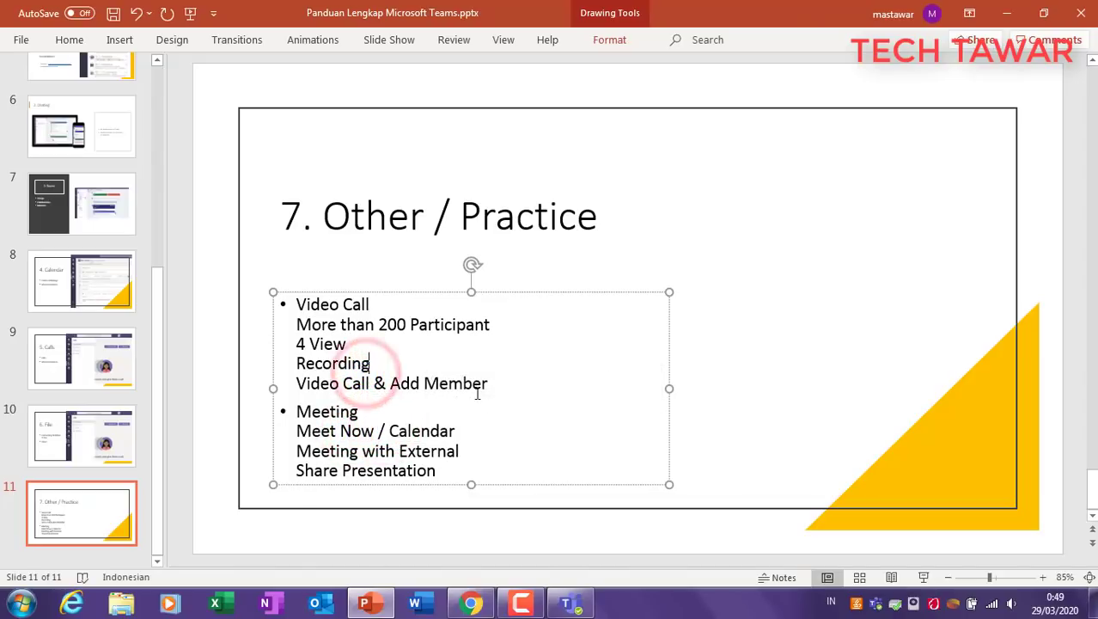
click(752, 395)
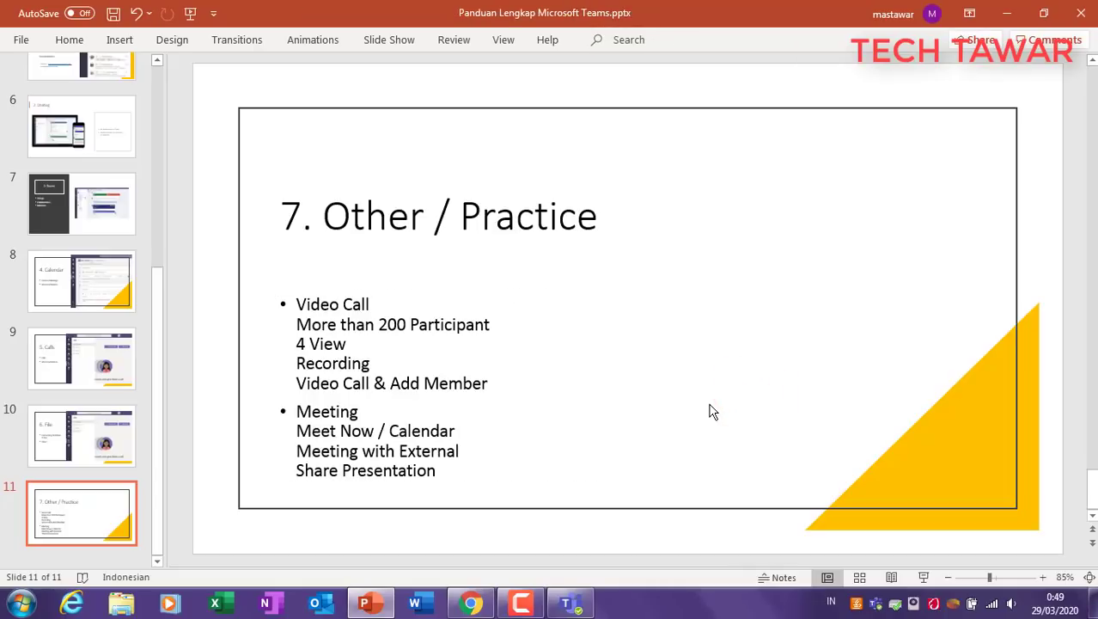